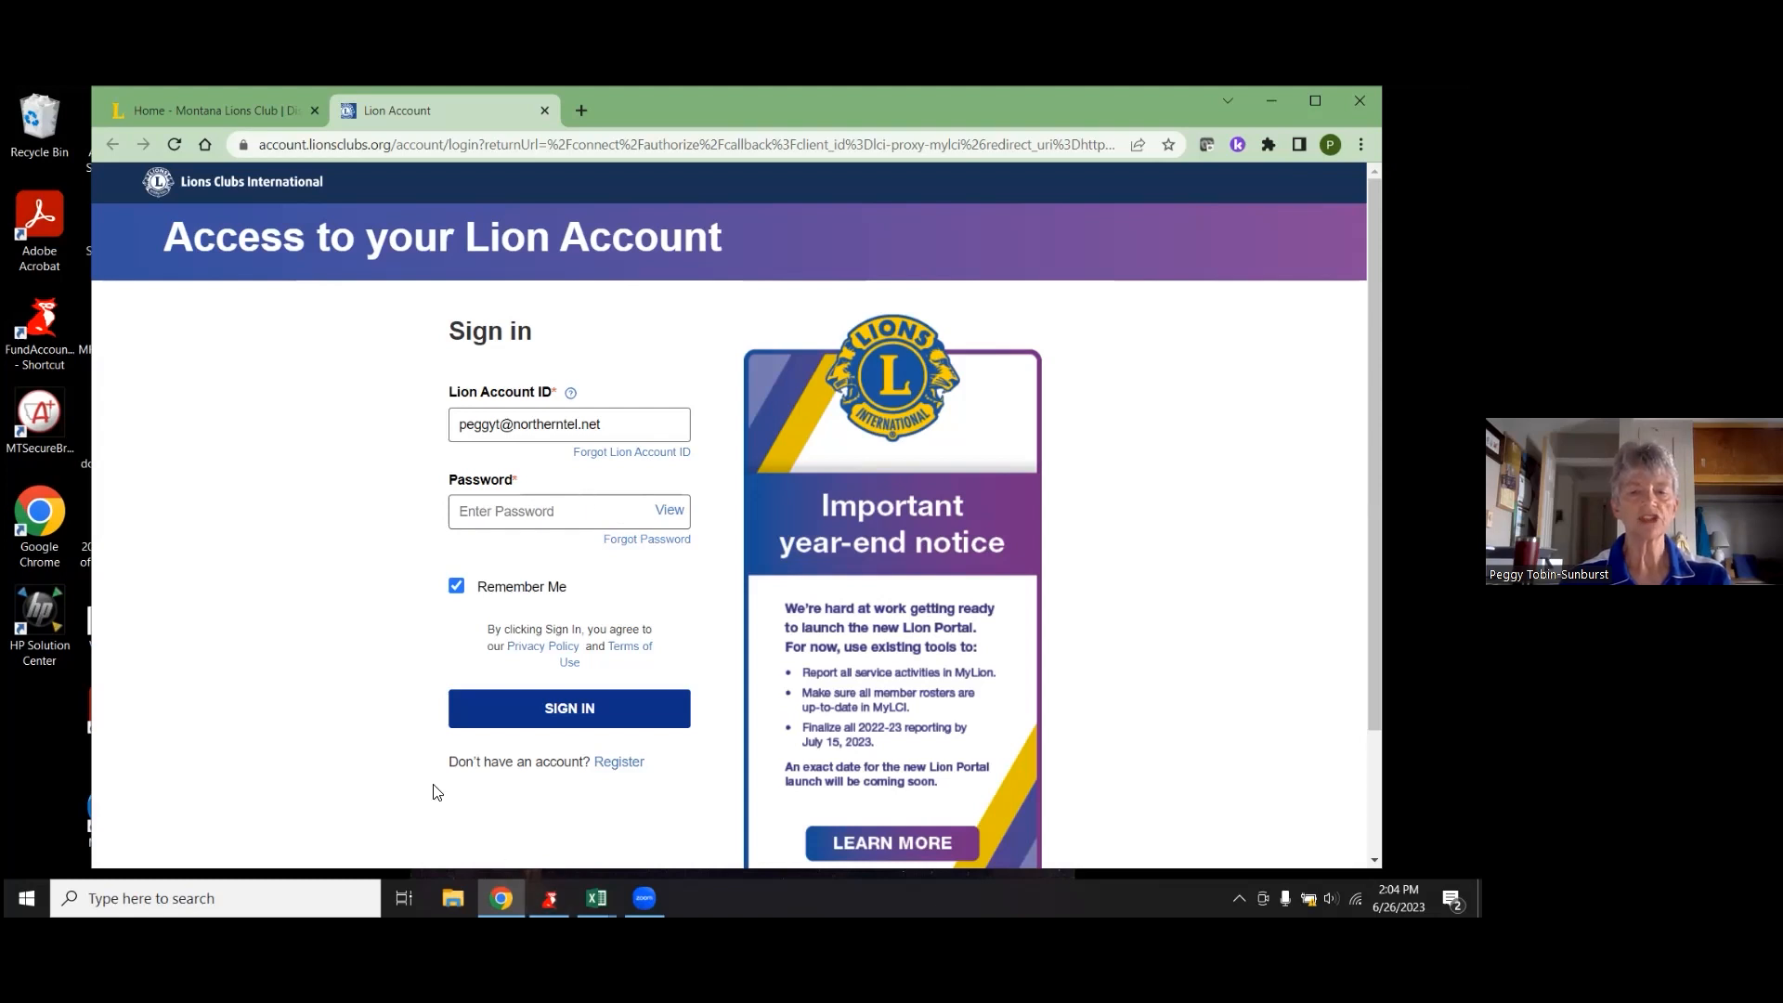
- Leave the blocked Register page and sign in to Lion Account with the saved password
{"action": "left_click", "coordinate": [619, 762]}
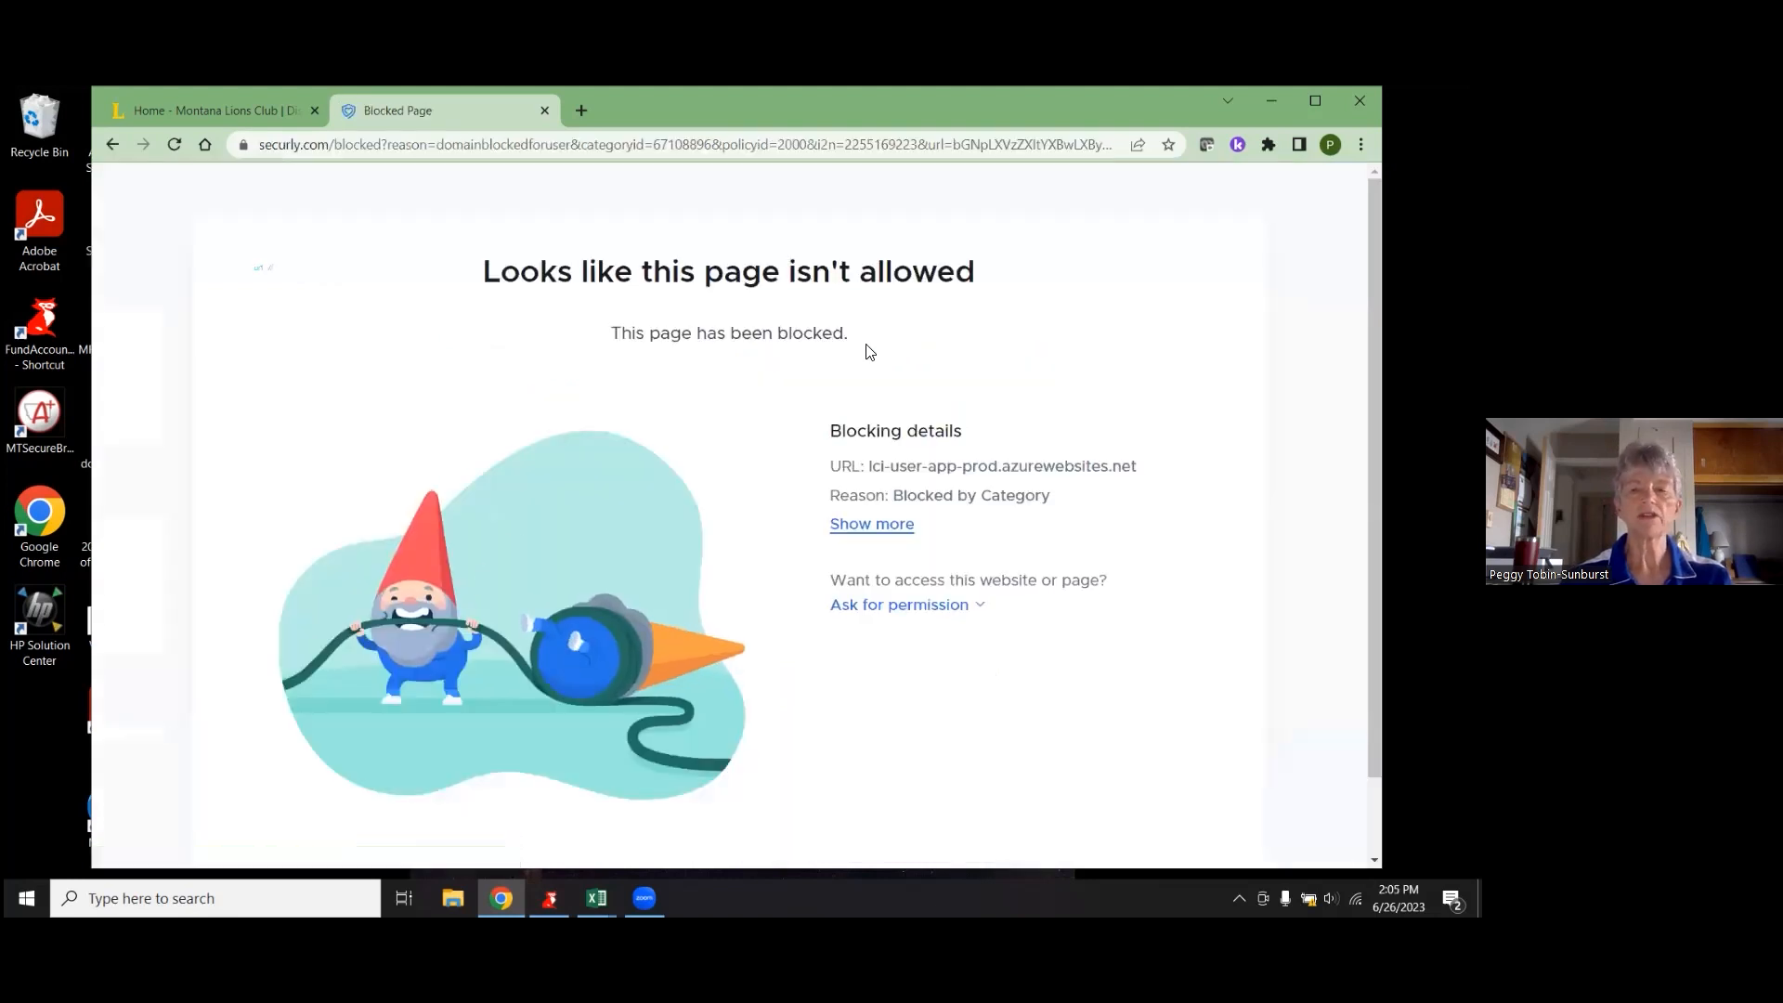
{"action": "left_click", "coordinate": [111, 144]}
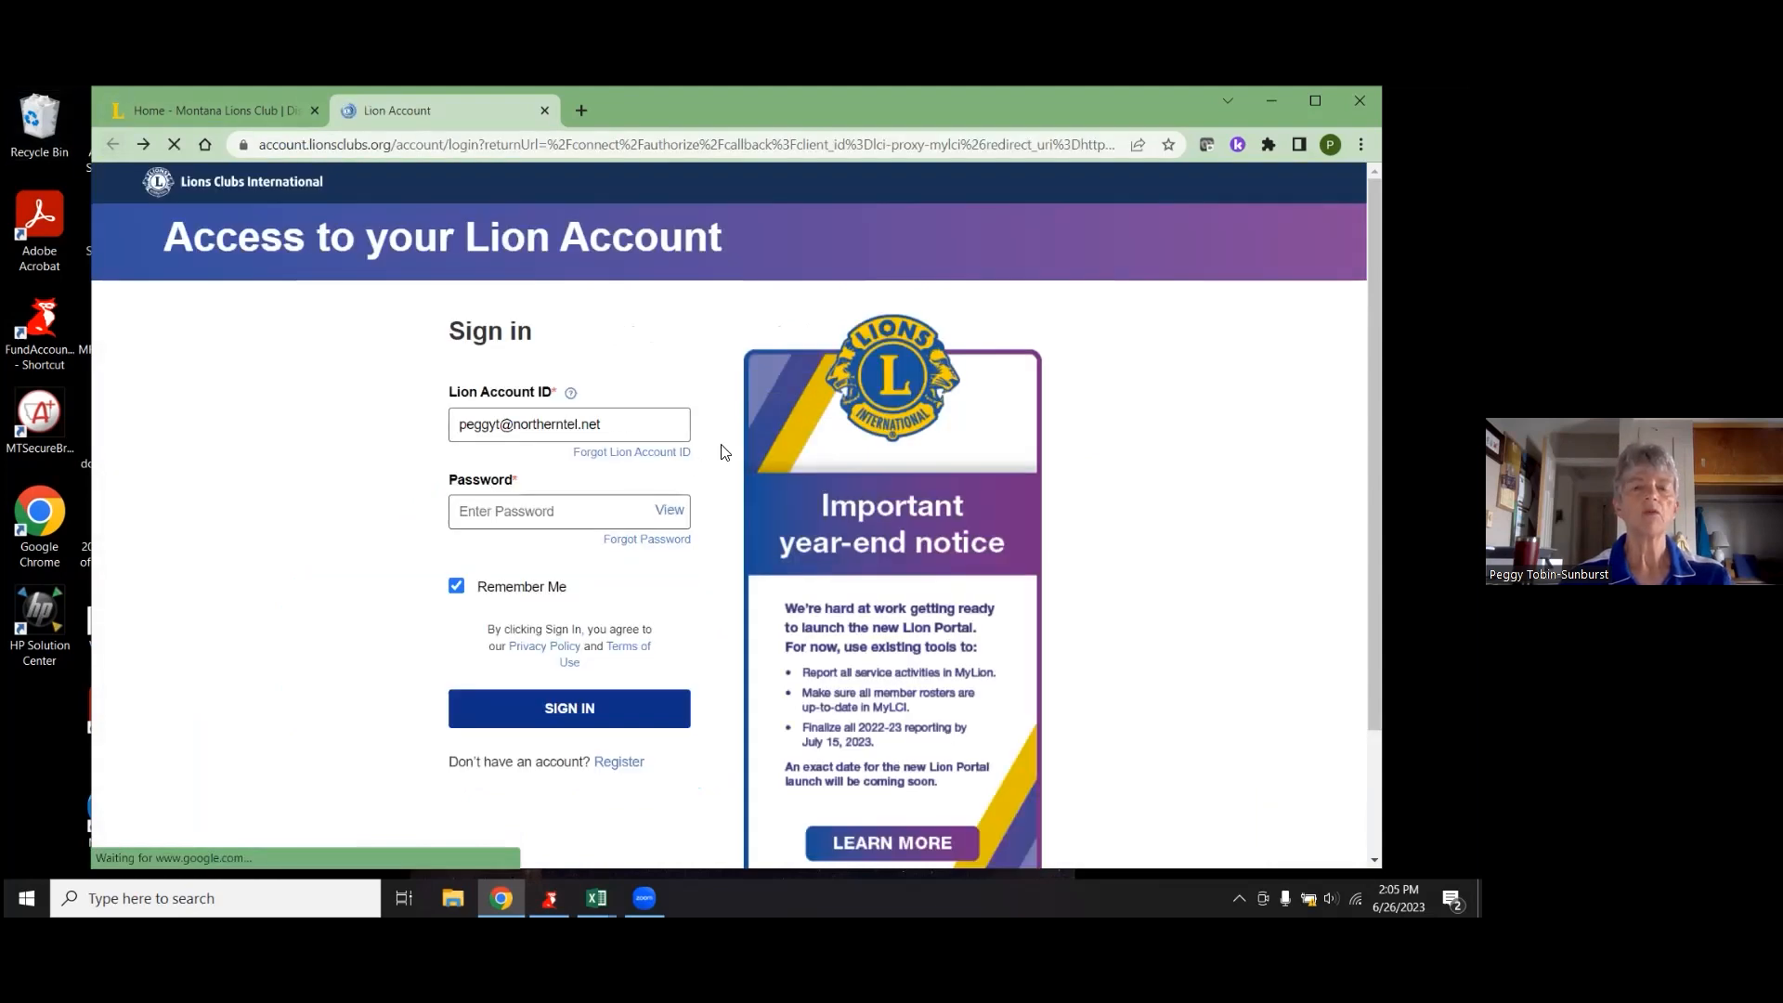
{"action": "left_click", "coordinate": [518, 510]}
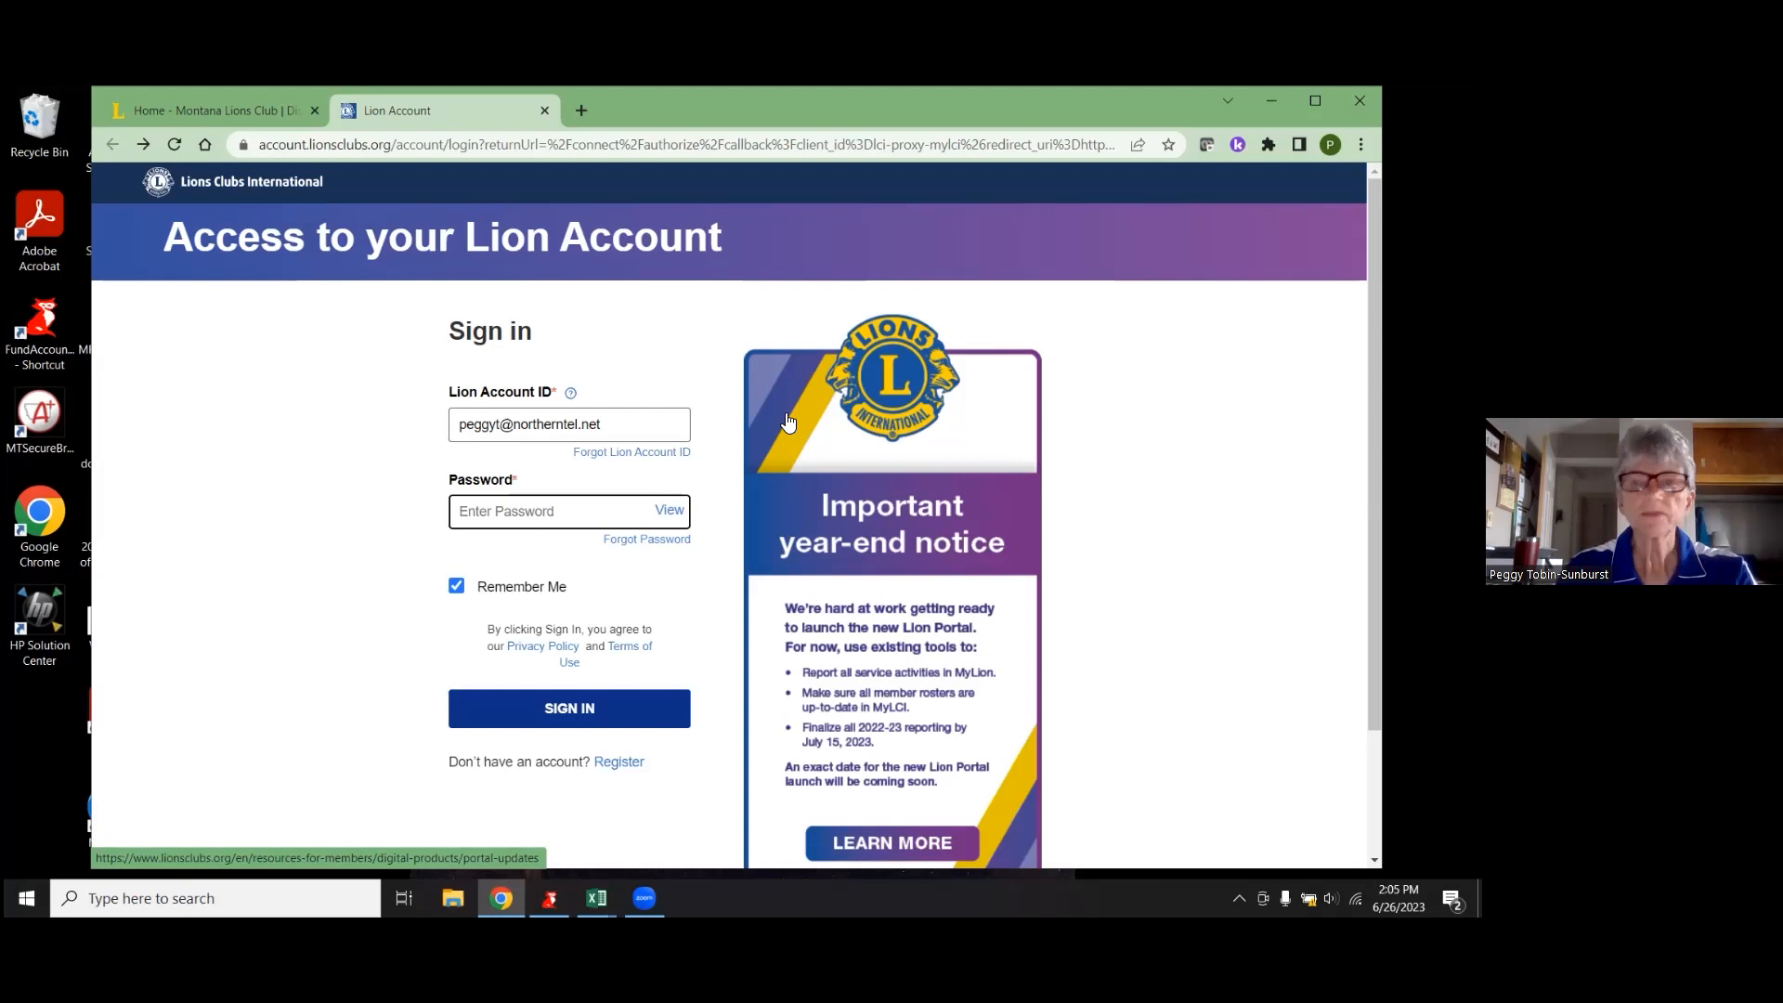
{"action": "type", "text": "********"}
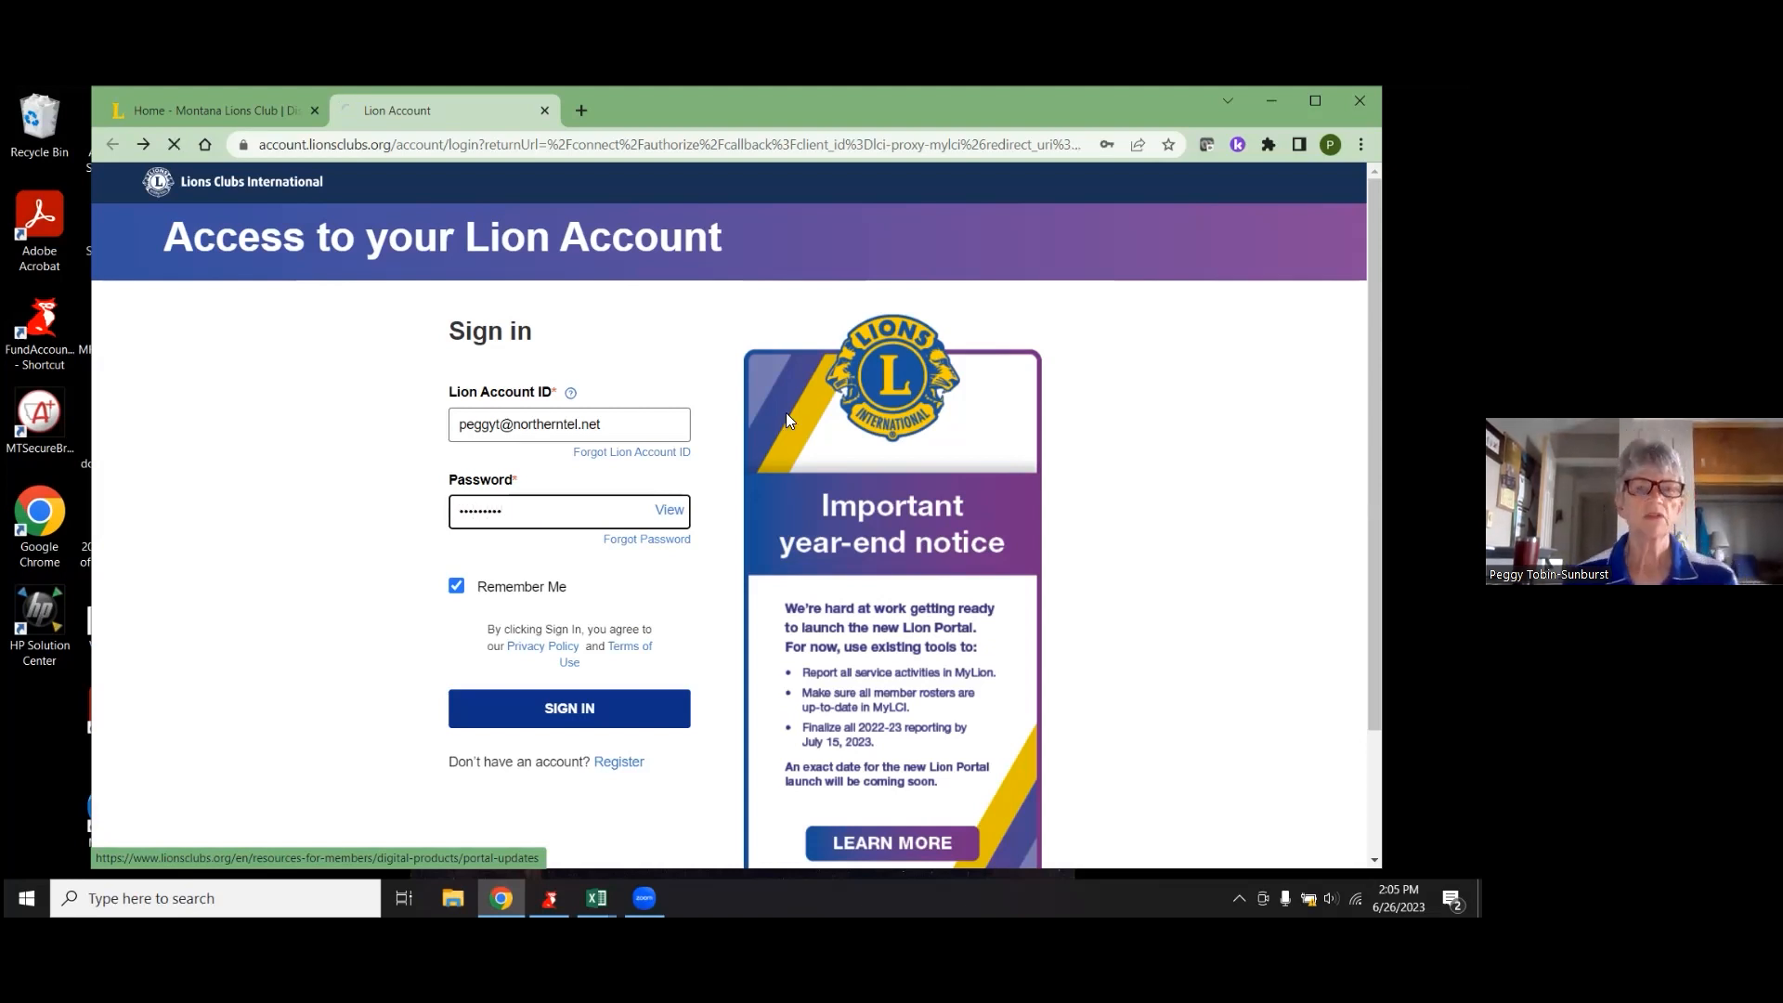
{"action": "key", "text": "Return"}
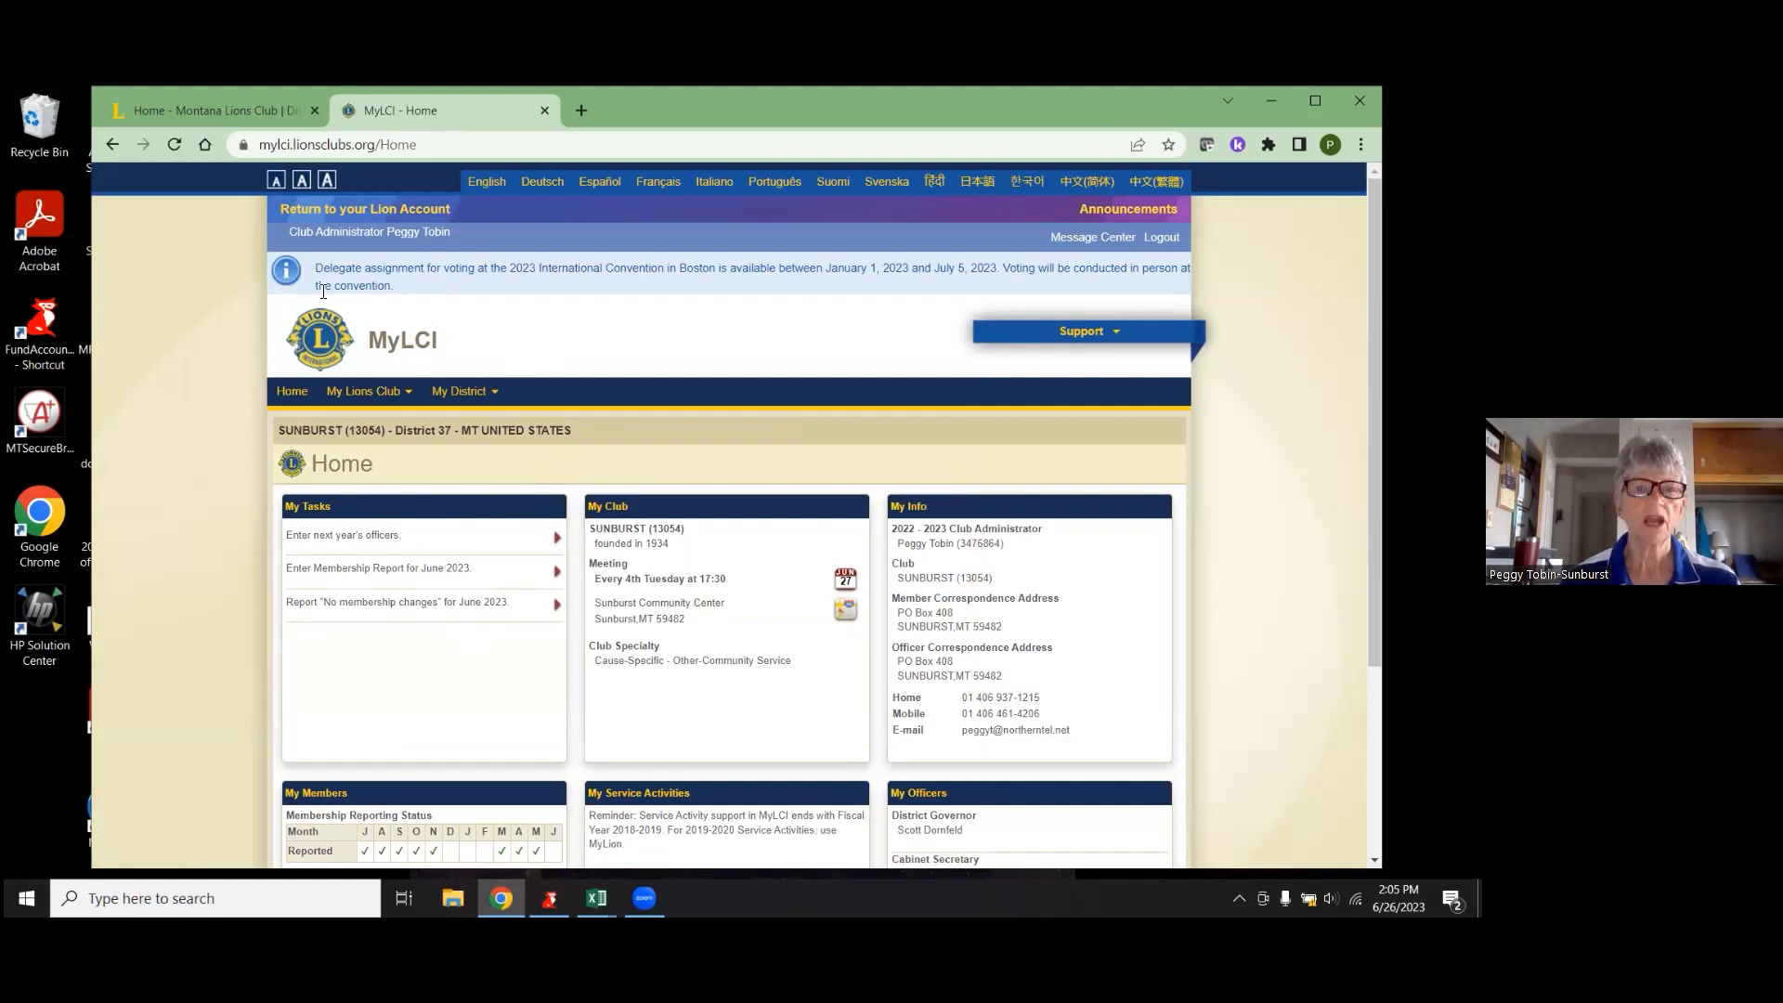
- Open the June 2023 membership report, review the no-change month list, then show Support resources
{"action": "left_click", "coordinate": [430, 580]}
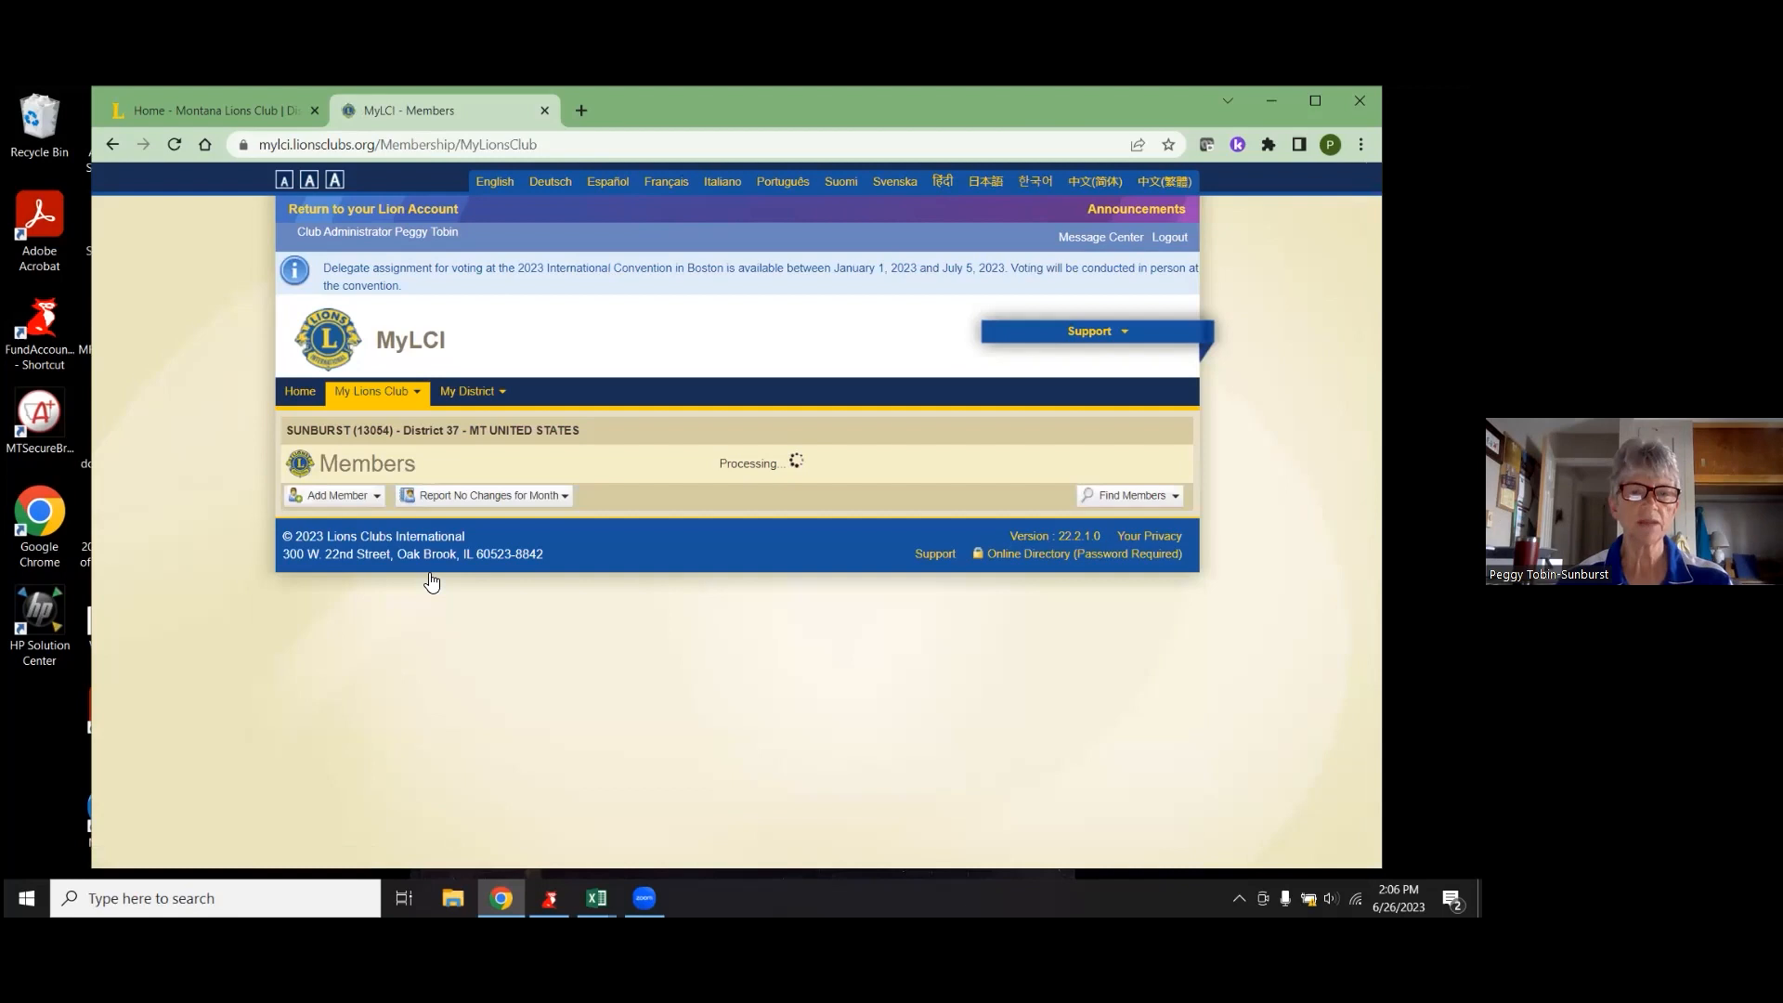
{"action": "left_click", "coordinate": [562, 497]}
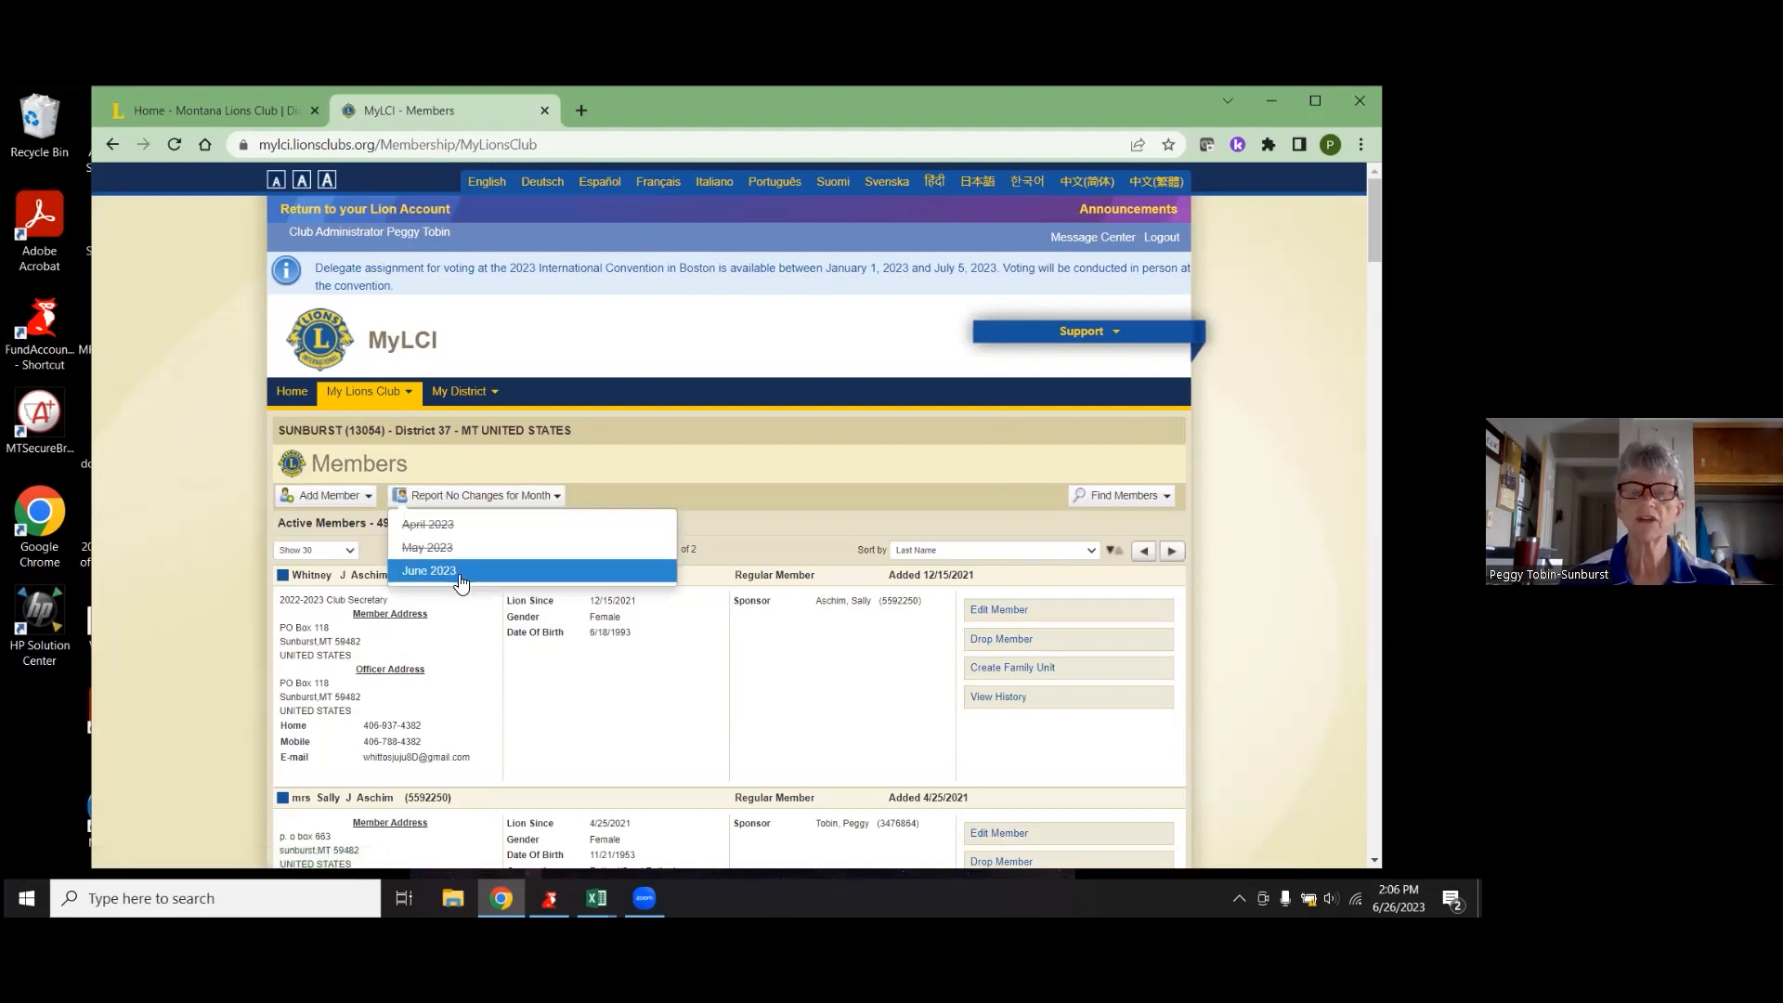
{"action": "left_click", "coordinate": [466, 531]}
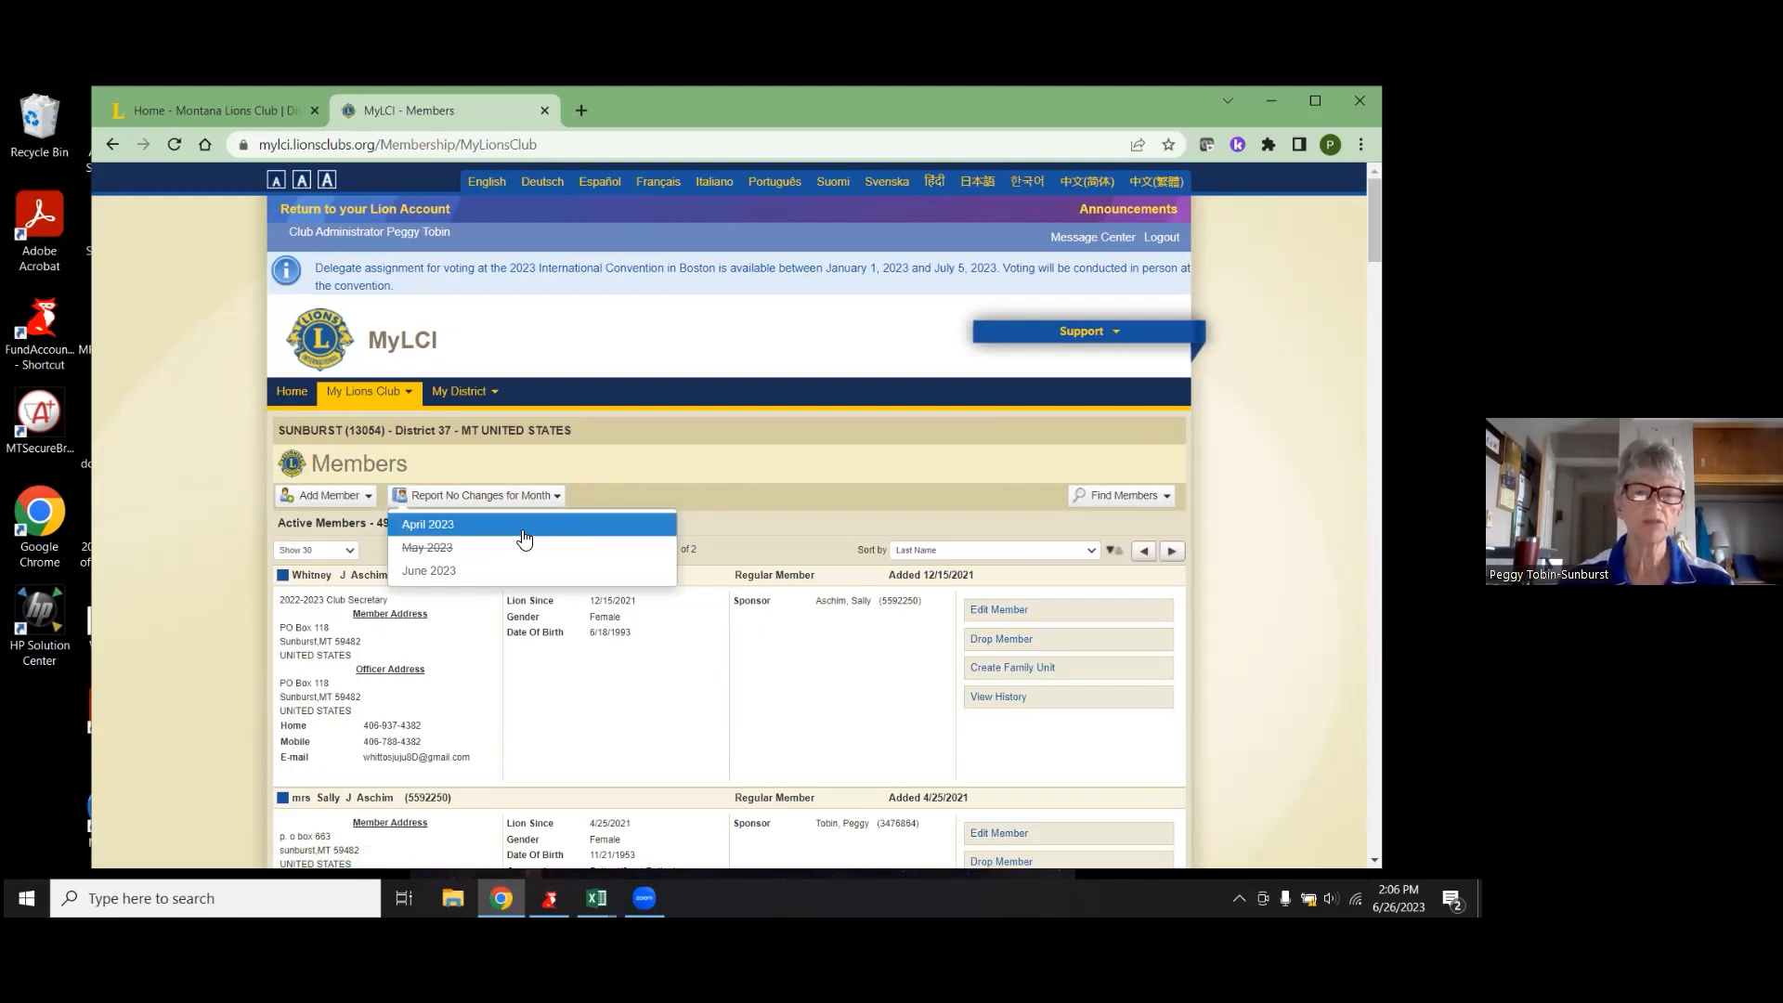
{"action": "left_click", "coordinate": [730, 448]}
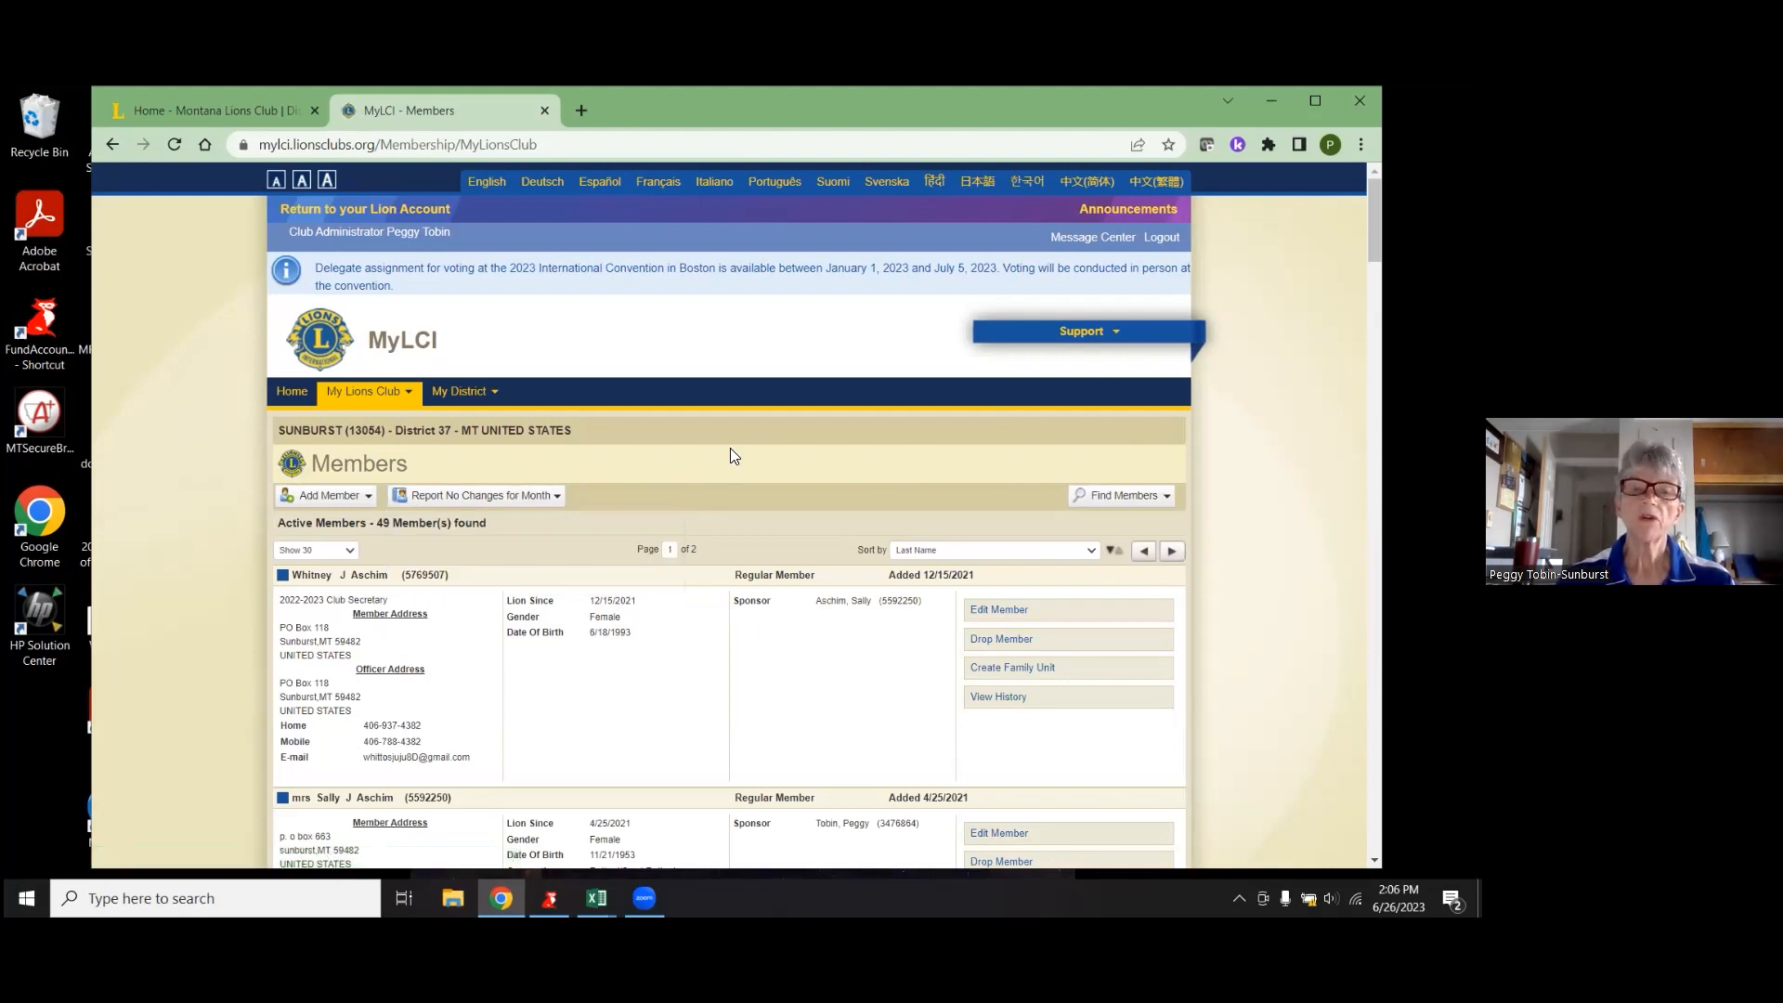
{"action": "left_click", "coordinate": [1119, 341]}
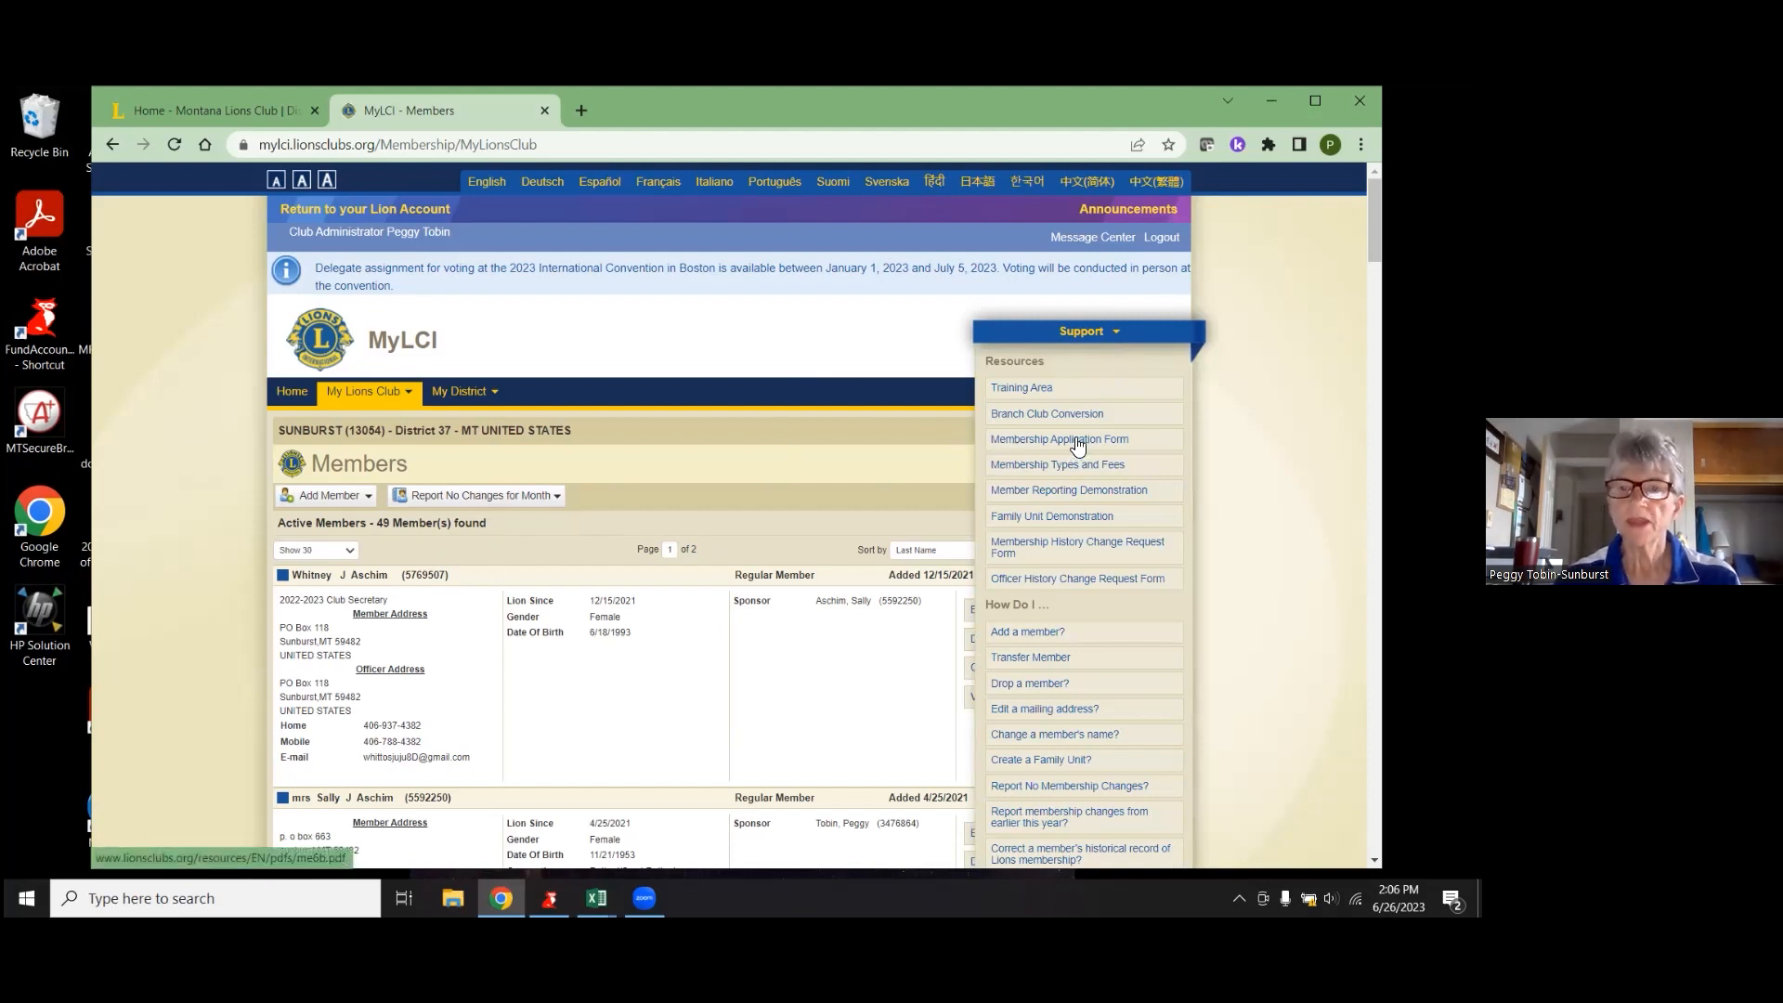
- In the Training Area, act as COUTTS + SWEETGRASS Club Administrator and view its 44-member roster
{"action": "left_click", "coordinate": [1063, 413]}
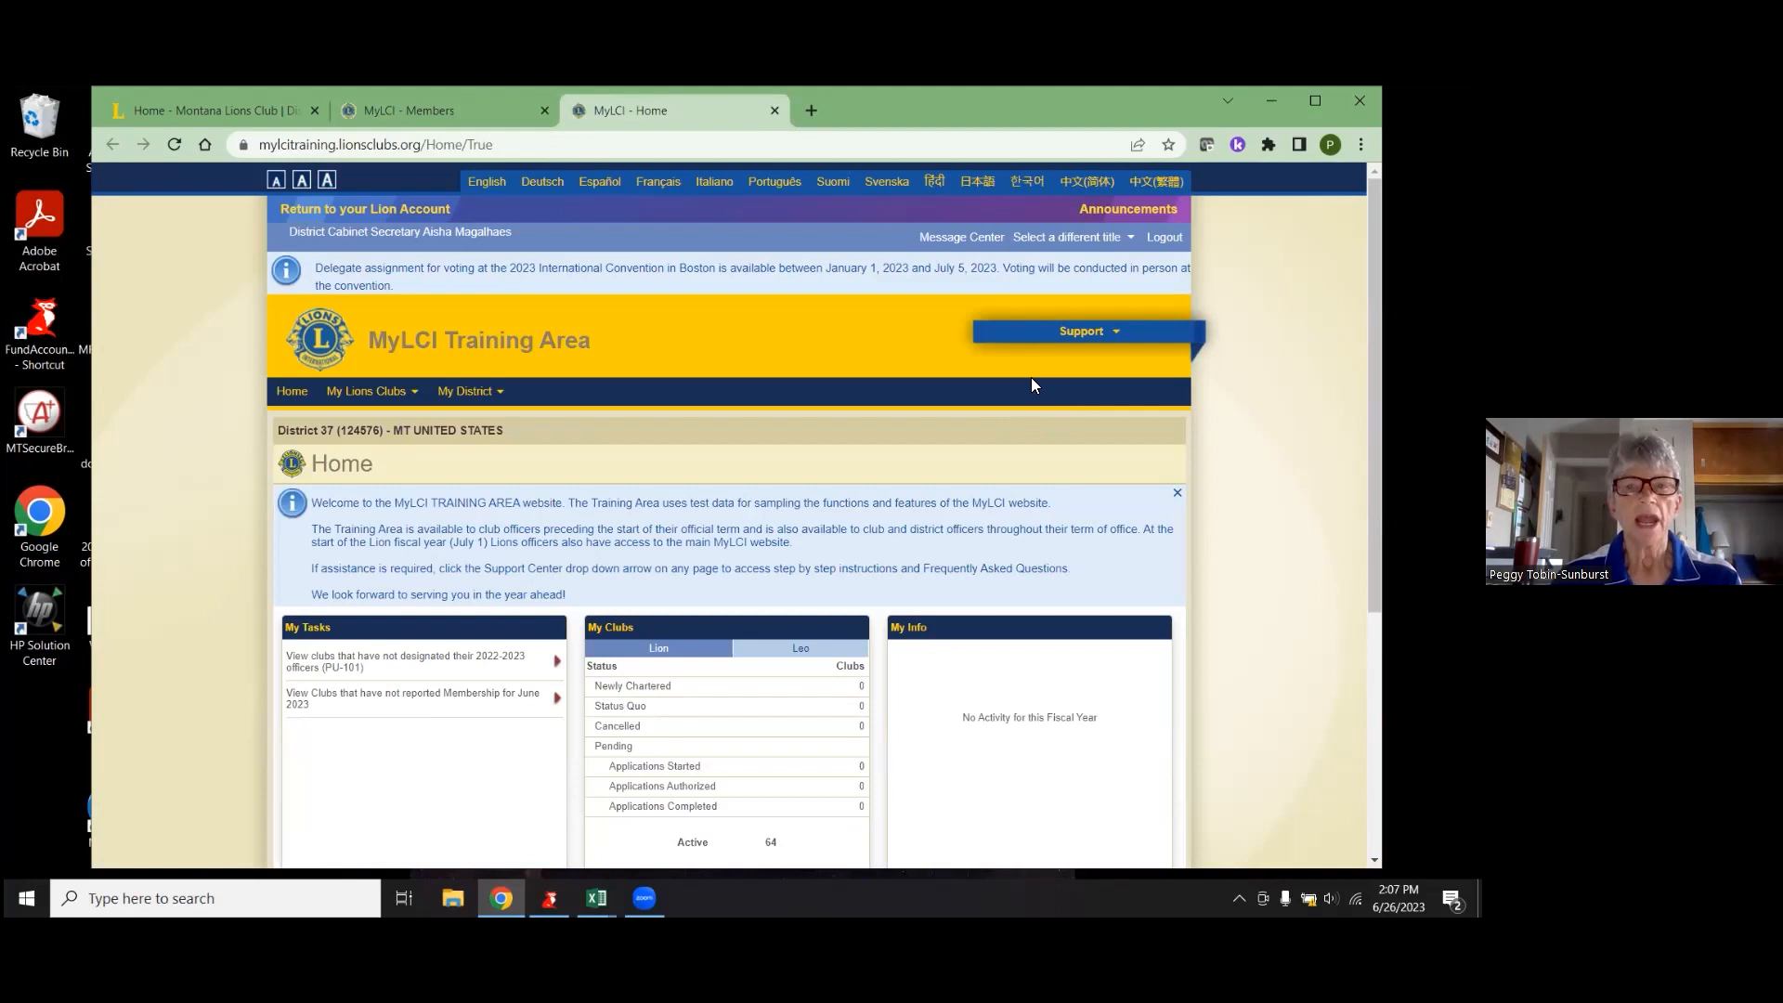
{"action": "left_click", "coordinate": [1121, 239]}
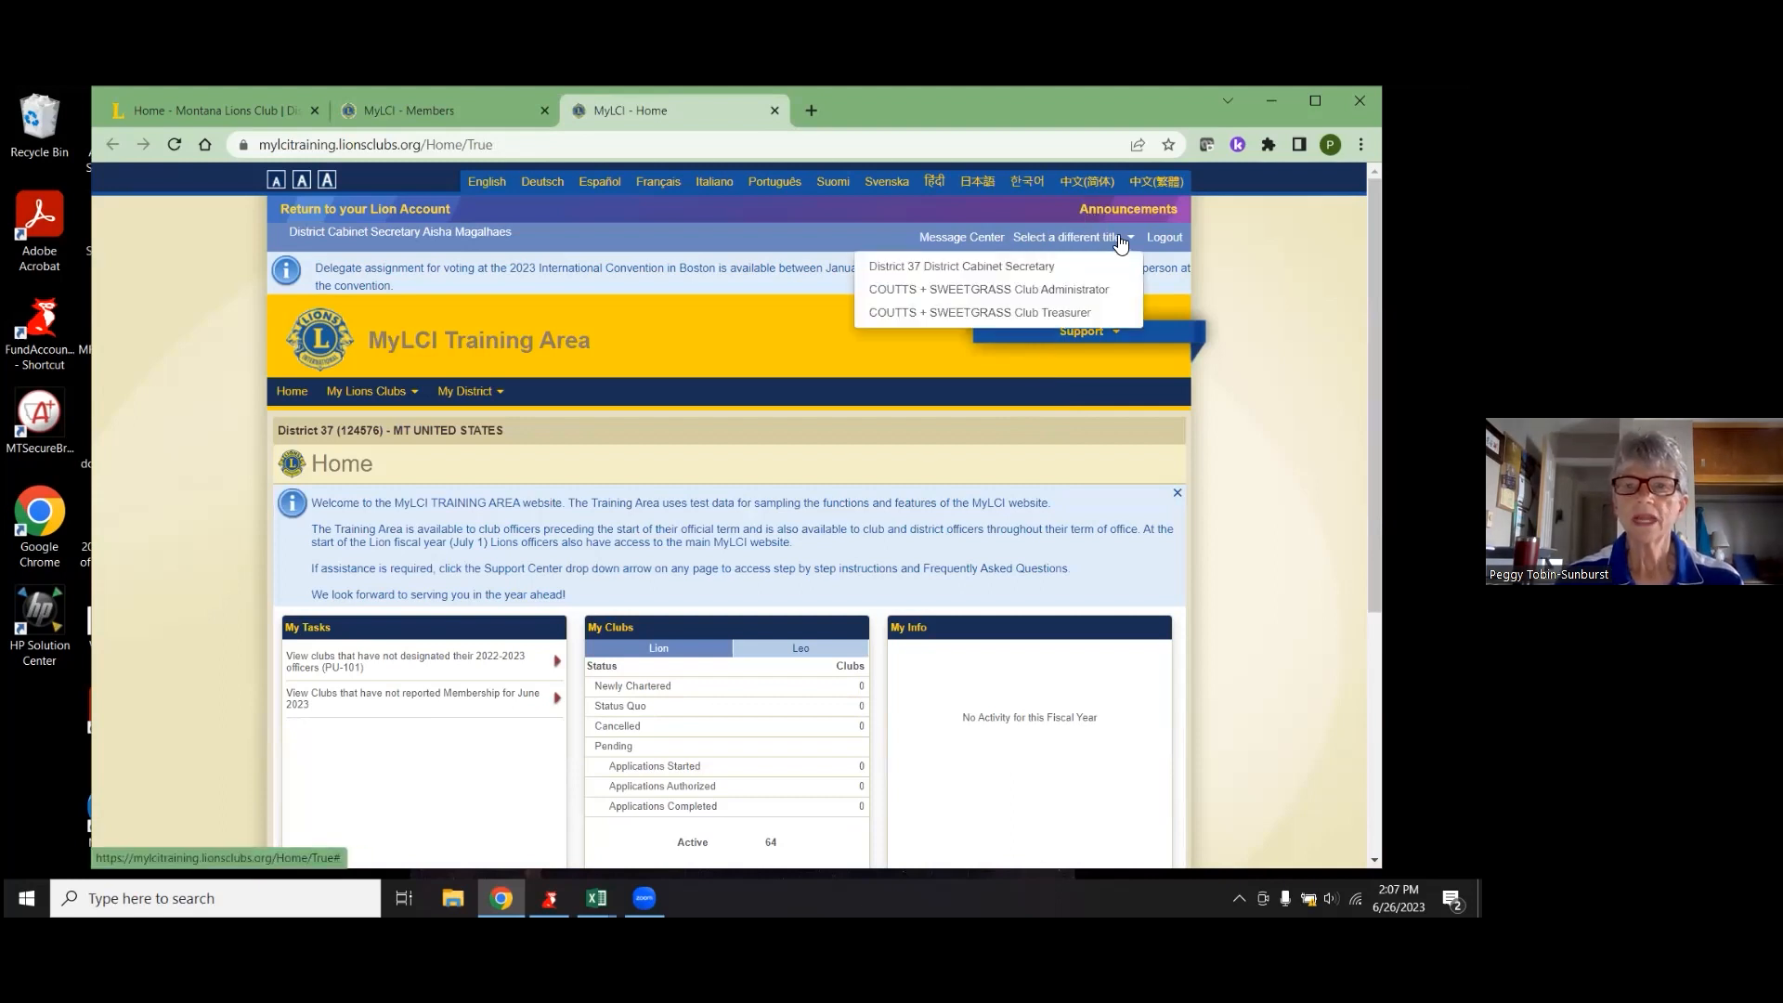
{"action": "left_click", "coordinate": [1073, 289]}
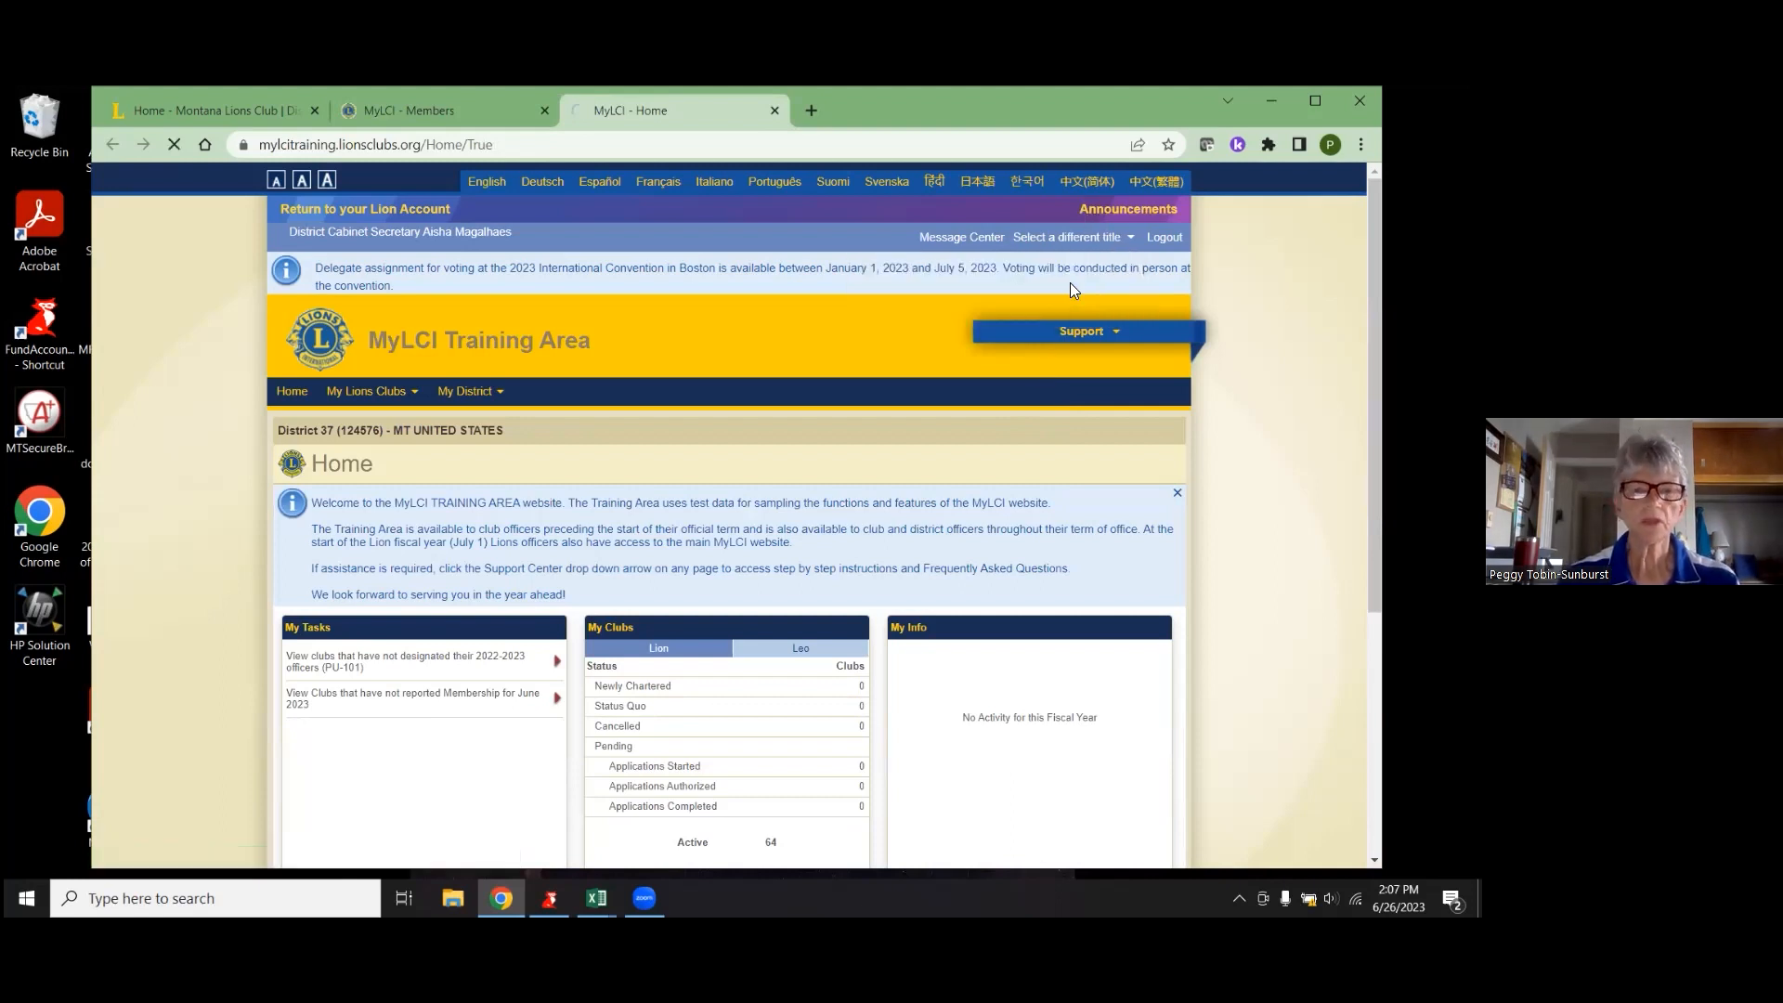
{"action": "scroll", "coordinate": [835, 549], "scroll_direction": "down", "scroll_amount": 5}
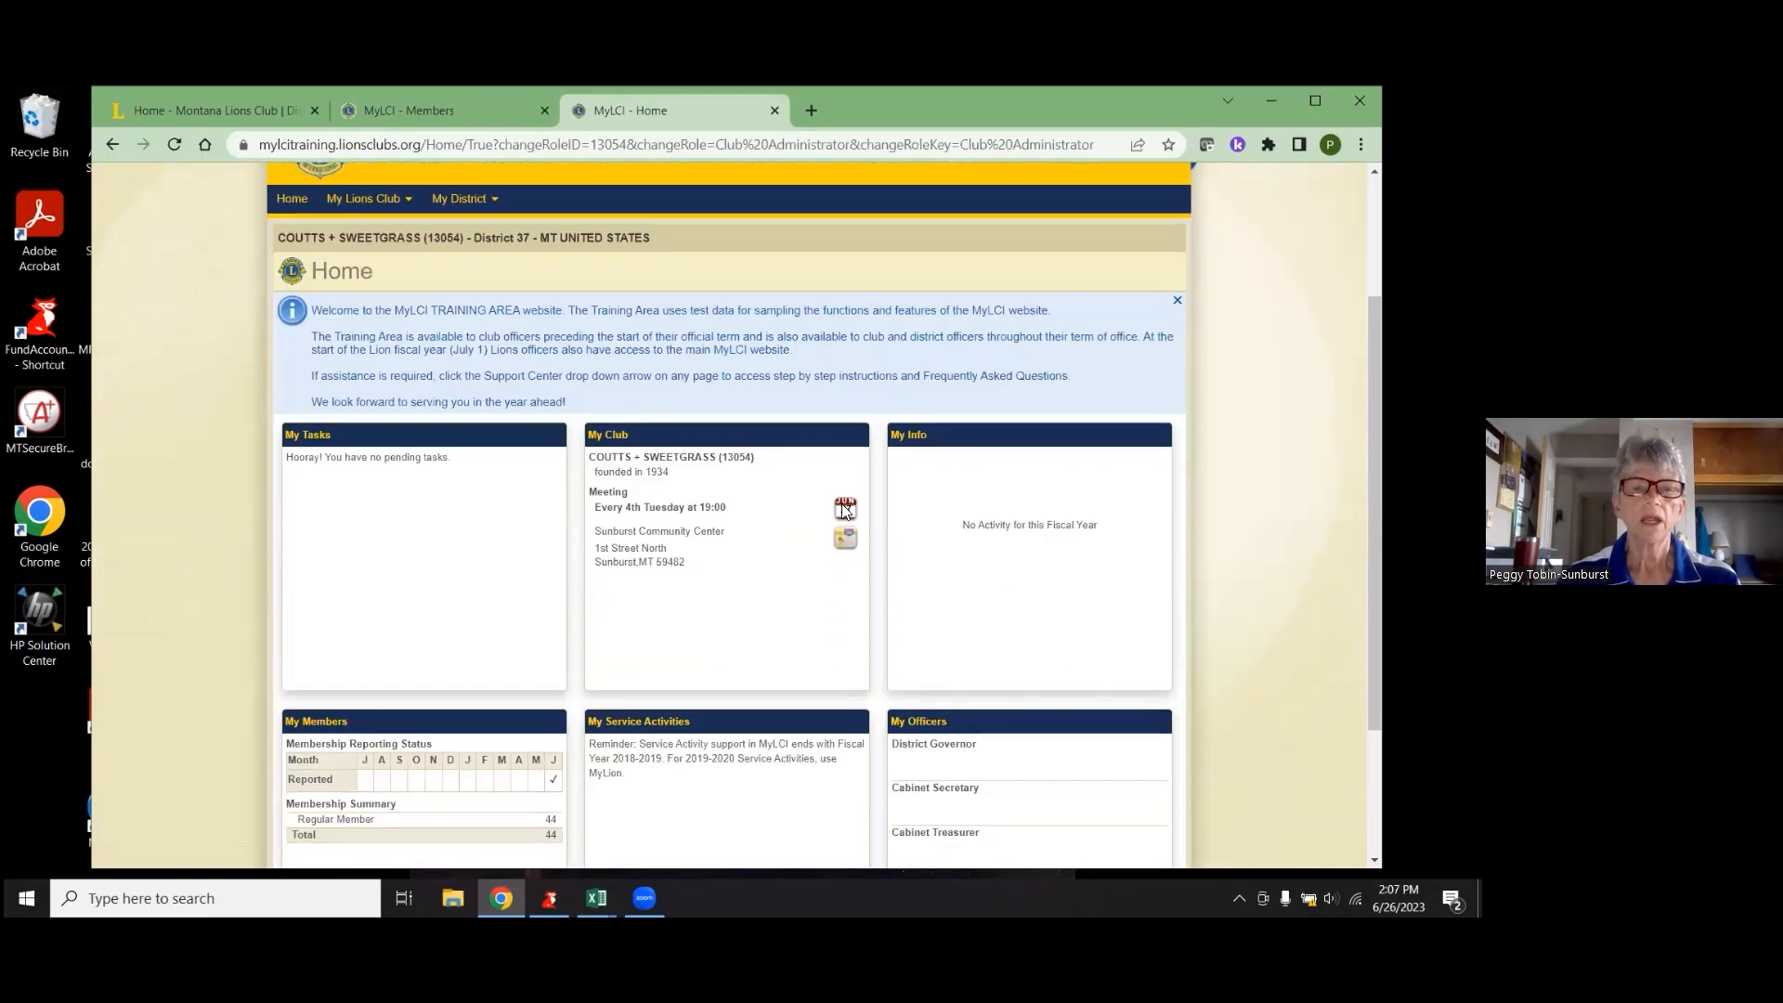
{"action": "scroll", "coordinate": [640, 436], "scroll_direction": "up", "scroll_amount": 5}
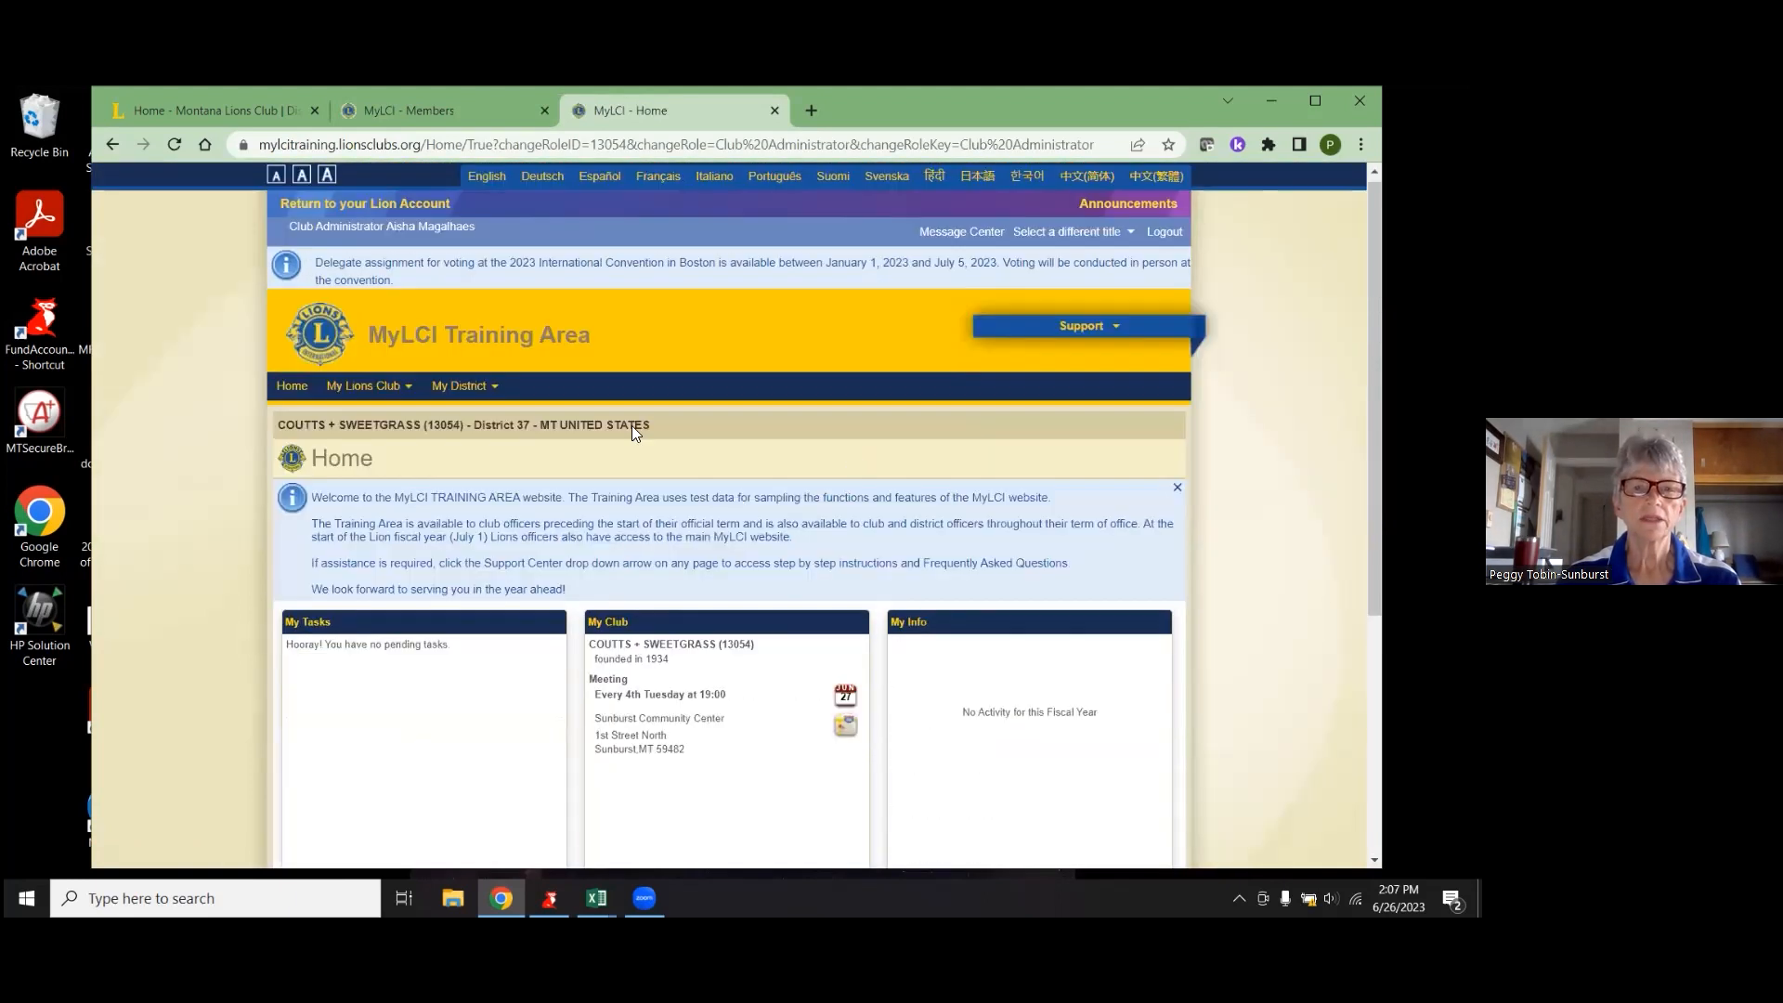
{"action": "left_click", "coordinate": [347, 414]}
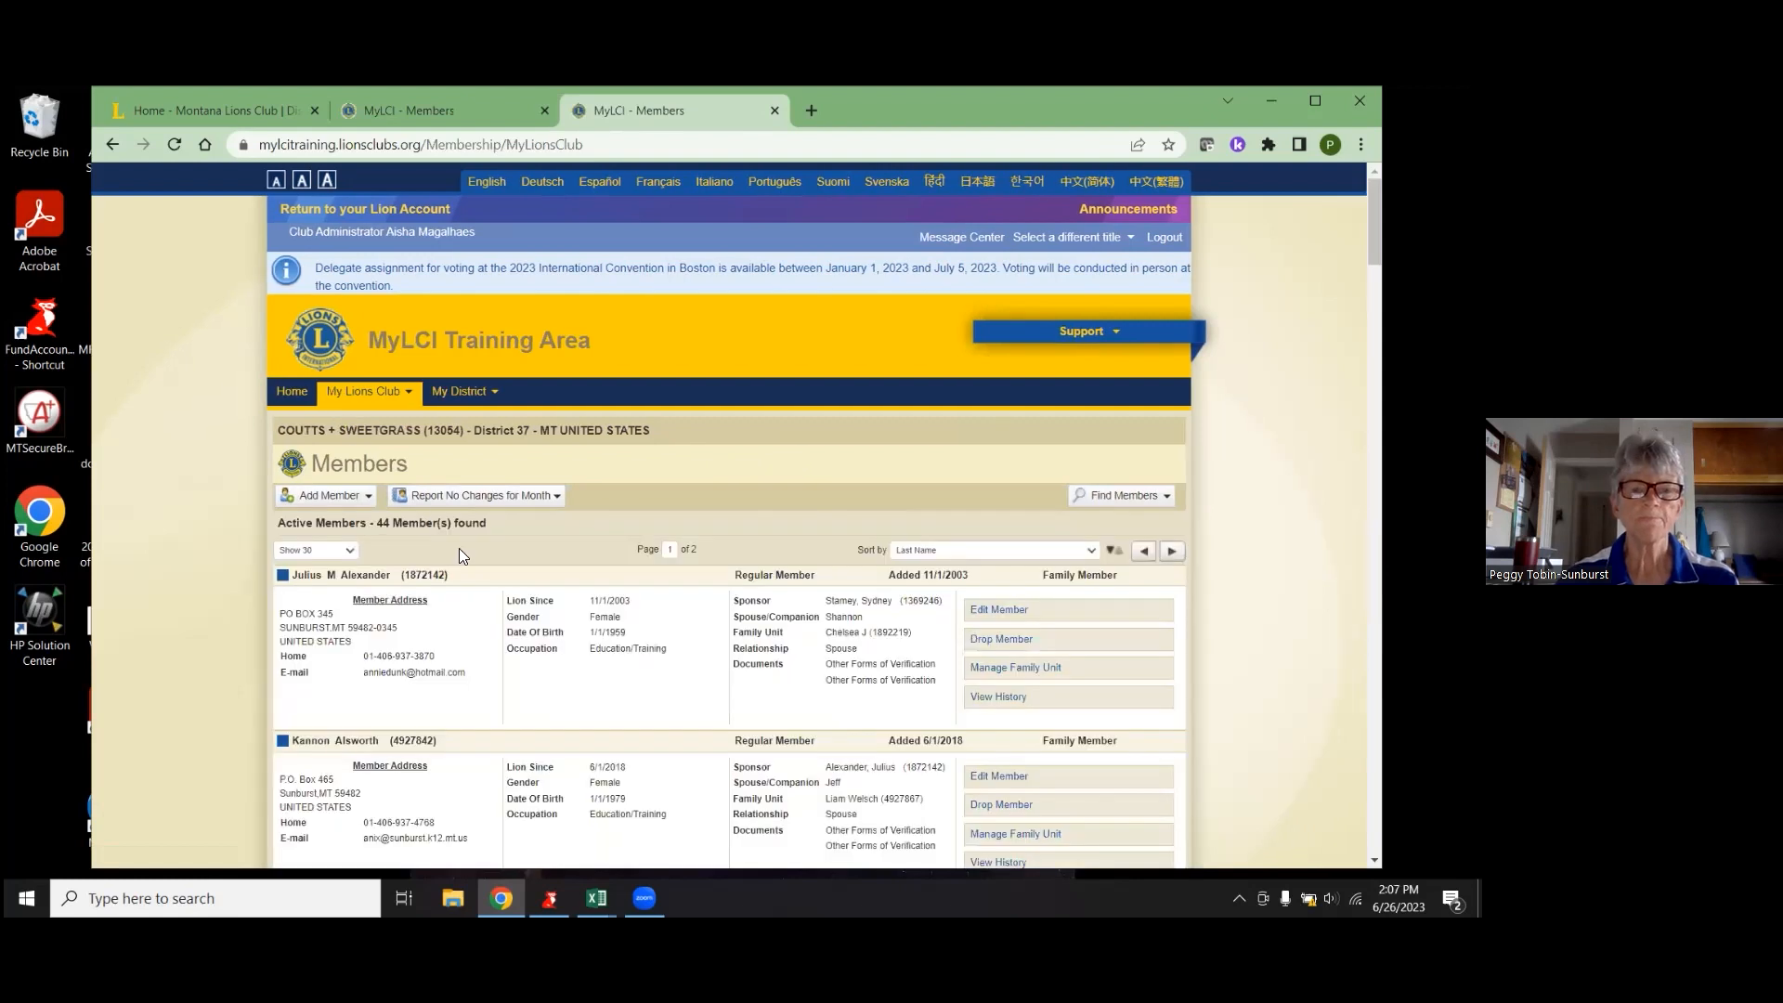
- Open the first member's Edit Member page and start a Change Member Information Request
{"action": "scroll", "coordinate": [458, 548], "scroll_direction": "down", "scroll_amount": 3}
{"action": "scroll", "coordinate": [906, 646], "scroll_direction": "down", "scroll_amount": 2}
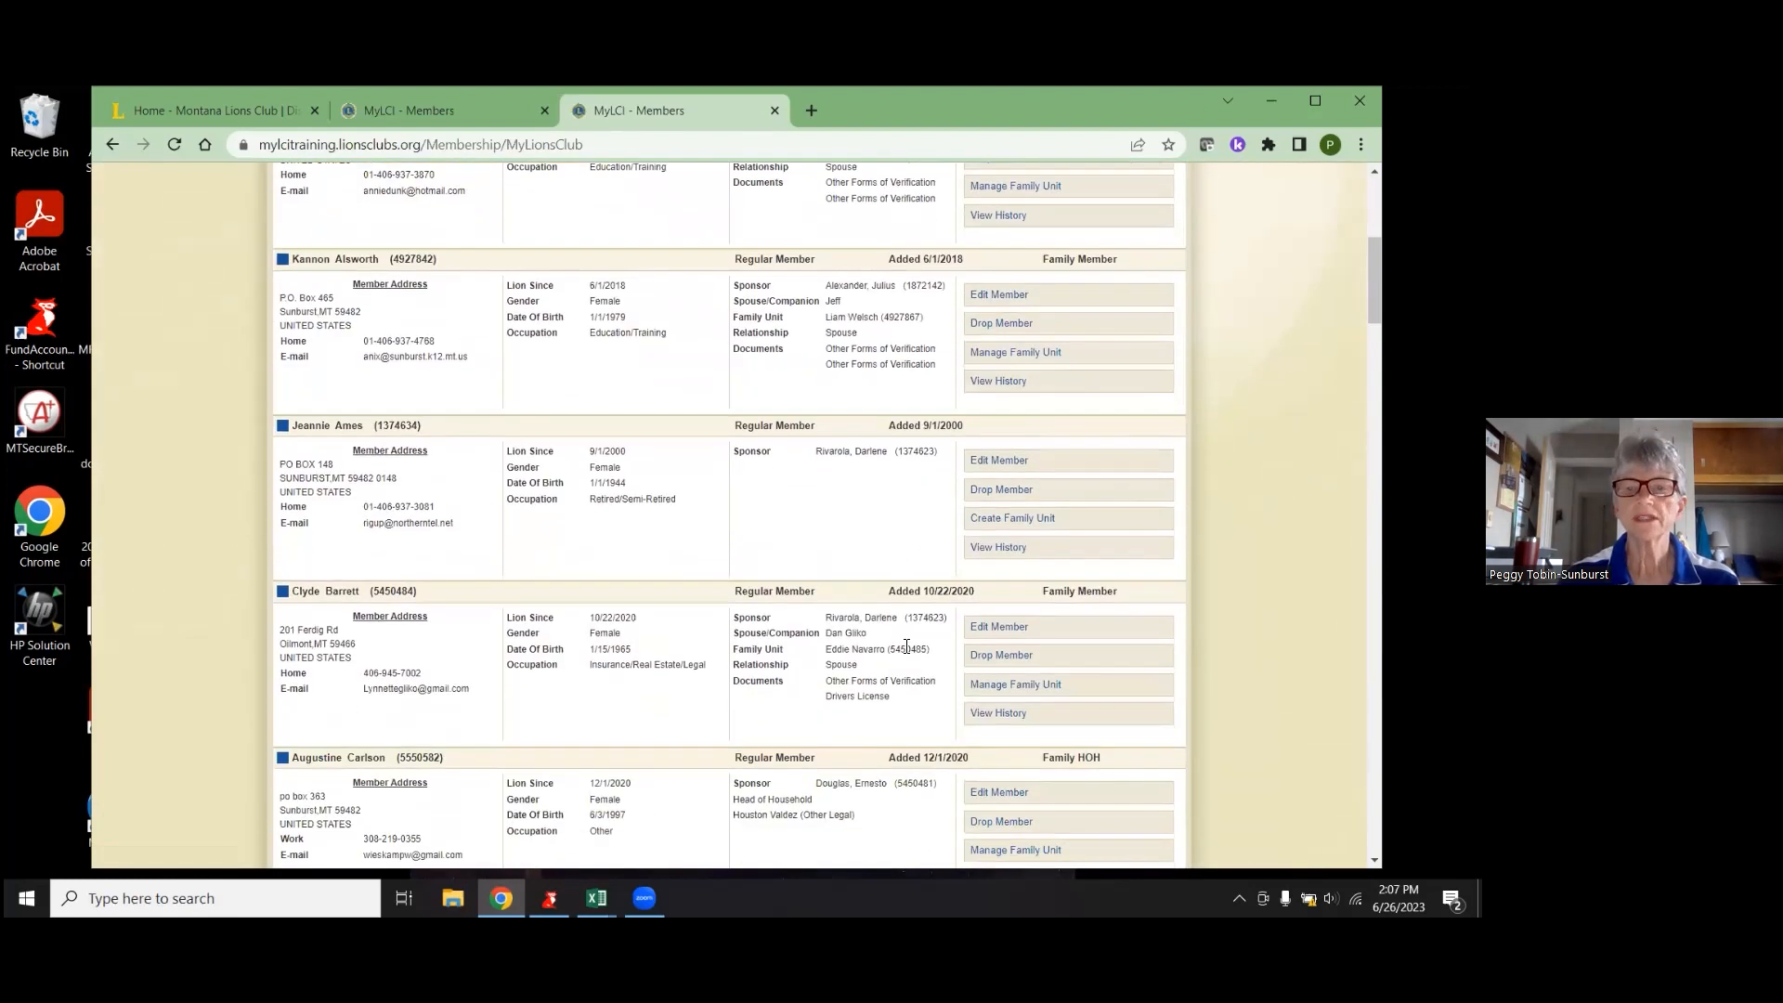
{"action": "scroll", "coordinate": [906, 646], "scroll_direction": "up", "scroll_amount": 1}
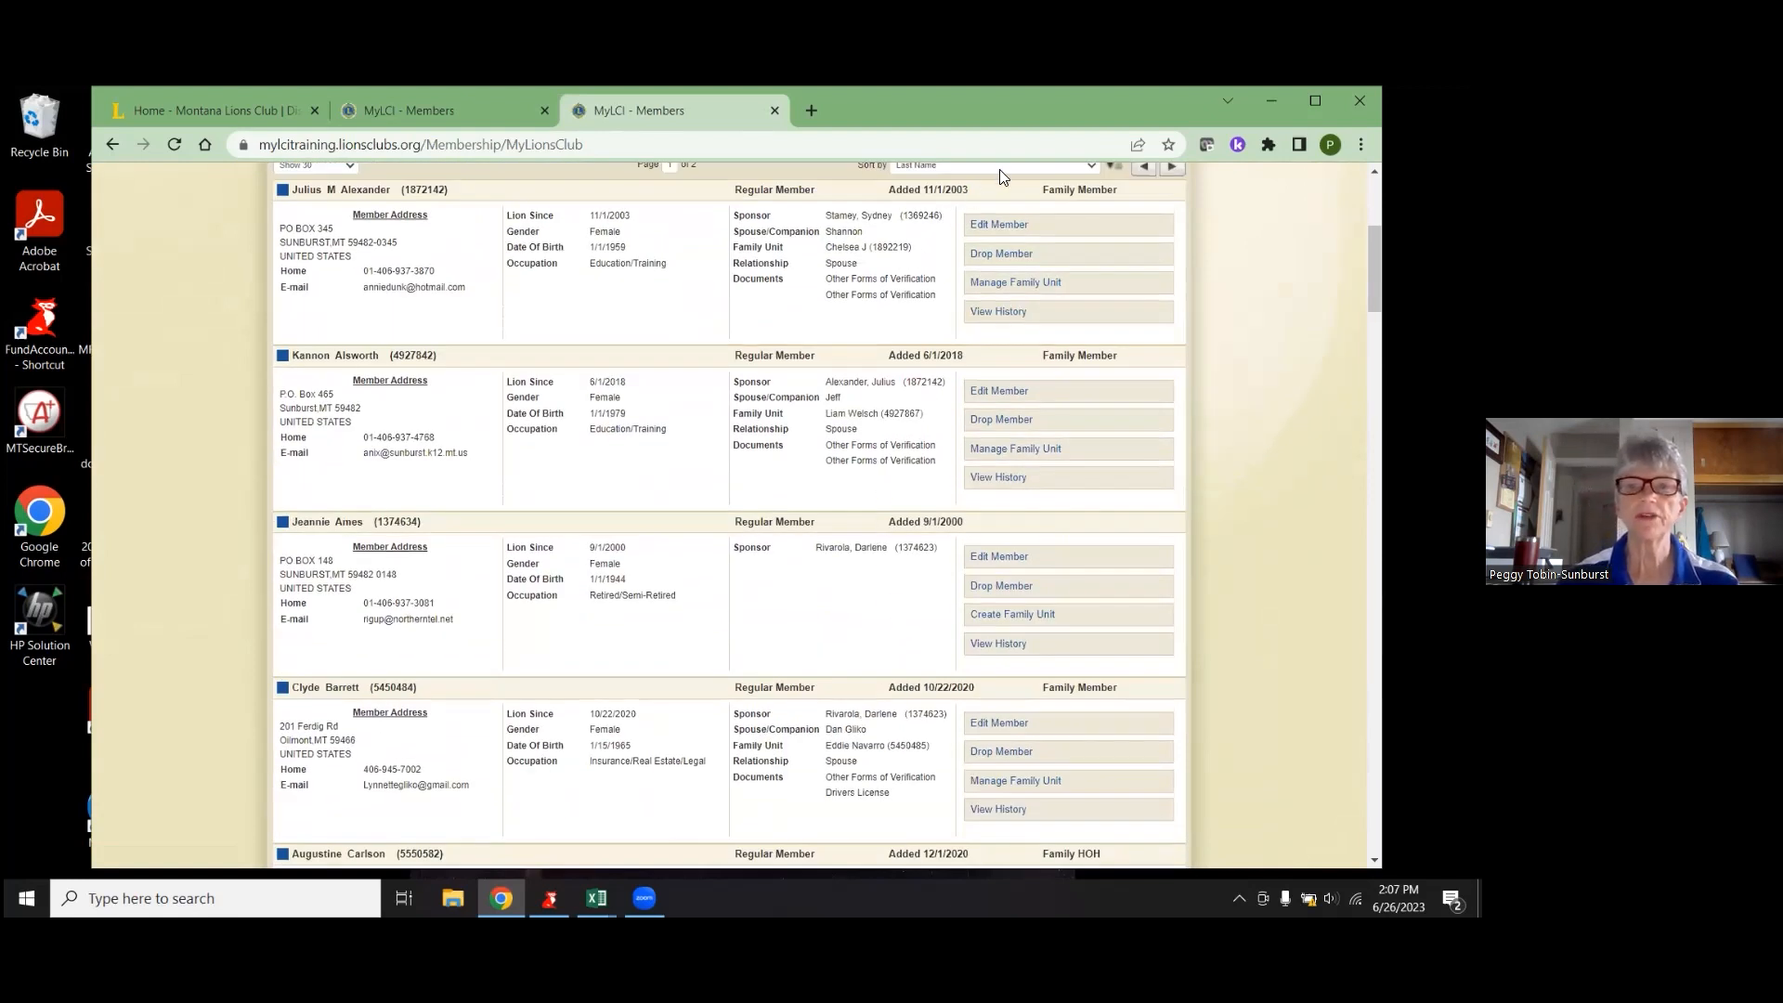
{"action": "left_click", "coordinate": [1012, 232]}
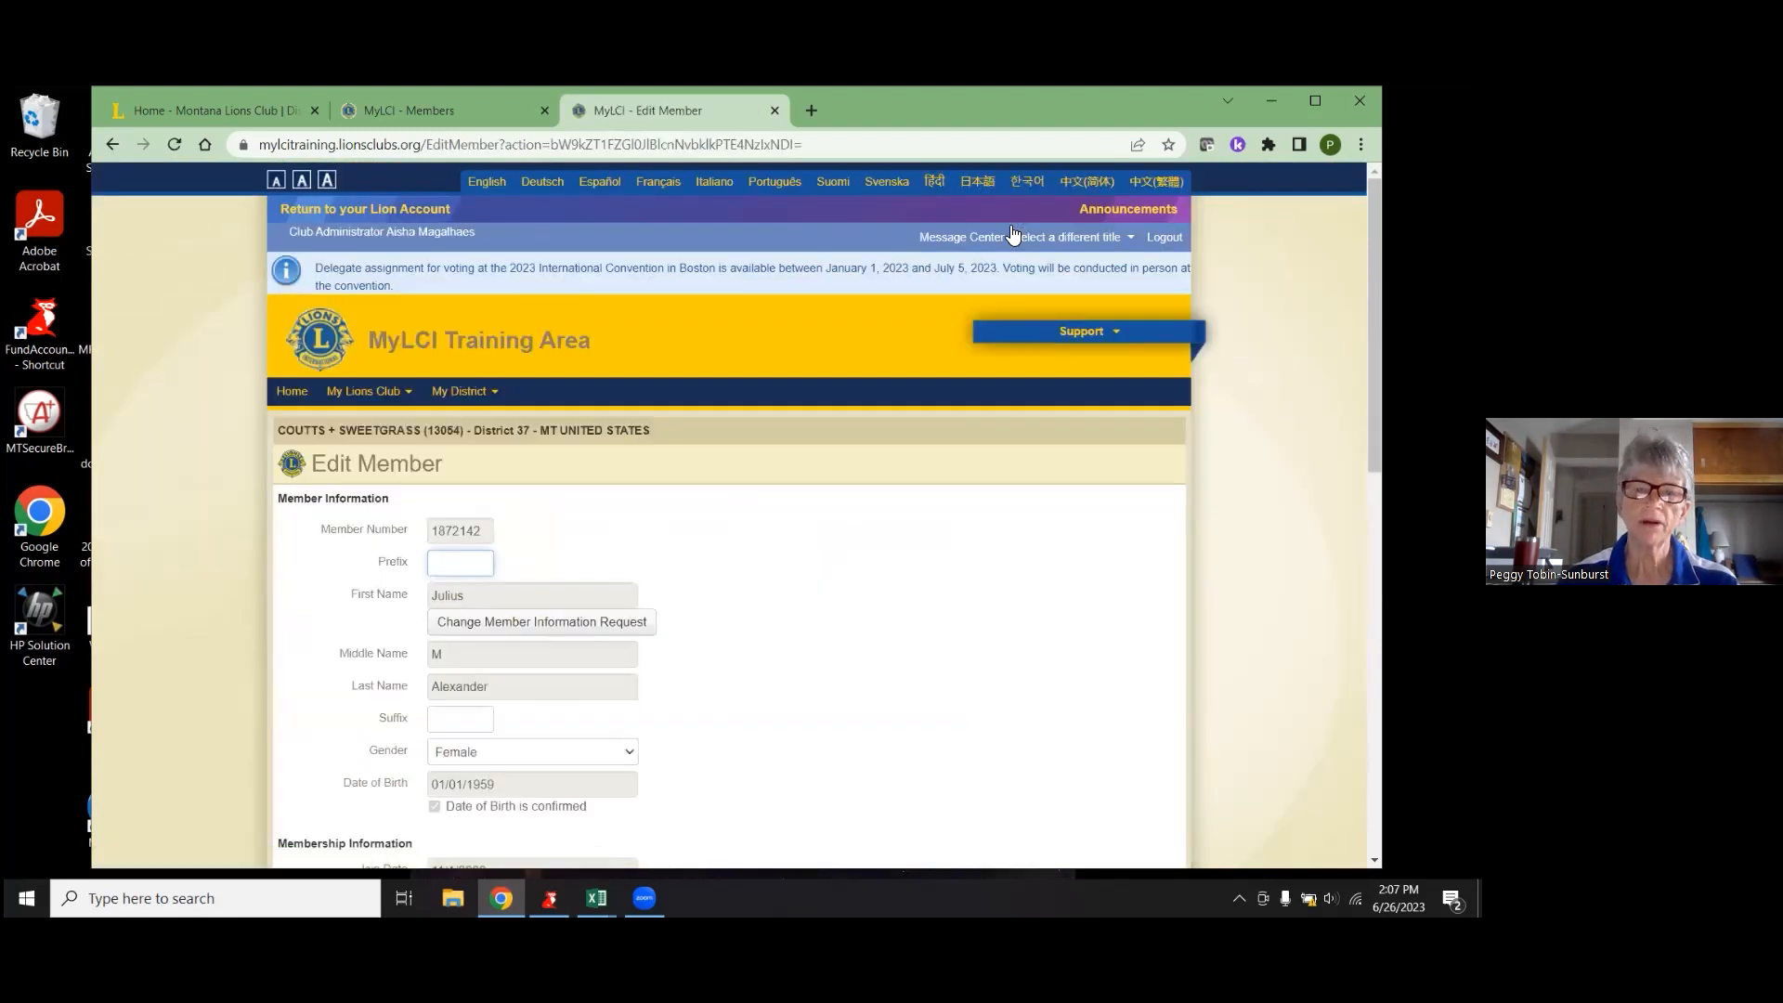
{"action": "scroll", "coordinate": [941, 500], "scroll_direction": "down", "scroll_amount": 2}
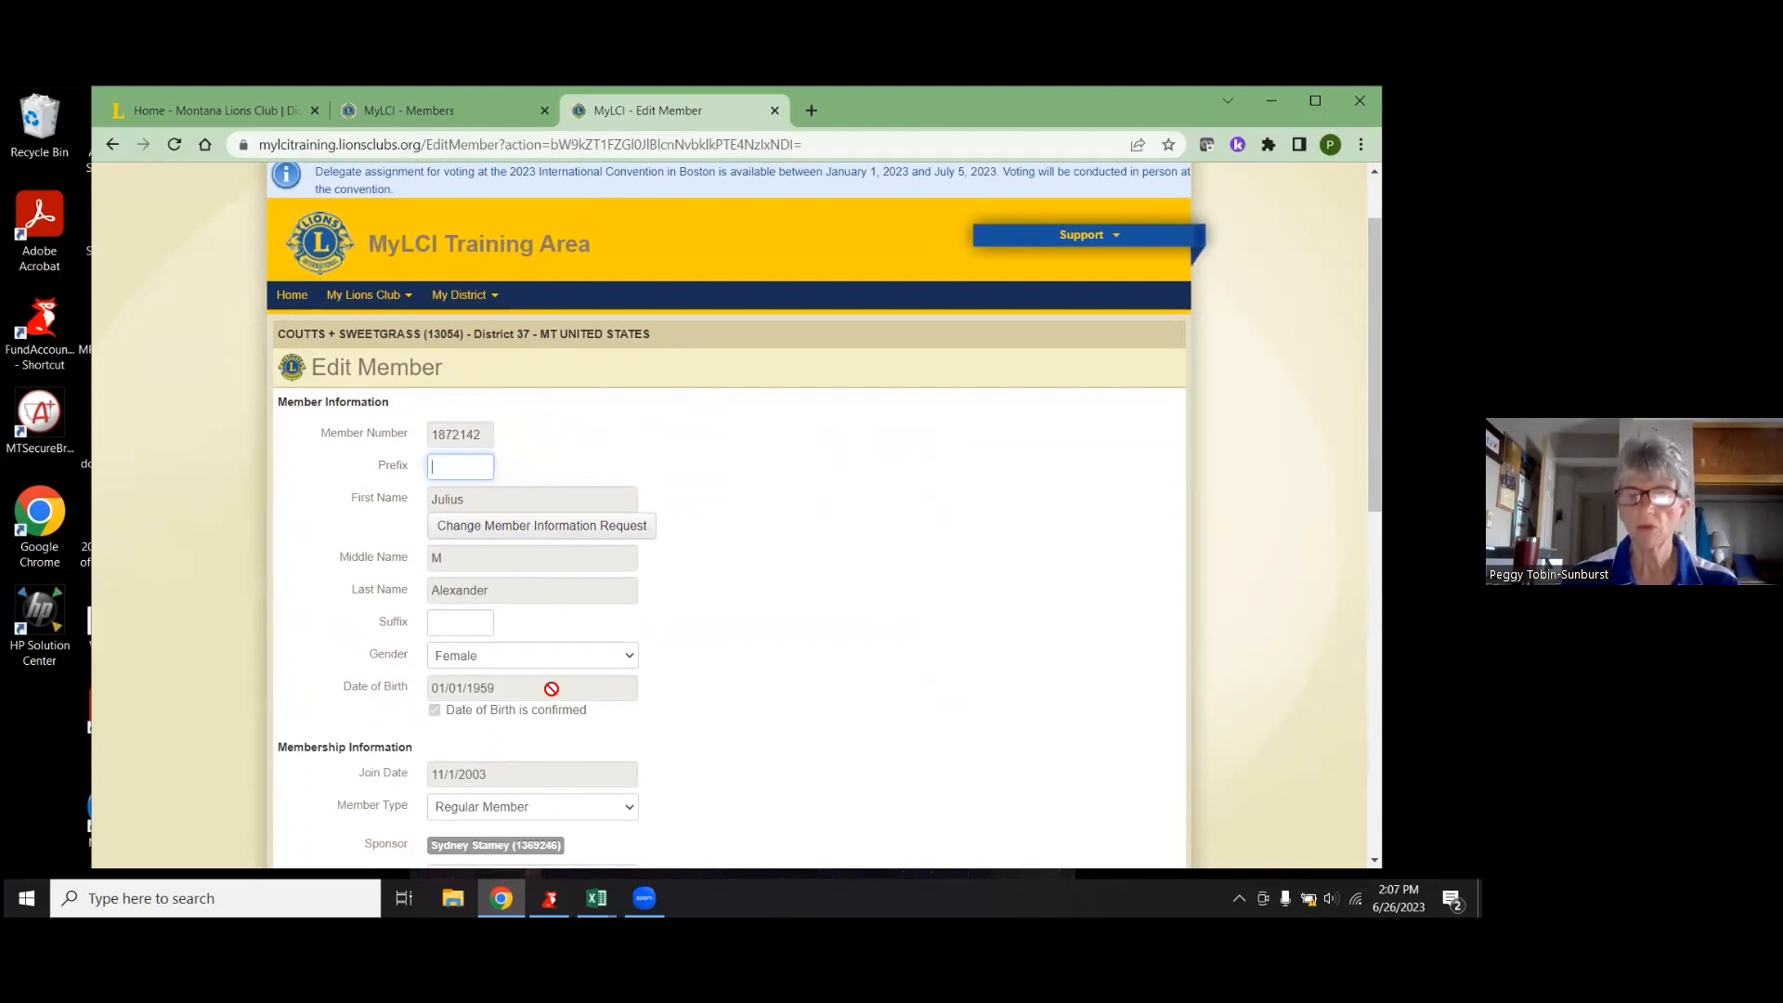
{"action": "left_click", "coordinate": [576, 531]}
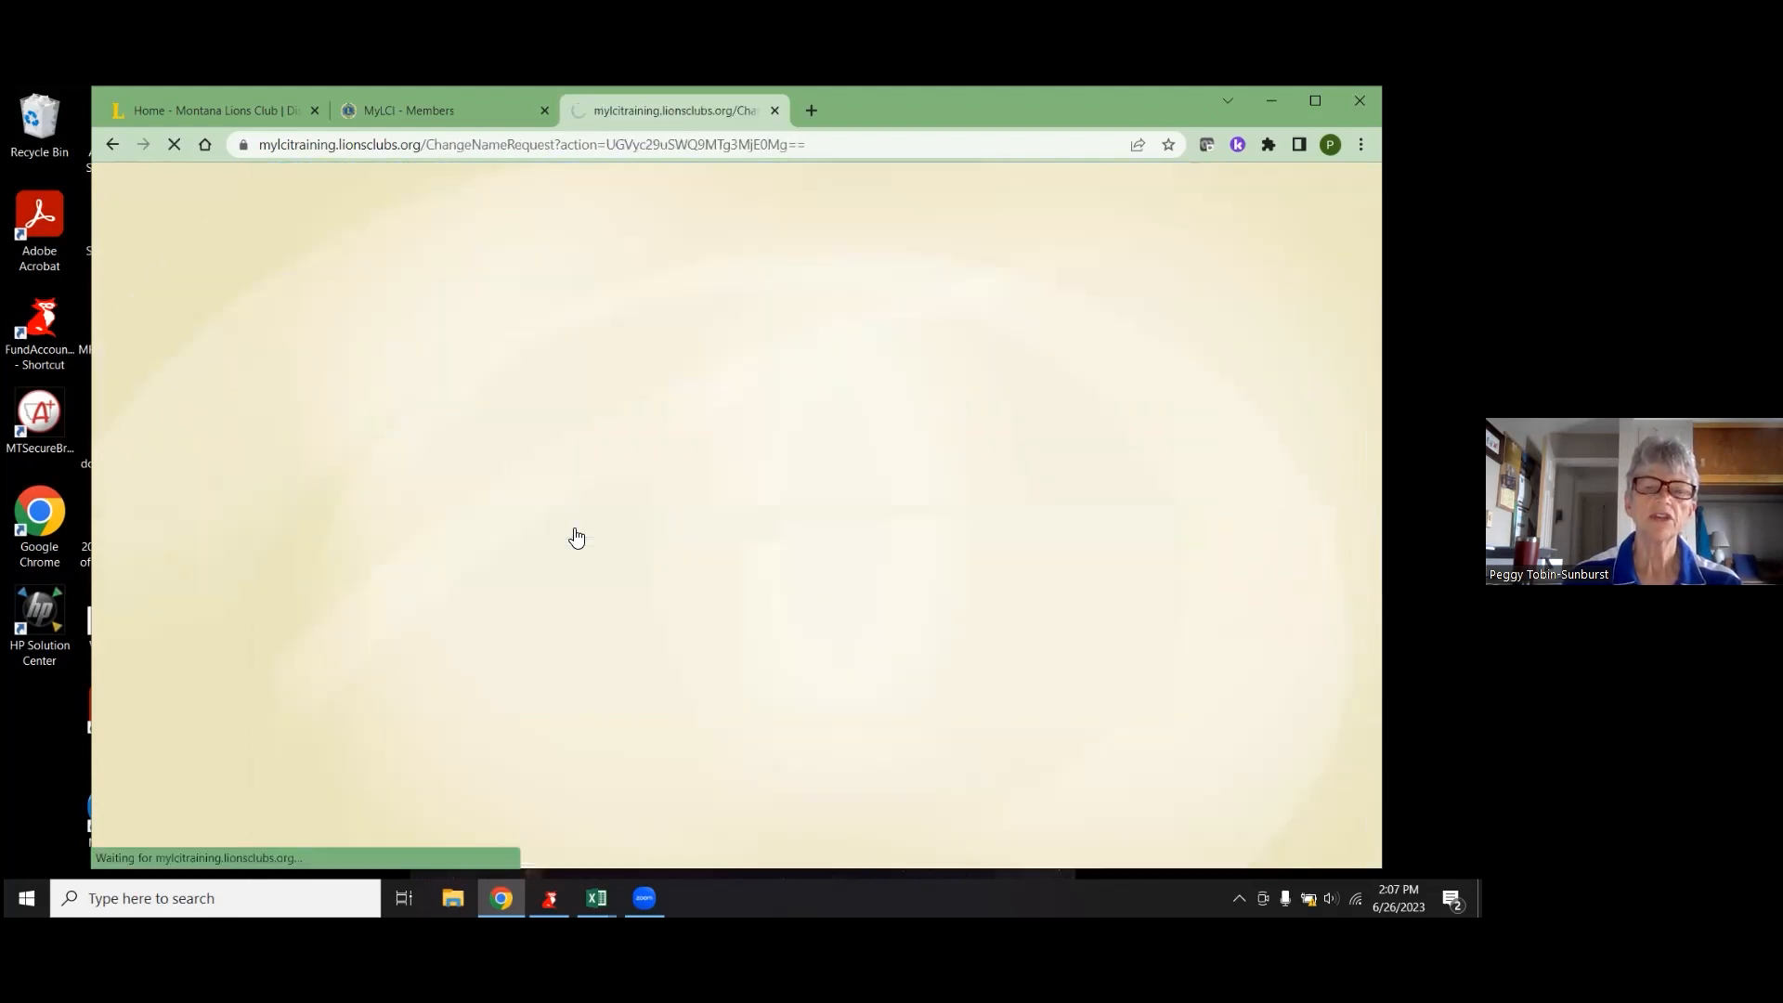
- Submit the change request with new last name, birth date and reason all left blank
{"action": "scroll", "coordinate": [571, 520], "scroll_direction": "down", "scroll_amount": 2}
{"action": "scroll", "coordinate": [573, 518], "scroll_direction": "down", "scroll_amount": 1}
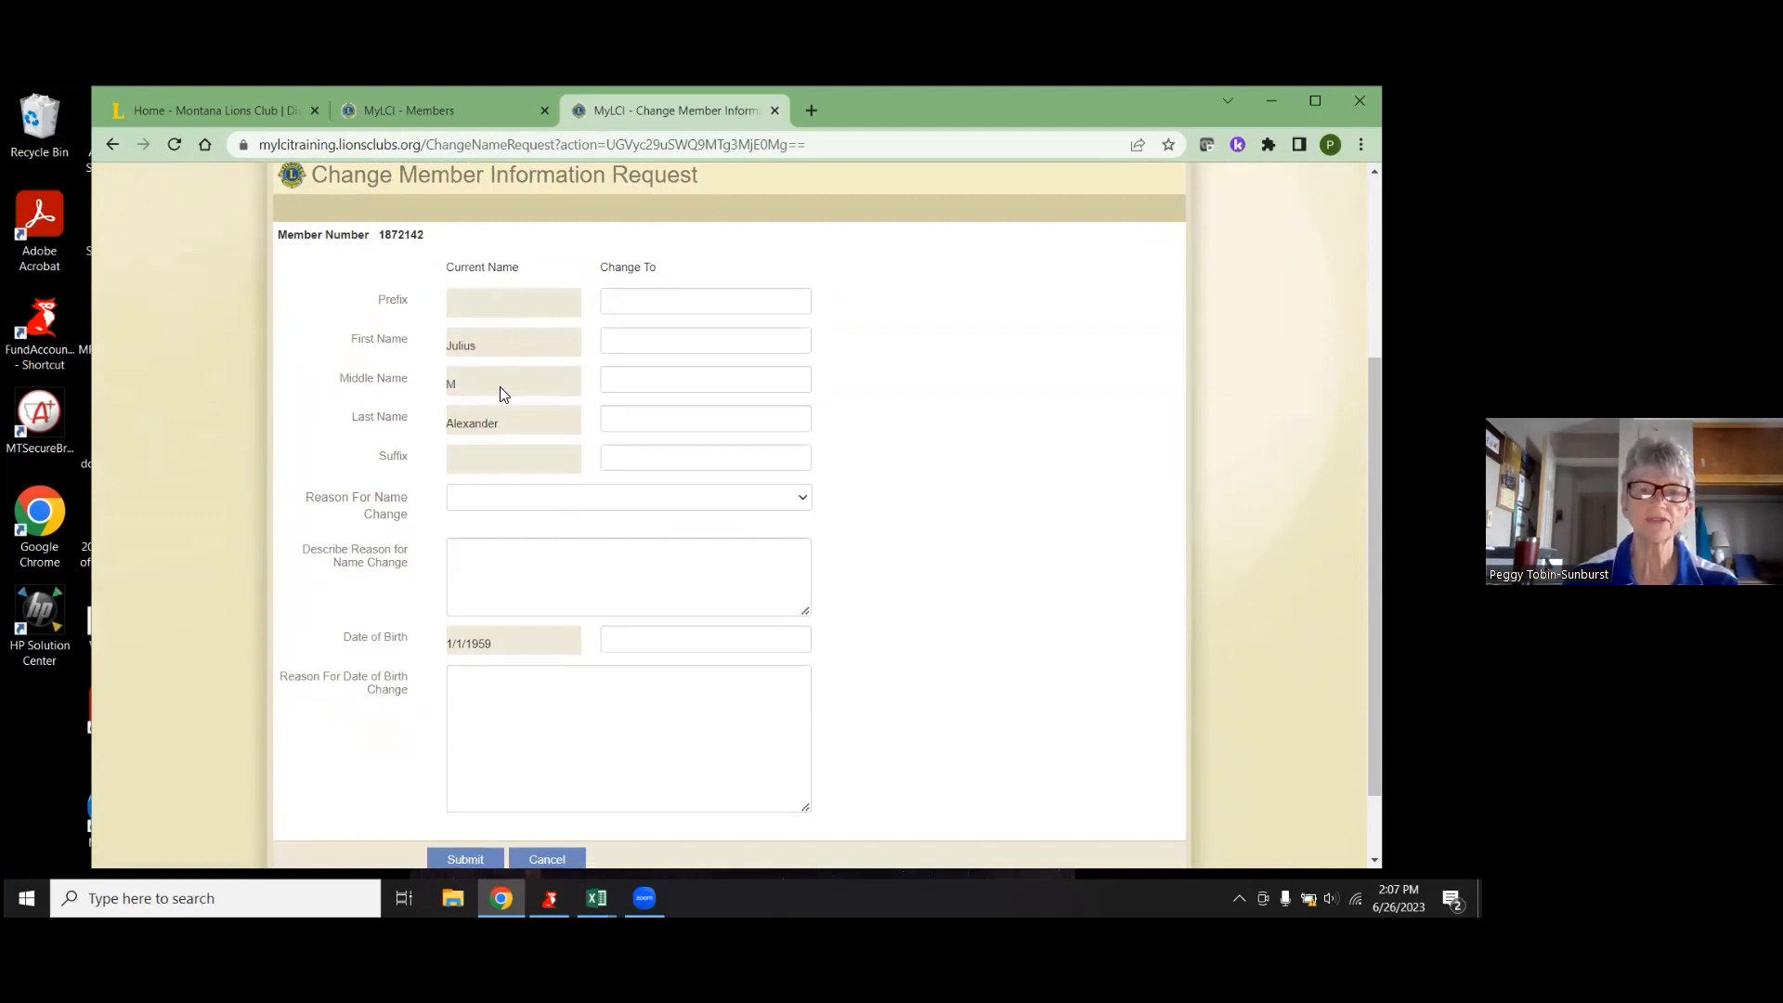
{"action": "scroll", "coordinate": [864, 498], "scroll_direction": "down", "scroll_amount": 1}
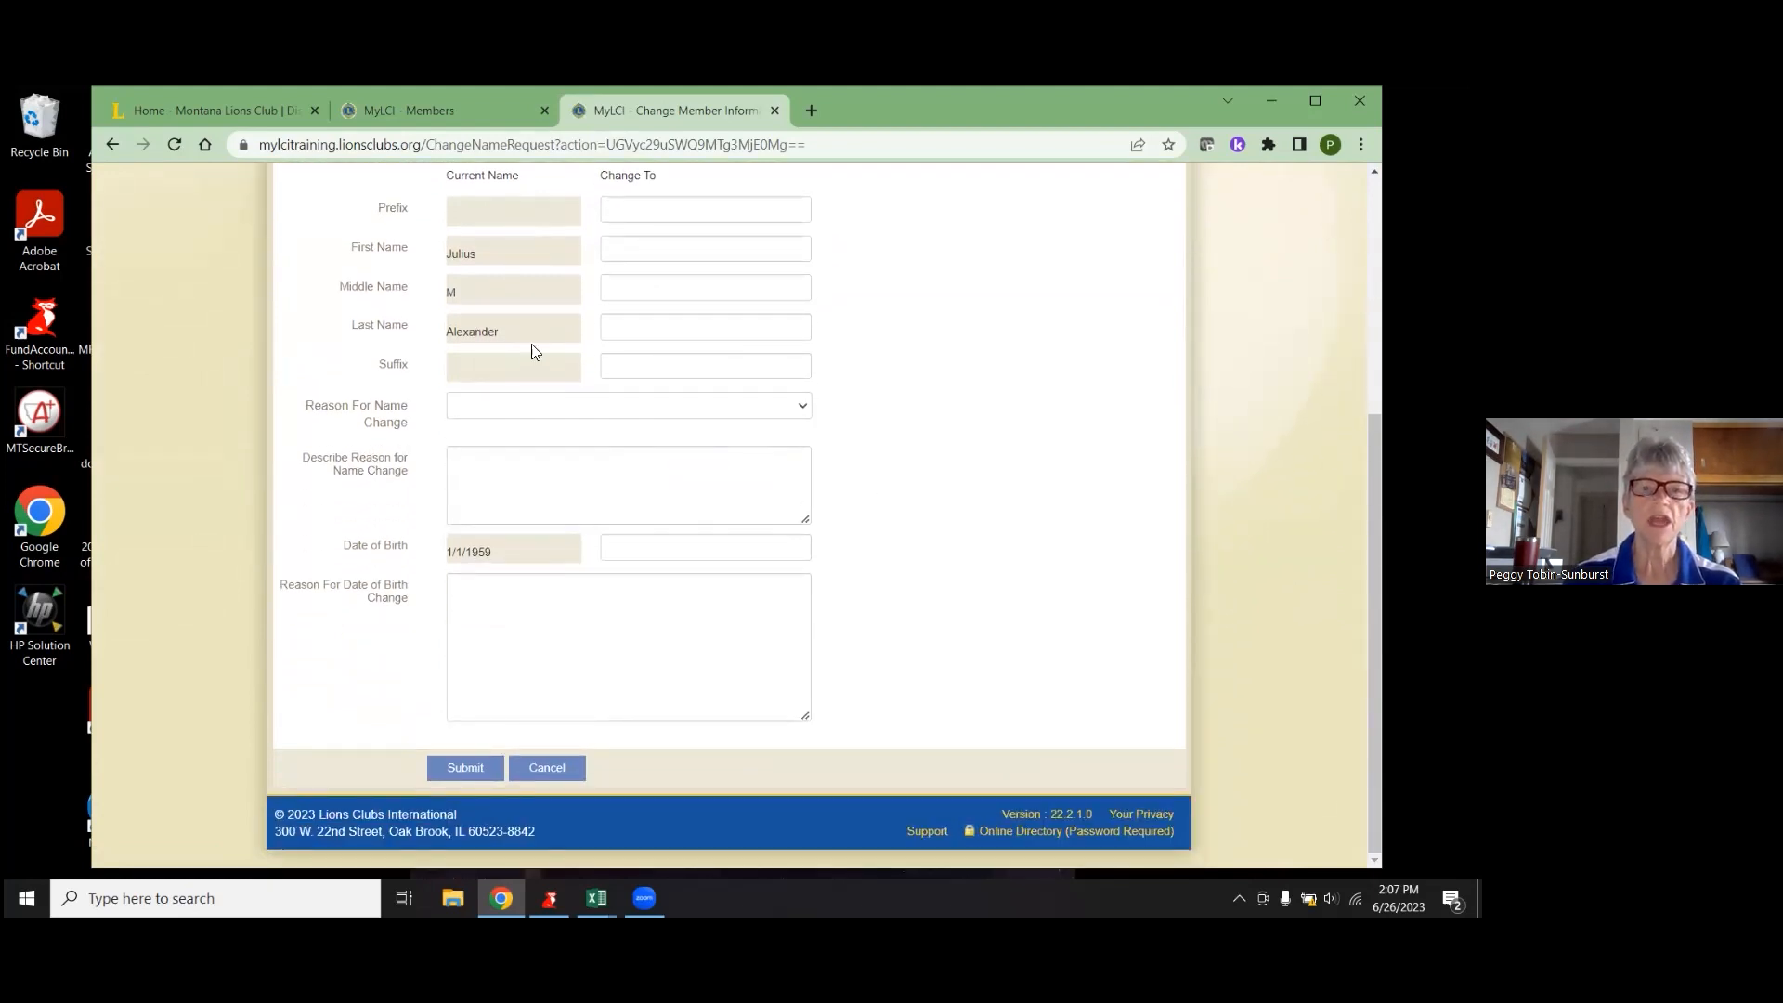
{"action": "left_click", "coordinate": [646, 333]}
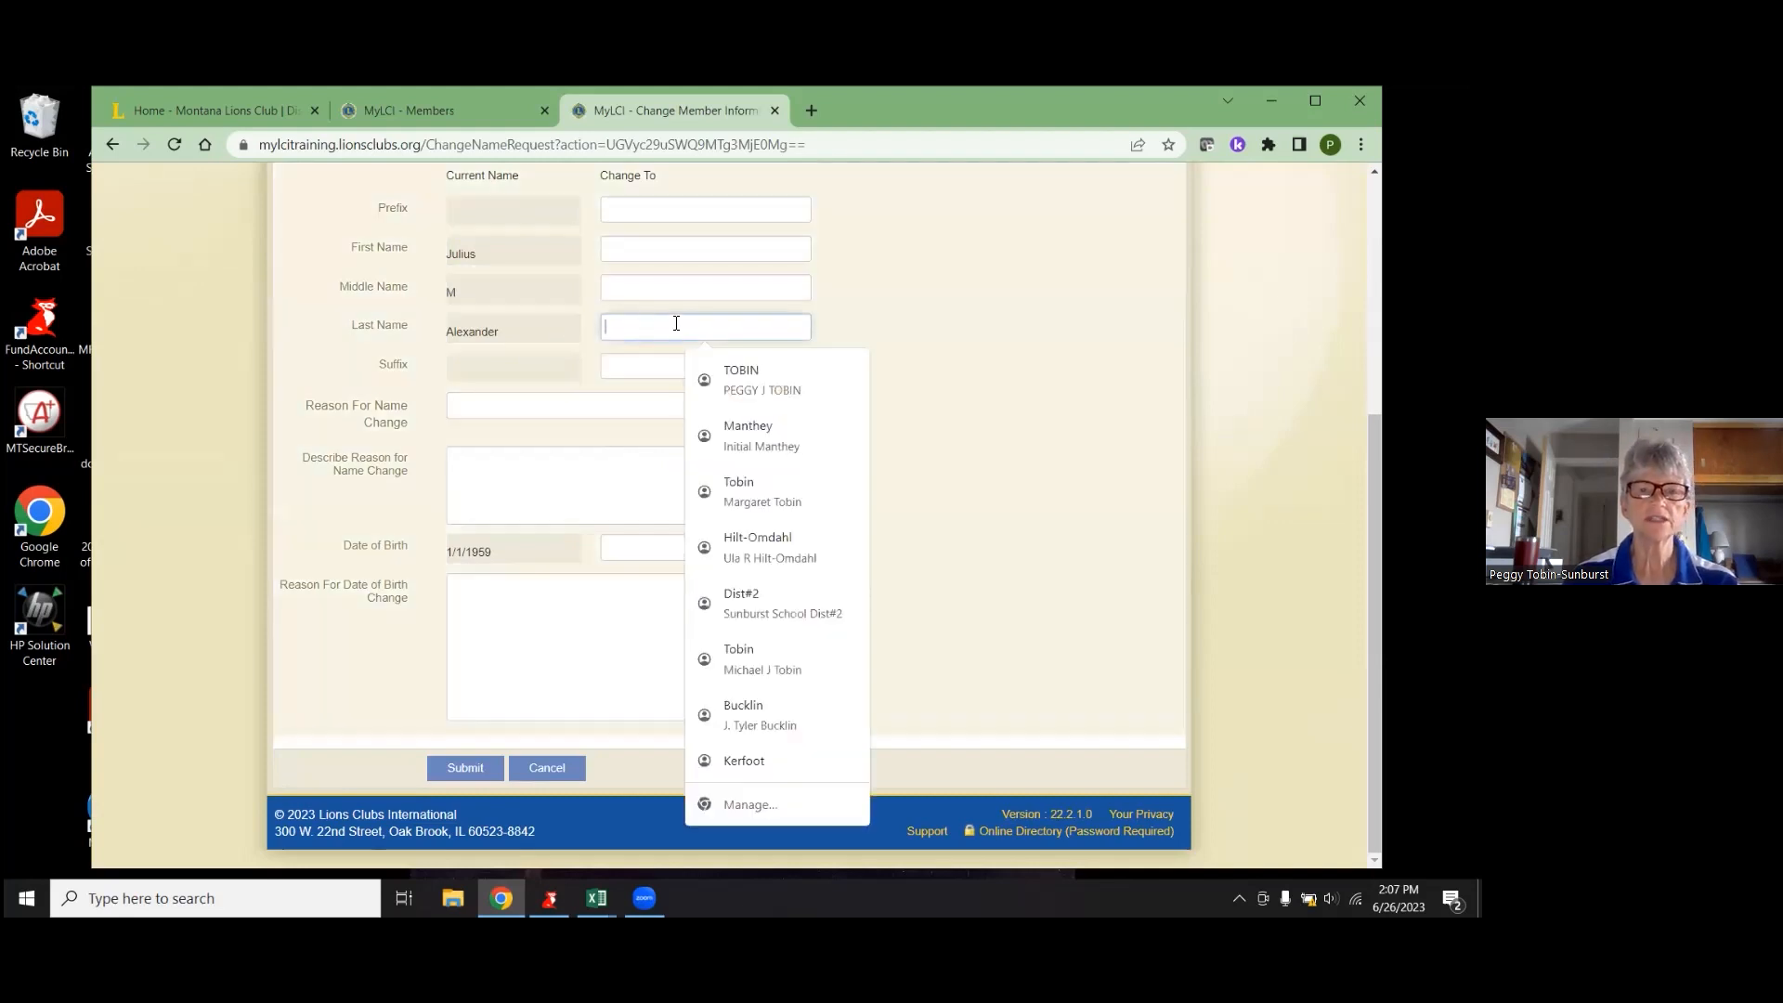
{"action": "left_click", "coordinate": [637, 555]}
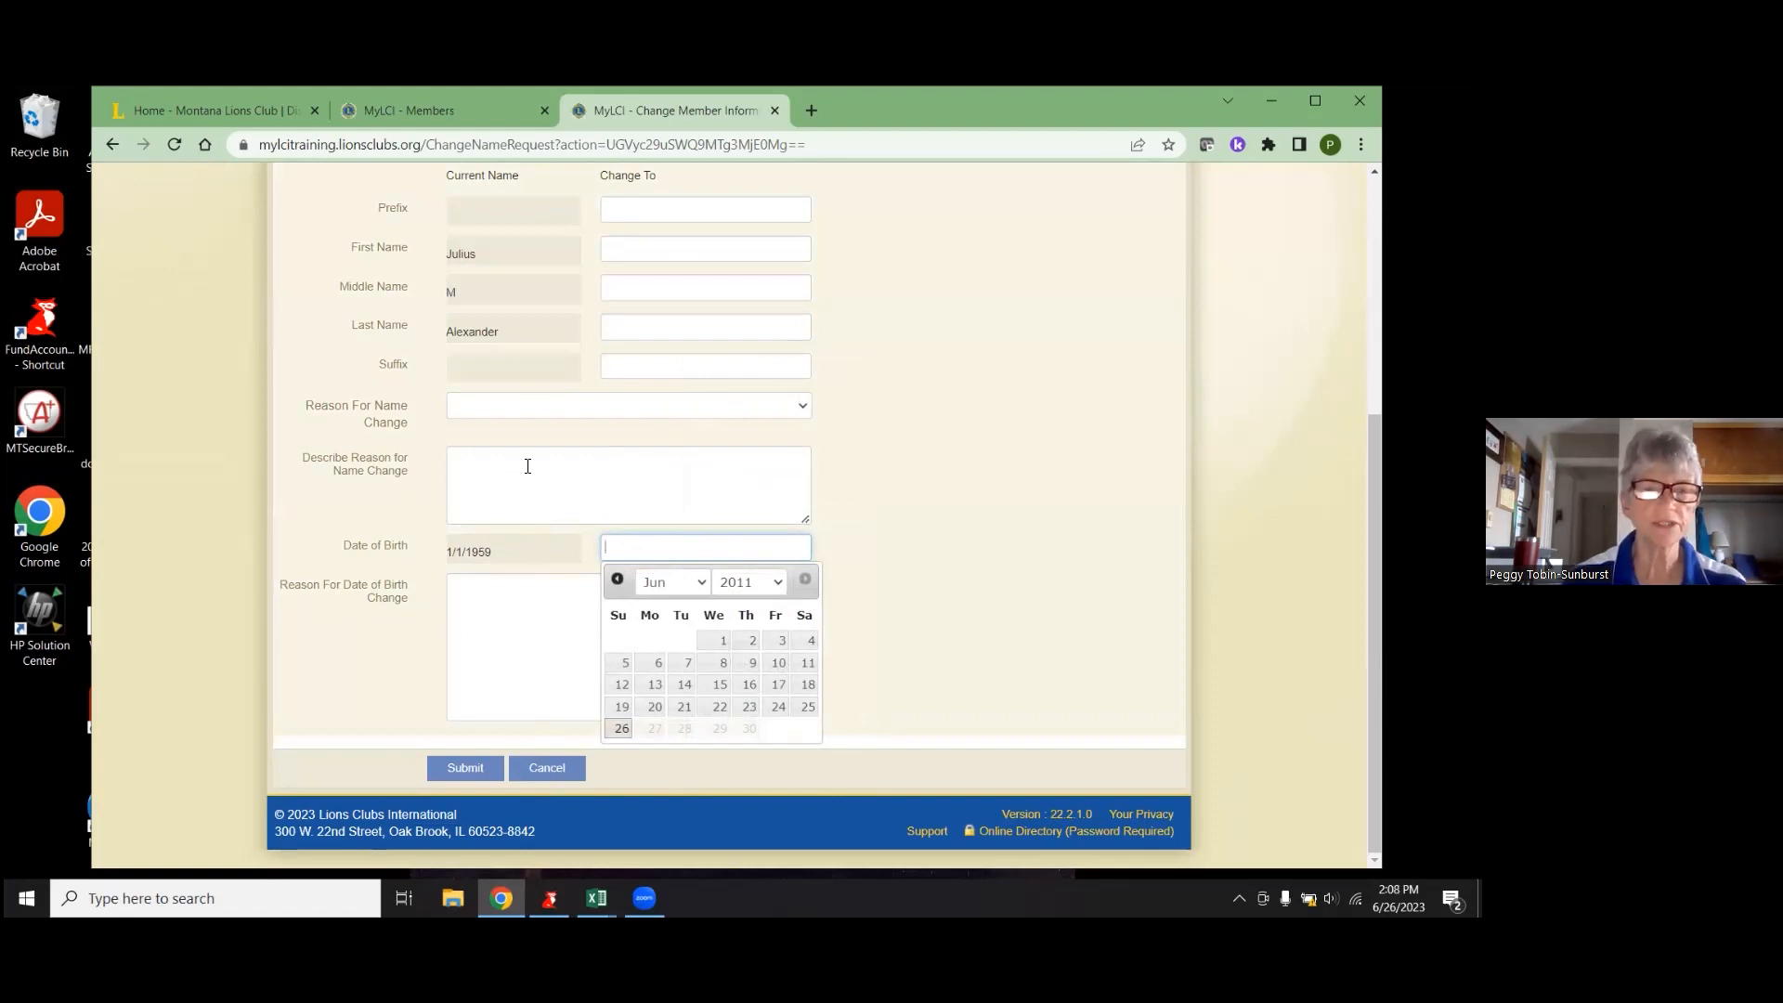
{"action": "left_click", "coordinate": [490, 457]}
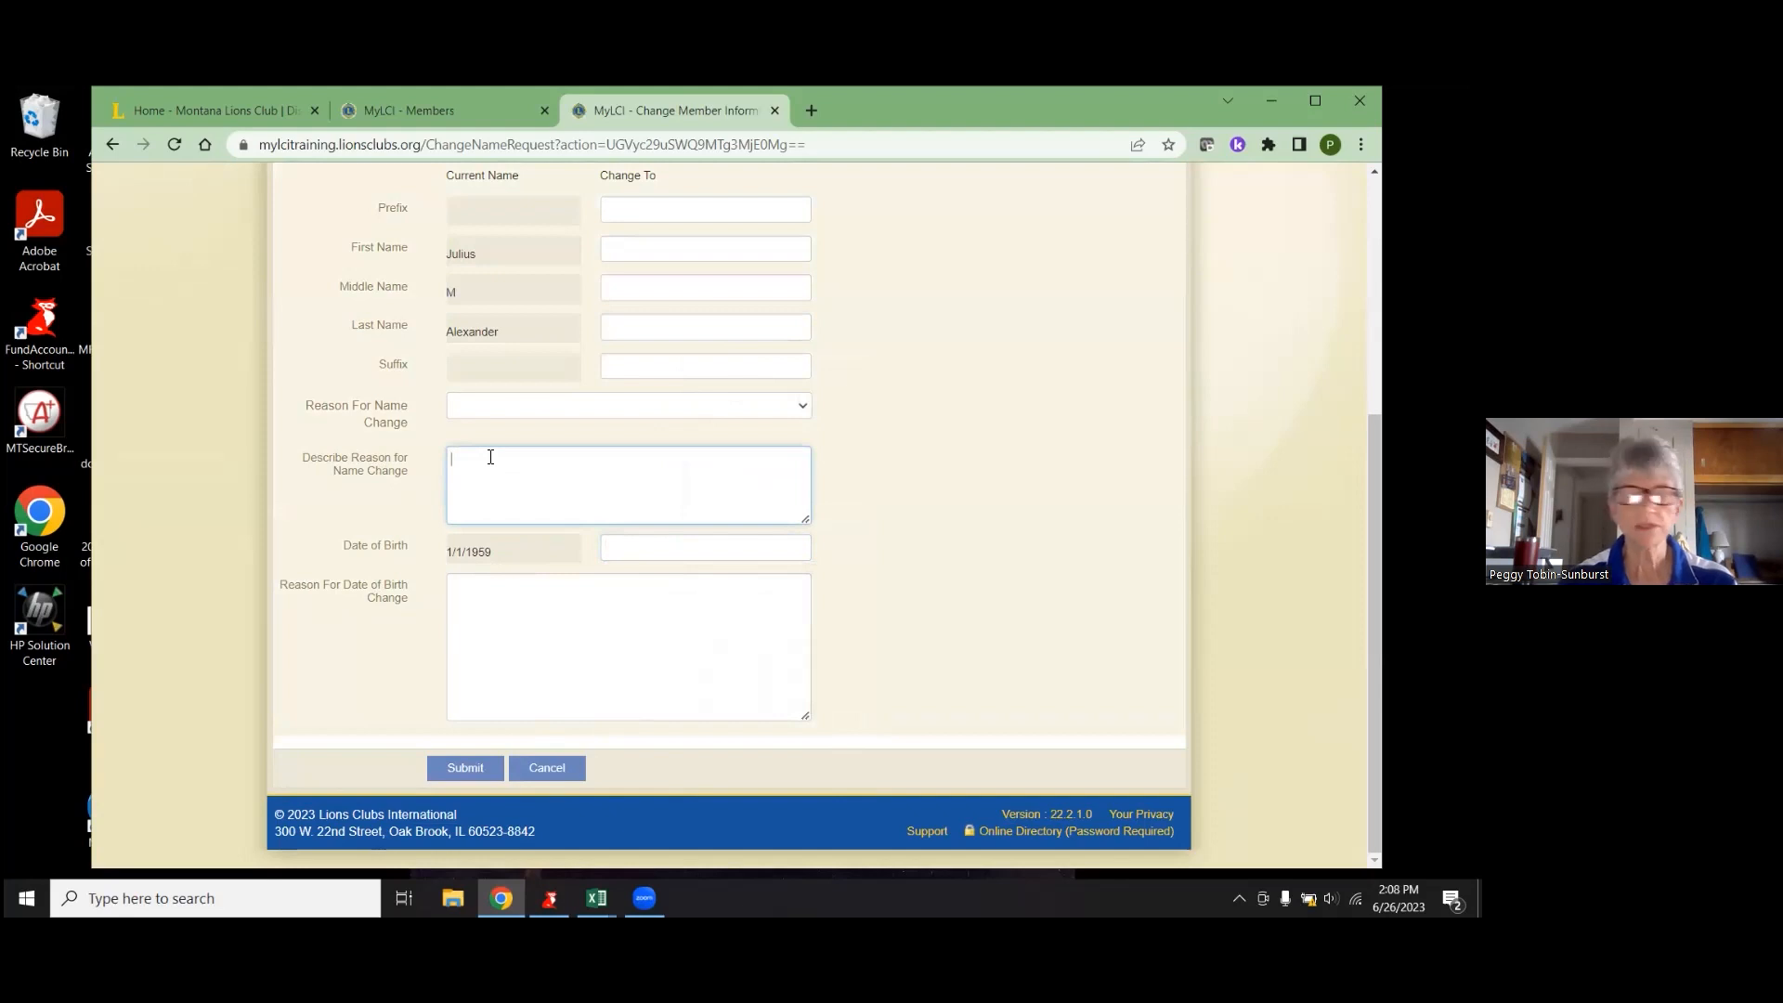
{"action": "left_click", "coordinate": [464, 772]}
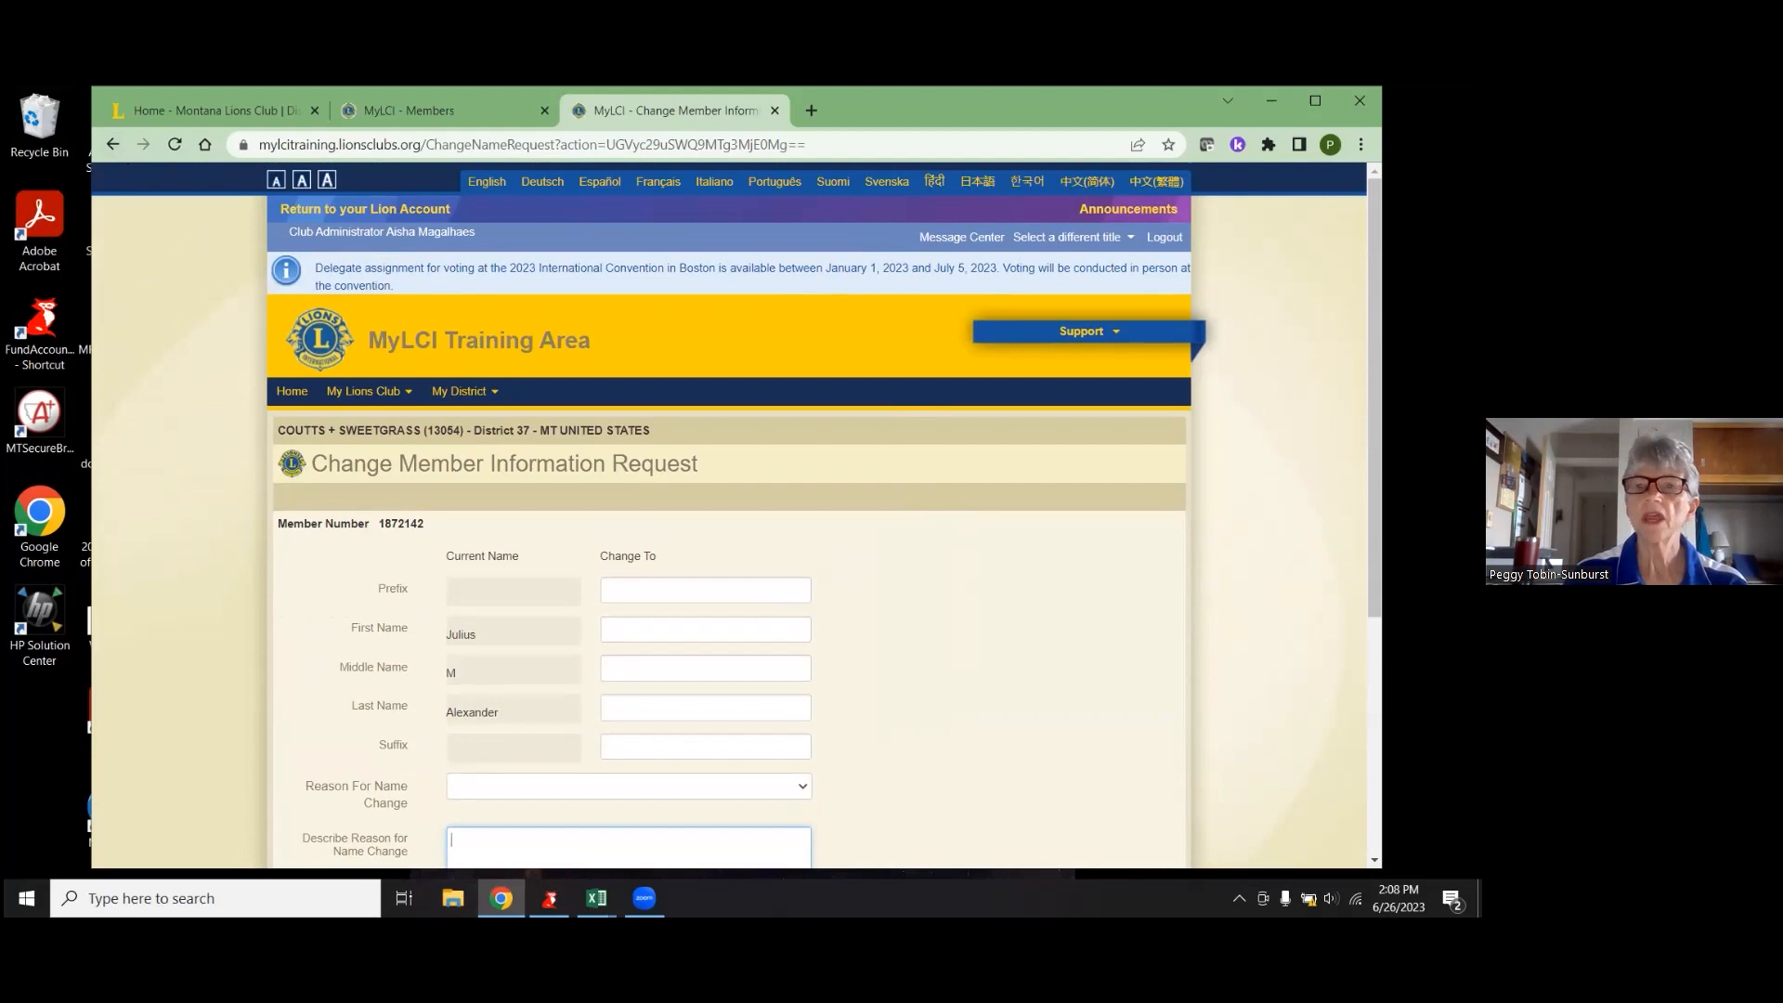
- Return to the Members roster and start a New Member record from Add Member
{"action": "left_click", "coordinate": [387, 392]}
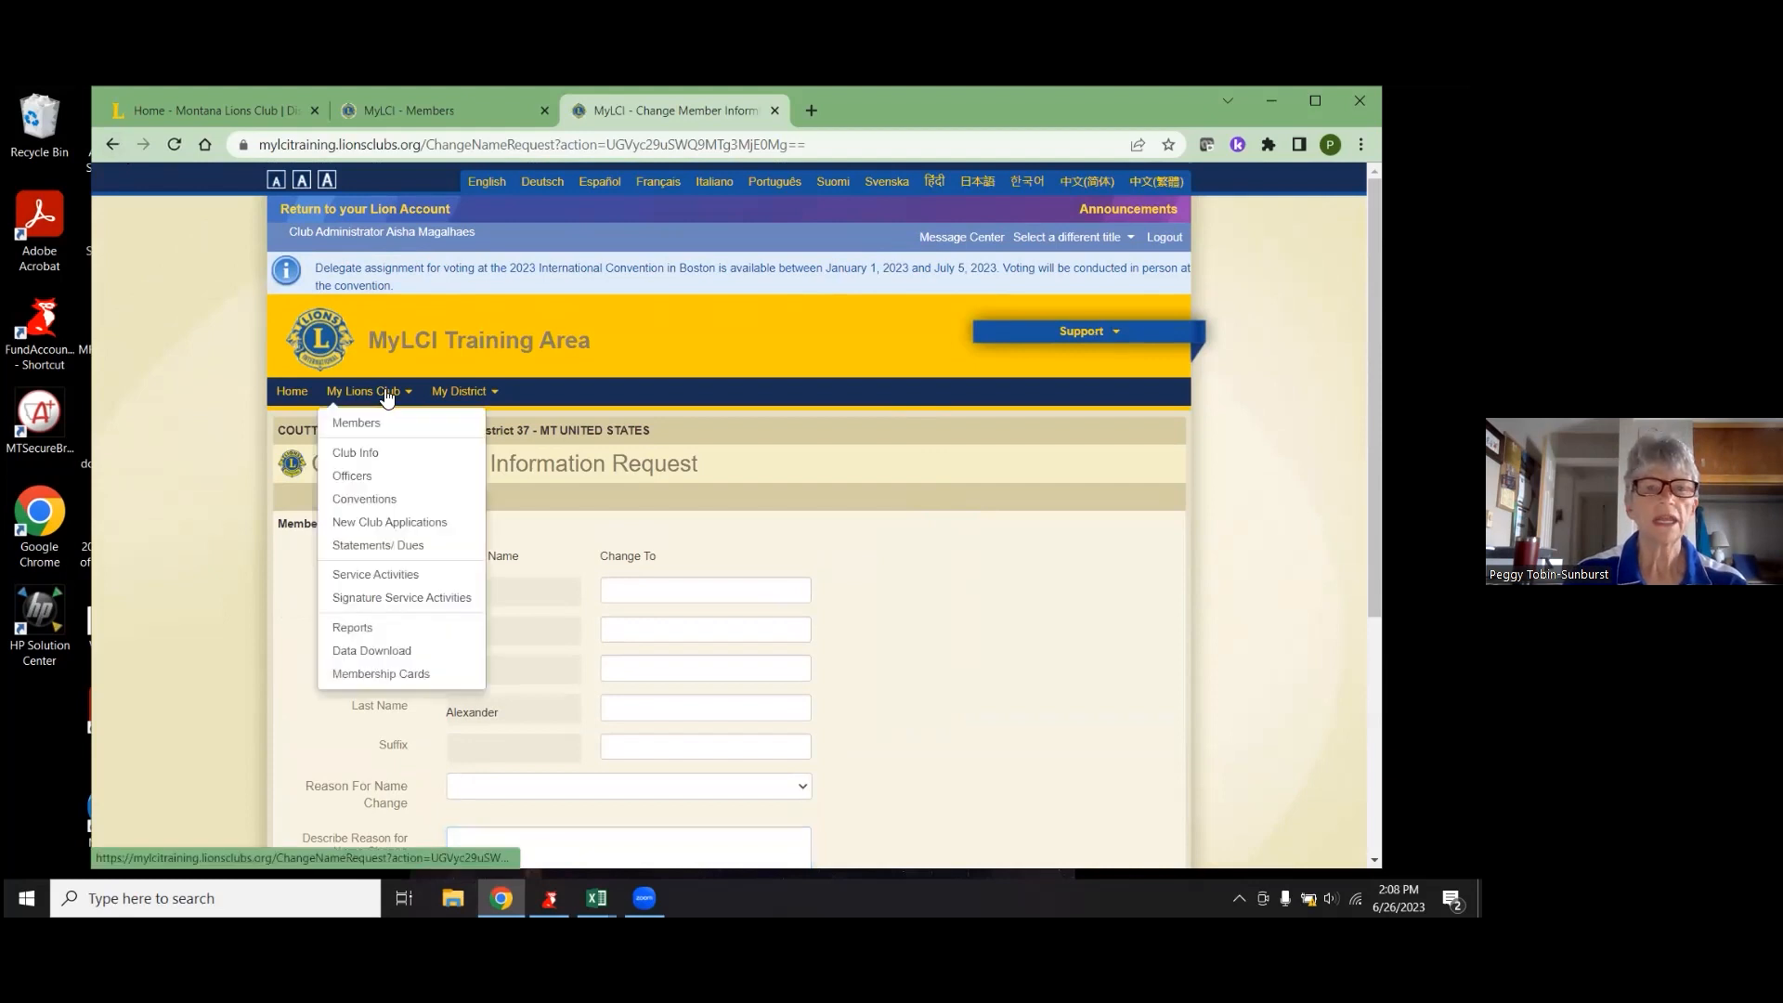
{"action": "left_click", "coordinate": [373, 423]}
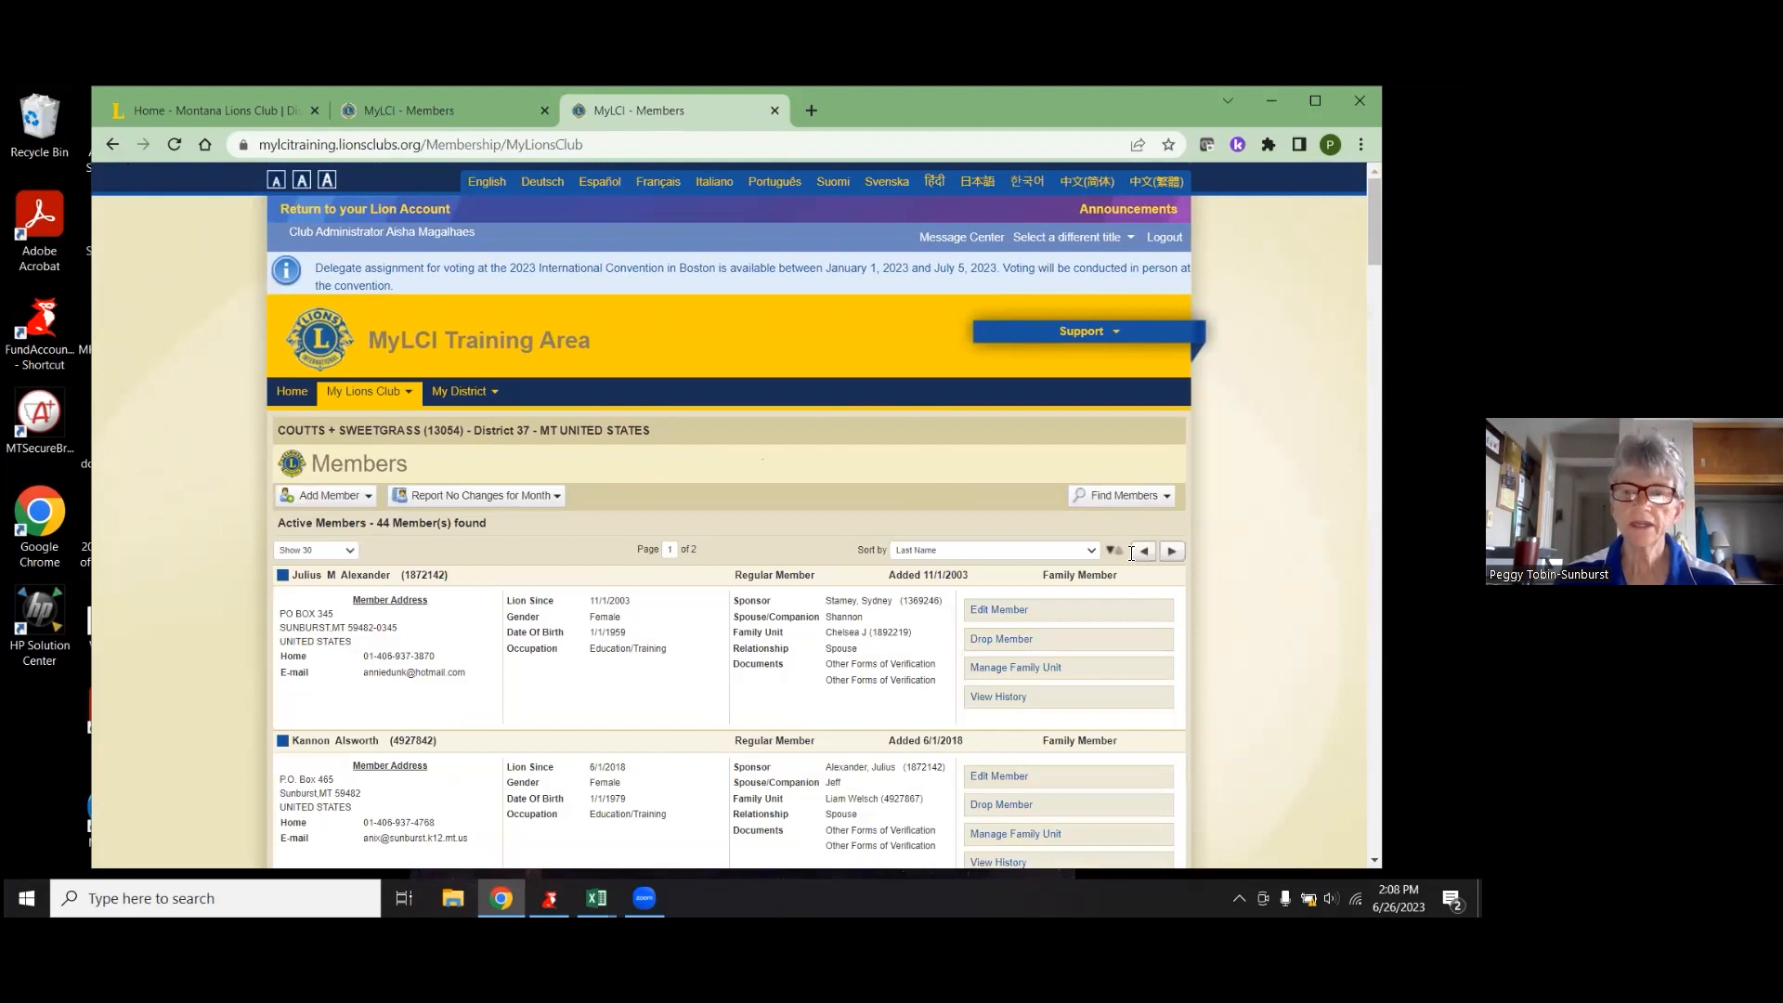
{"action": "scroll", "coordinate": [355, 464], "scroll_direction": "down", "scroll_amount": 1}
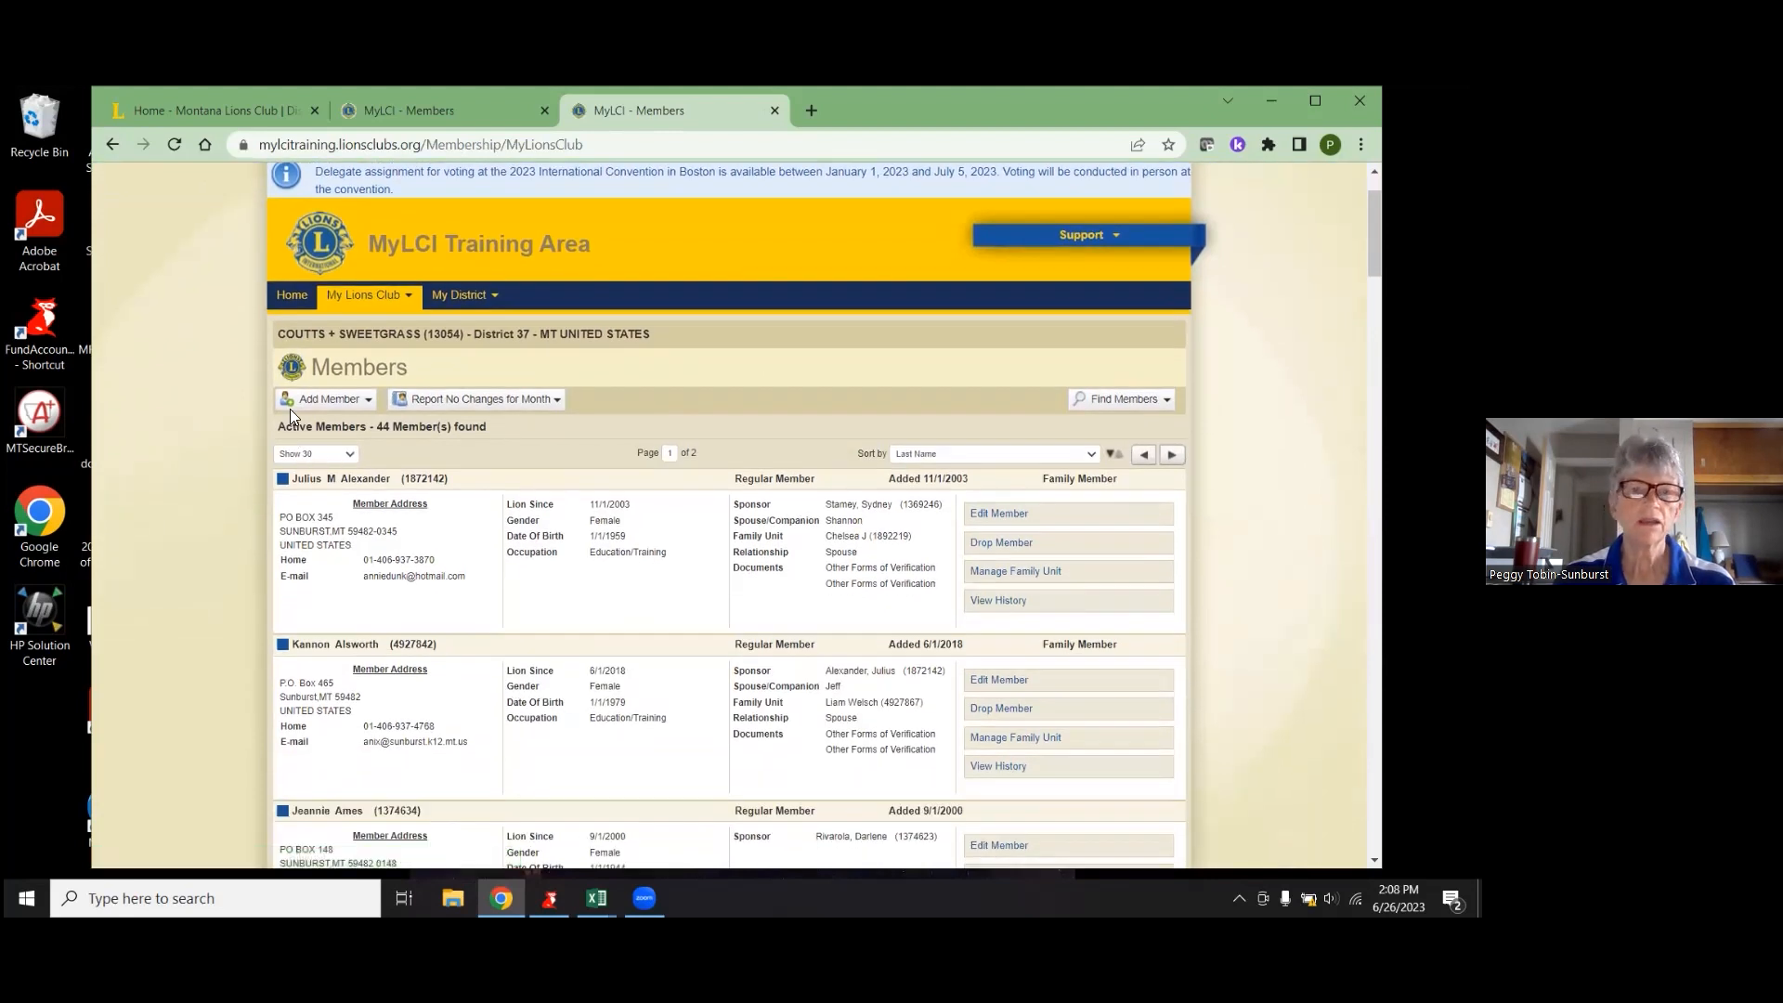
{"action": "left_click", "coordinate": [323, 406]}
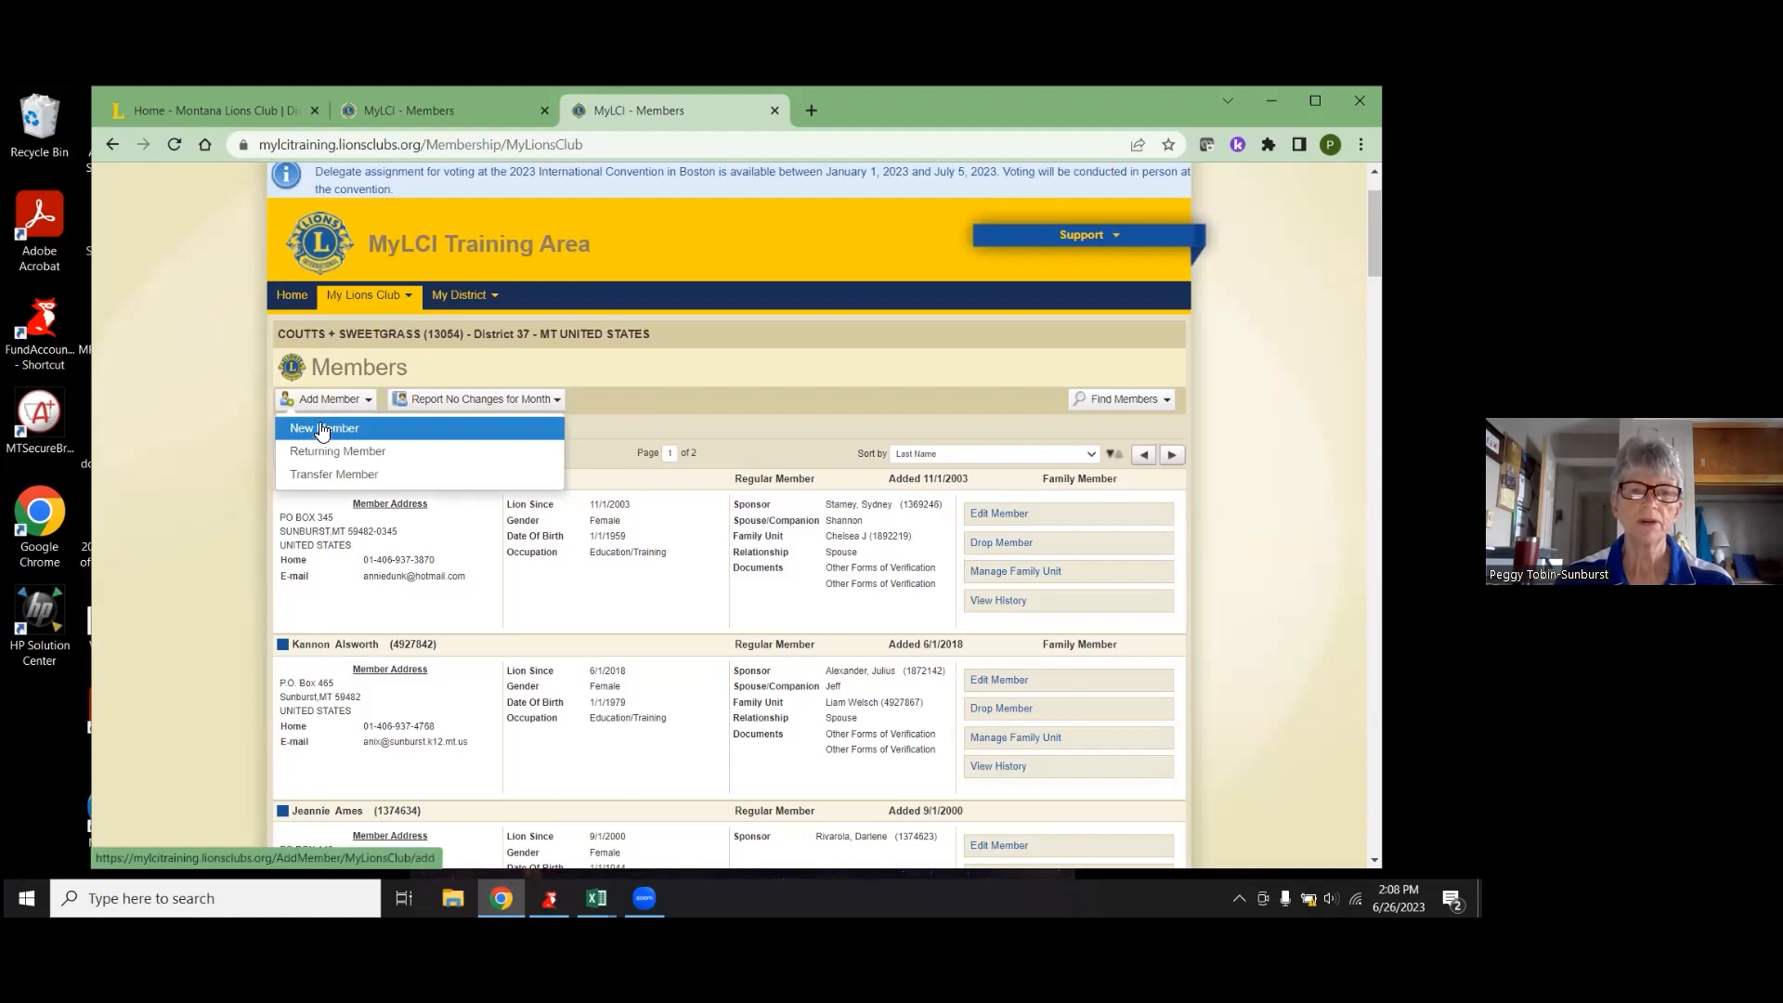
{"action": "left_click", "coordinate": [320, 429]}
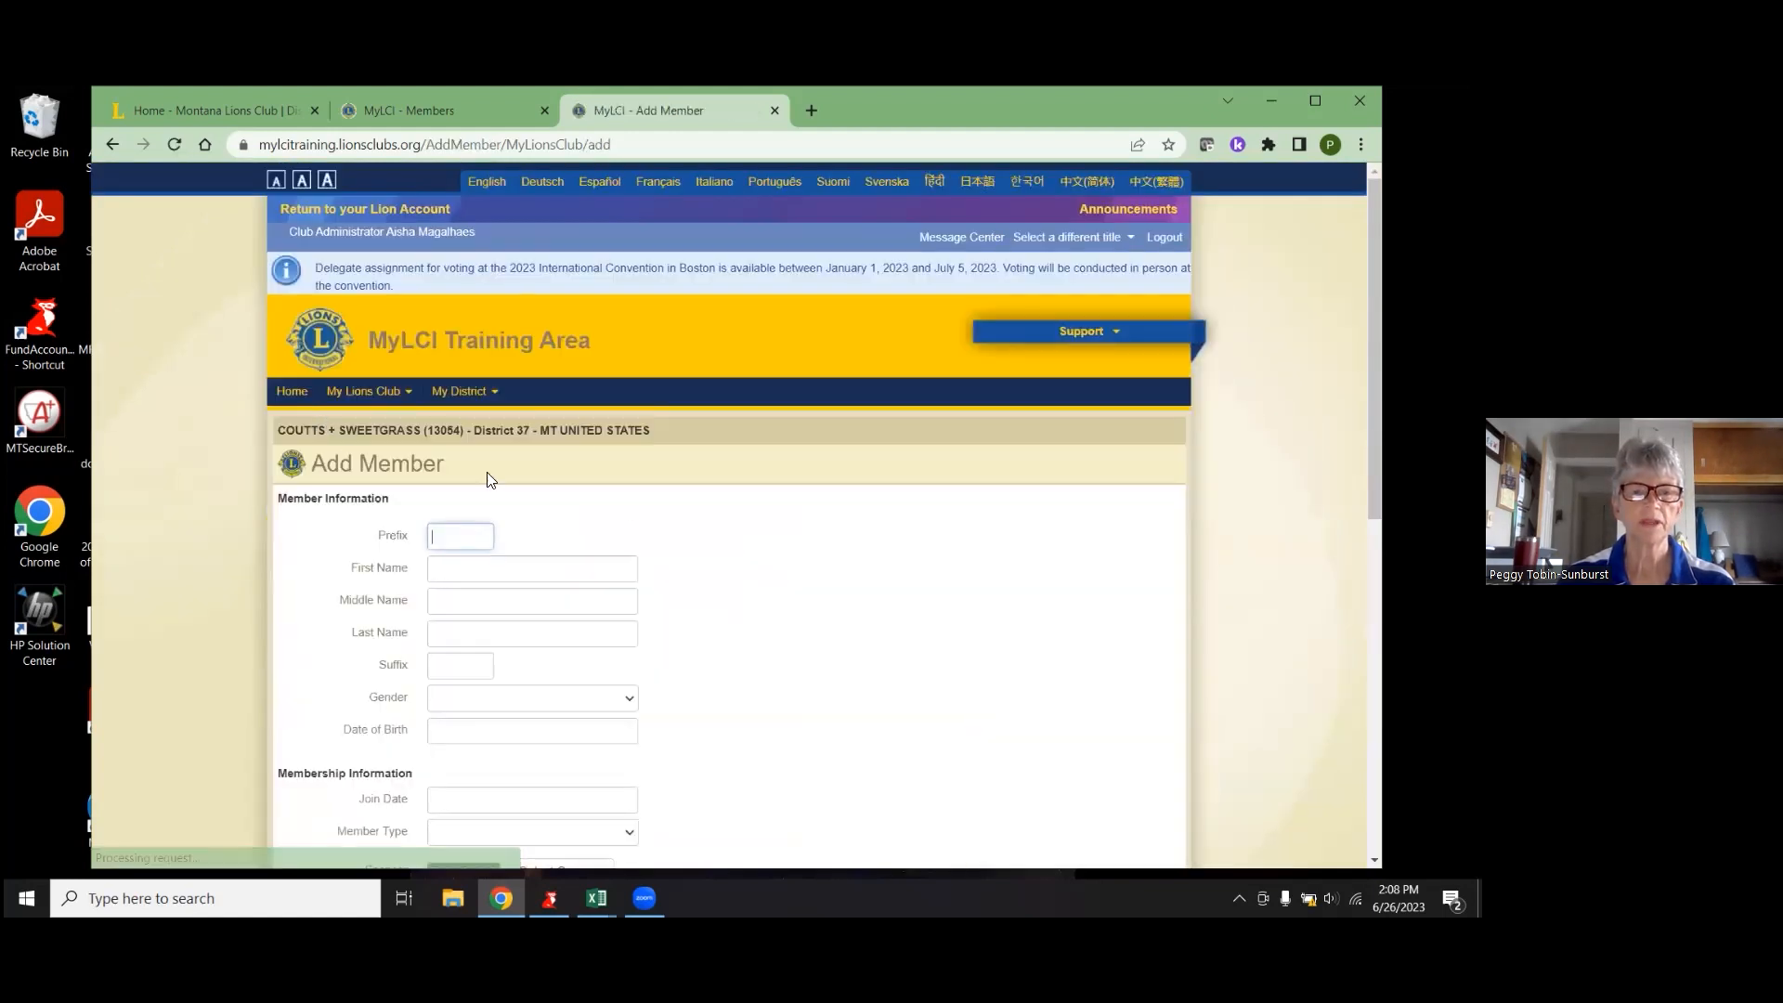
- Enter the new member's first name, middle initial and last name
{"action": "left_click", "coordinate": [606, 570]}
{"action": "type", "text": "JOh"}
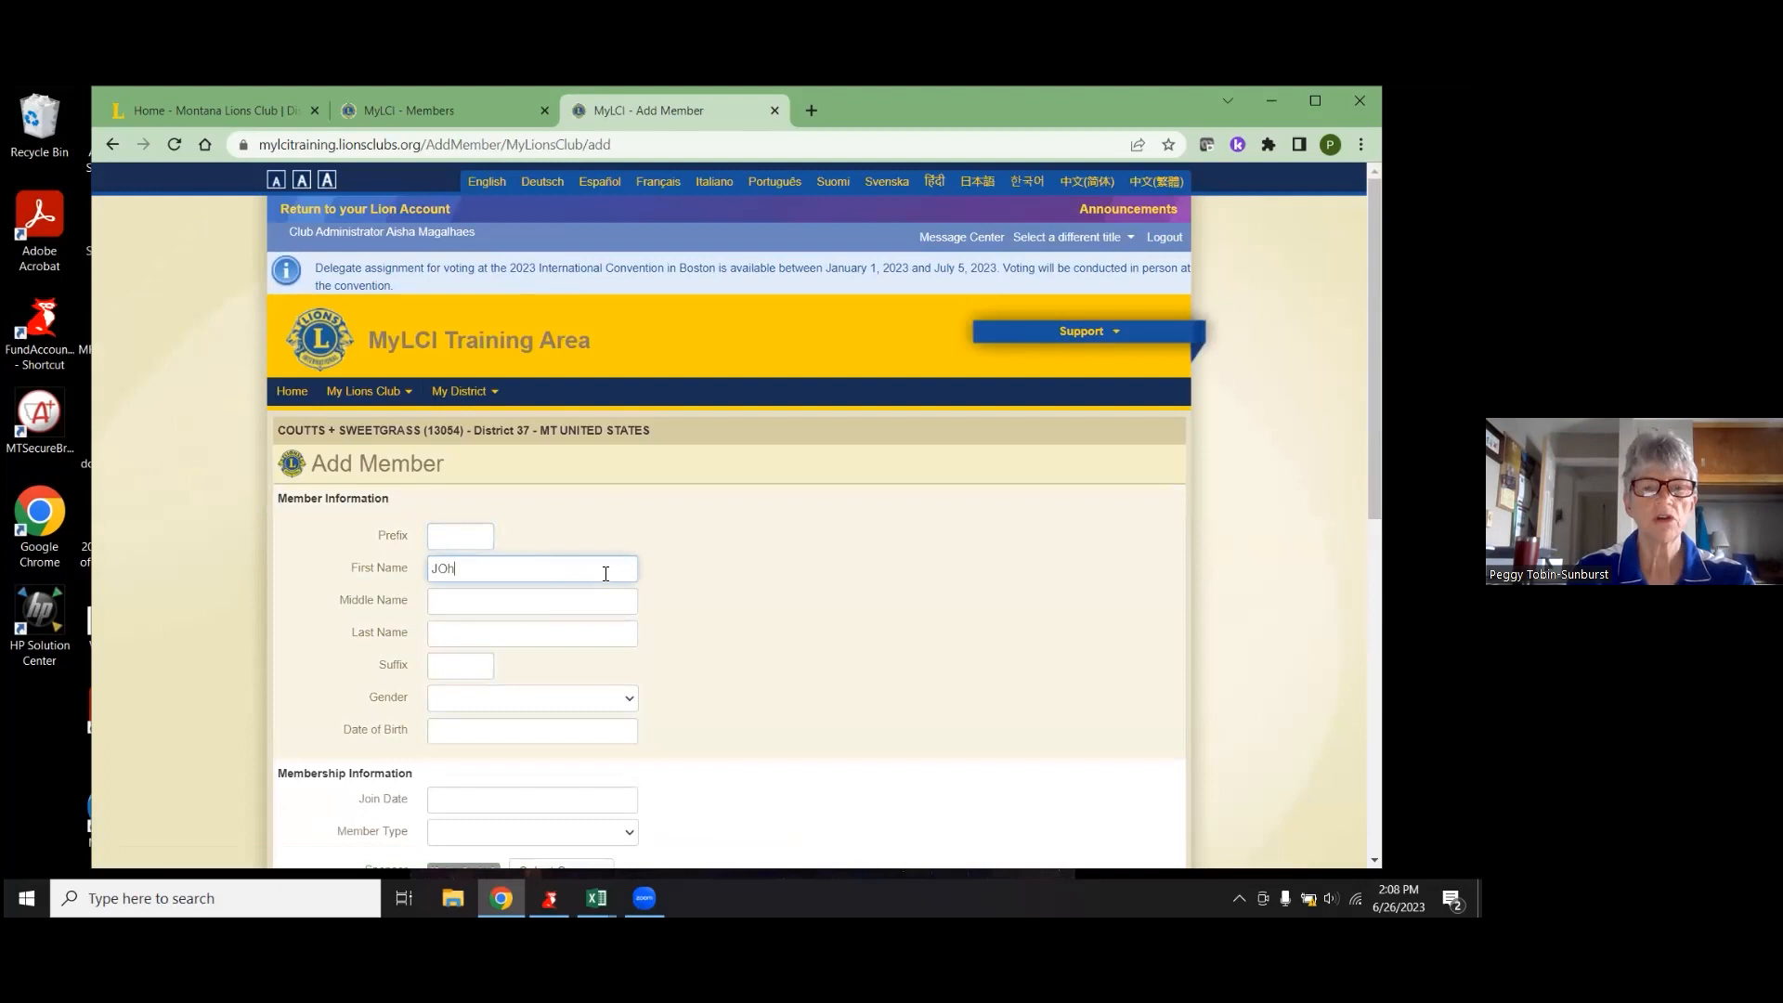
{"action": "key", "text": "BackSpace"}
{"action": "key", "text": "BackSpace"}
{"action": "type", "text": "ohn"}
{"action": "key", "text": "Tab"}
{"action": "type", "text": "C"}
{"action": "key", "text": "Tab"}
{"action": "type", "text": "Smith"}
{"action": "key", "text": "Tab"}
{"action": "key", "text": "Tab"}
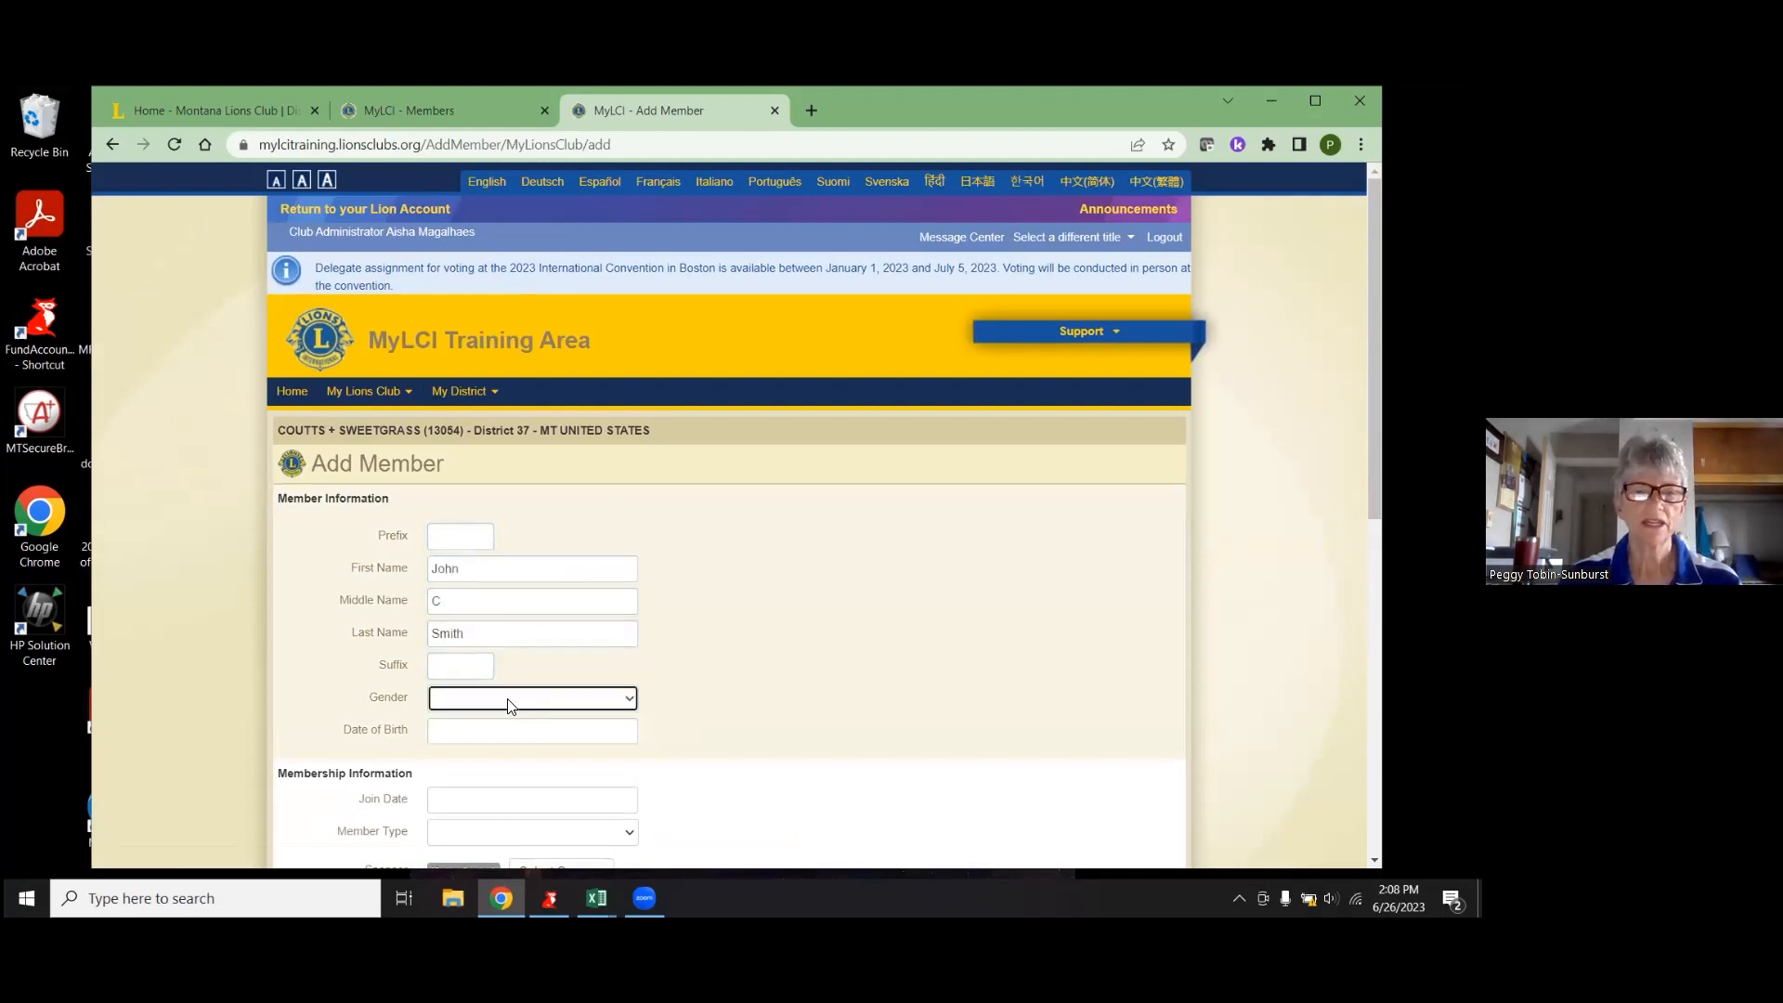
{"action": "left_click", "coordinate": [508, 701]}
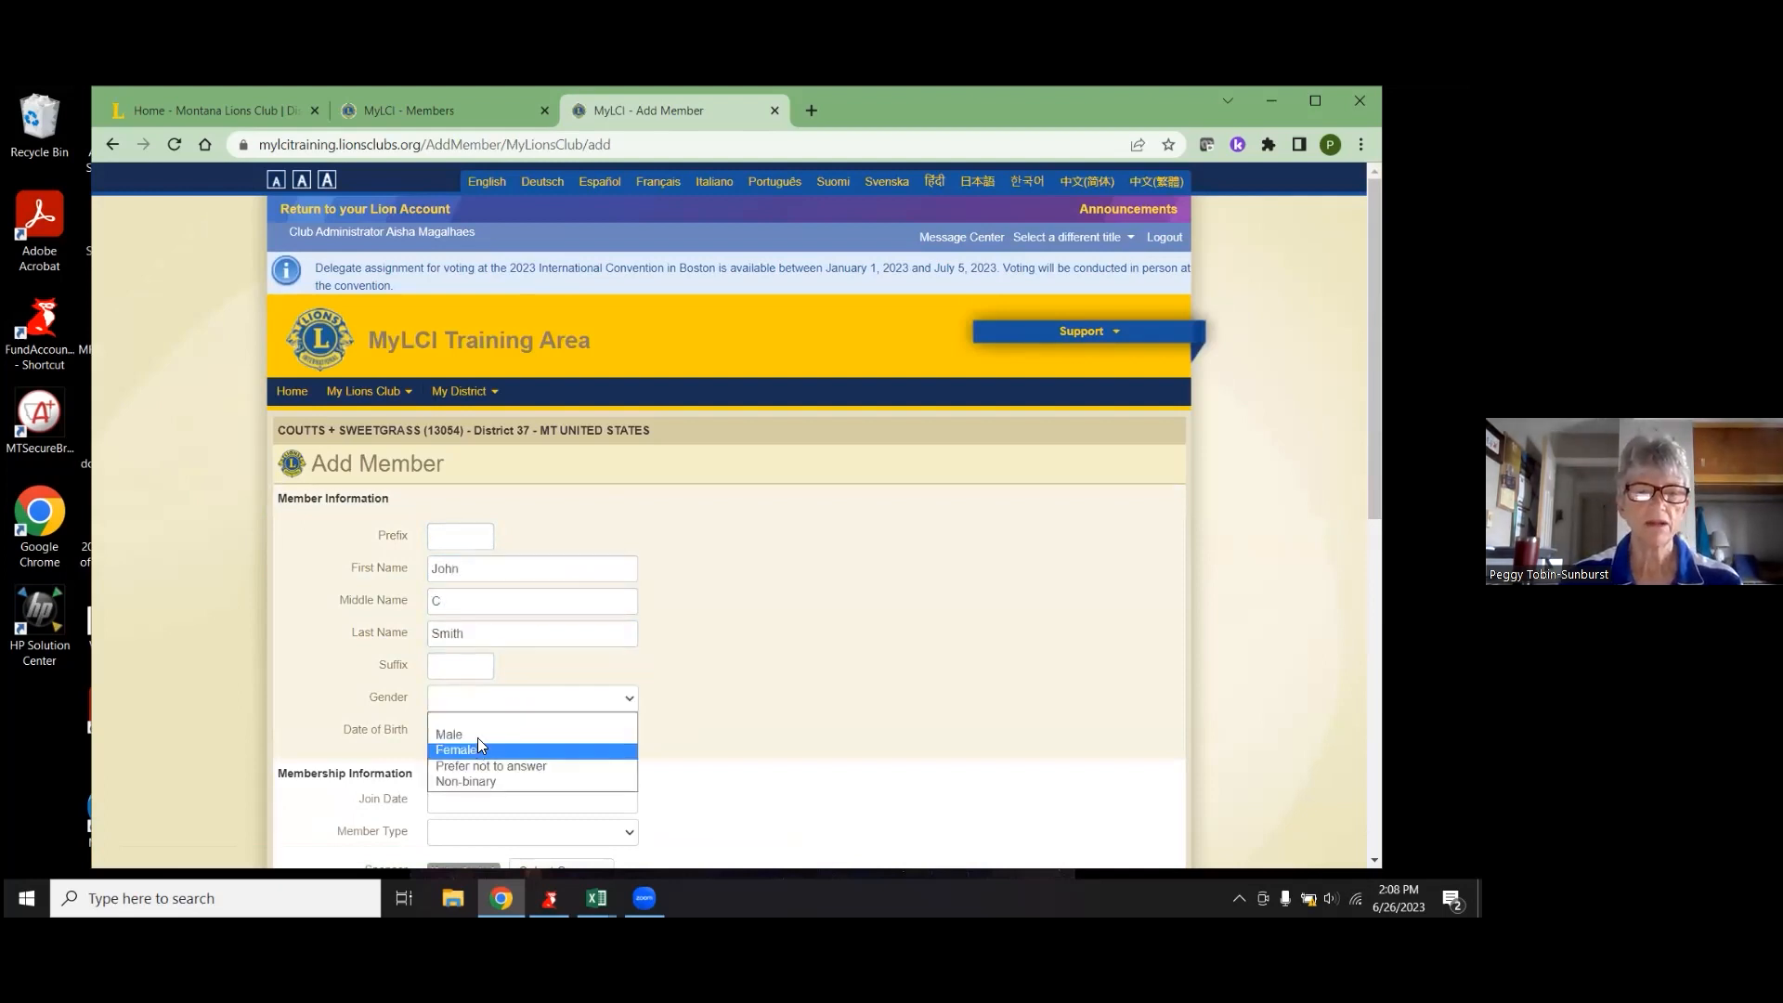
{"action": "left_click", "coordinate": [483, 734]}
{"action": "left_click", "coordinate": [479, 728]}
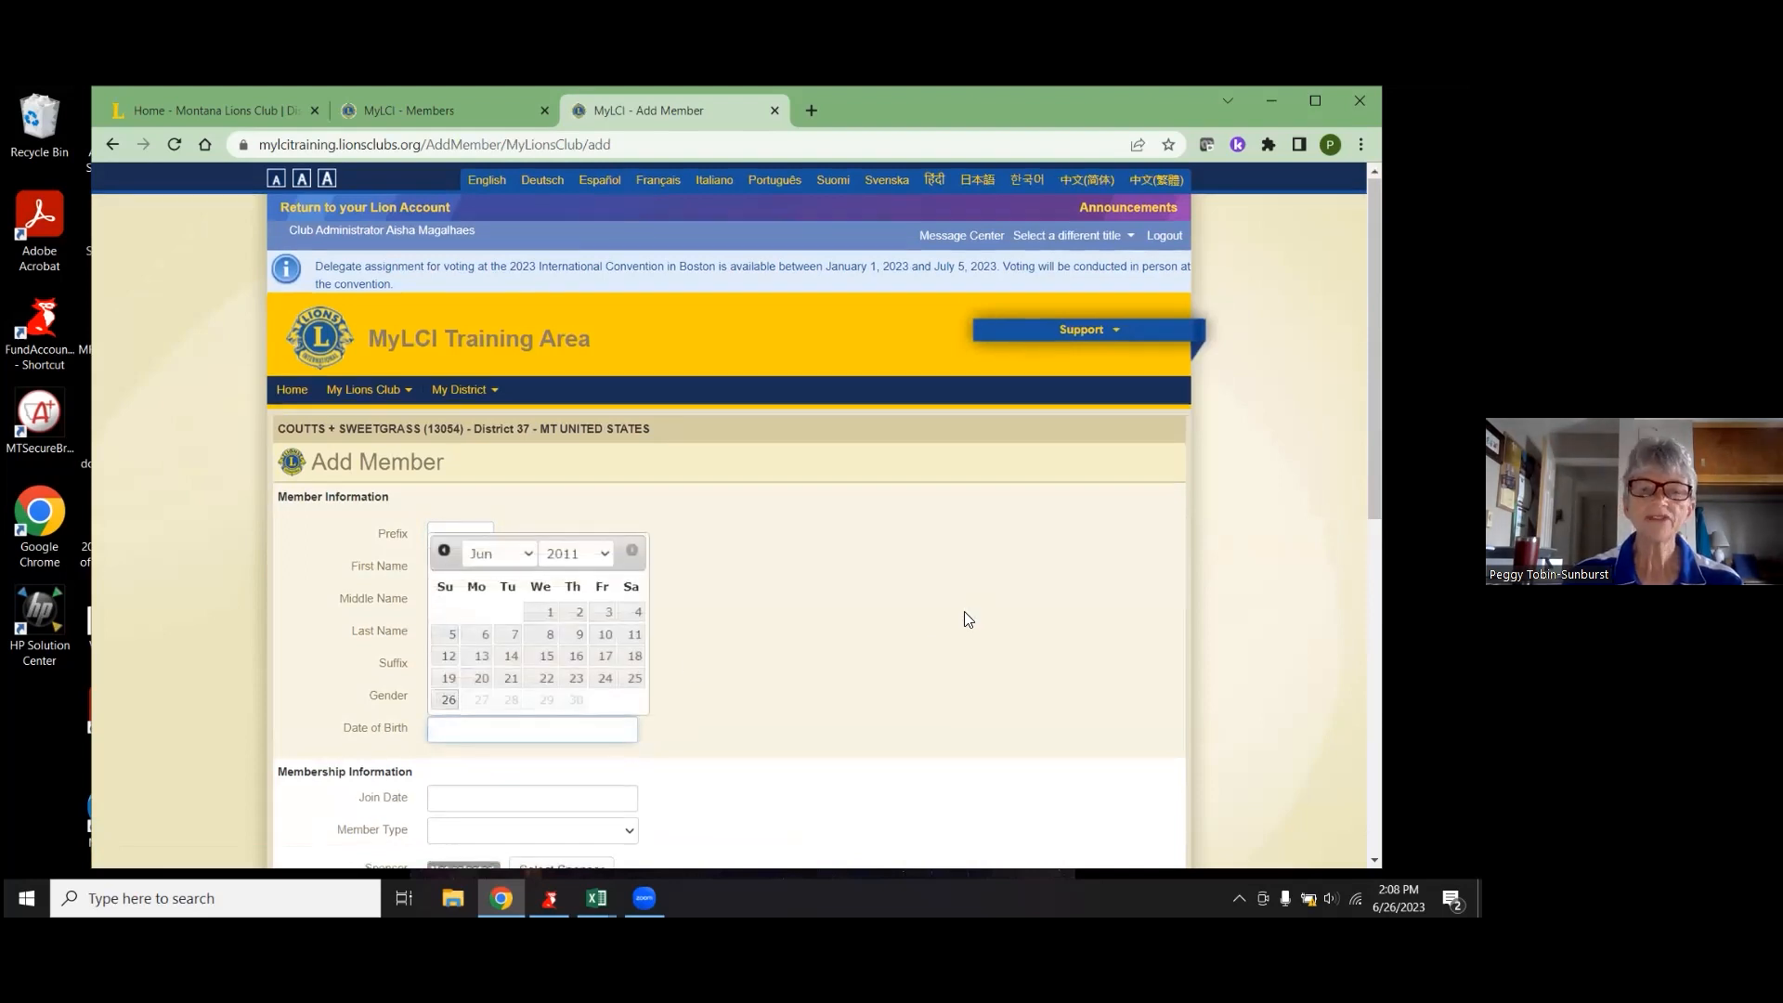
{"action": "scroll", "coordinate": [968, 619], "scroll_direction": "down", "scroll_amount": 2}
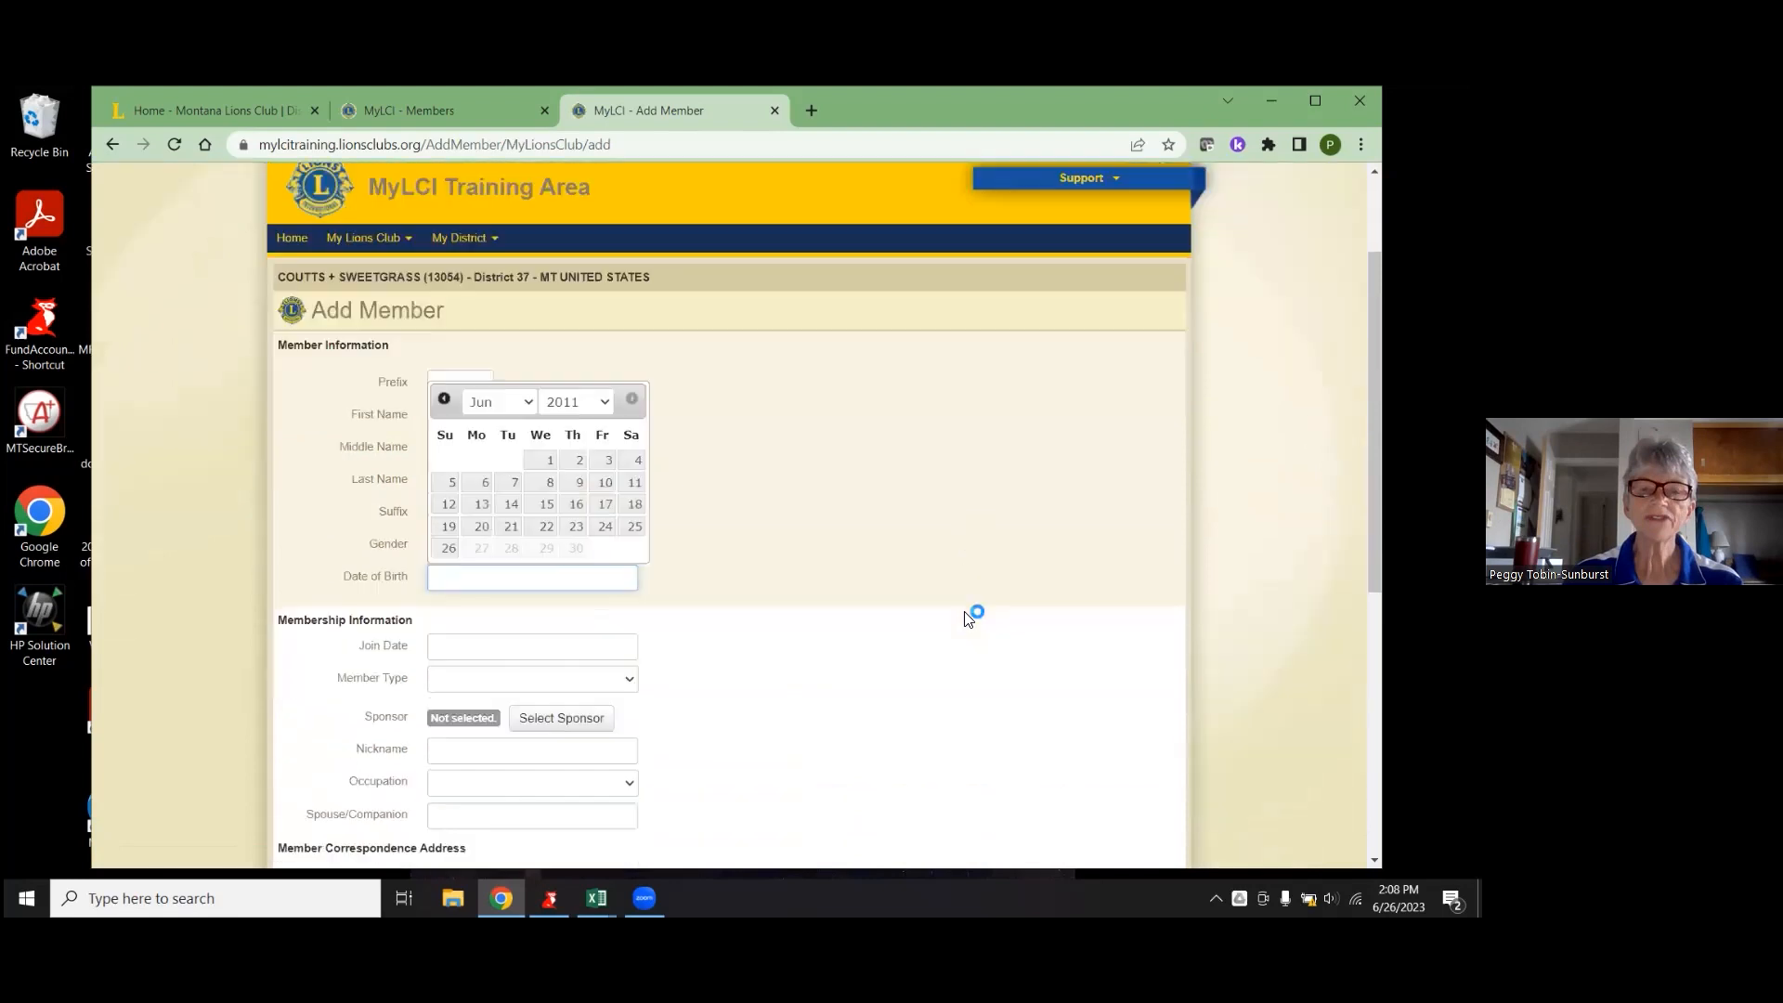
{"action": "type", "text": "10/15/202"}
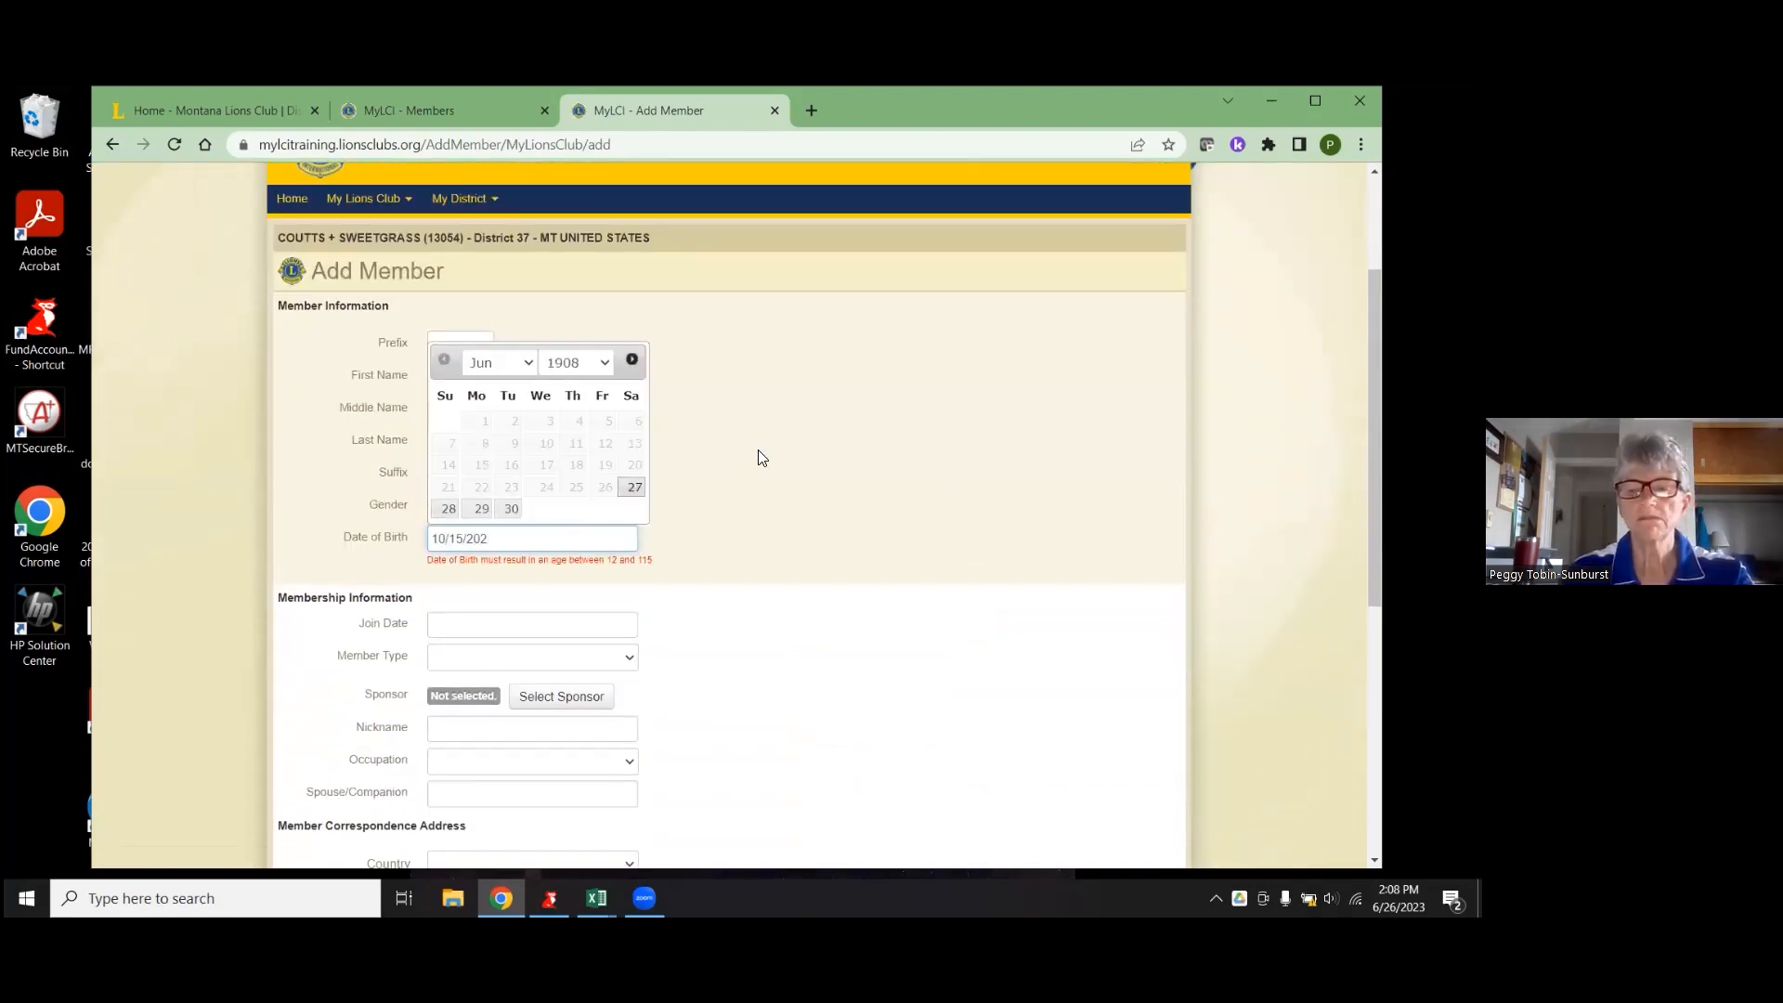
{"action": "key", "text": "BackSpace"}
{"action": "type", "text": "01"}
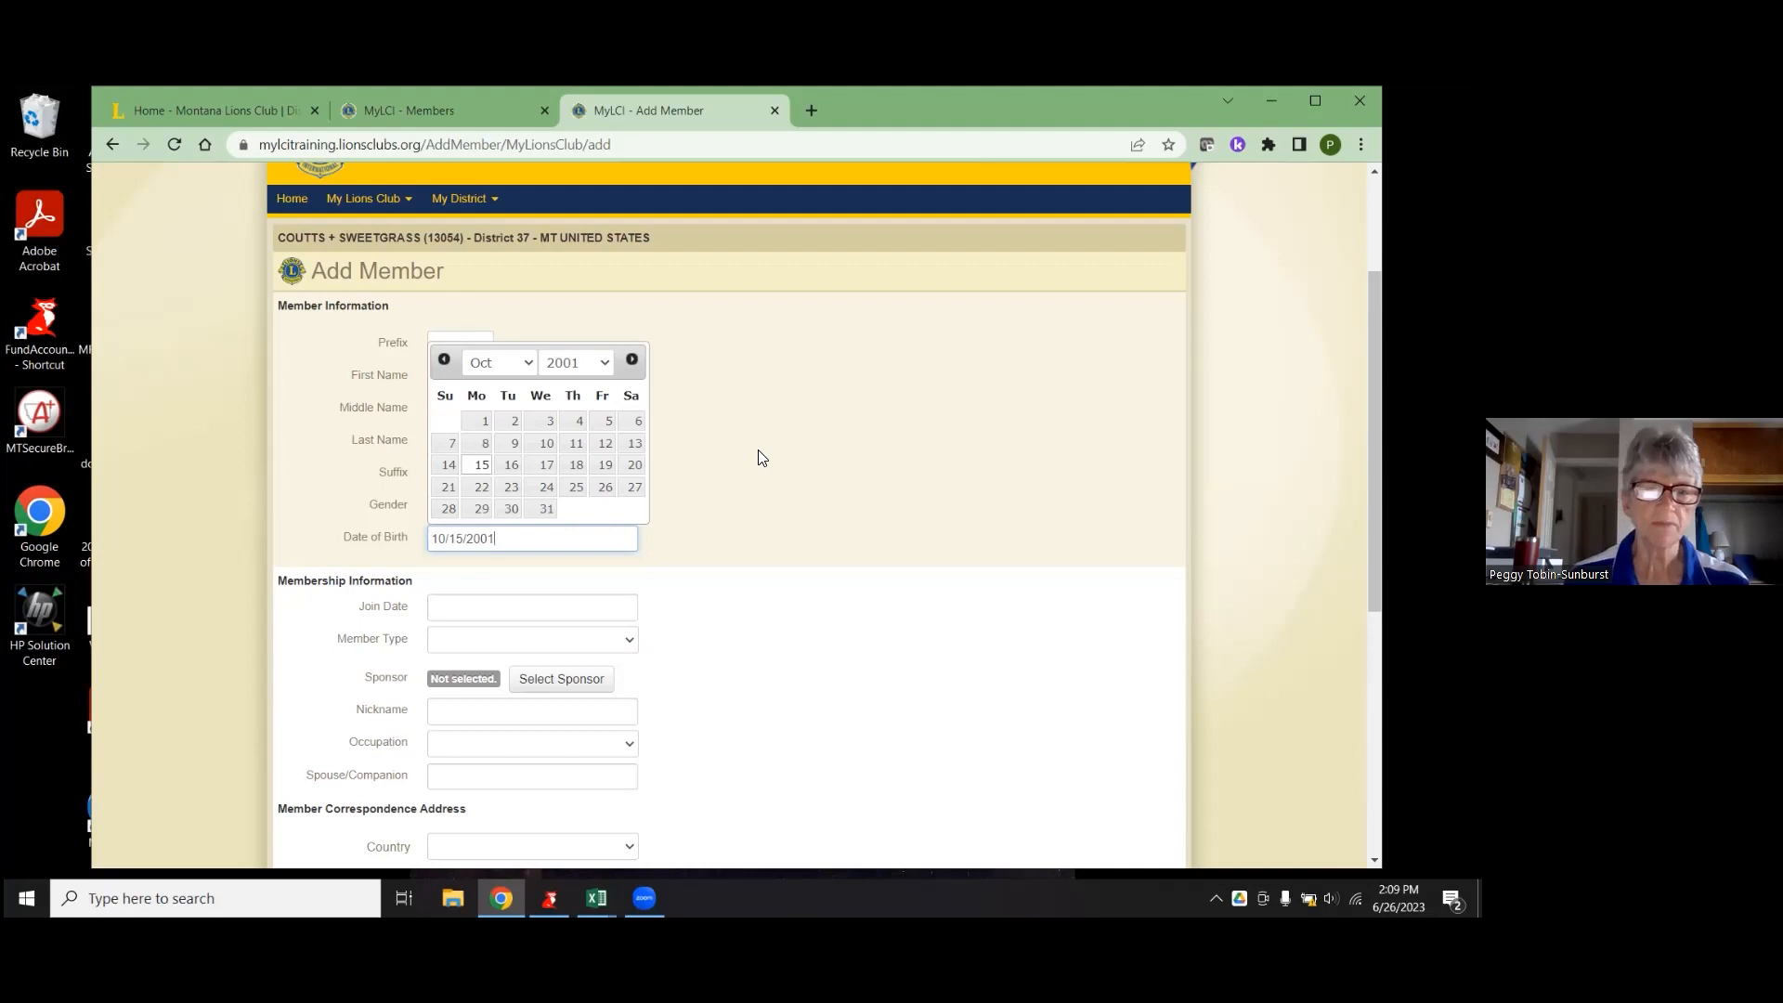
{"action": "left_click", "coordinate": [885, 725]}
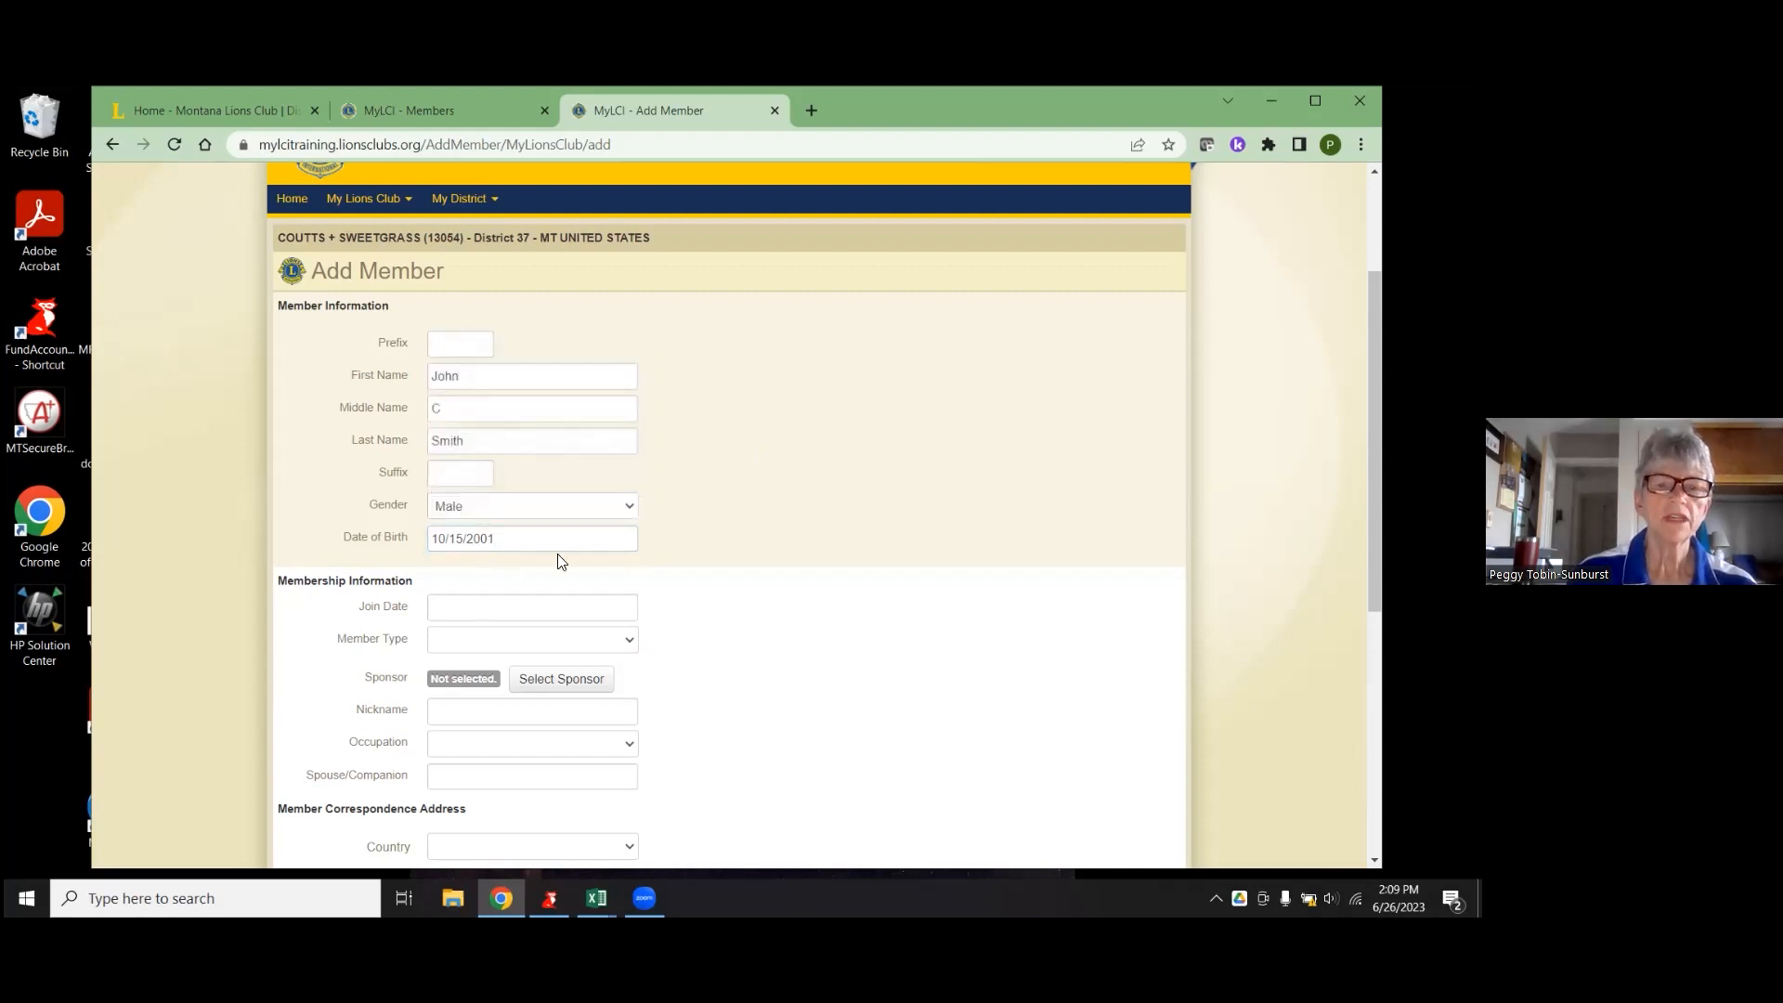
{"action": "left_click", "coordinate": [536, 605]}
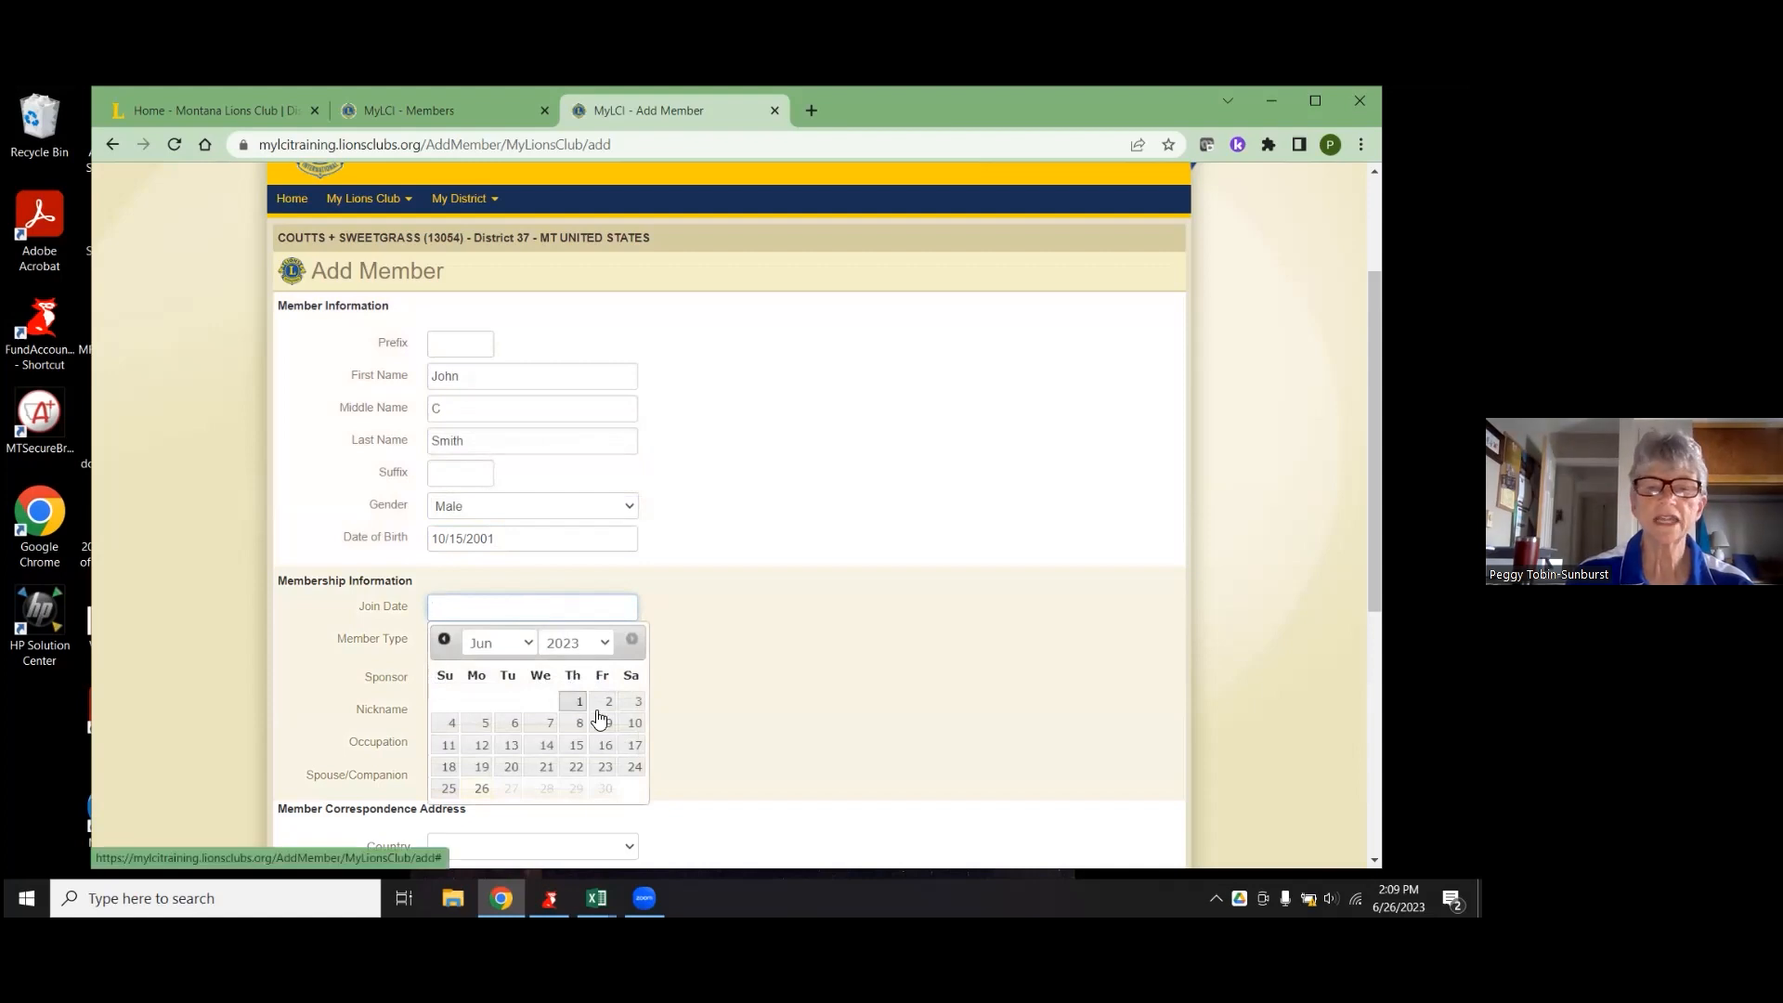
- Set the join date to June 13, 2023 and the member type to Regular Member
{"action": "left_click", "coordinate": [510, 749]}
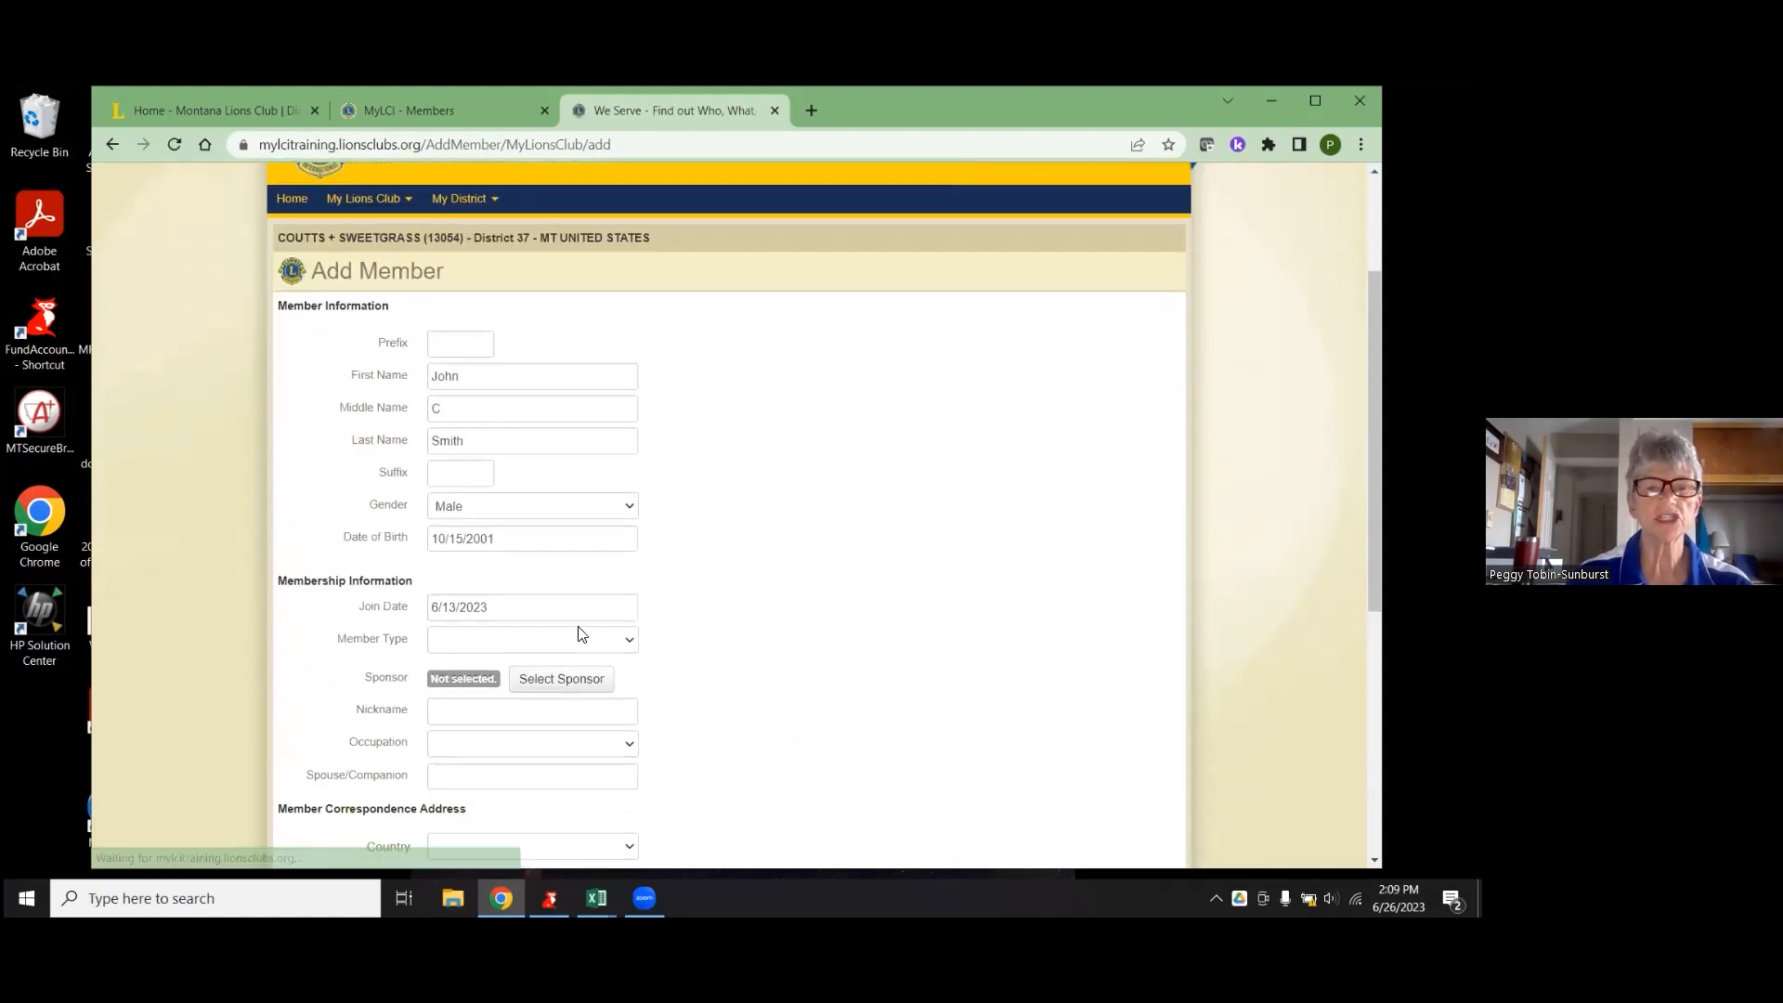
{"action": "left_click", "coordinate": [481, 640]}
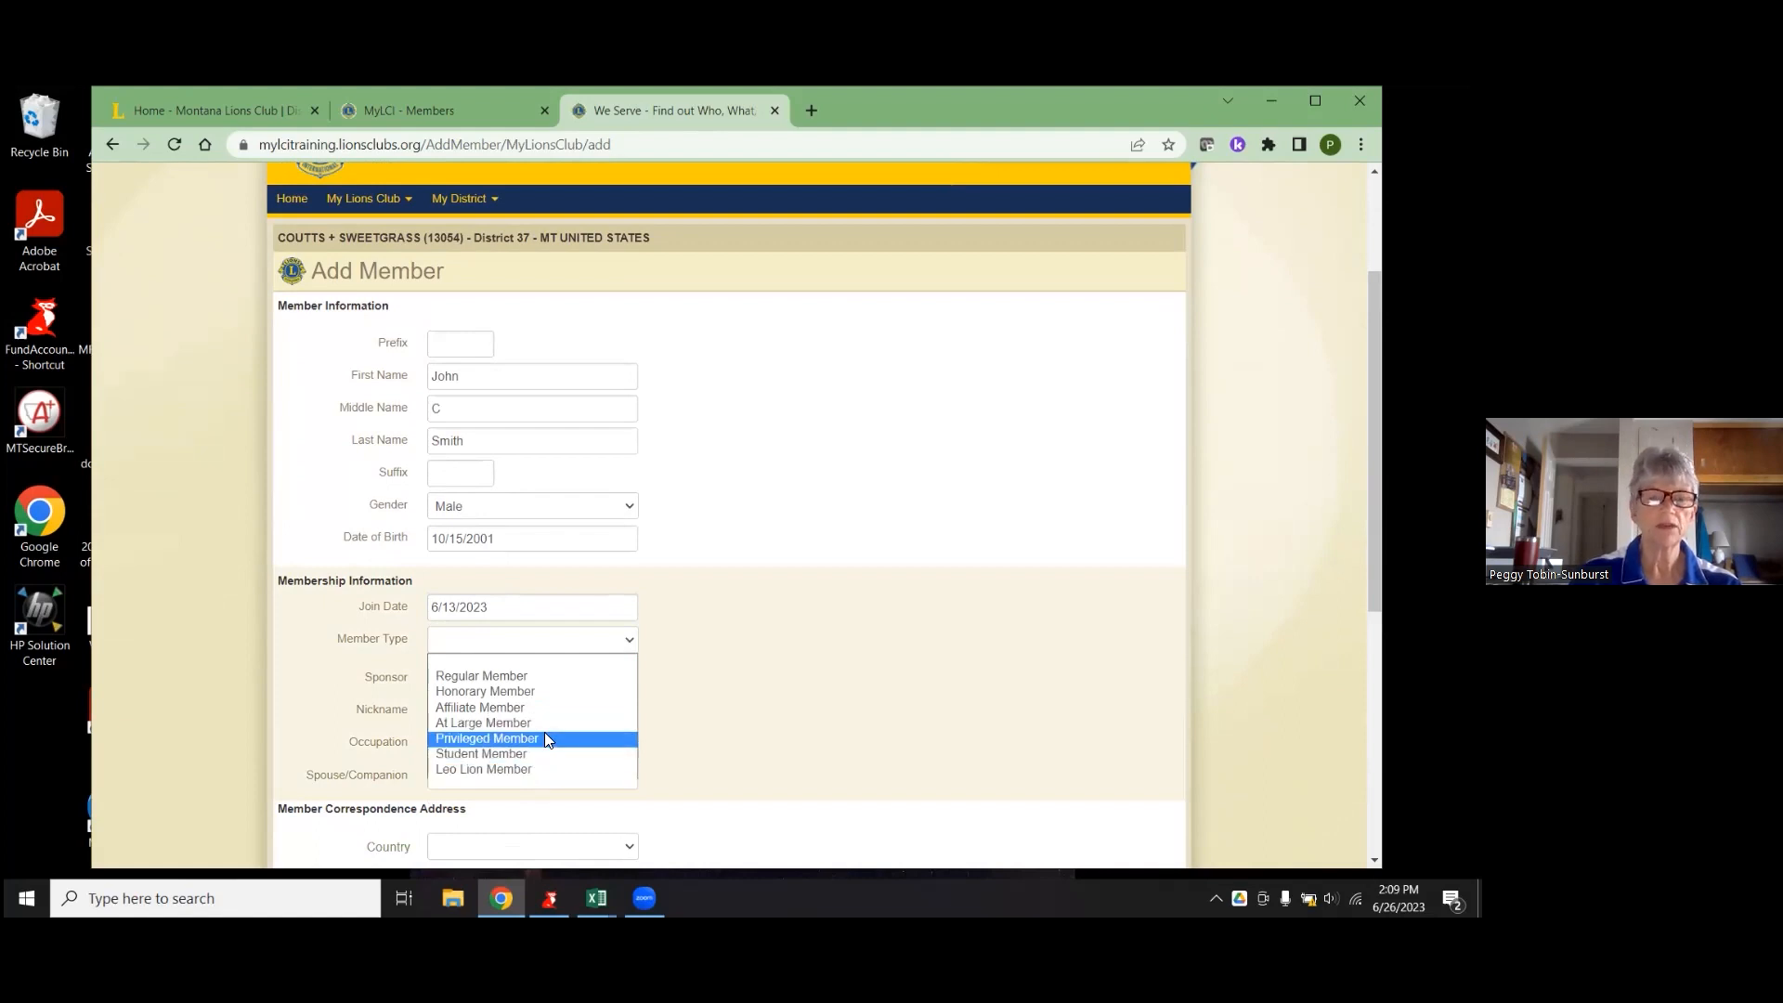
{"action": "left_click", "coordinate": [548, 676]}
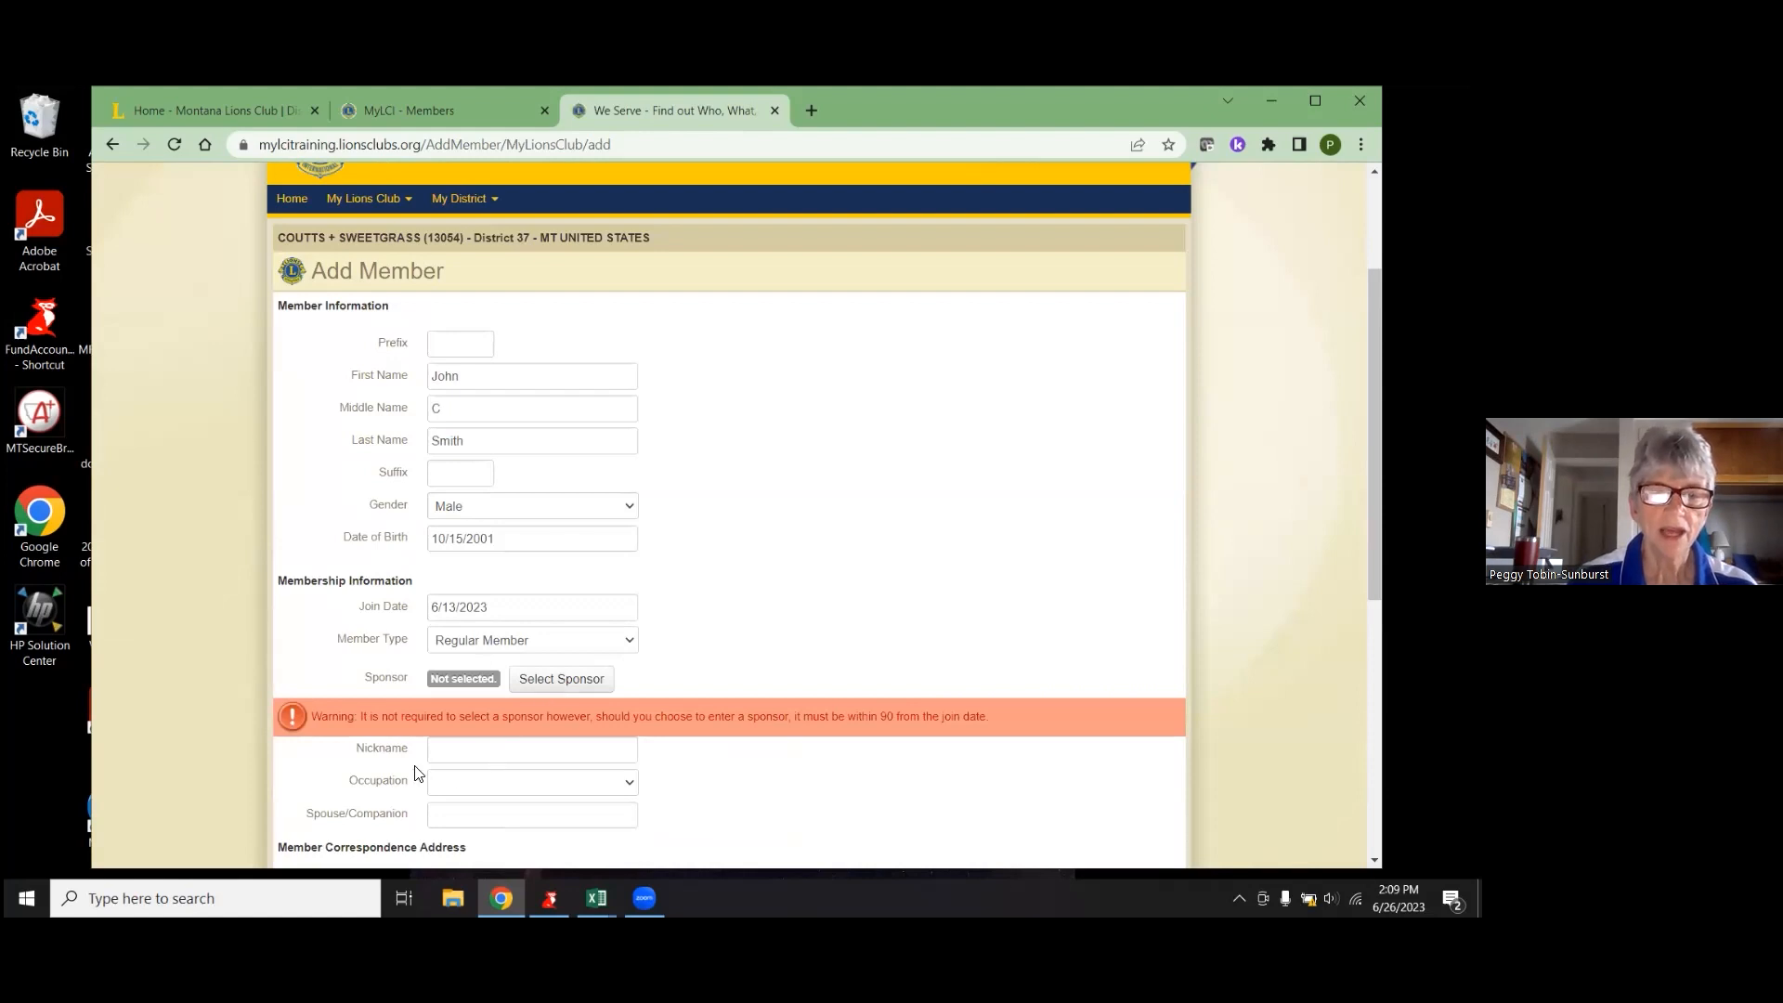
{"action": "scroll", "coordinate": [422, 773], "scroll_direction": "down", "scroll_amount": 2}
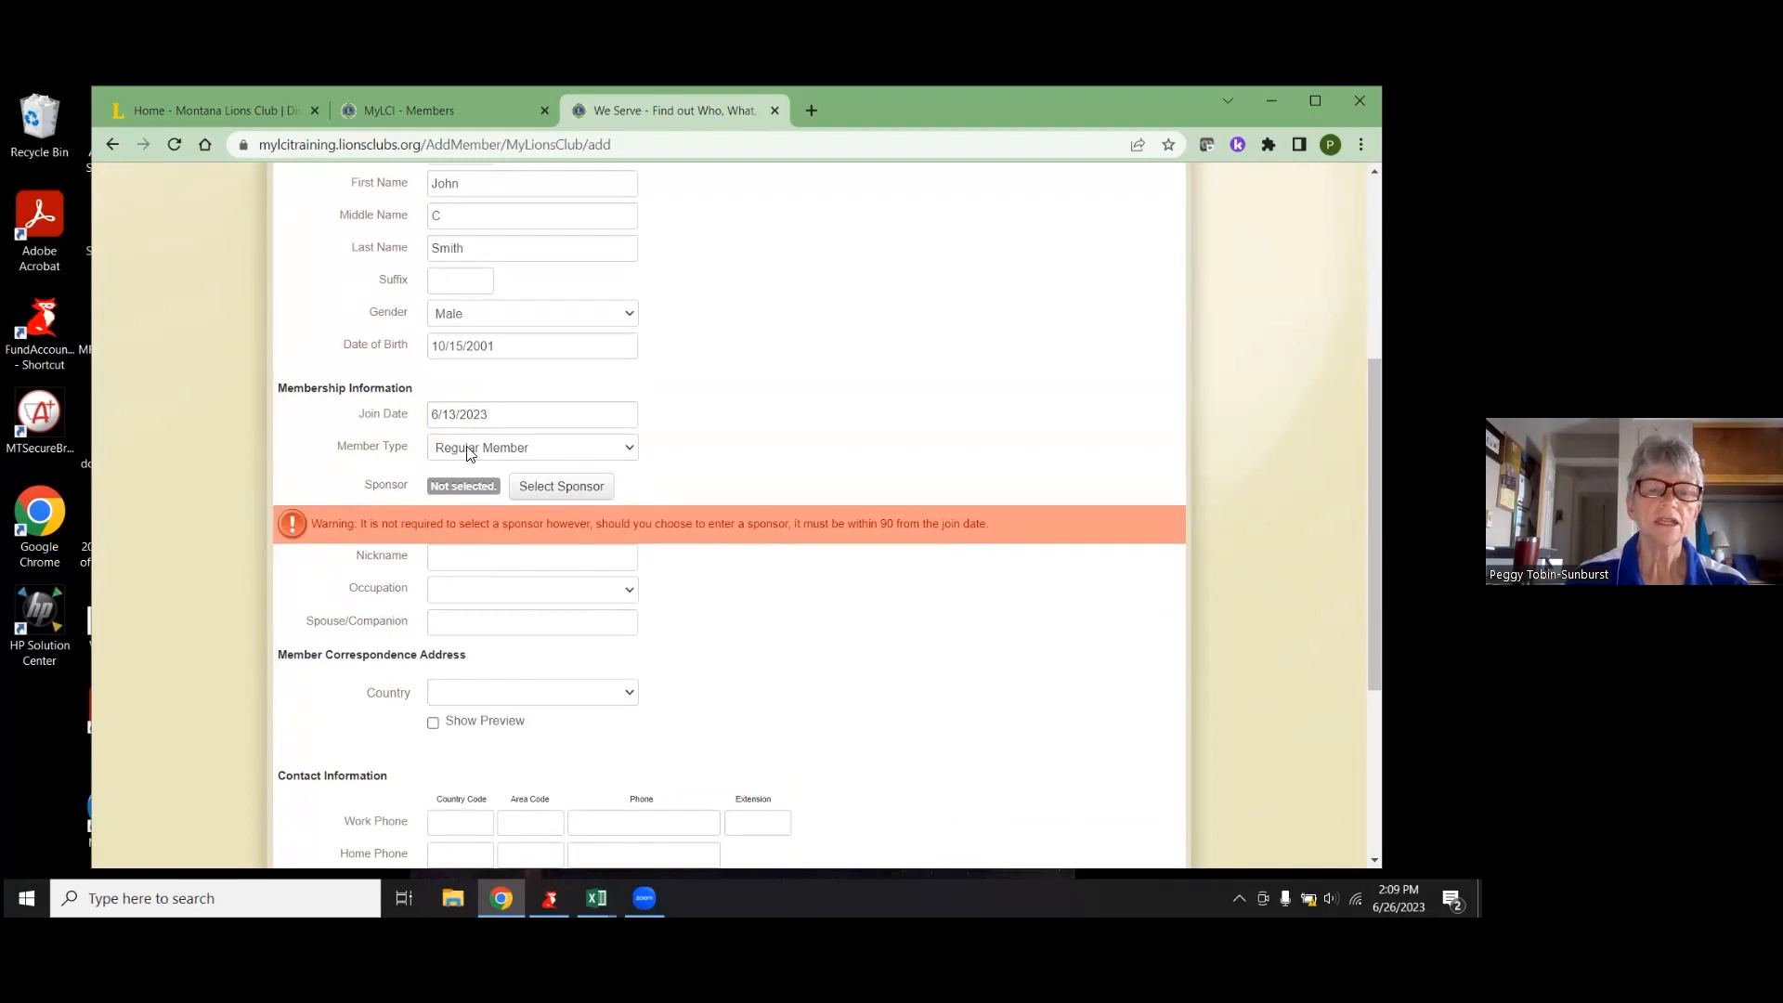
- Pick the first eligible member in the Select Sponsor list as the sponsor
{"action": "left_click", "coordinate": [595, 498]}
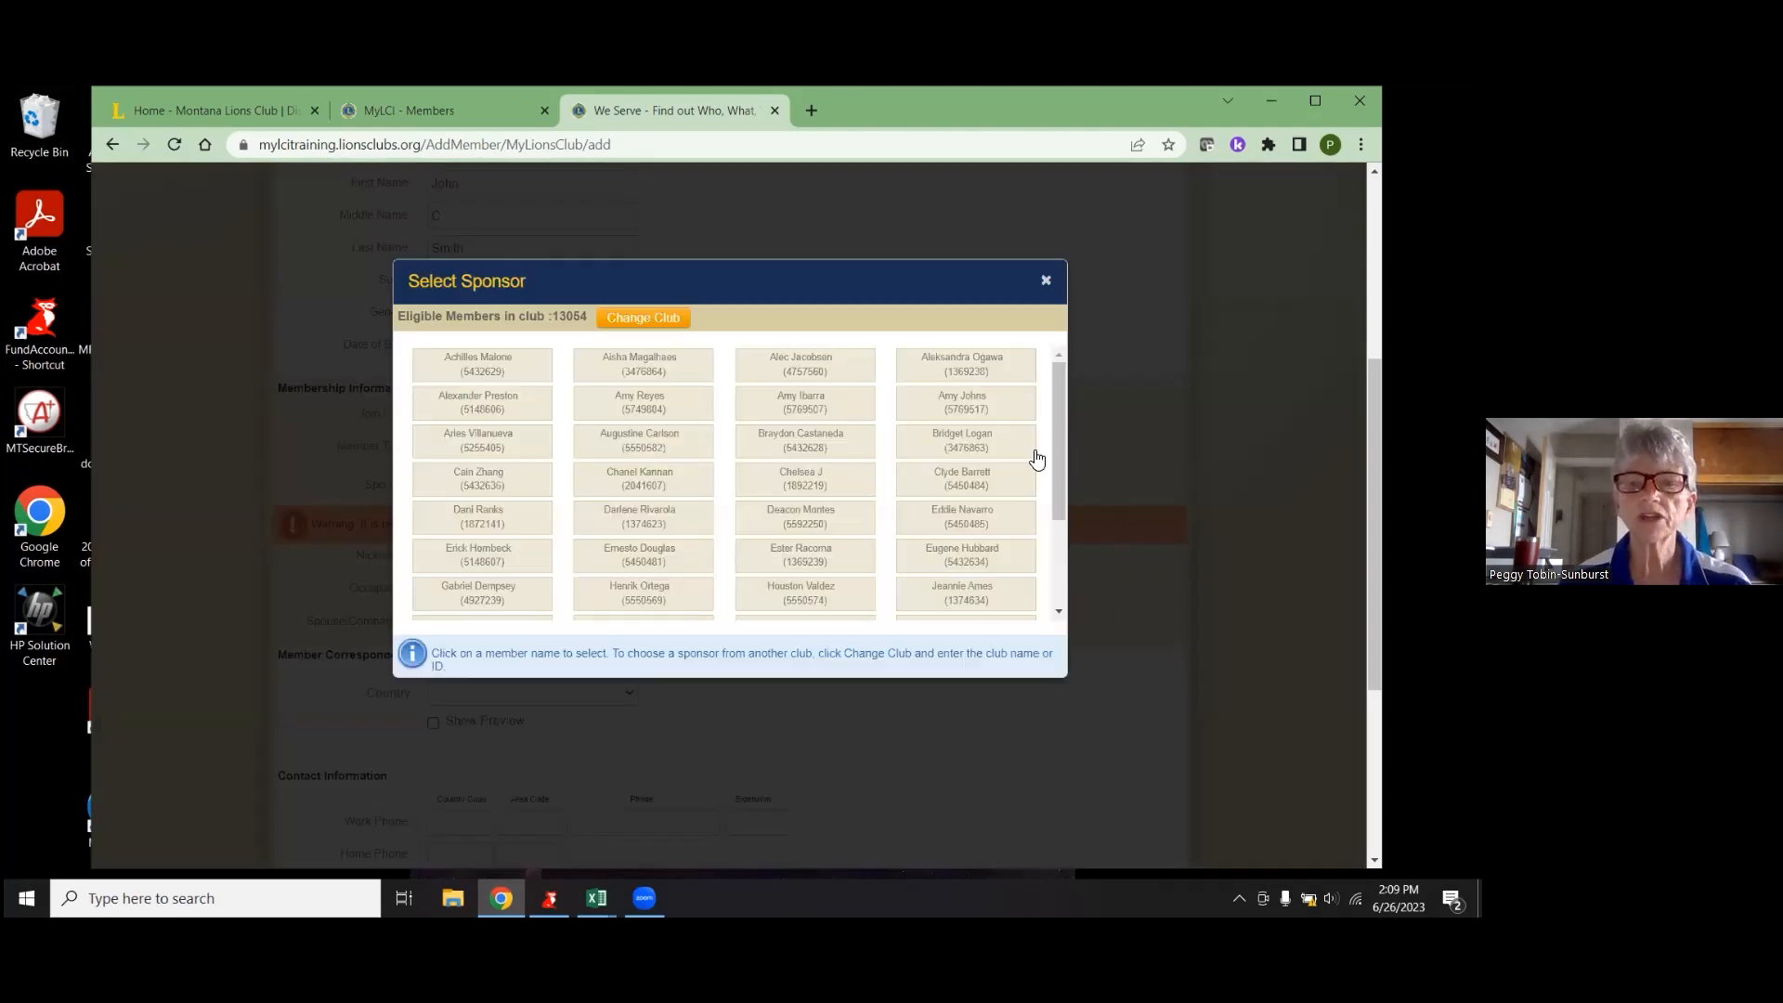
{"action": "scroll", "coordinate": [767, 445], "scroll_direction": "down", "scroll_amount": 3}
{"action": "scroll", "coordinate": [767, 445], "scroll_direction": "up", "scroll_amount": 7}
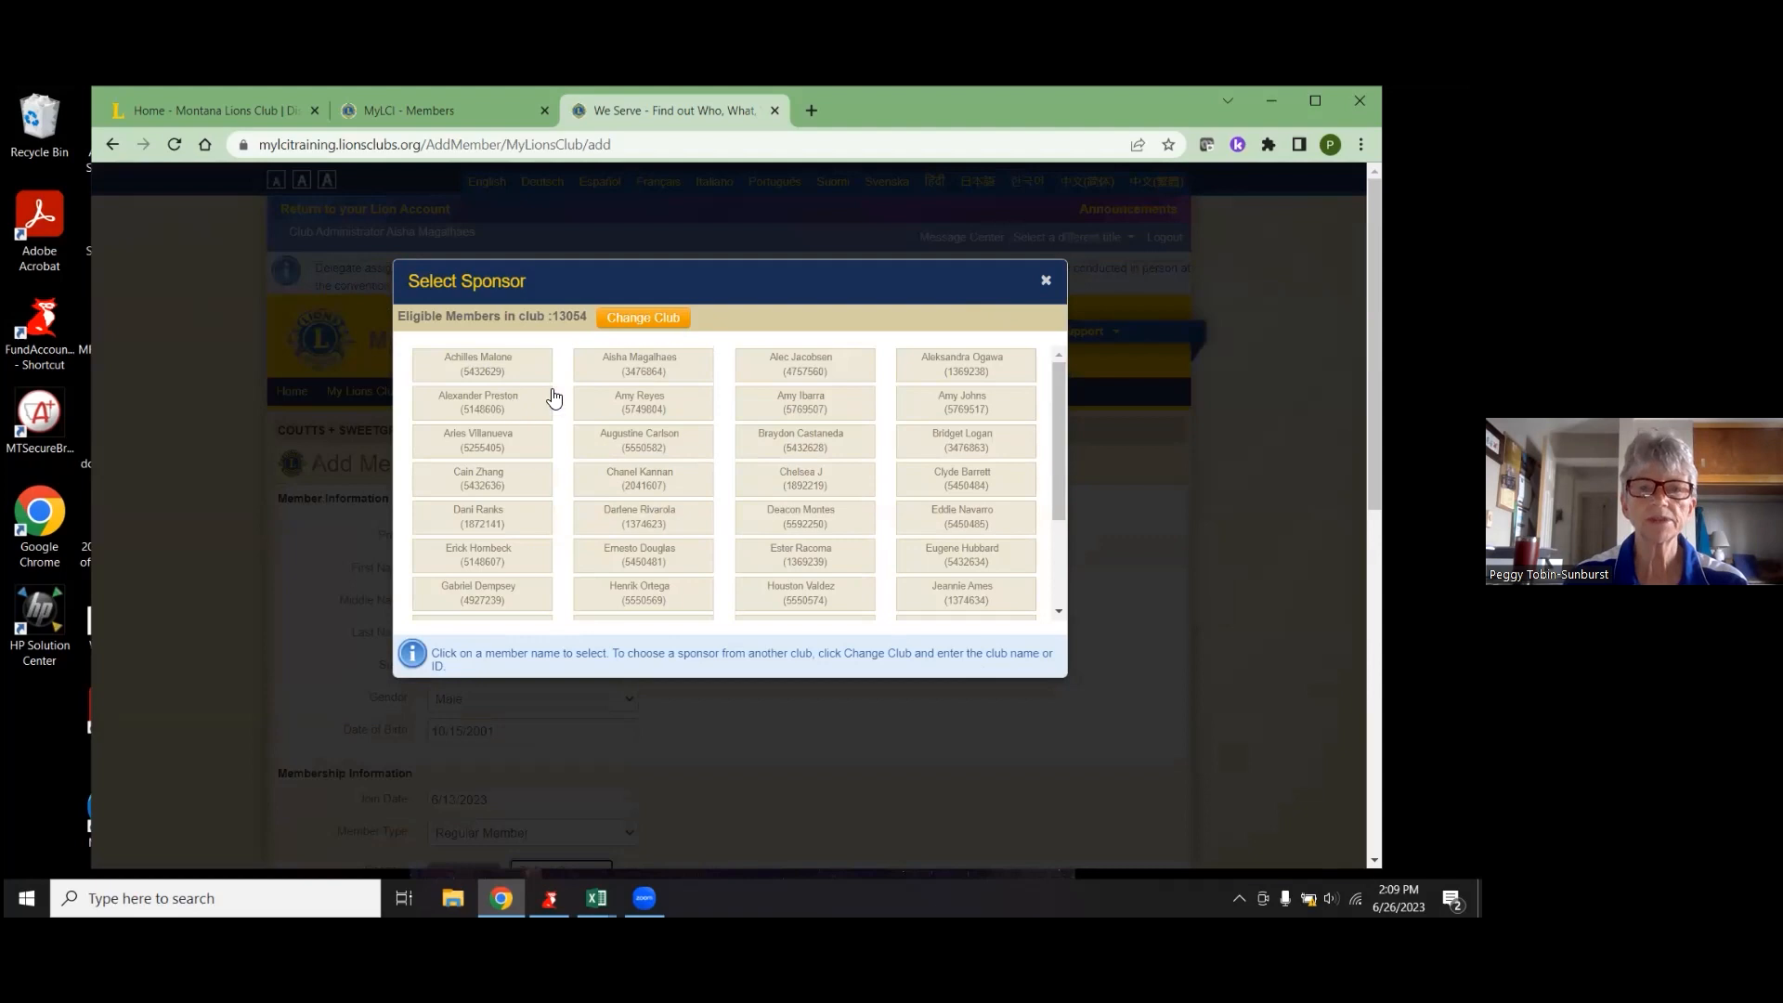
{"action": "left_click", "coordinate": [494, 367]}
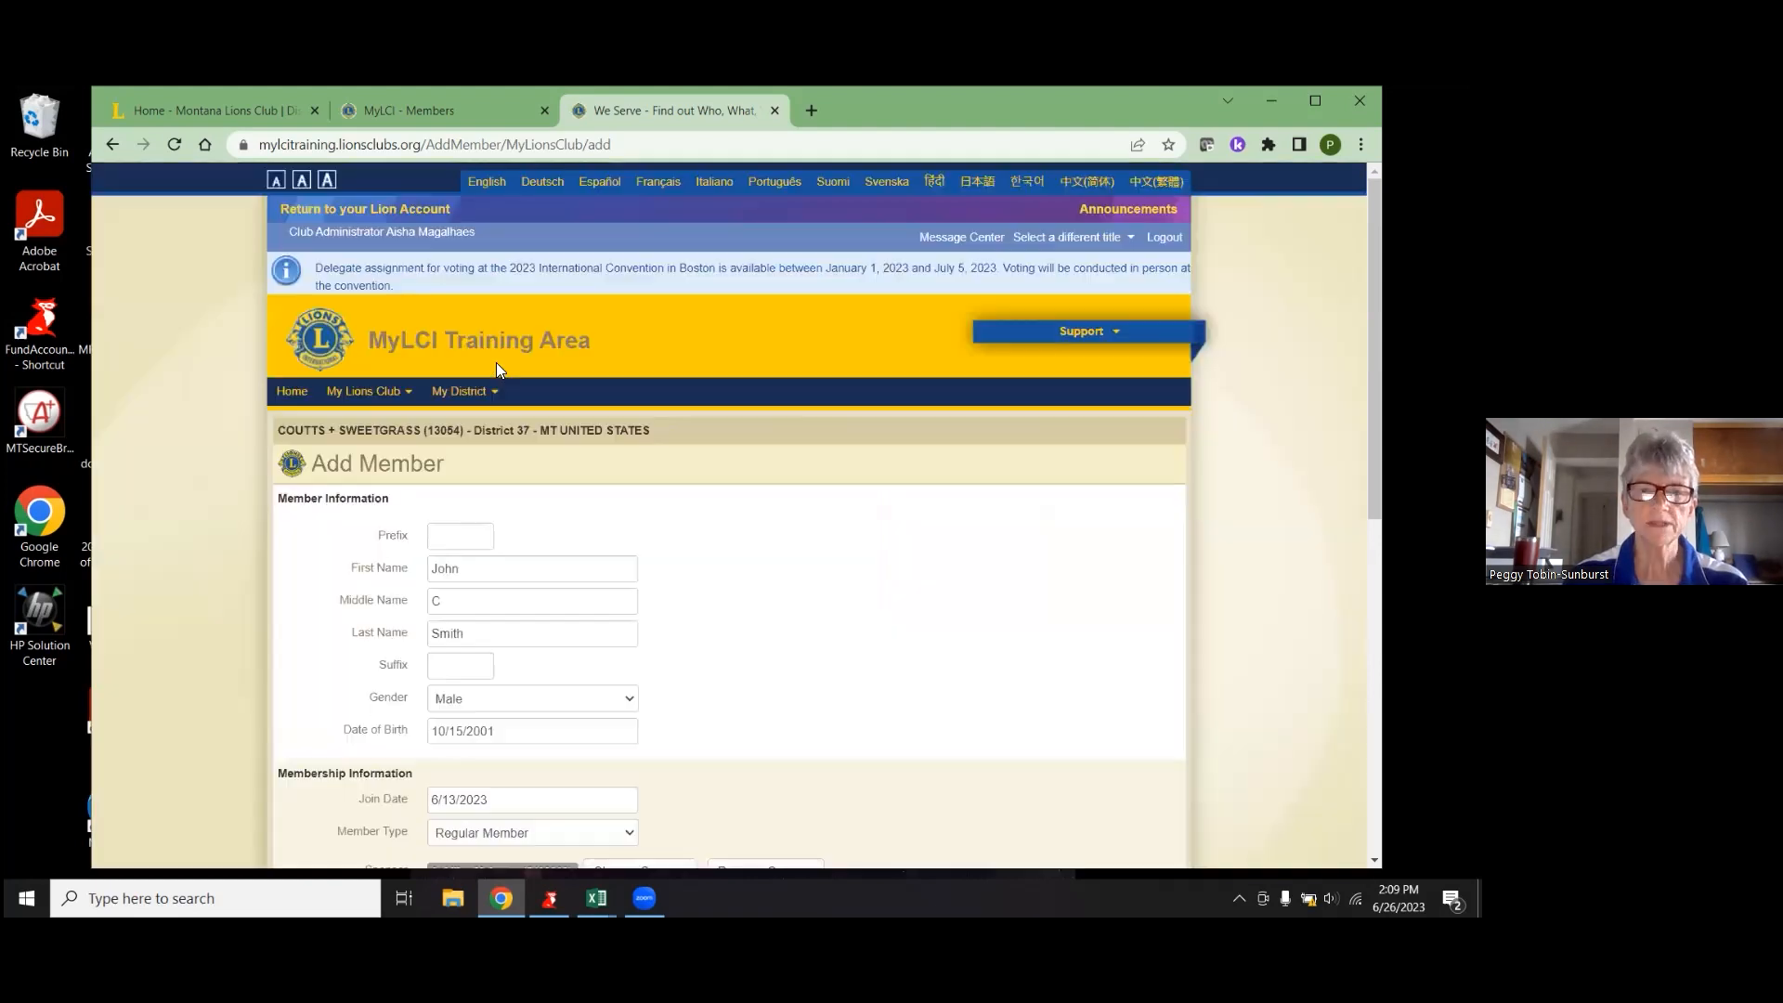
{"action": "scroll", "coordinate": [801, 679], "scroll_direction": "down", "scroll_amount": 3}
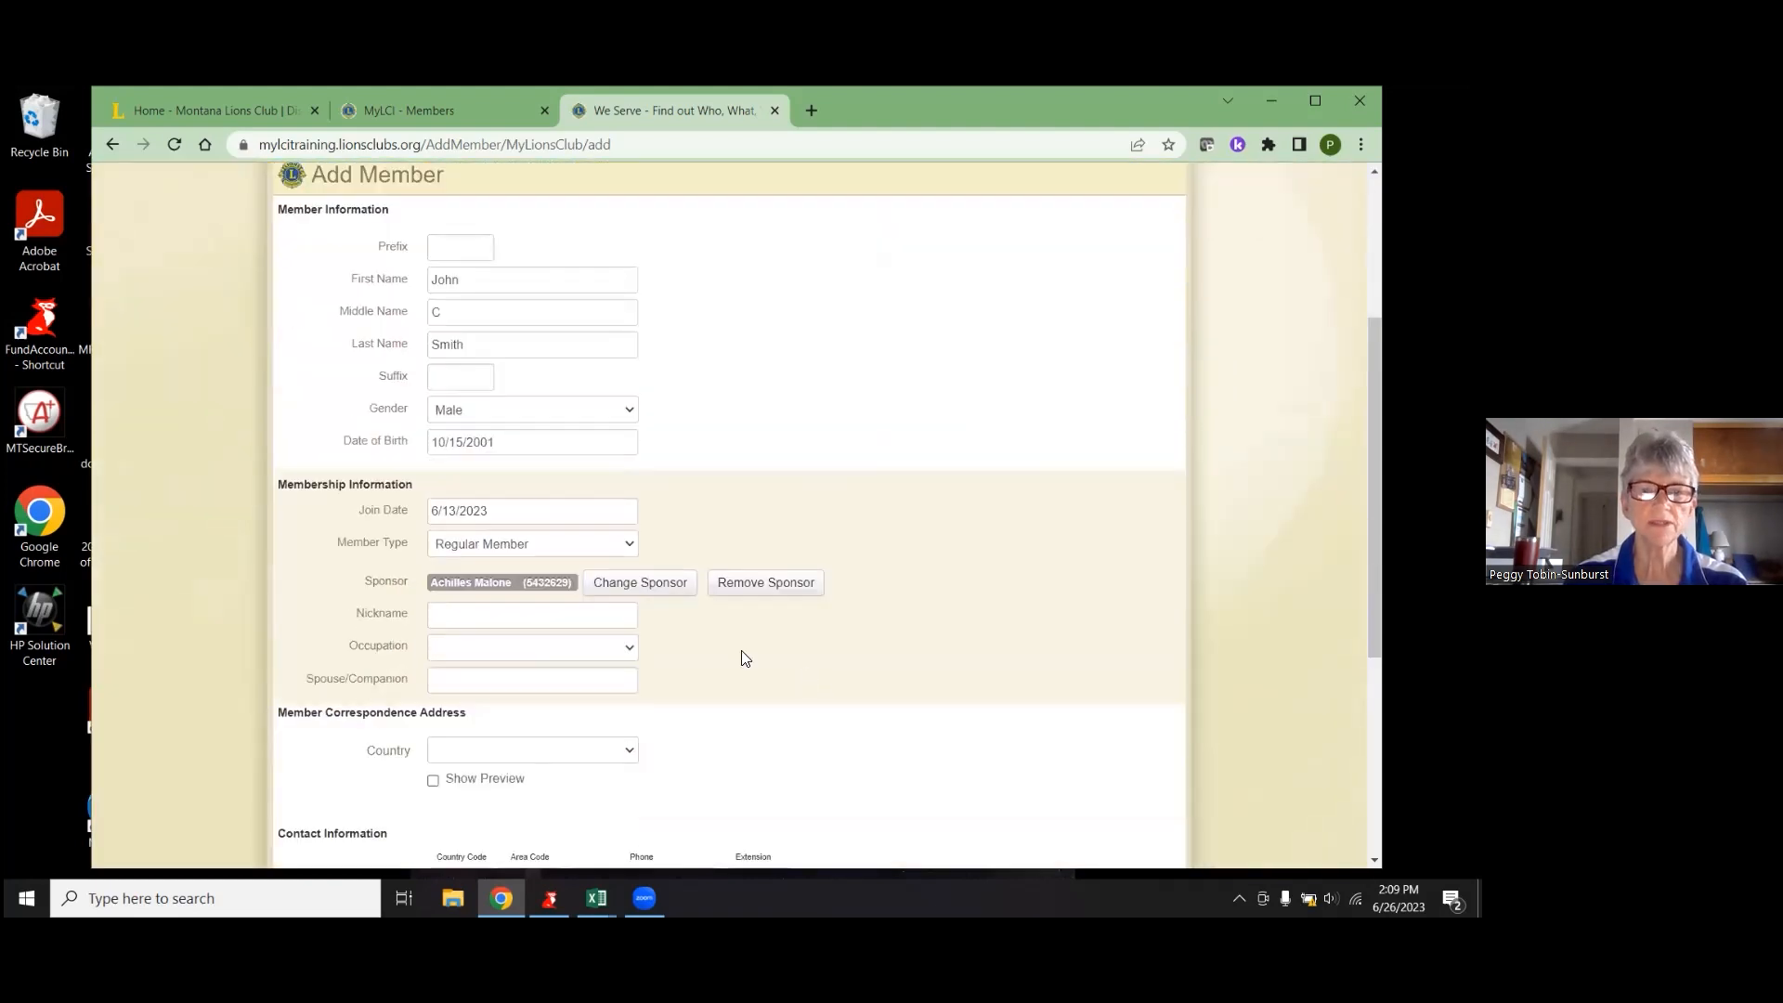
- Set the occupation to Other and the country to UNITED STATES
{"action": "left_click", "coordinate": [506, 650]}
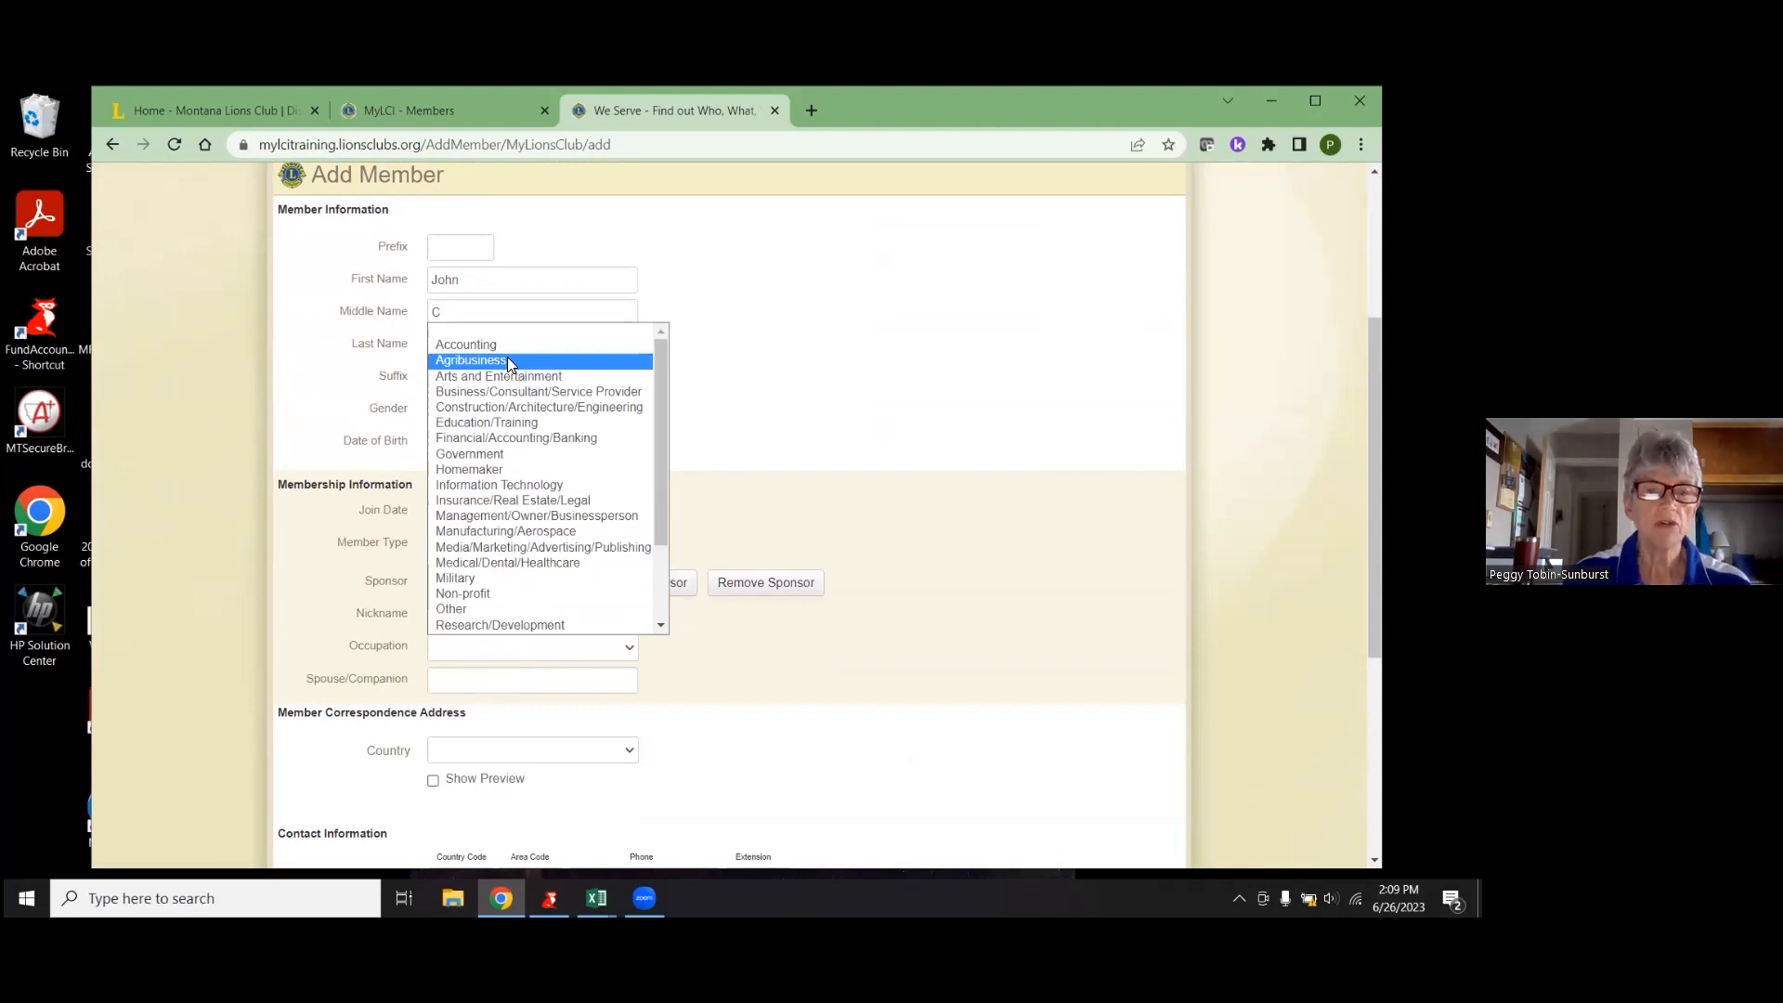
{"action": "left_click", "coordinate": [483, 609]}
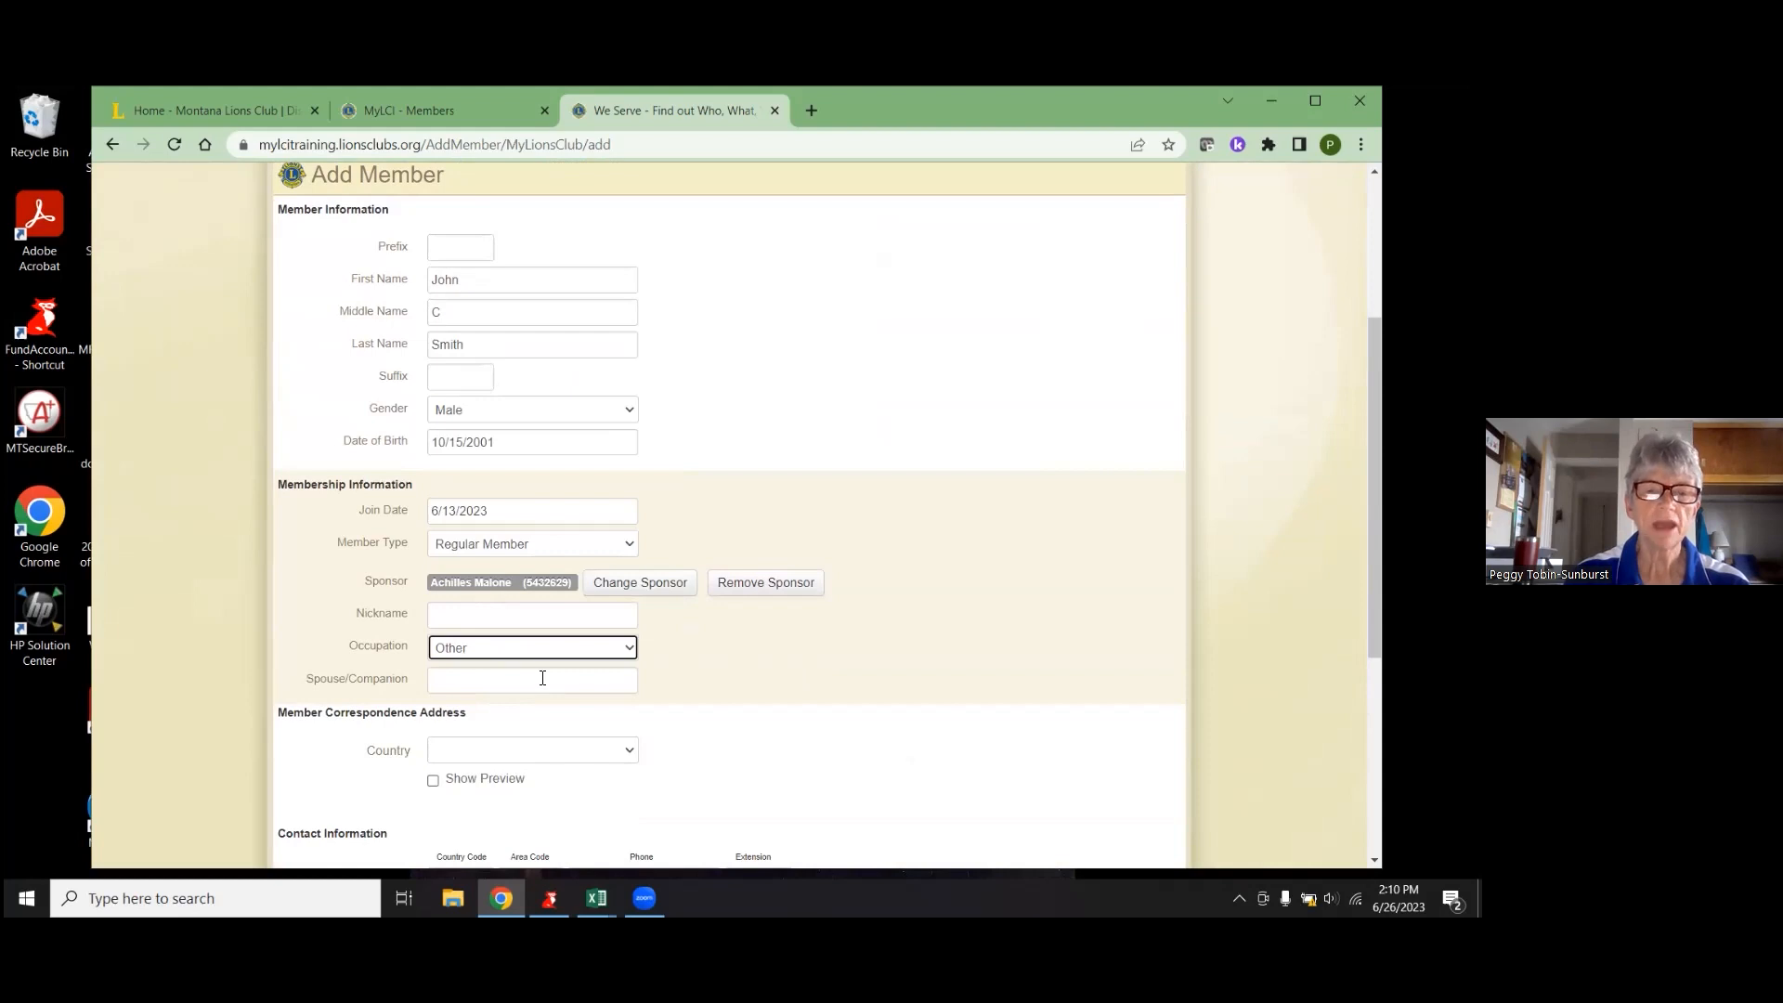
{"action": "scroll", "coordinate": [542, 678], "scroll_direction": "down", "scroll_amount": 2}
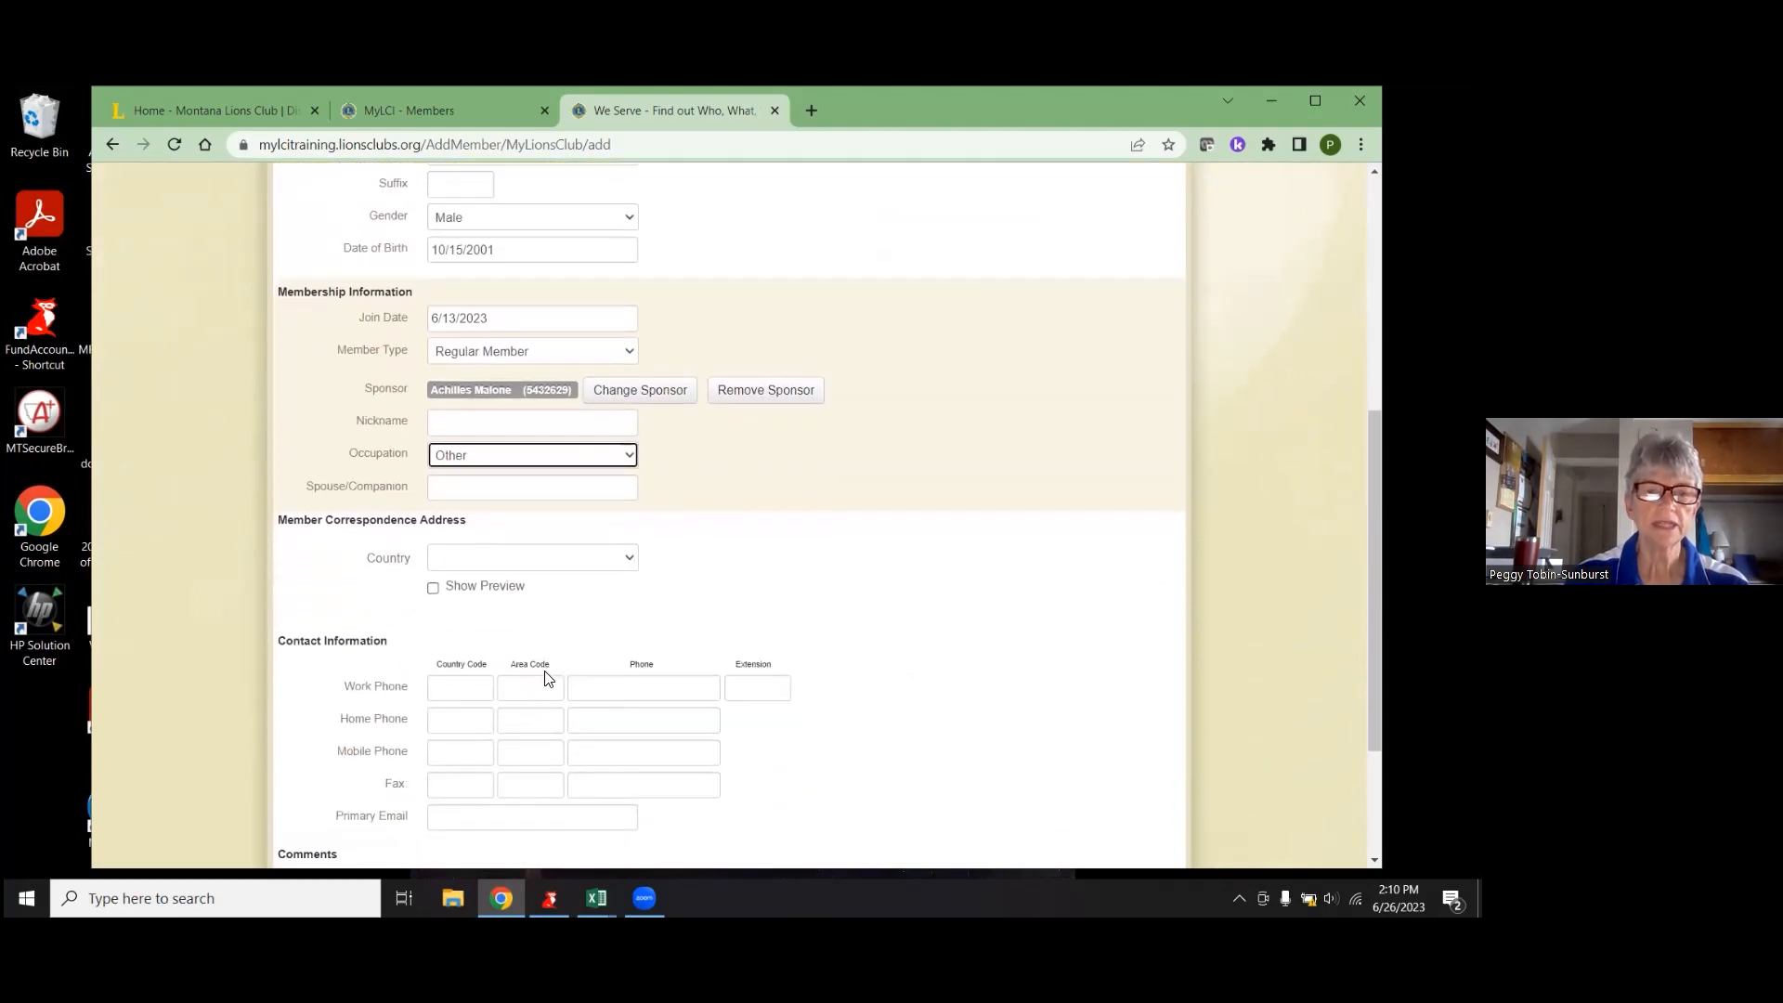
{"action": "left_click", "coordinate": [585, 565]}
{"action": "scroll", "coordinate": [557, 446], "scroll_direction": "down", "scroll_amount": 8}
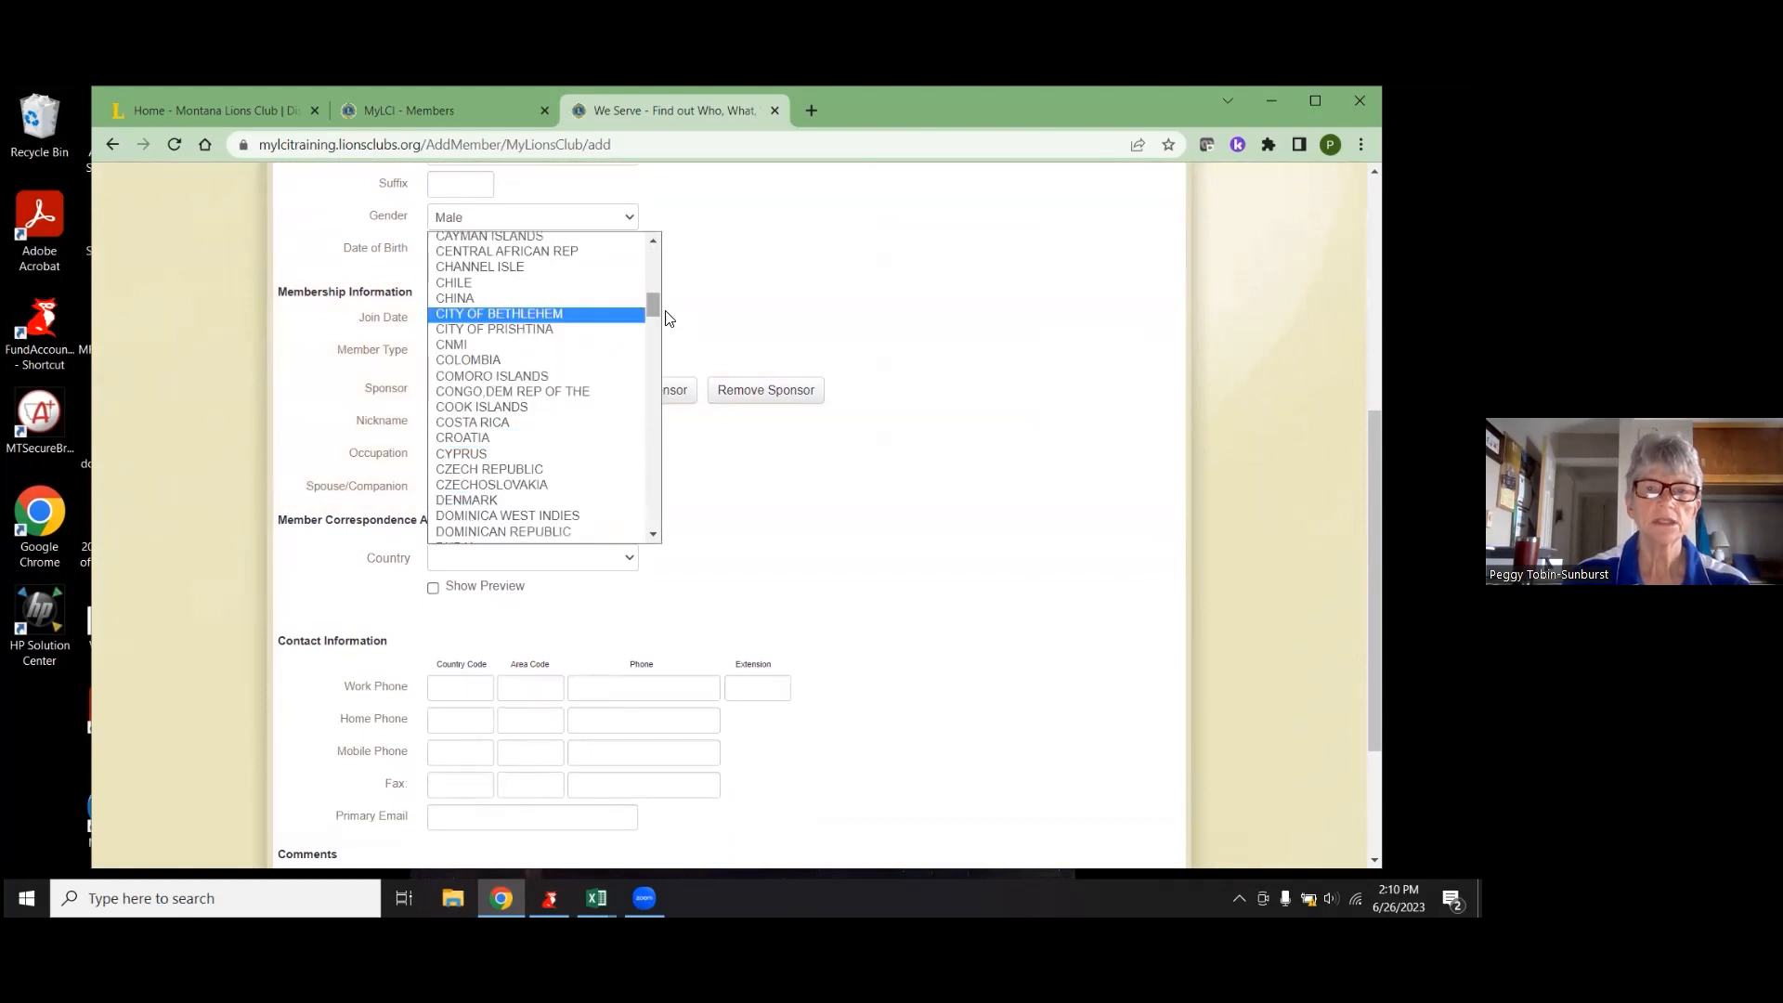
{"action": "left_click_drag", "start_coordinate": [654, 304], "coordinate": [628, 432]}
{"action": "scroll", "coordinate": [594, 464], "scroll_direction": "down", "scroll_amount": 12}
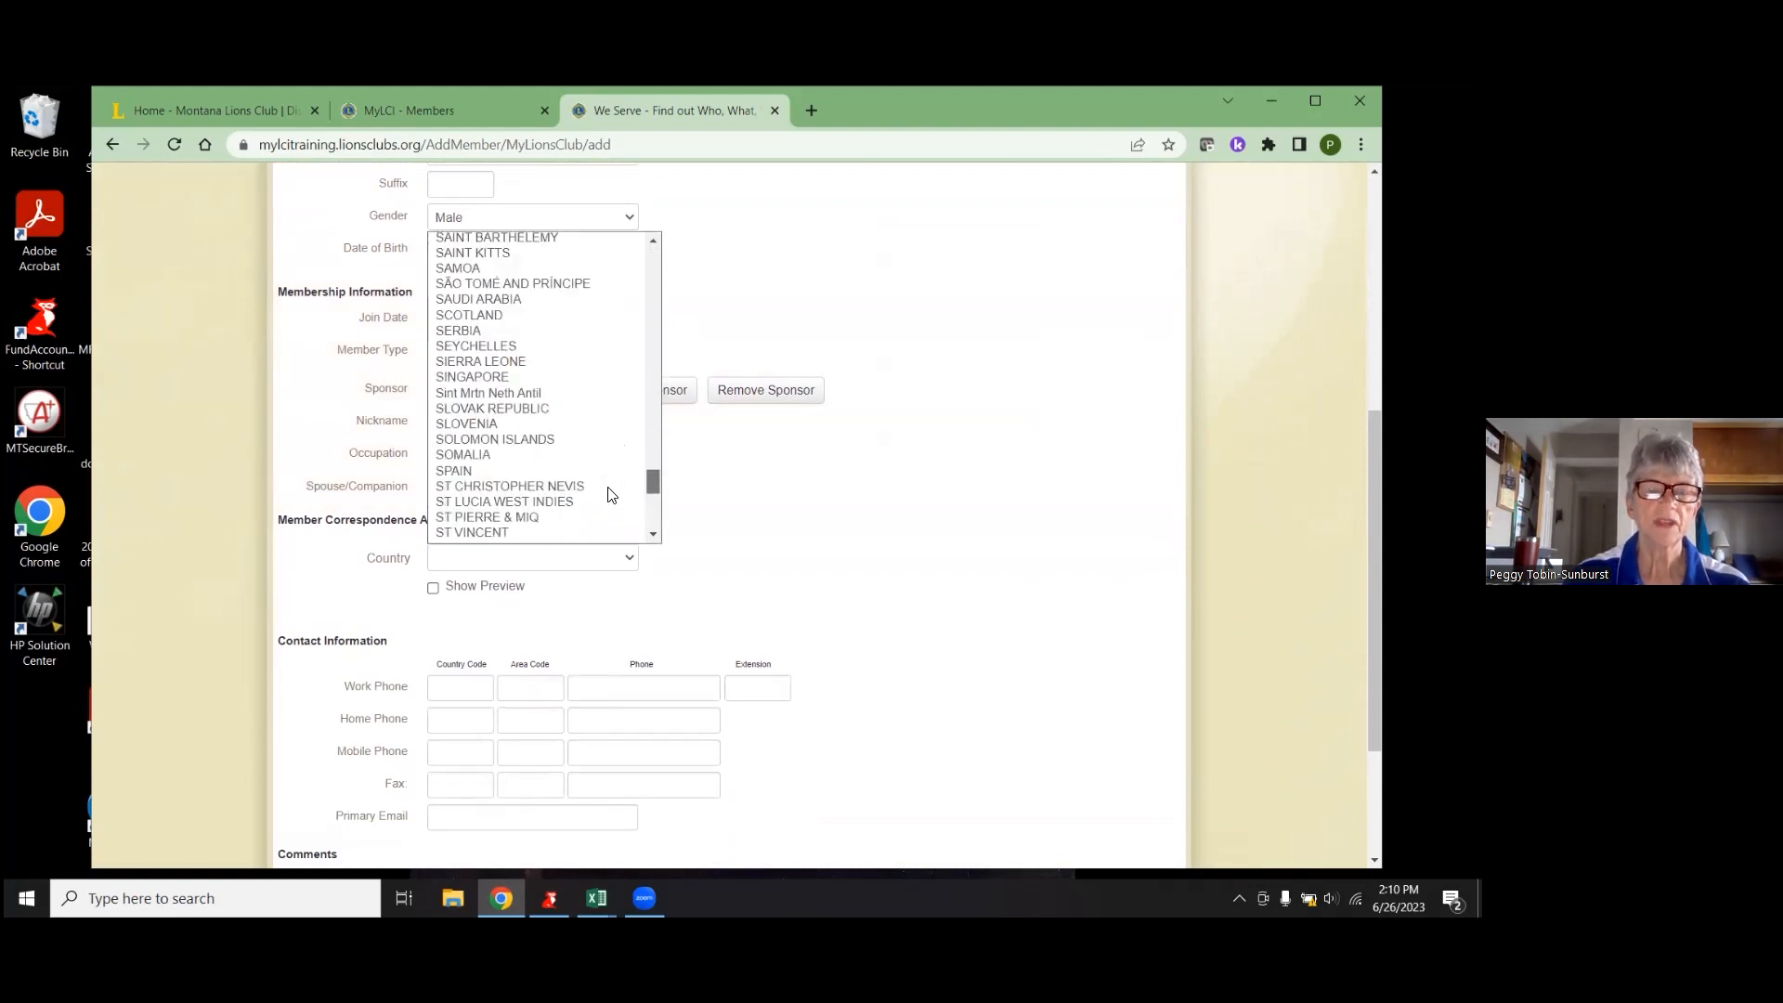
{"action": "left_click", "coordinate": [518, 485]}
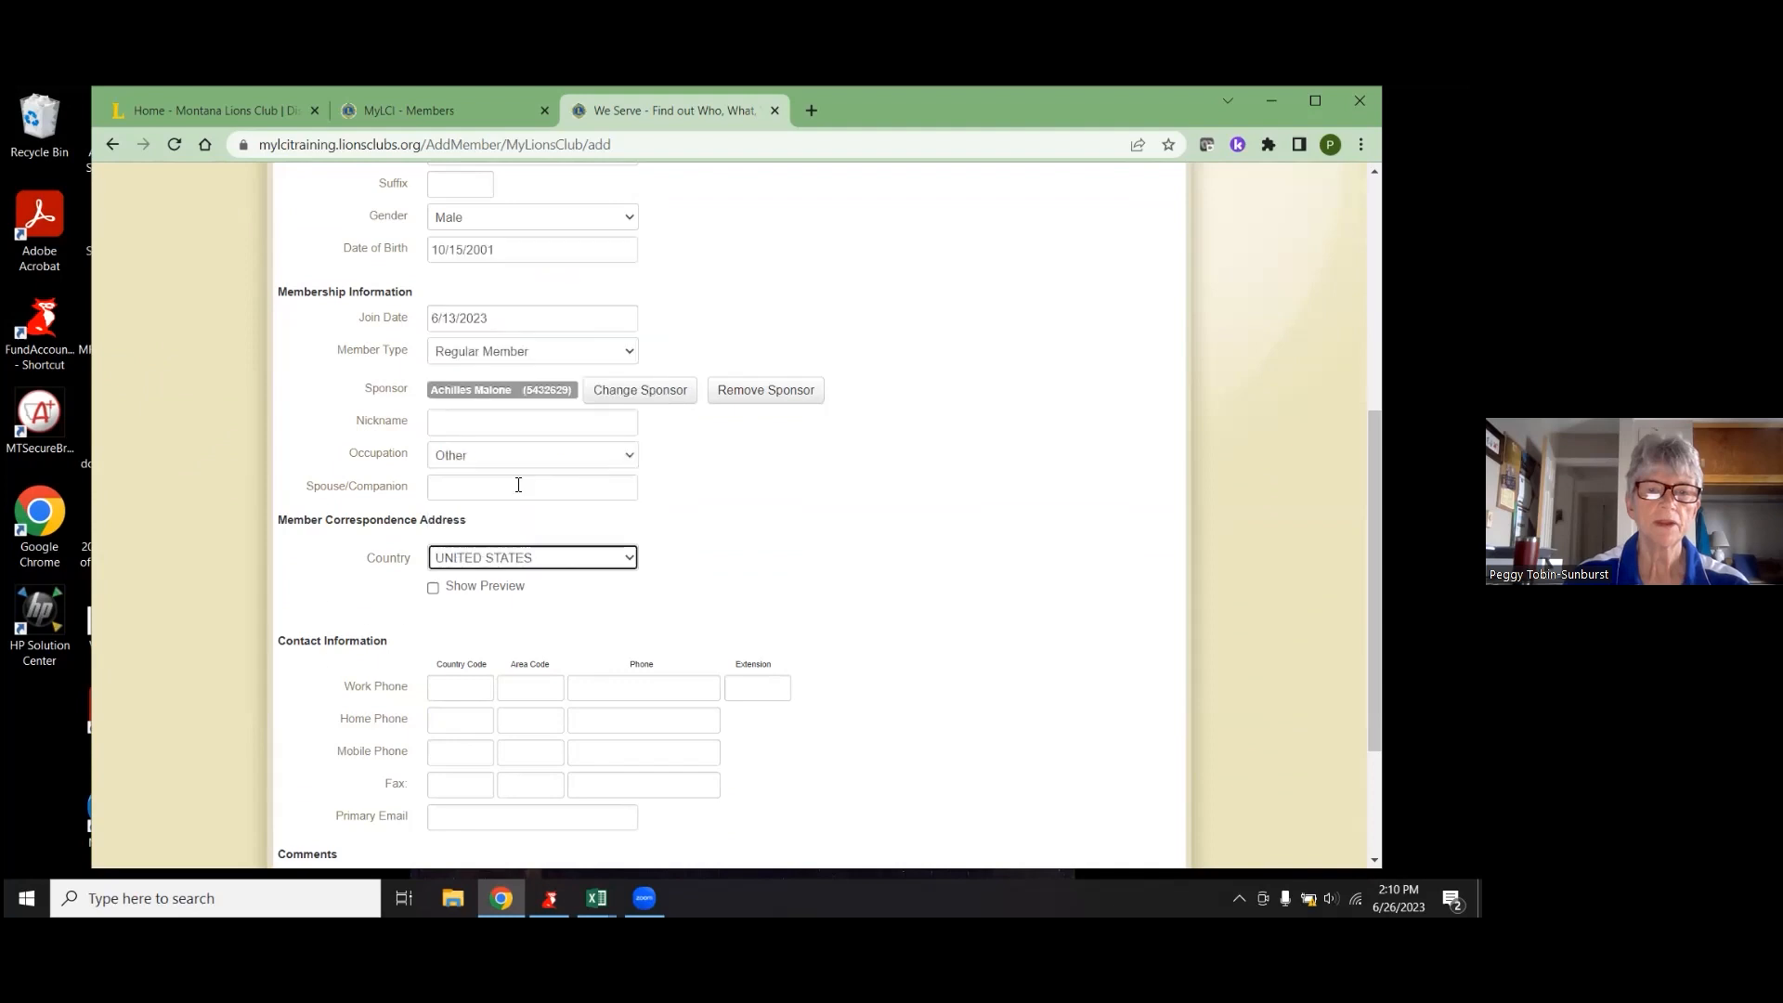
- Enter the first address line and city of the correspondence address
{"action": "left_click", "coordinate": [513, 586]}
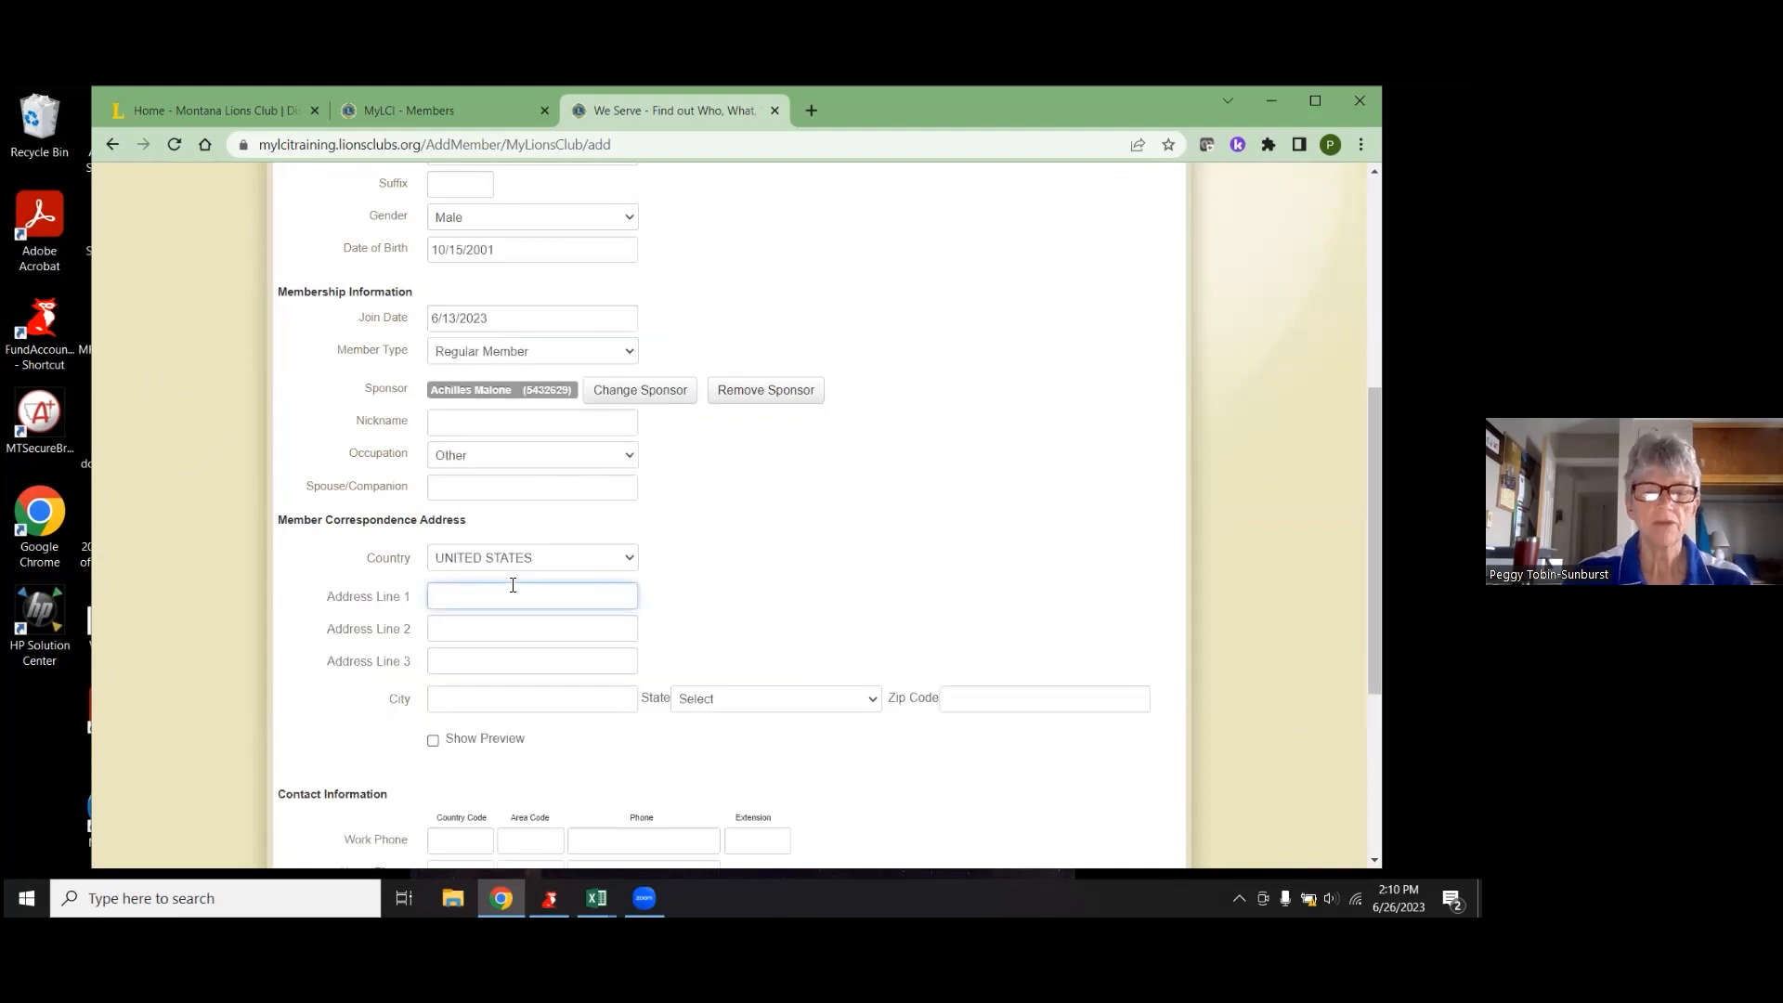
{"action": "type", "text": "PO Box 1"}
{"action": "key", "text": "BackSpace"}
{"action": "key", "text": "BackSpace"}
{"action": "key", "text": "BackSpace"}
{"action": "key", "text": "BackSpace"}
{"action": "type", "text": "OX 1"}
{"action": "key", "text": "Tab"}
{"action": "key", "text": "Tab"}
{"action": "key", "text": "Tab"}
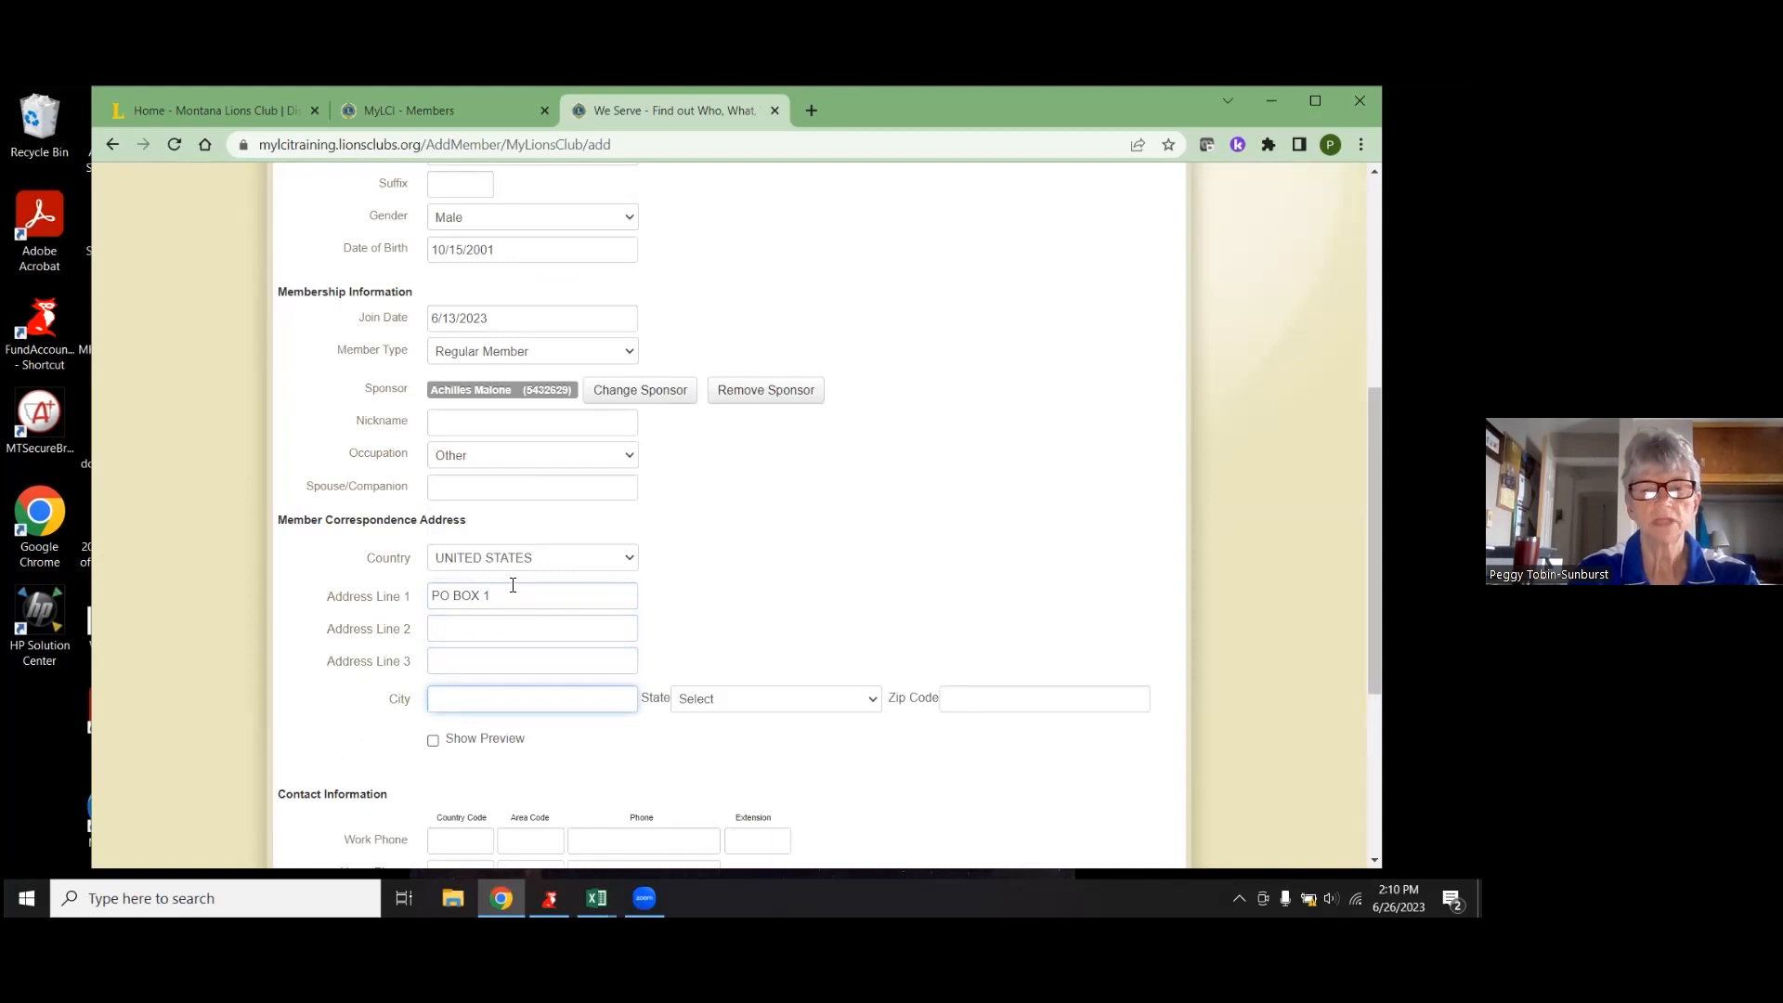
{"action": "type", "text": "Sunburst"}
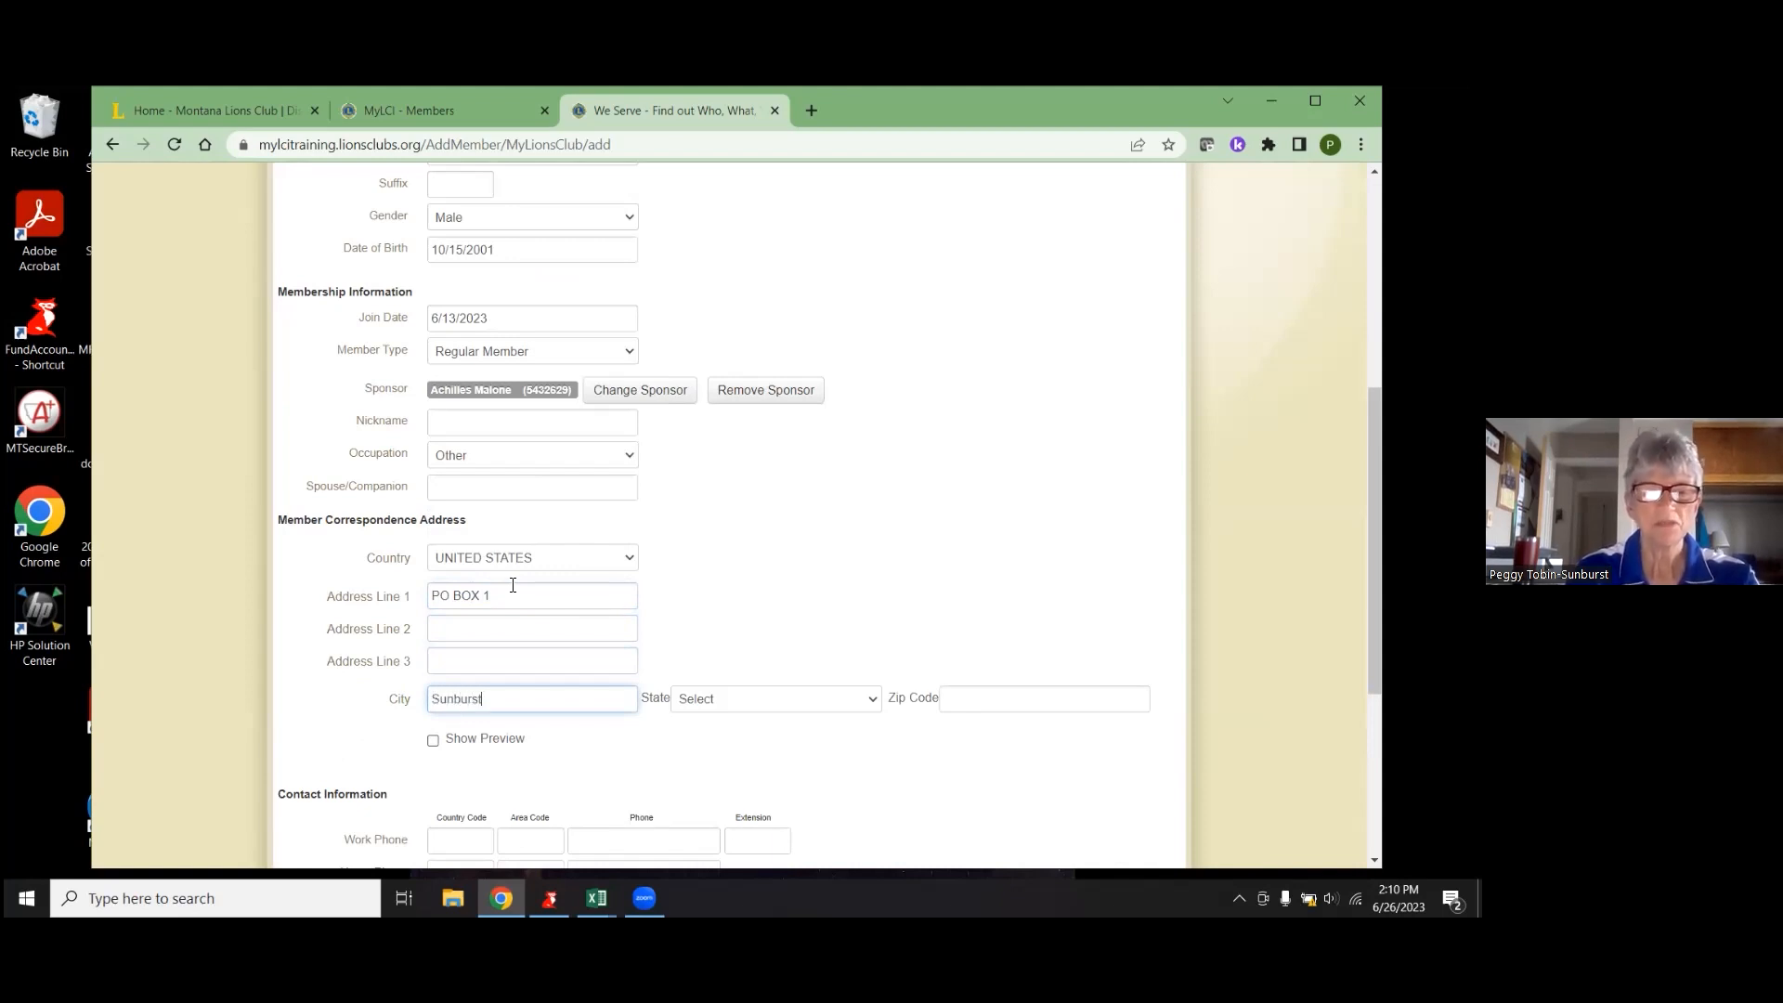
{"action": "key", "text": "Tab"}
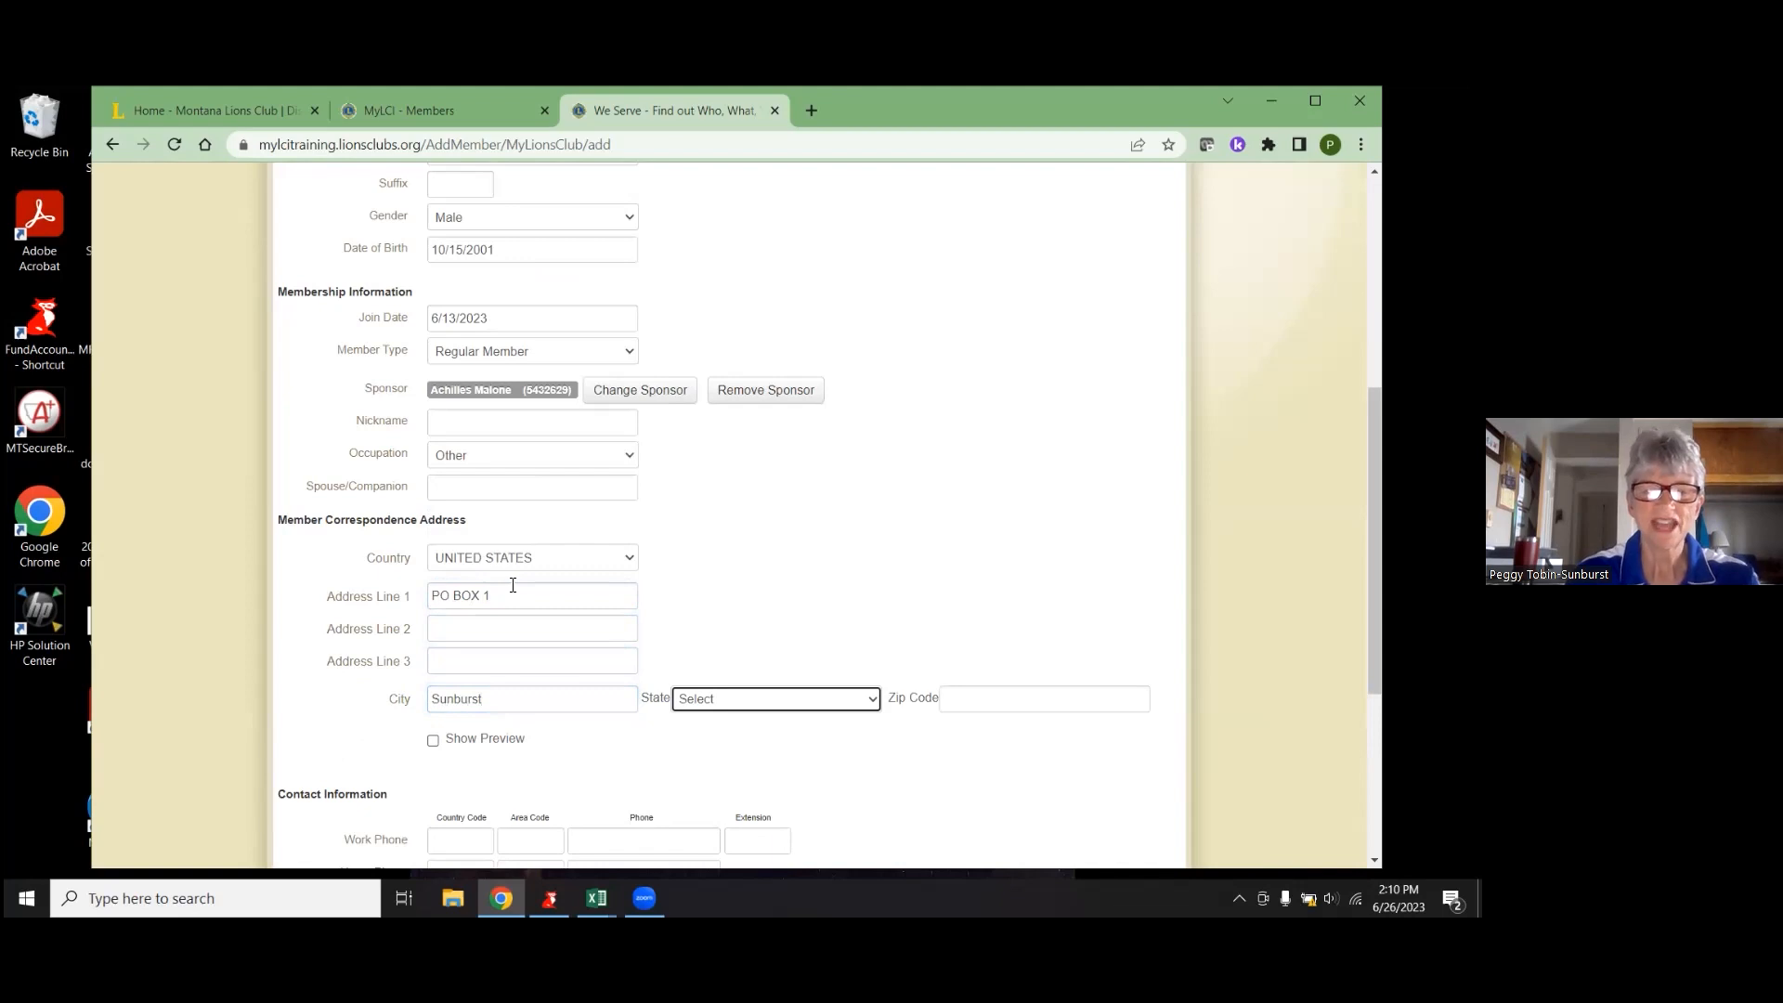
- Choose Montana as the state and enter the zip code
{"action": "left_click", "coordinate": [768, 703]}
{"action": "scroll", "coordinate": [767, 628], "scroll_direction": "down", "scroll_amount": 7}
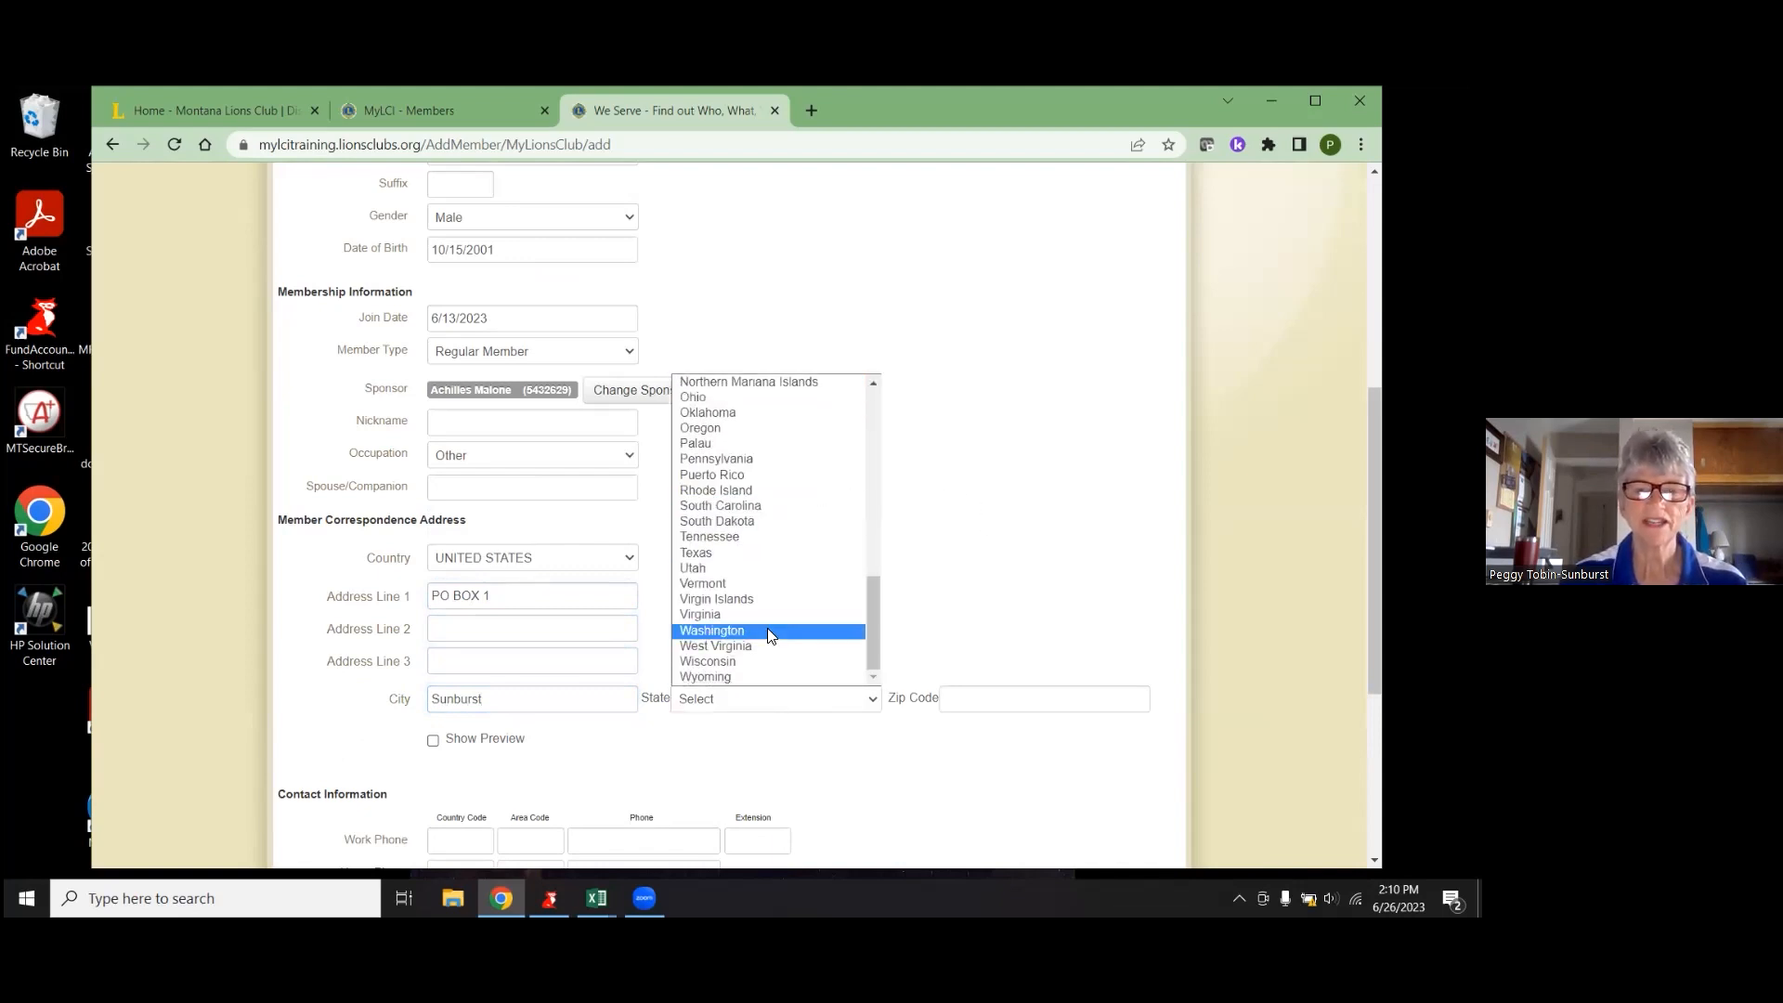
{"action": "scroll", "coordinate": [766, 628], "scroll_direction": "up", "scroll_amount": 2}
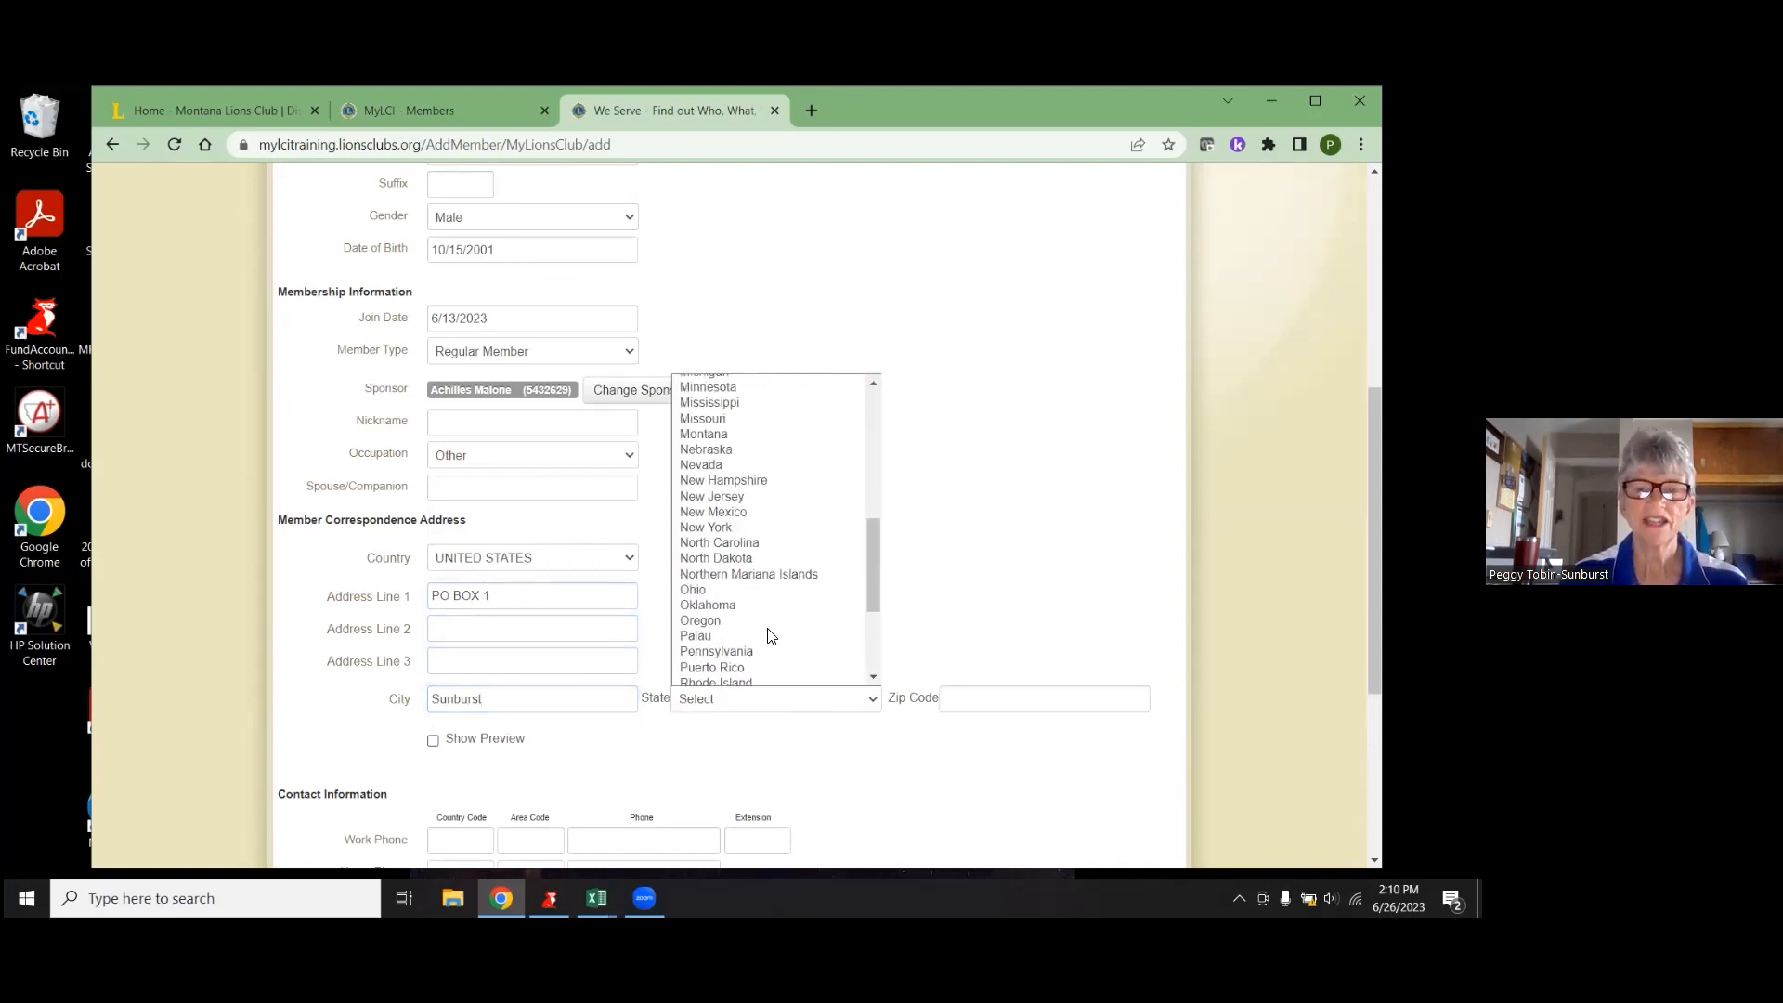
{"action": "left_click", "coordinate": [757, 434]}
{"action": "left_click", "coordinate": [991, 699]}
{"action": "type", "text": "49"}
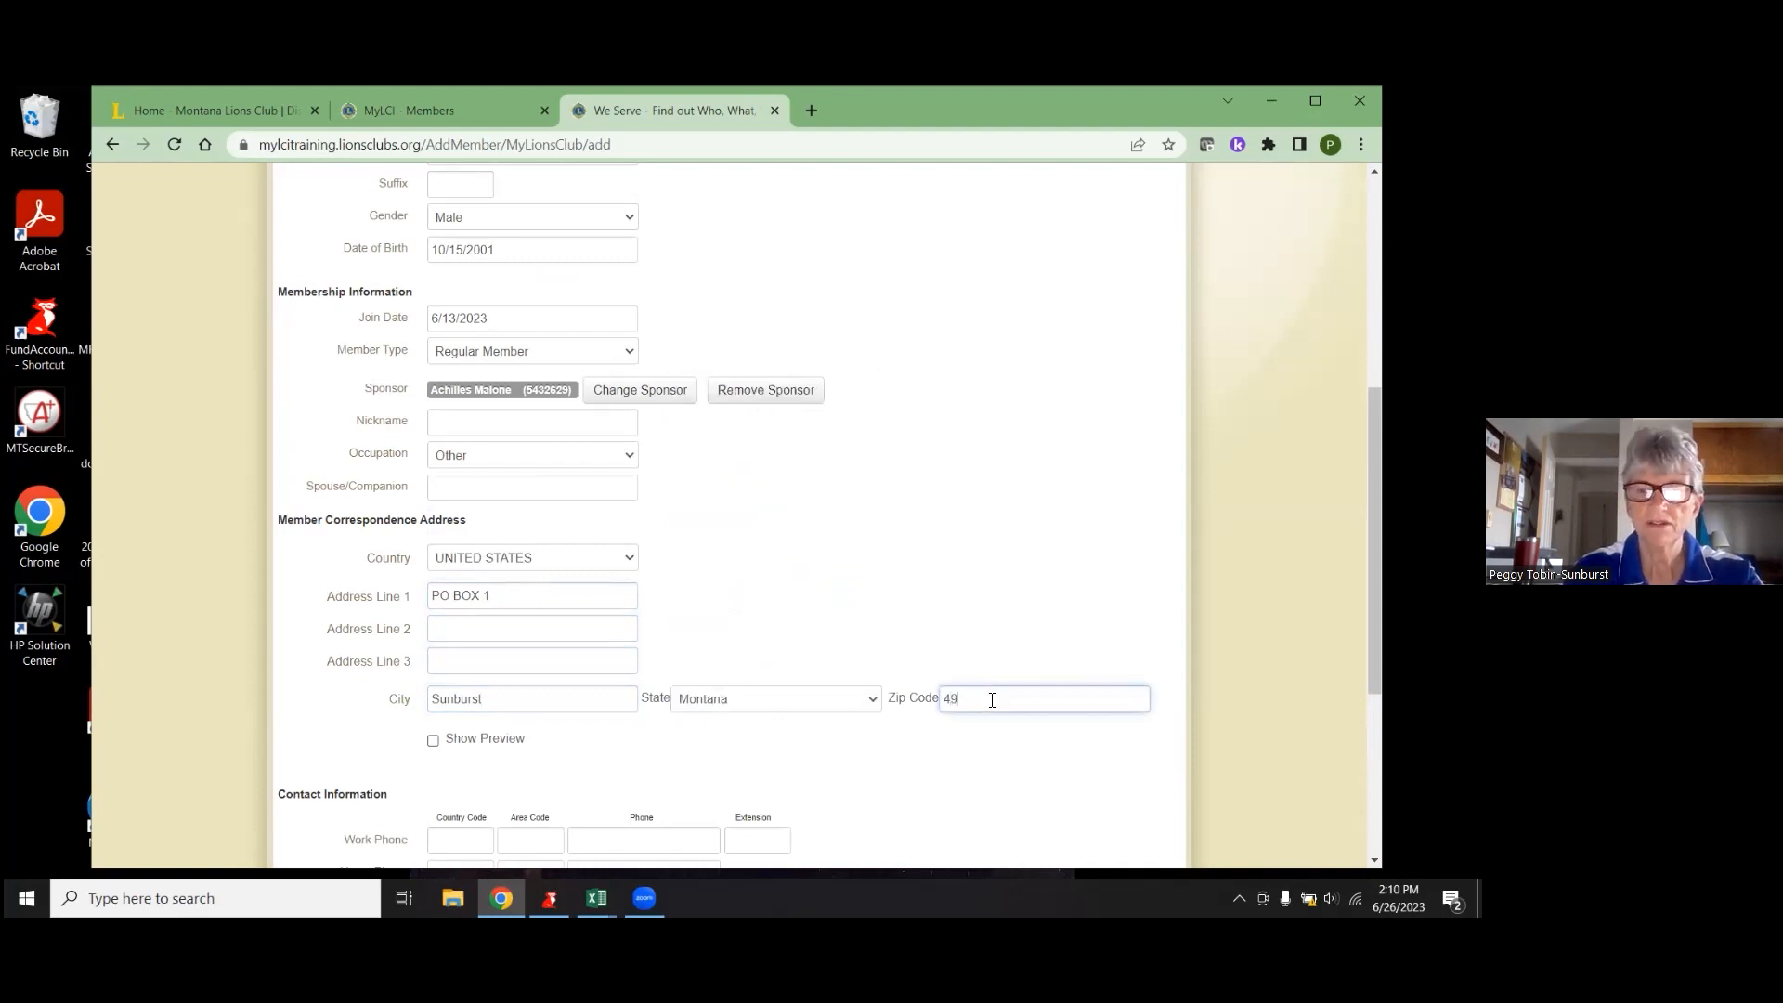
{"action": "type", "text": "482"}
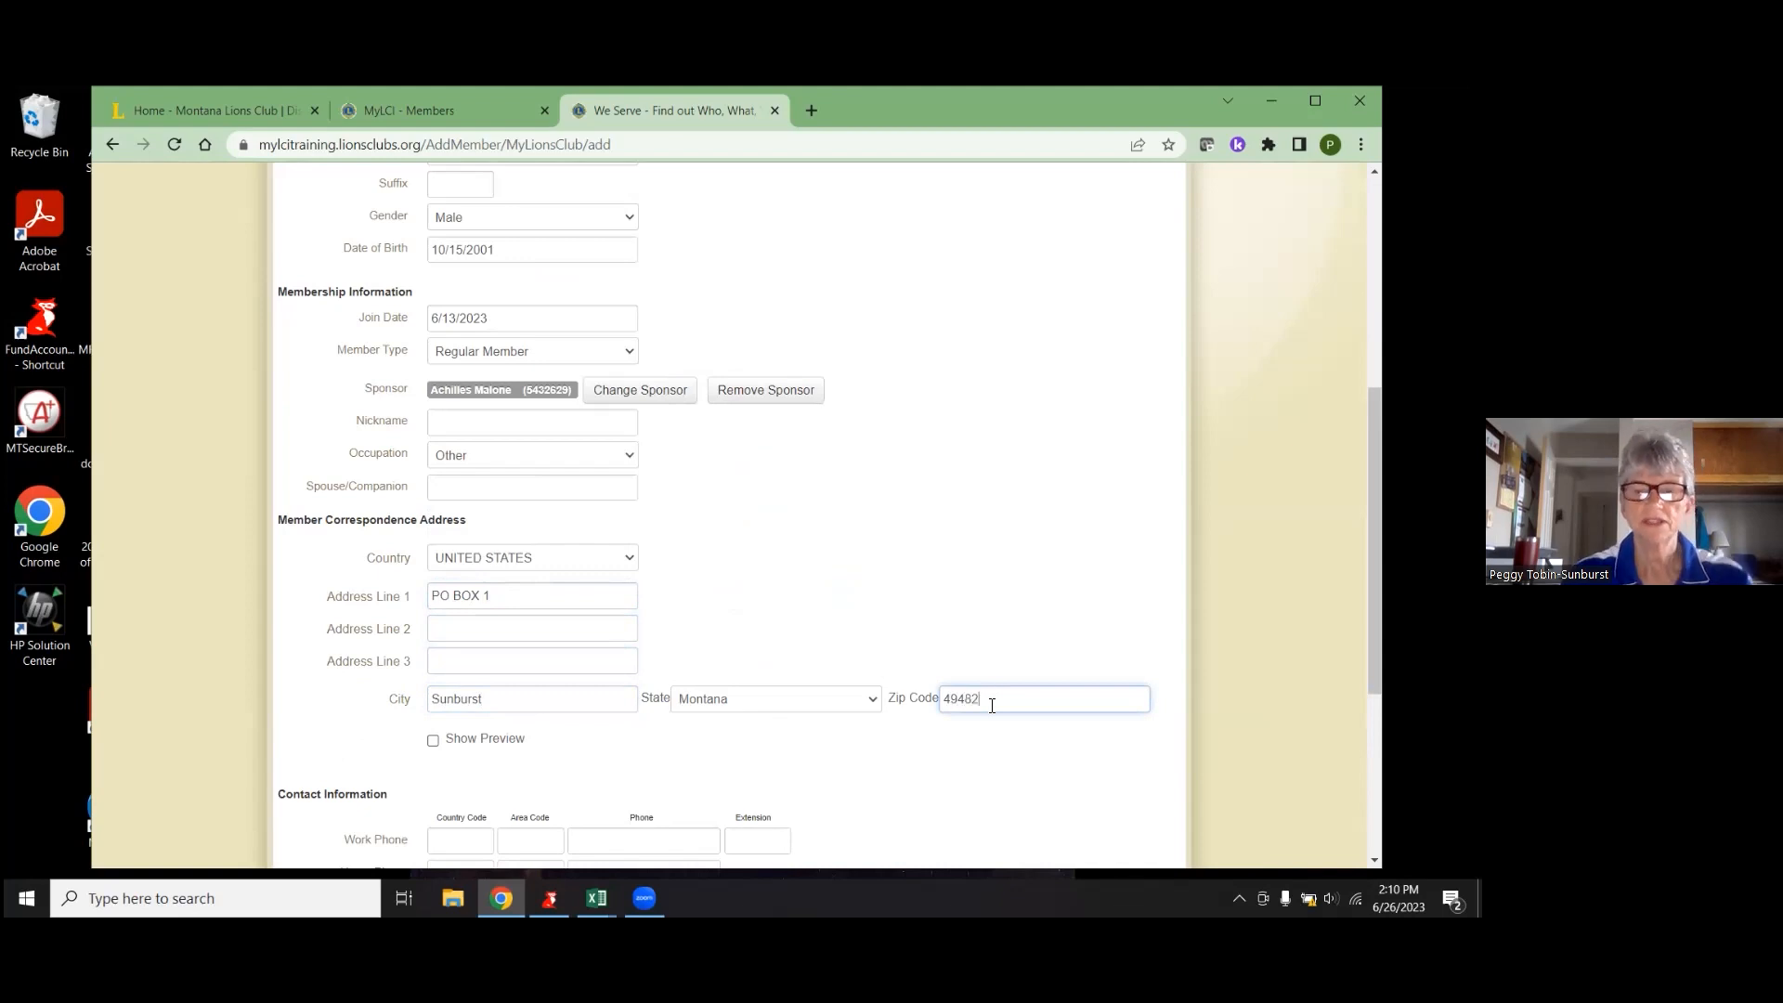
{"action": "scroll", "coordinate": [992, 706], "scroll_direction": "down", "scroll_amount": 3}
- Leave the work phone and primary email empty and save the new member record
{"action": "left_click", "coordinate": [481, 551]}
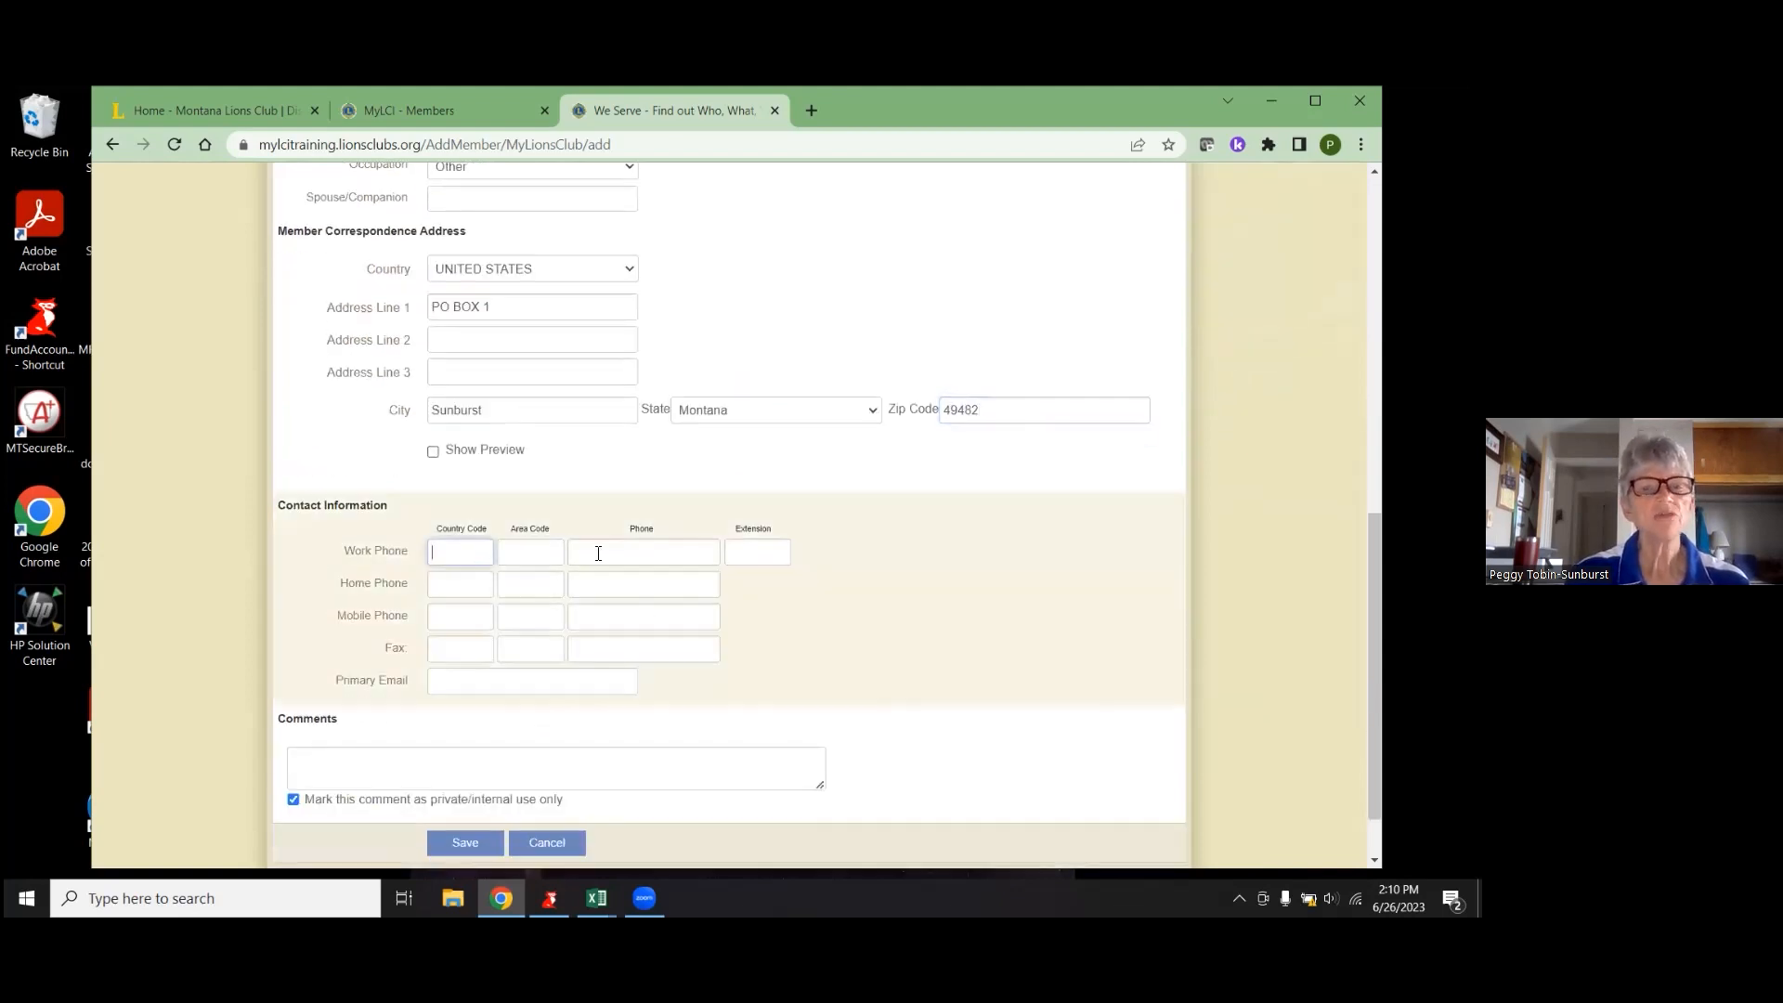
{"action": "left_click", "coordinate": [591, 685]}
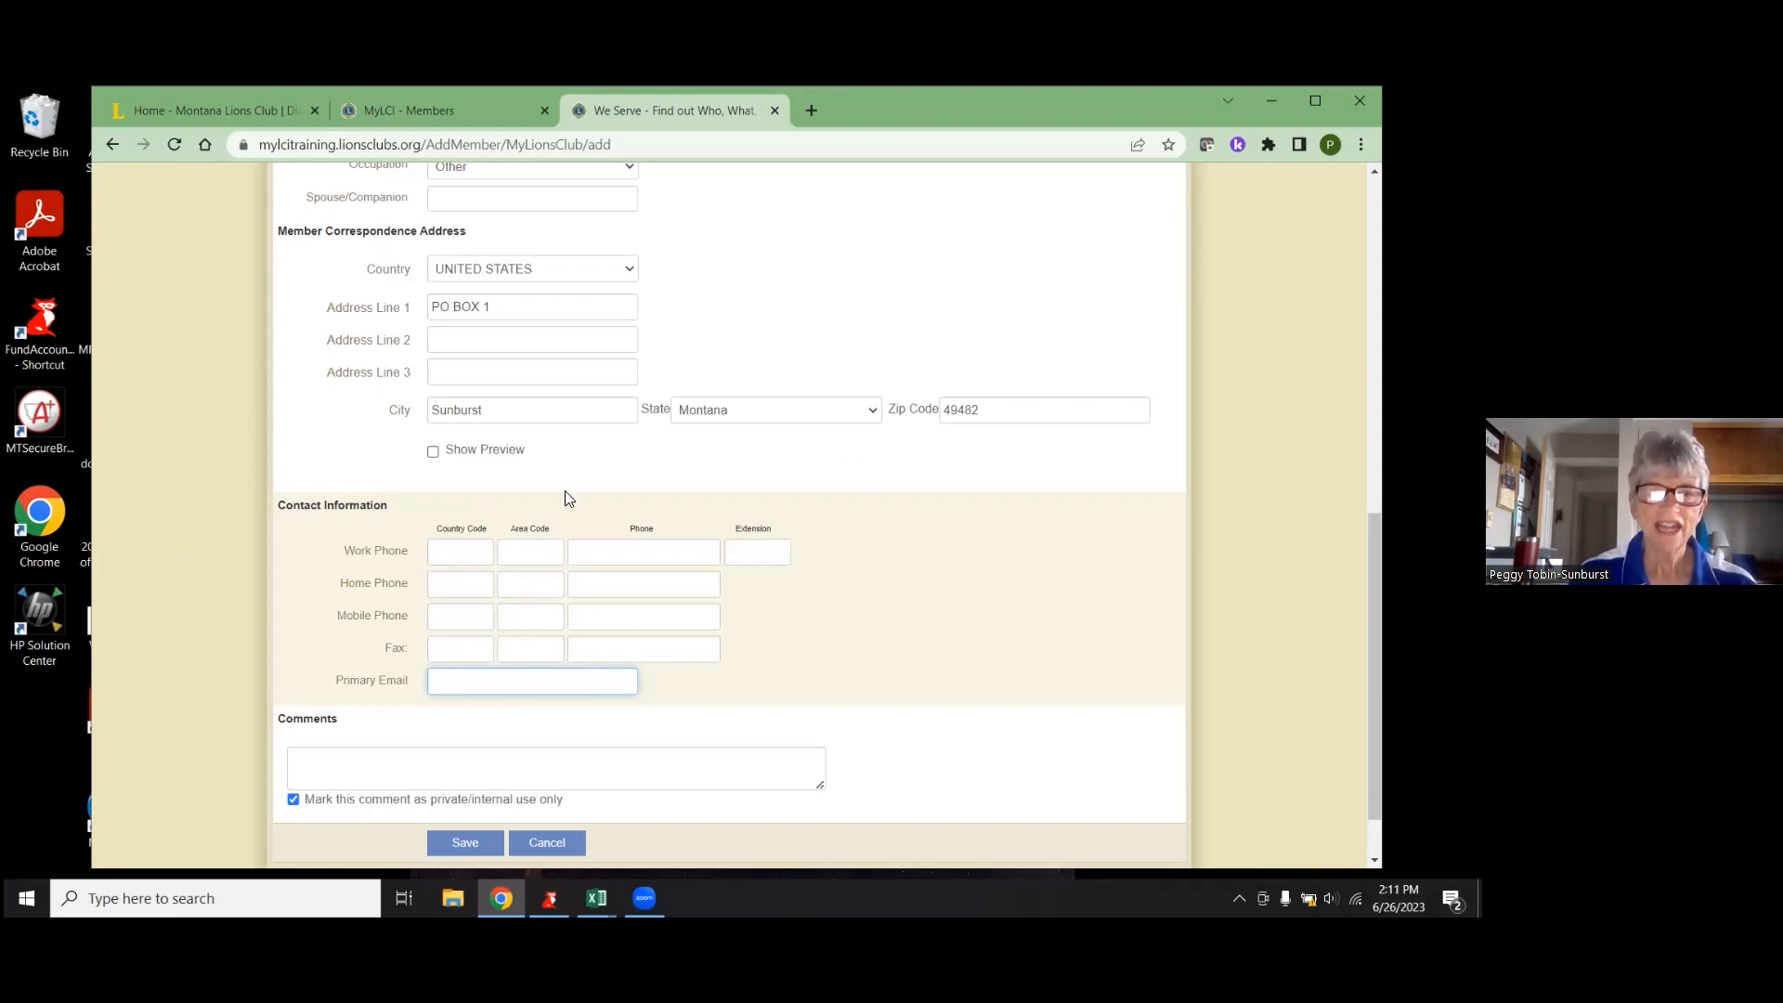
{"action": "scroll", "coordinate": [900, 652], "scroll_direction": "down", "scroll_amount": 1}
{"action": "scroll", "coordinate": [900, 655], "scroll_direction": "up", "scroll_amount": 1}
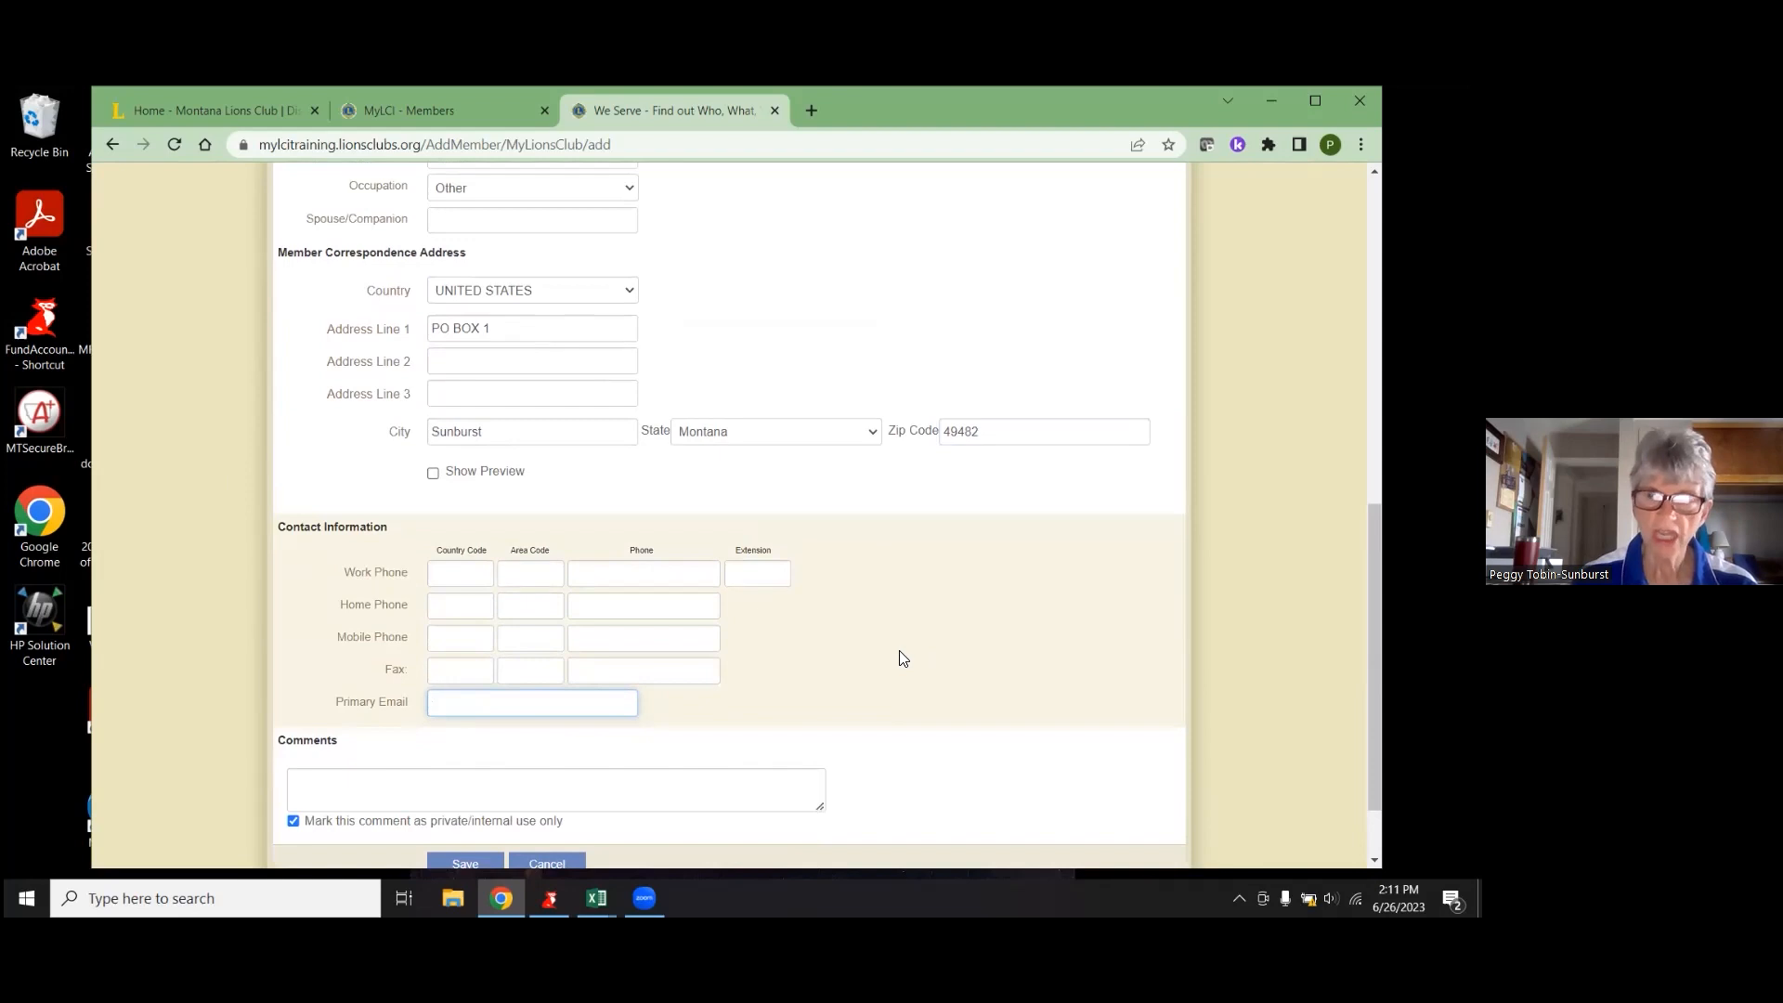
{"action": "scroll", "coordinate": [900, 657], "scroll_direction": "down", "scroll_amount": 1}
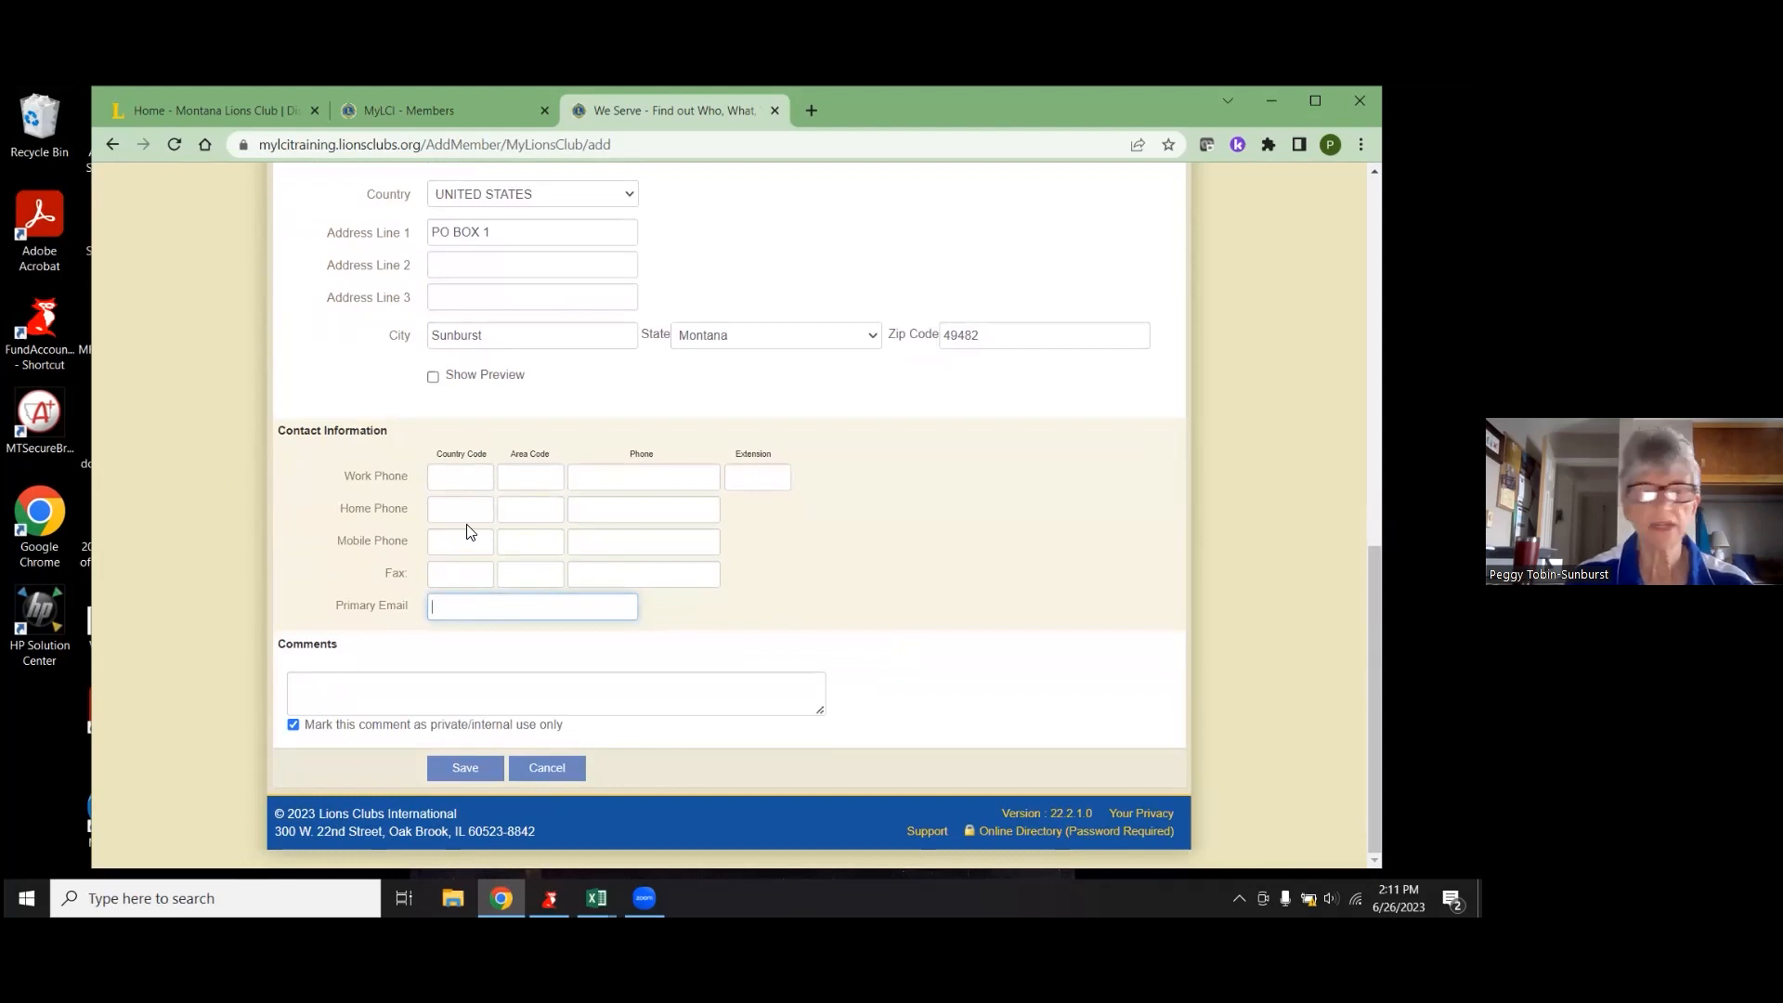
{"action": "left_click", "coordinate": [451, 770]}
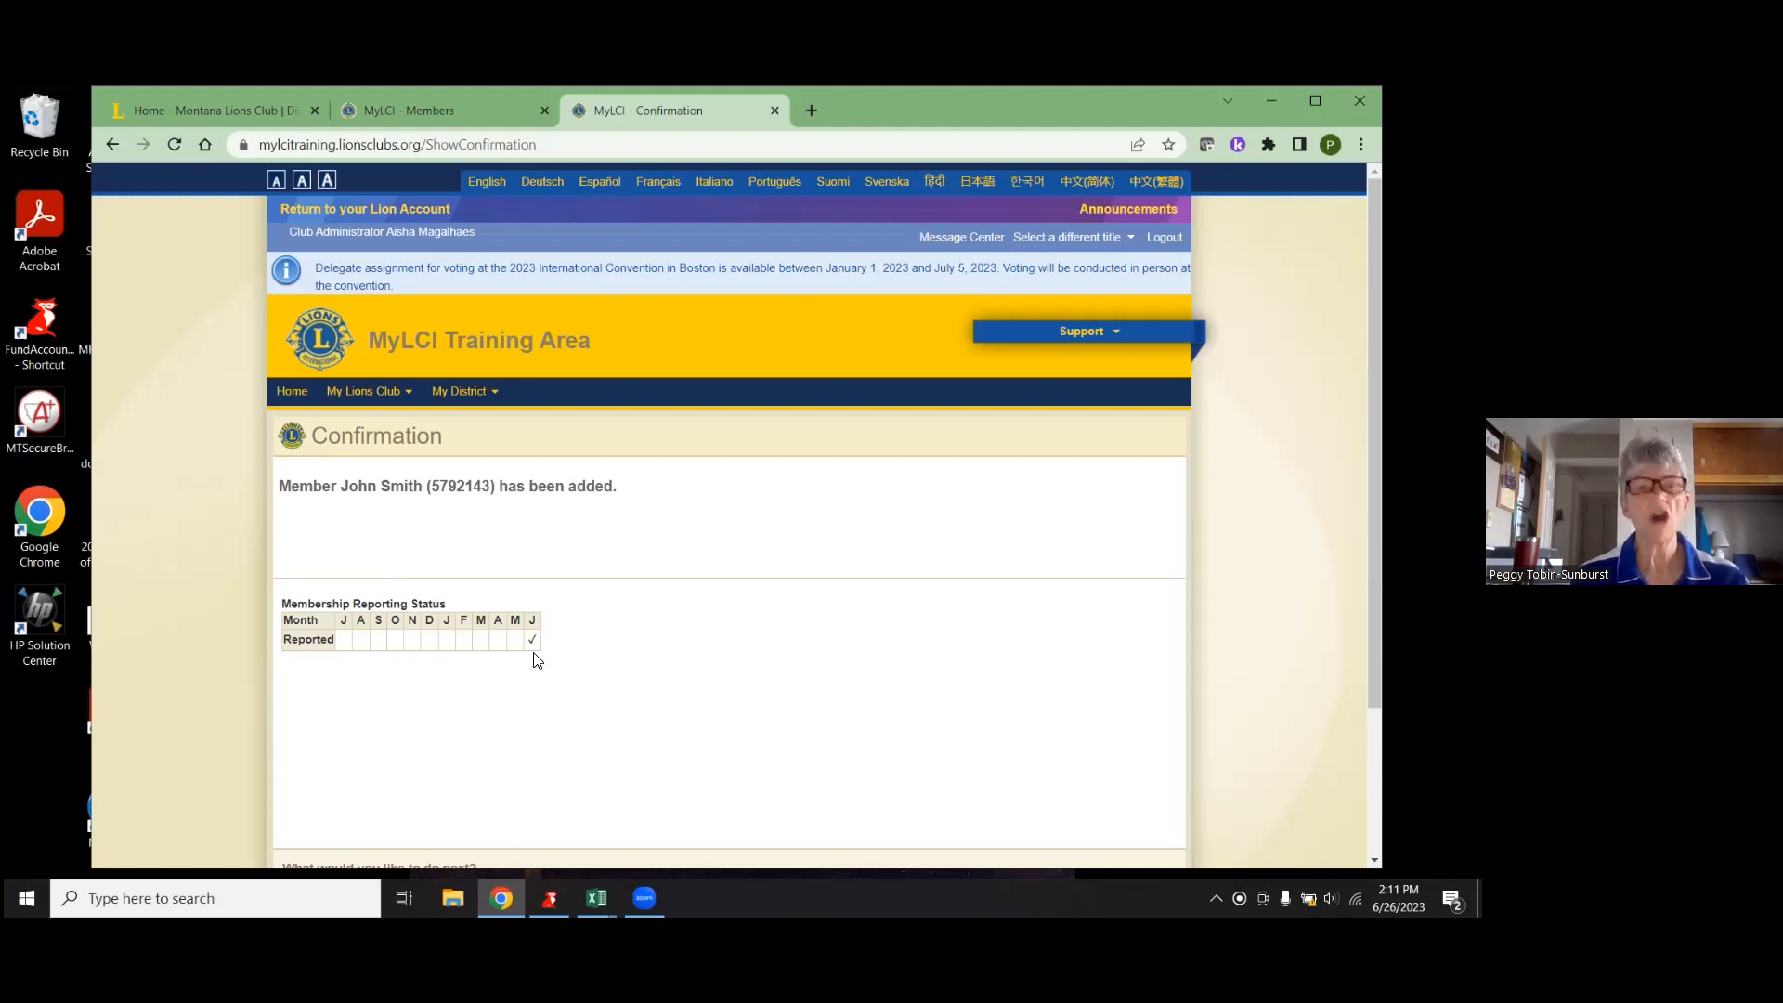
- After the new-member Confirmation page, open the Support list, then the My Lions Club menu
{"action": "left_click", "coordinate": [1119, 340]}
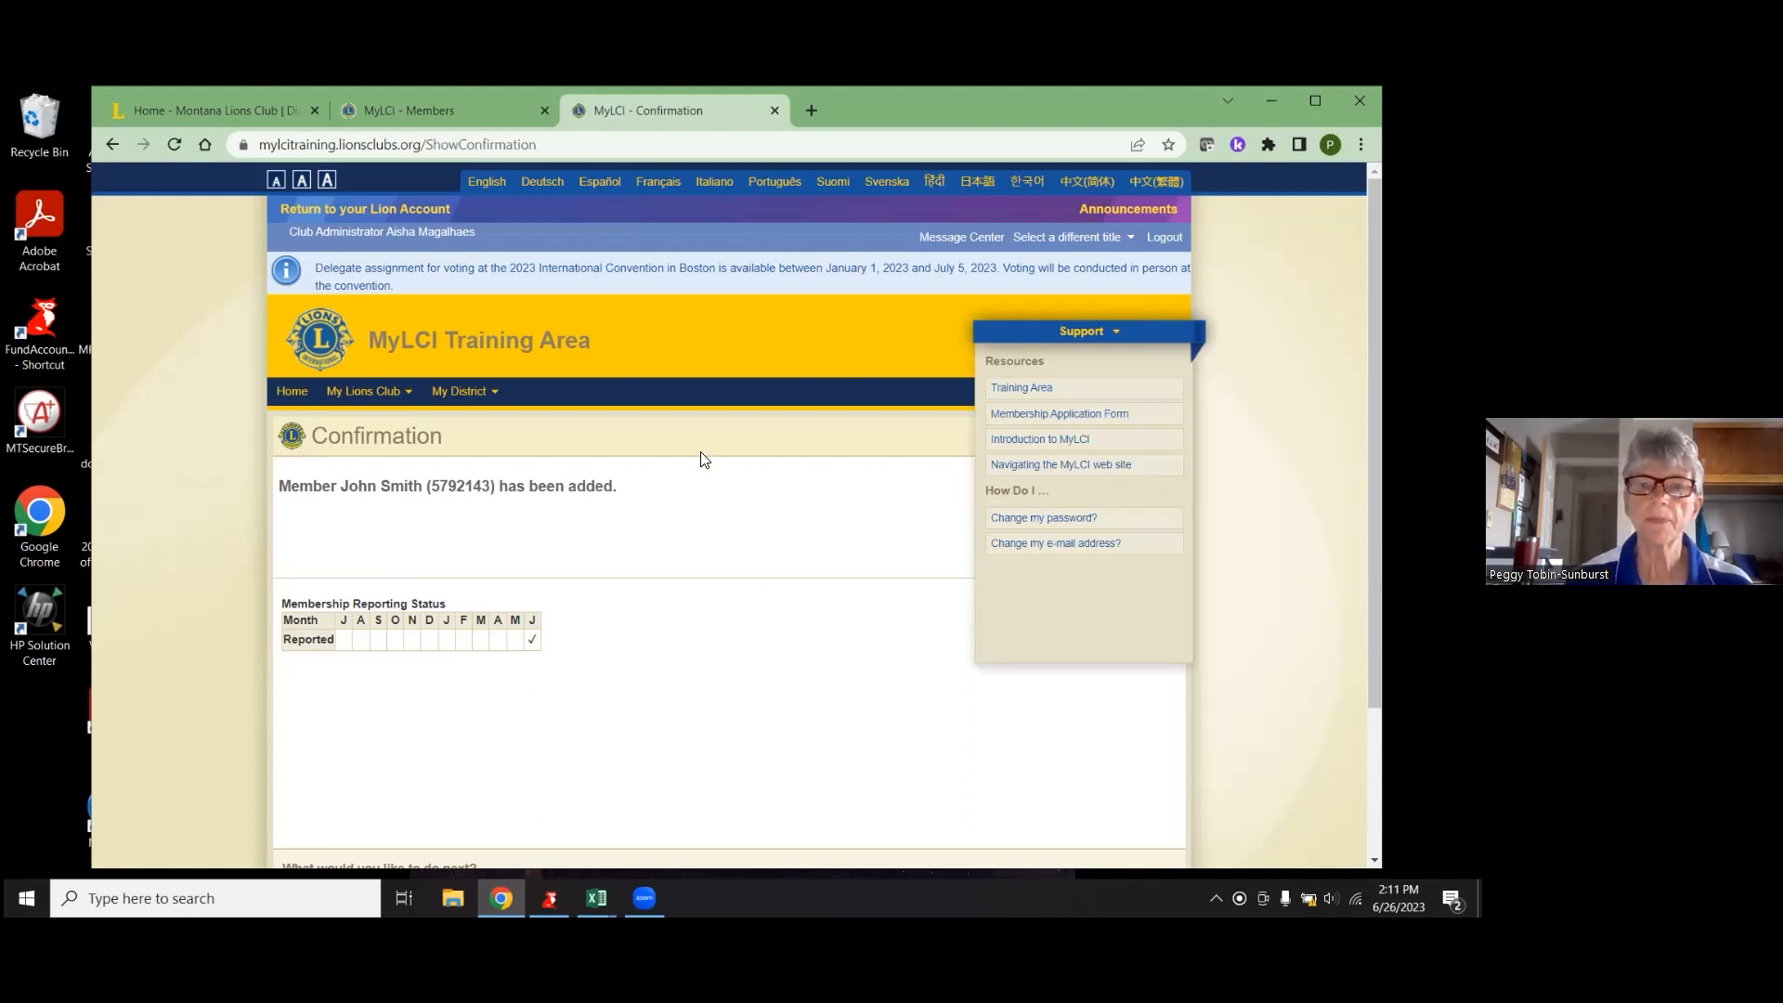
{"action": "left_click", "coordinate": [351, 391]}
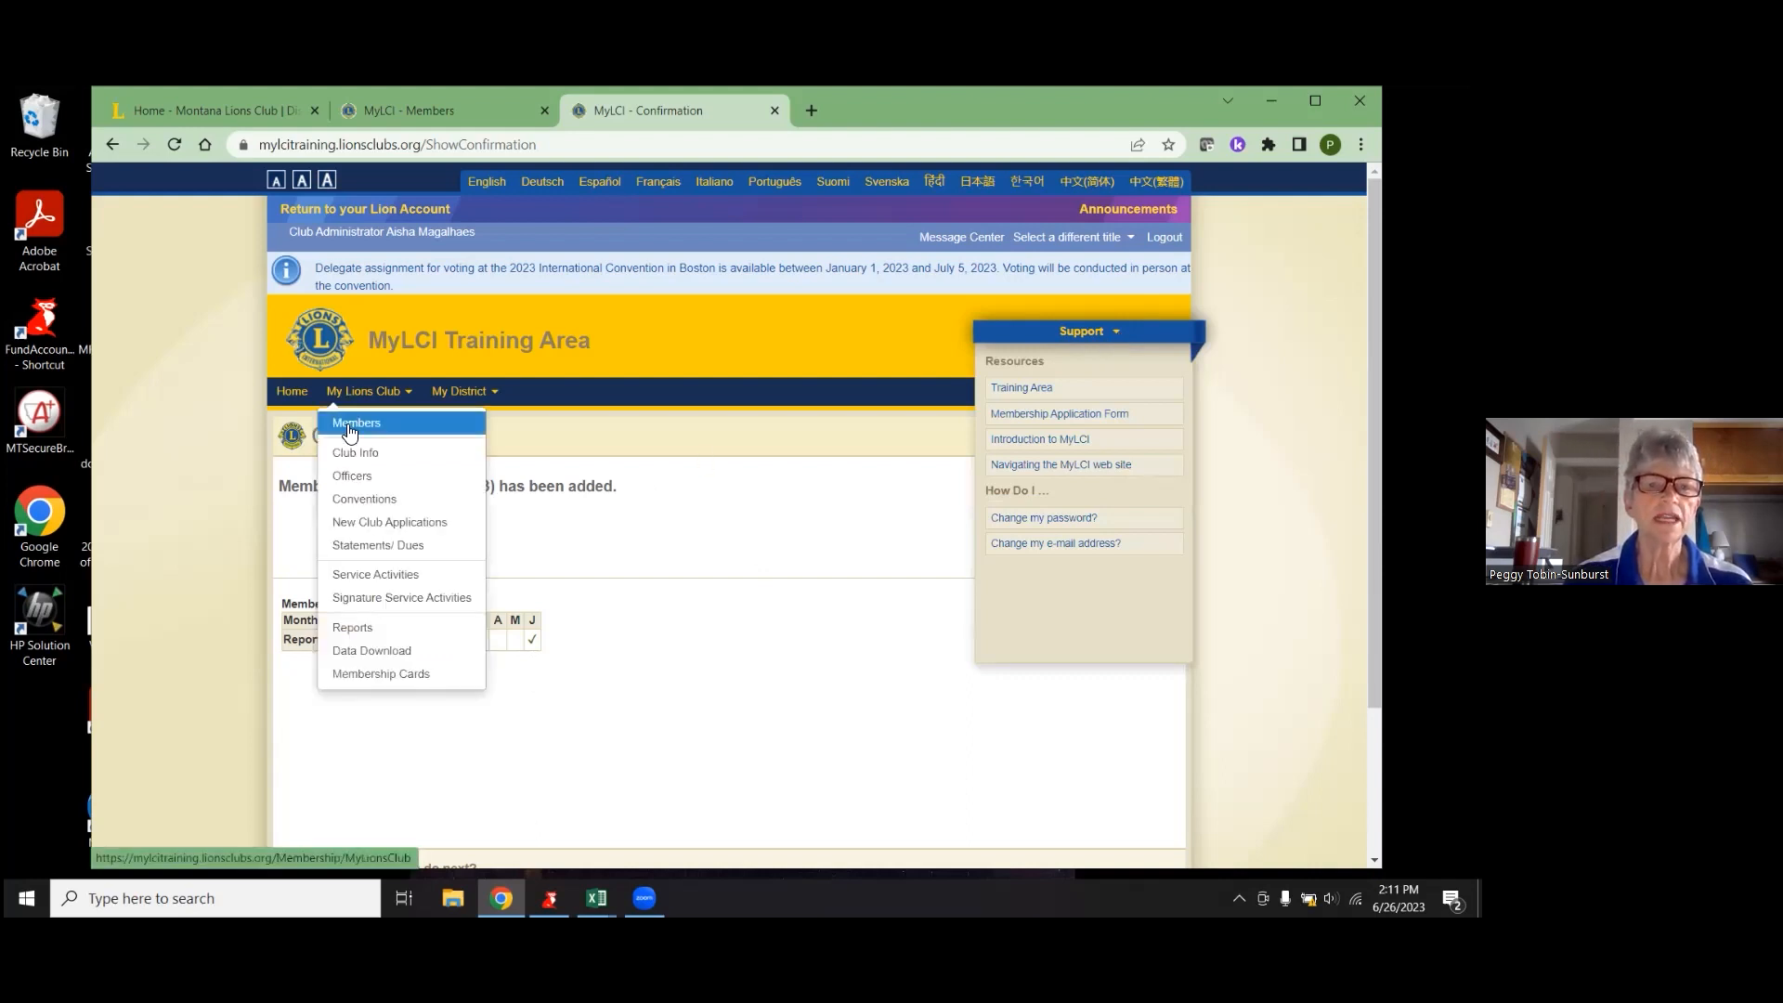
- Open the Members roster and go to page 2 to find the Regular Member added 6/13/2023
{"action": "left_click", "coordinate": [353, 421]}
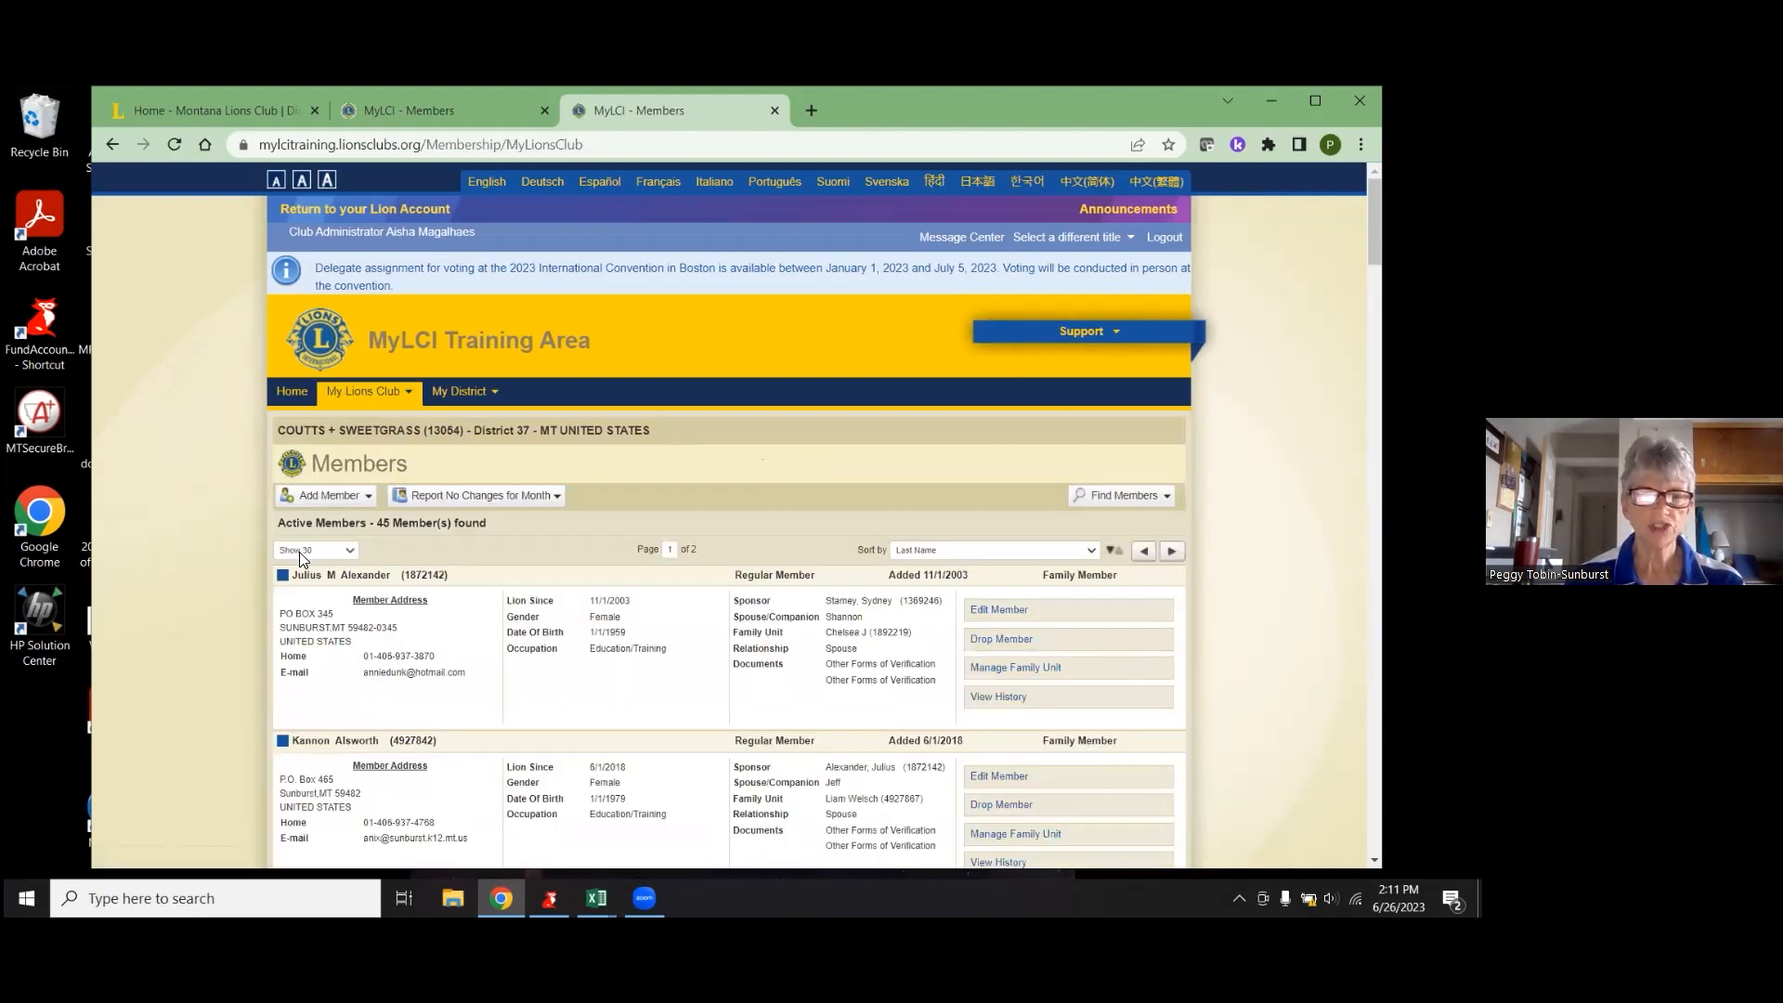
{"action": "scroll", "coordinate": [659, 617], "scroll_direction": "down", "scroll_amount": 10}
{"action": "scroll", "coordinate": [660, 617], "scroll_direction": "down", "scroll_amount": 20}
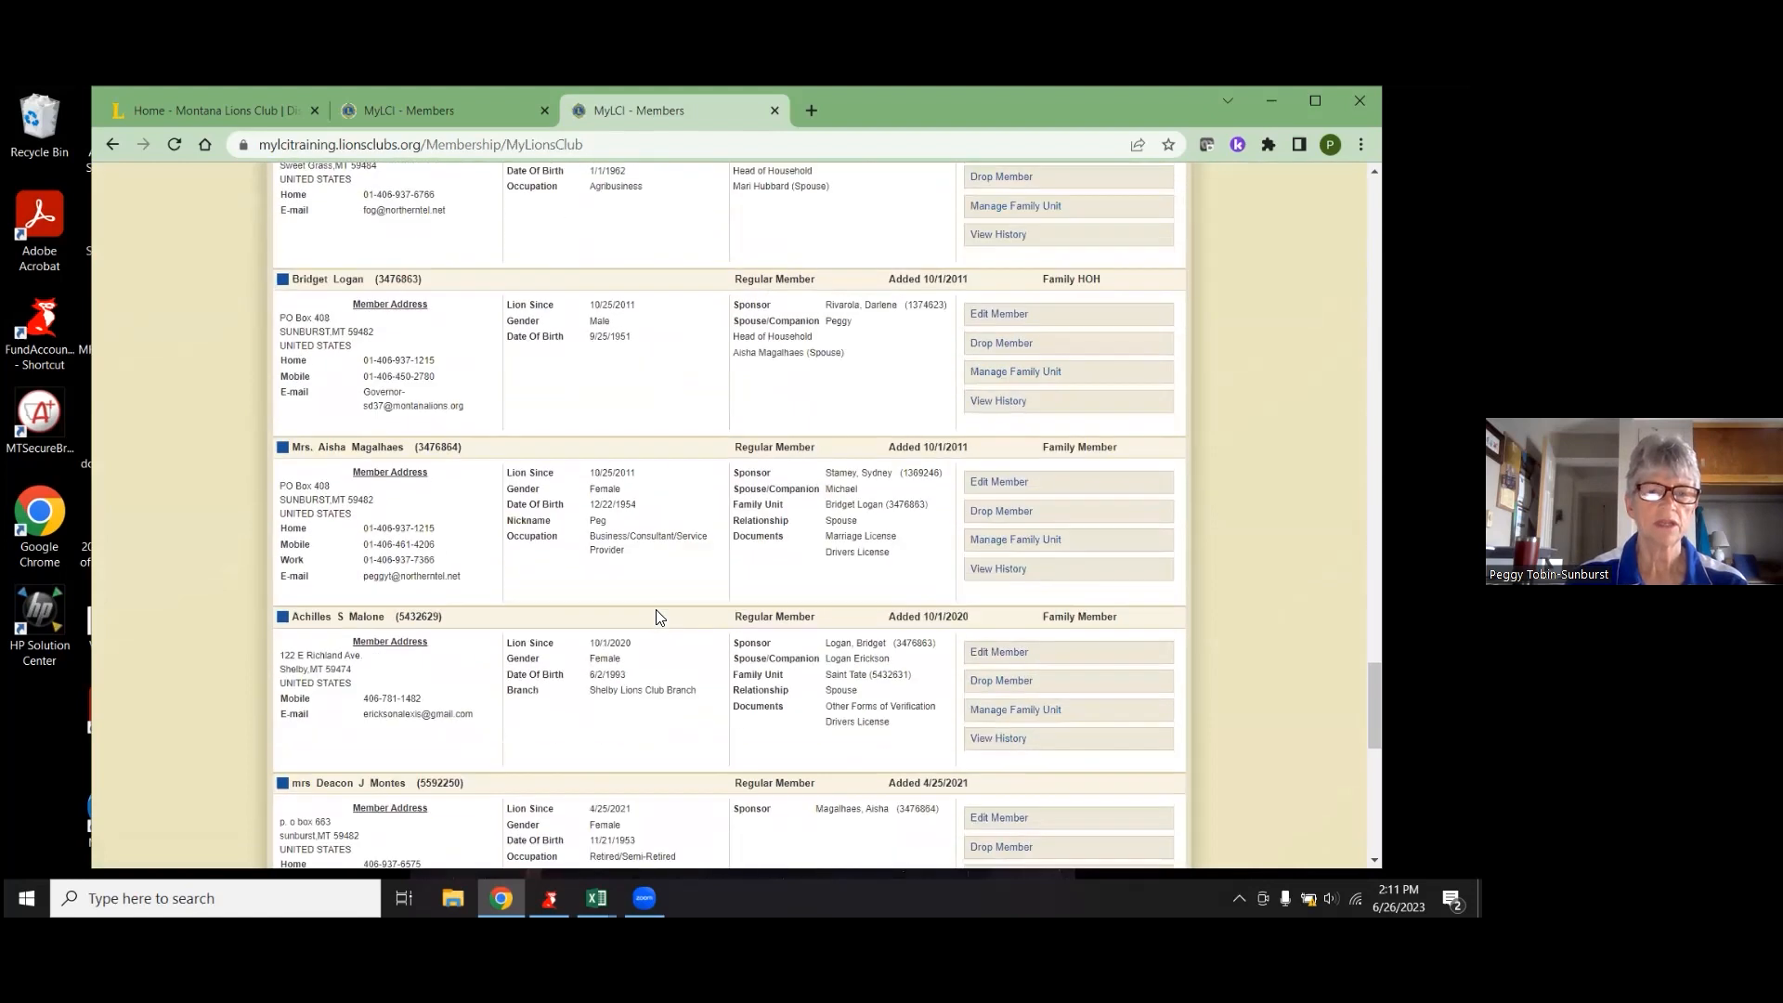
{"action": "scroll", "coordinate": [657, 616], "scroll_direction": "down", "scroll_amount": 15}
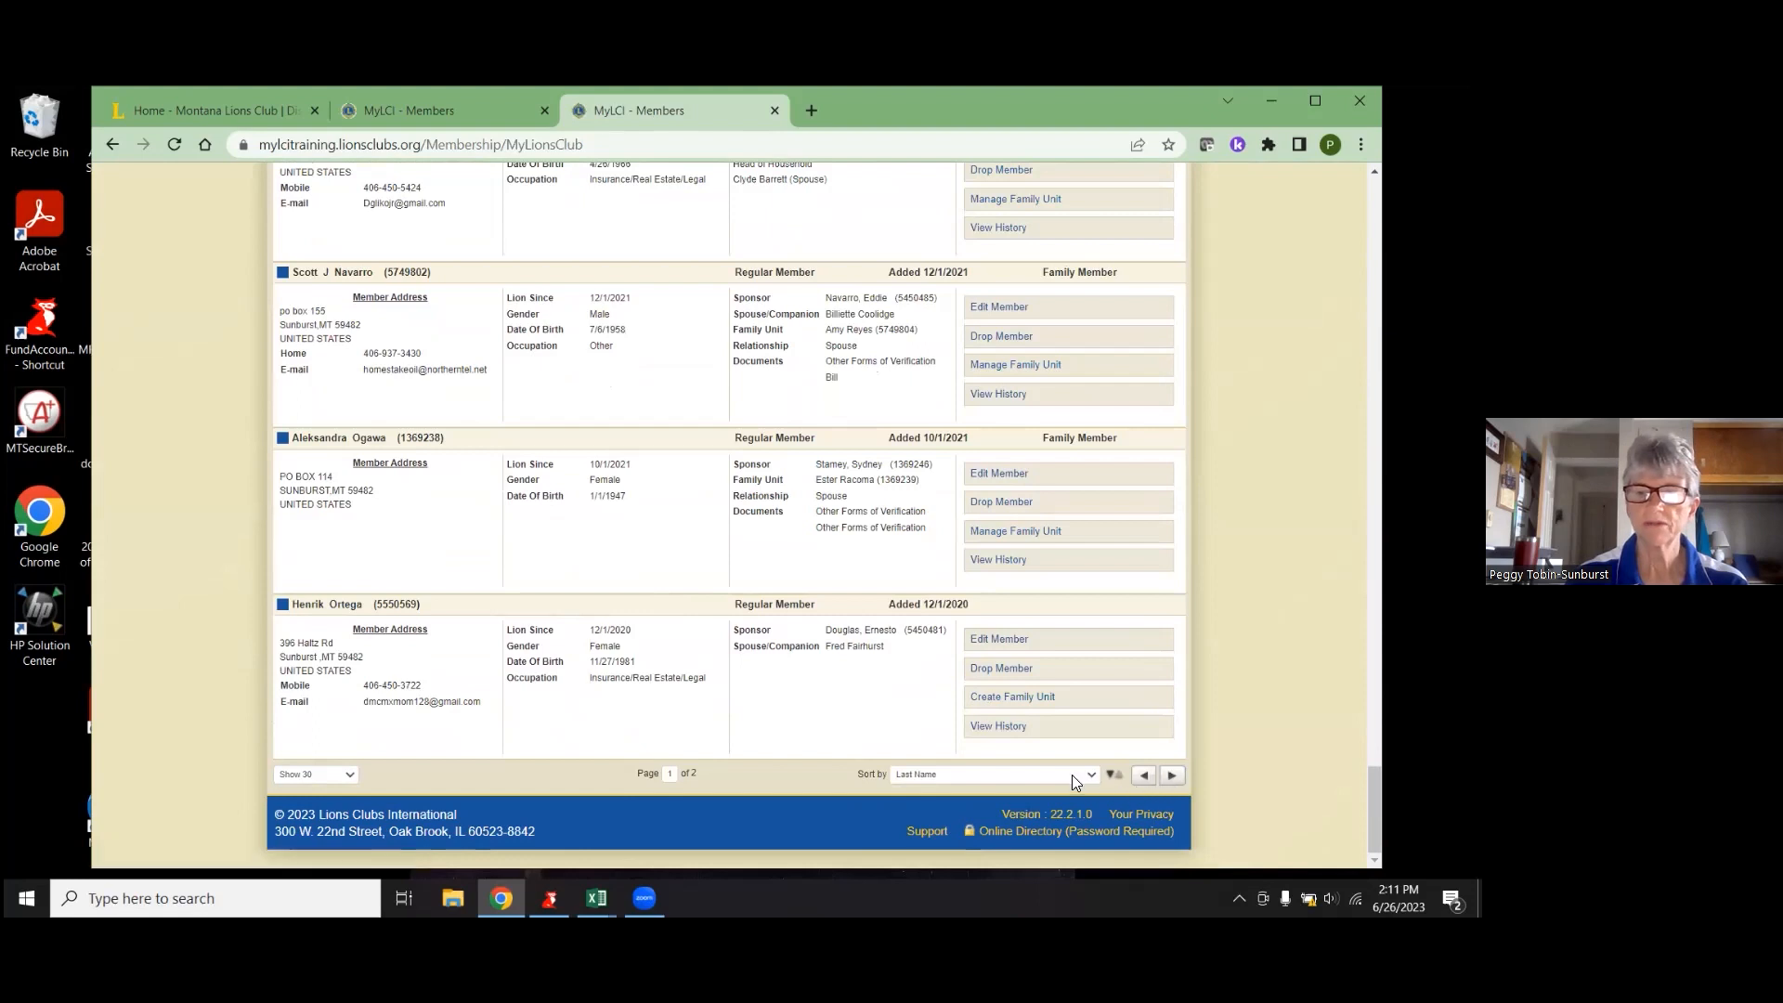
{"action": "left_click", "coordinate": [1038, 774]}
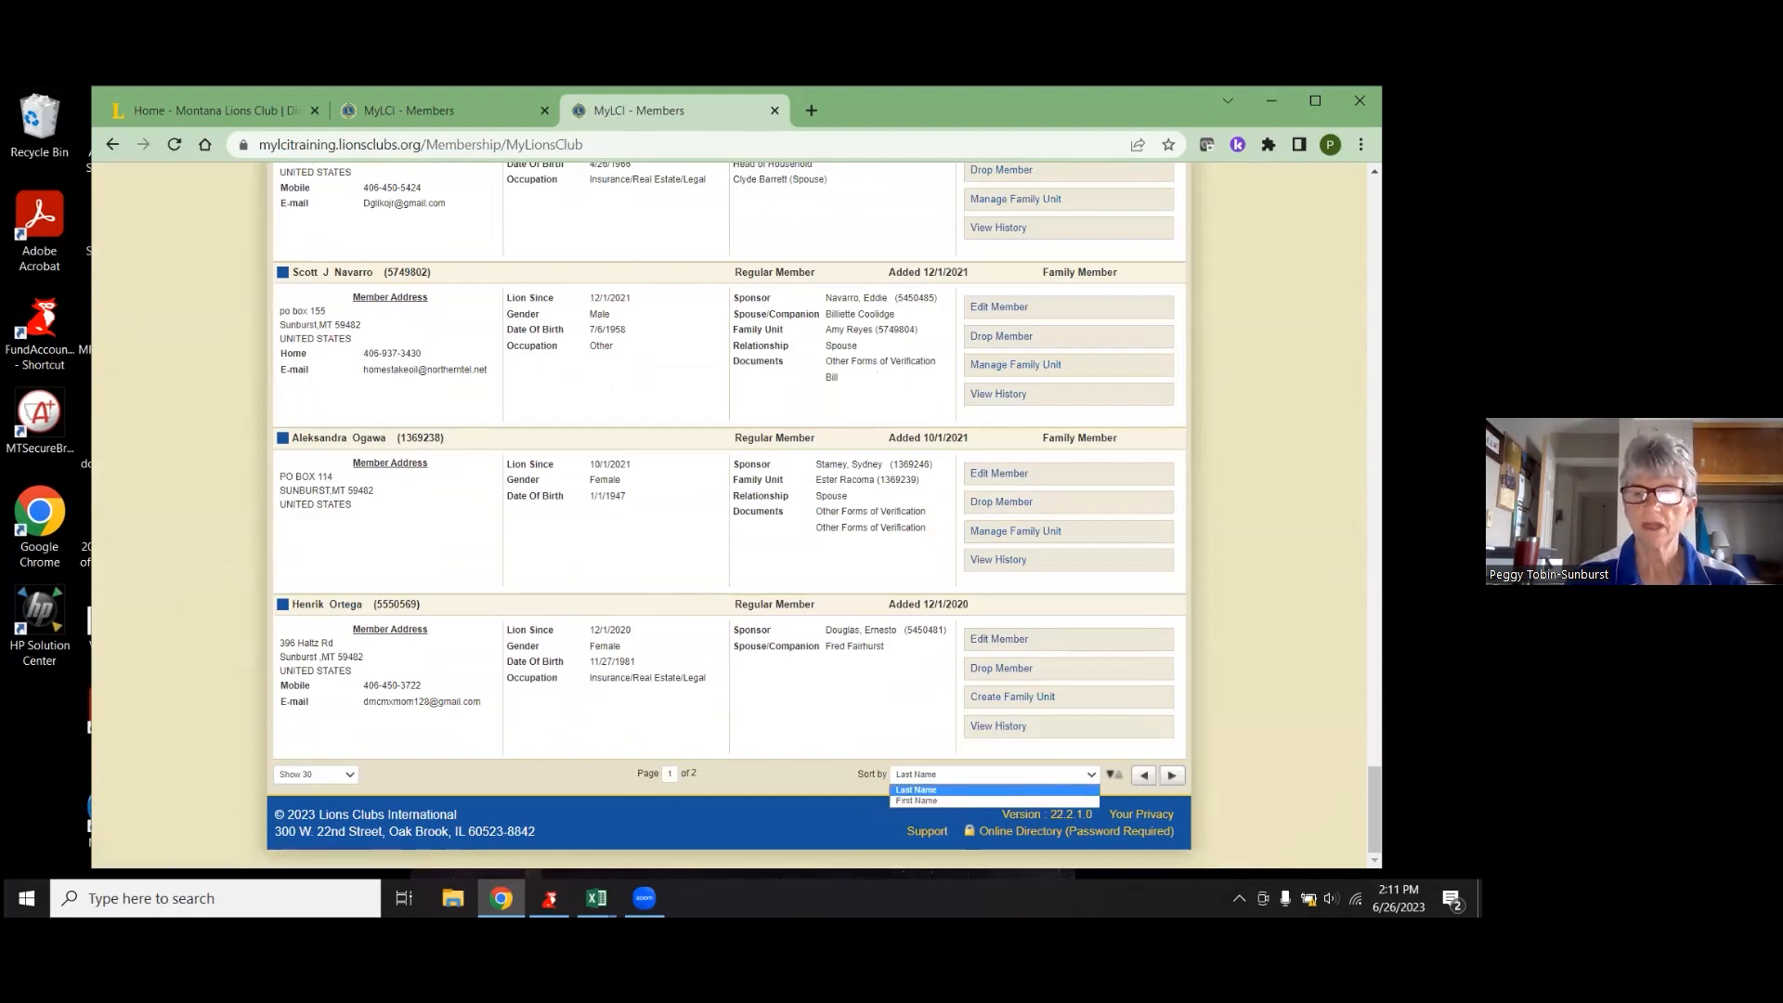
{"action": "left_click", "coordinate": [1173, 780]}
{"action": "left_click", "coordinate": [1173, 778]}
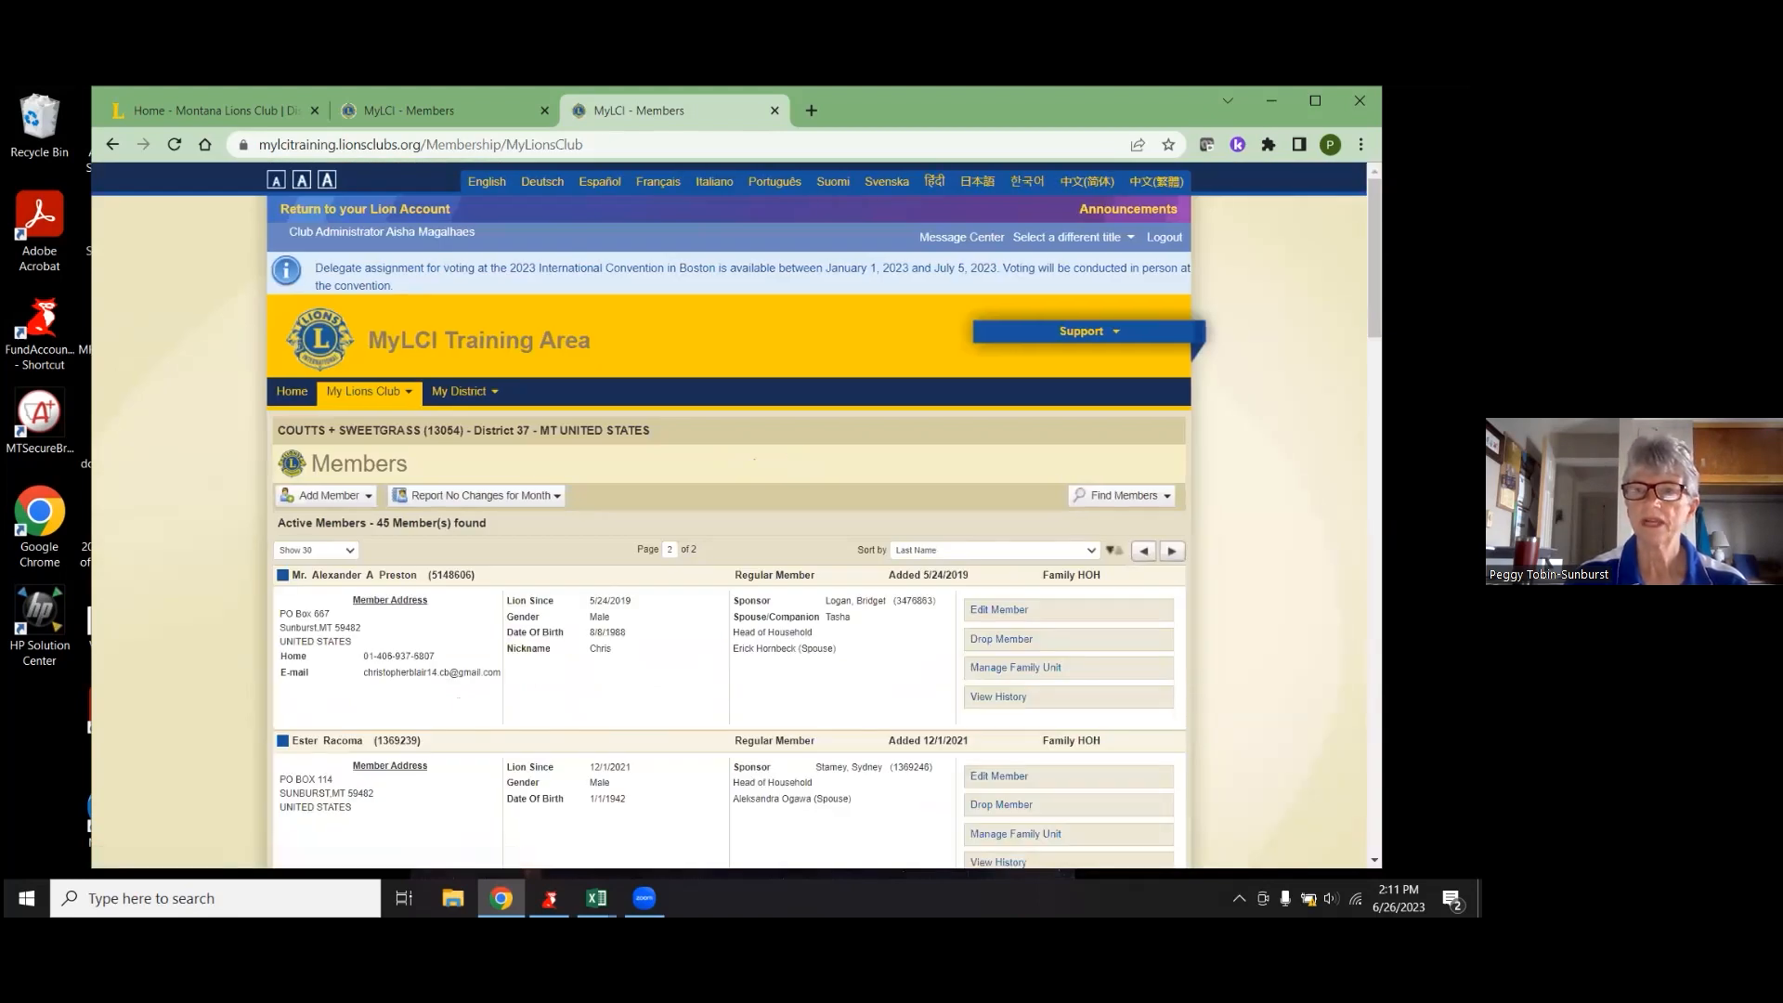
{"action": "scroll", "coordinate": [729, 515], "scroll_direction": "down", "scroll_amount": 9}
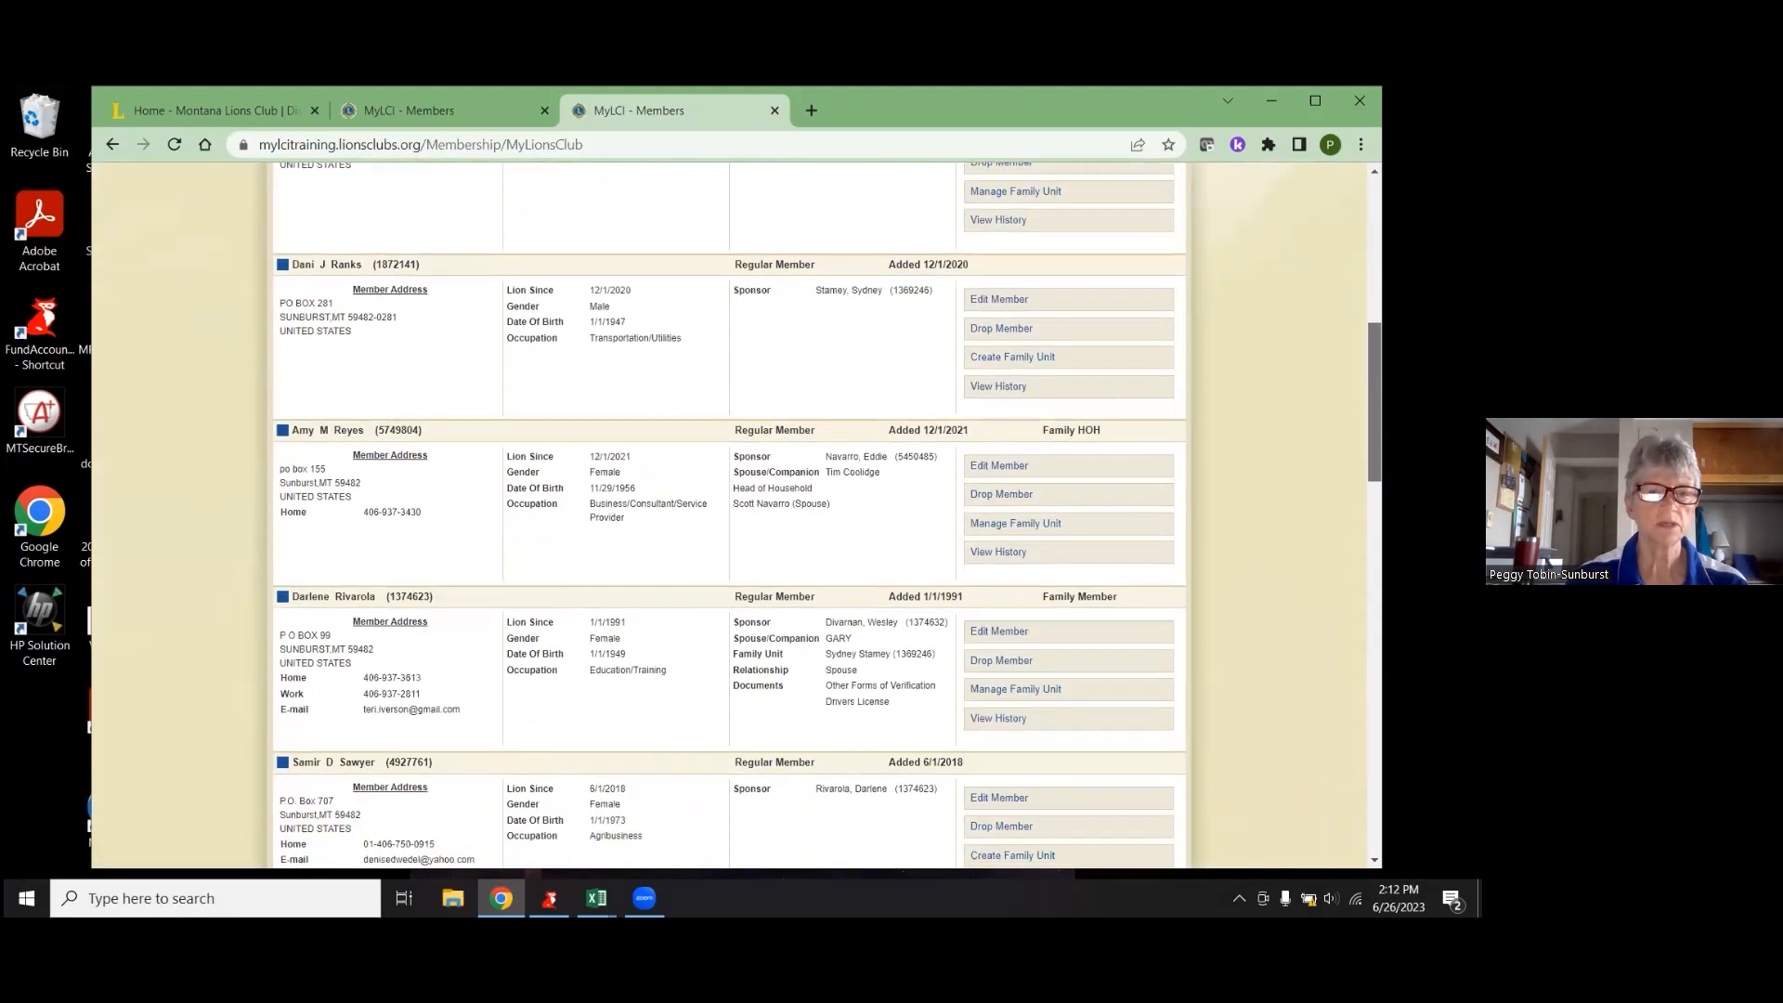
{"action": "scroll", "coordinate": [728, 516], "scroll_direction": "down", "scroll_amount": 5}
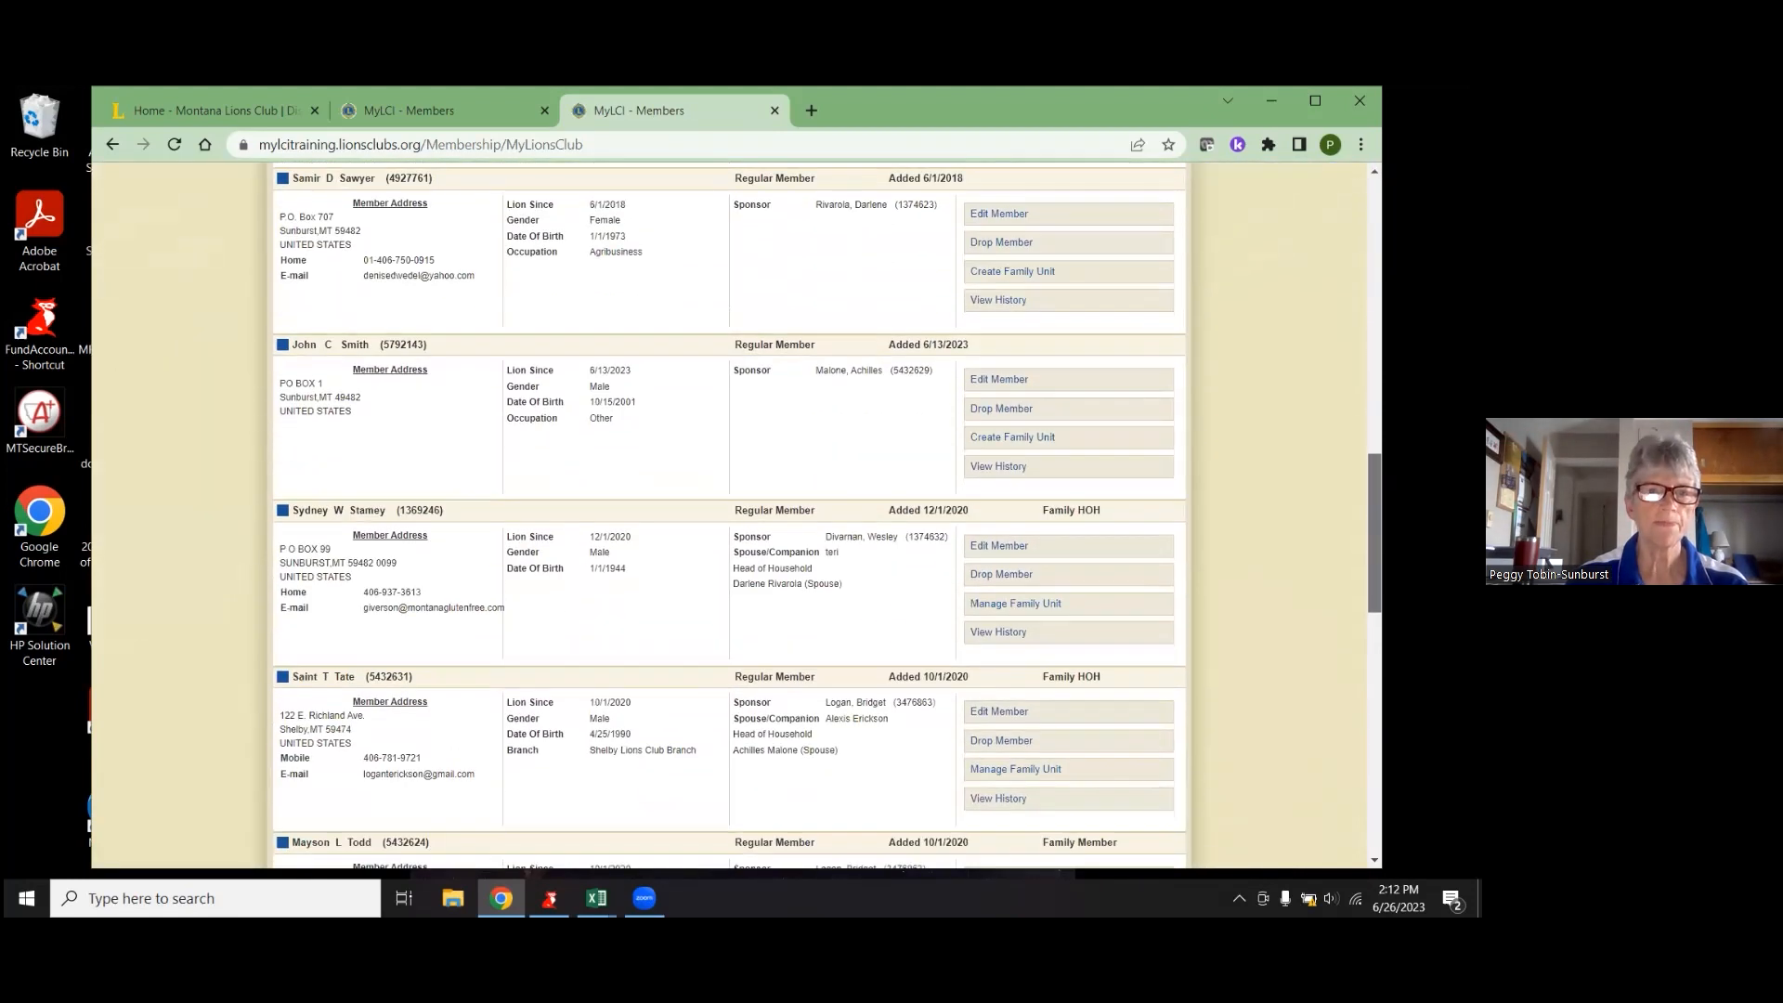
- Edit the new member's record and enter their work phone country code, area code and number
{"action": "left_click", "coordinate": [1002, 380]}
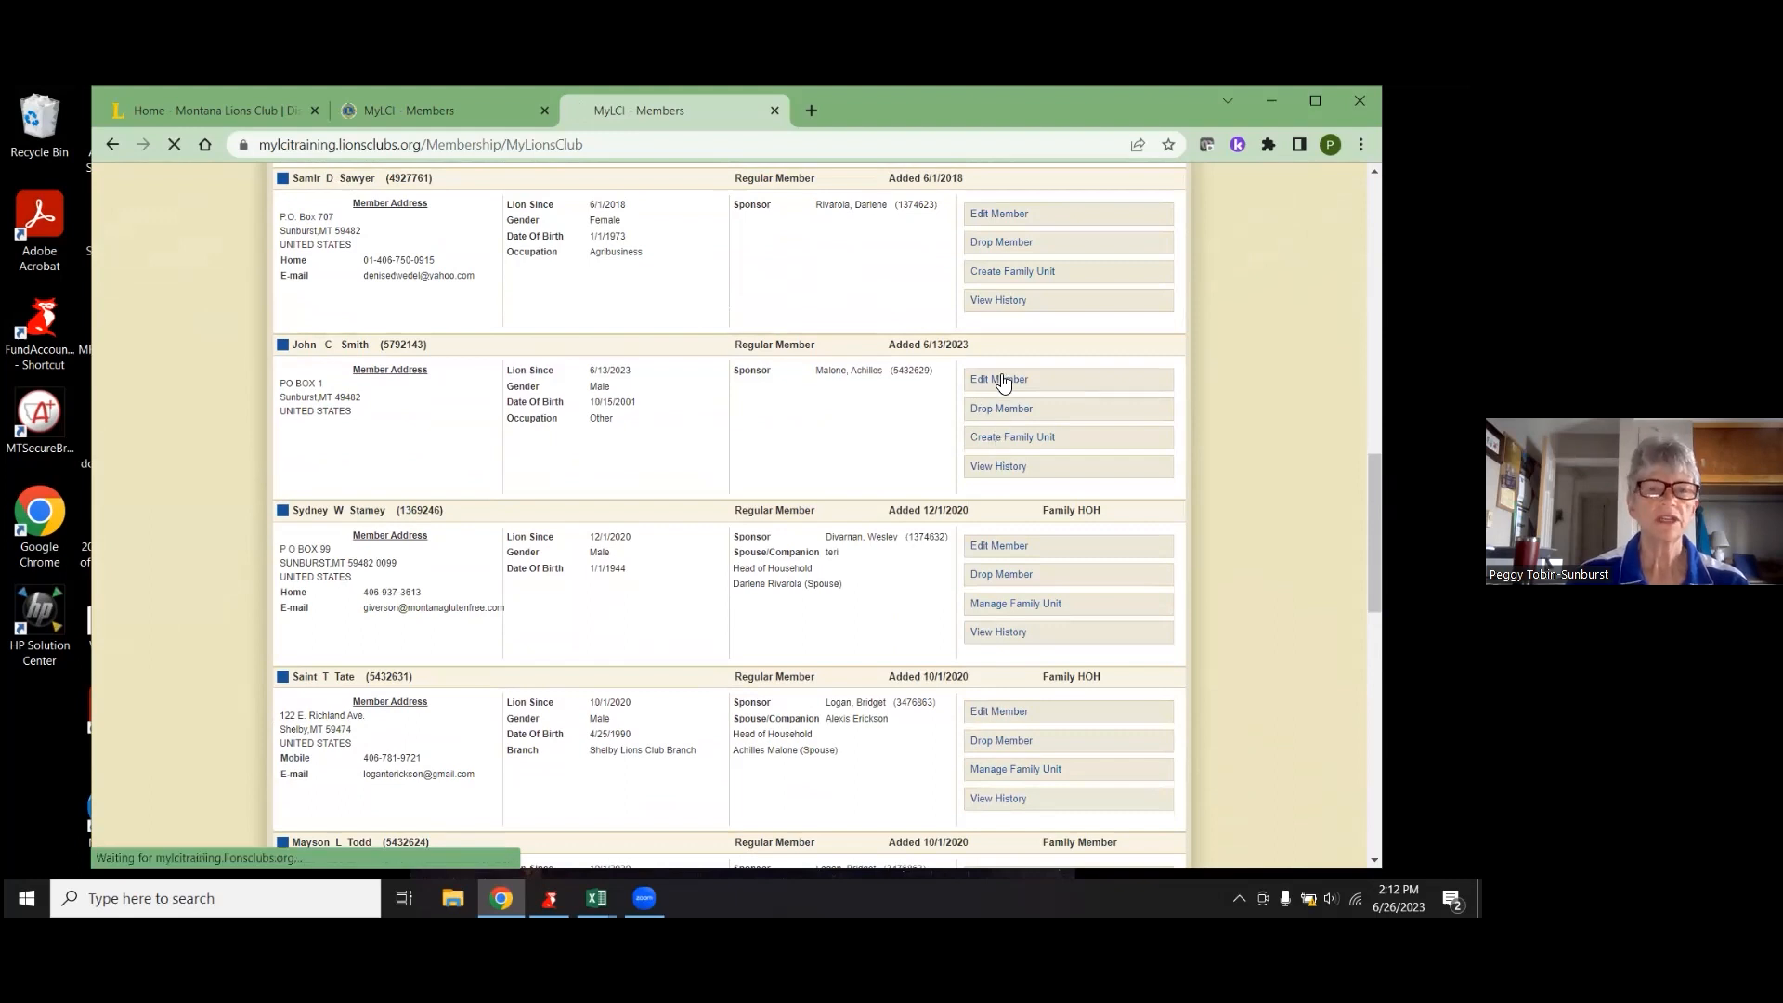
{"action": "scroll", "coordinate": [706, 631], "scroll_direction": "down", "scroll_amount": 5}
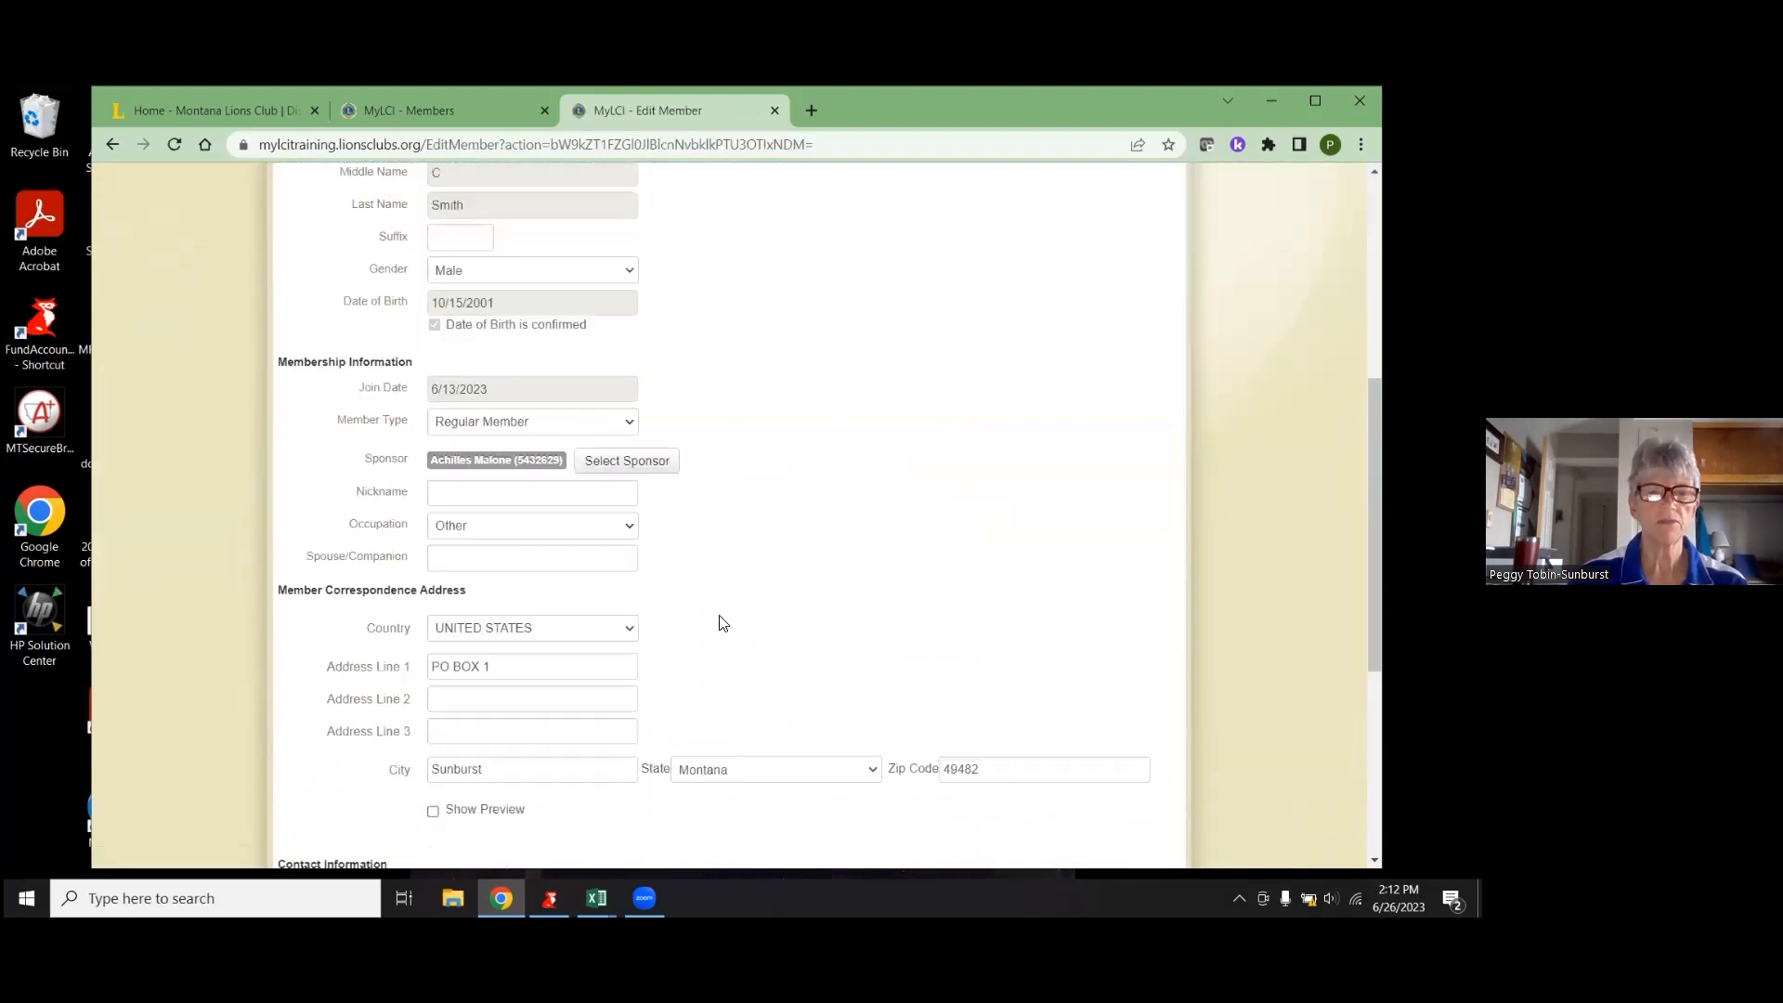
{"action": "scroll", "coordinate": [722, 622], "scroll_direction": "down", "scroll_amount": 3}
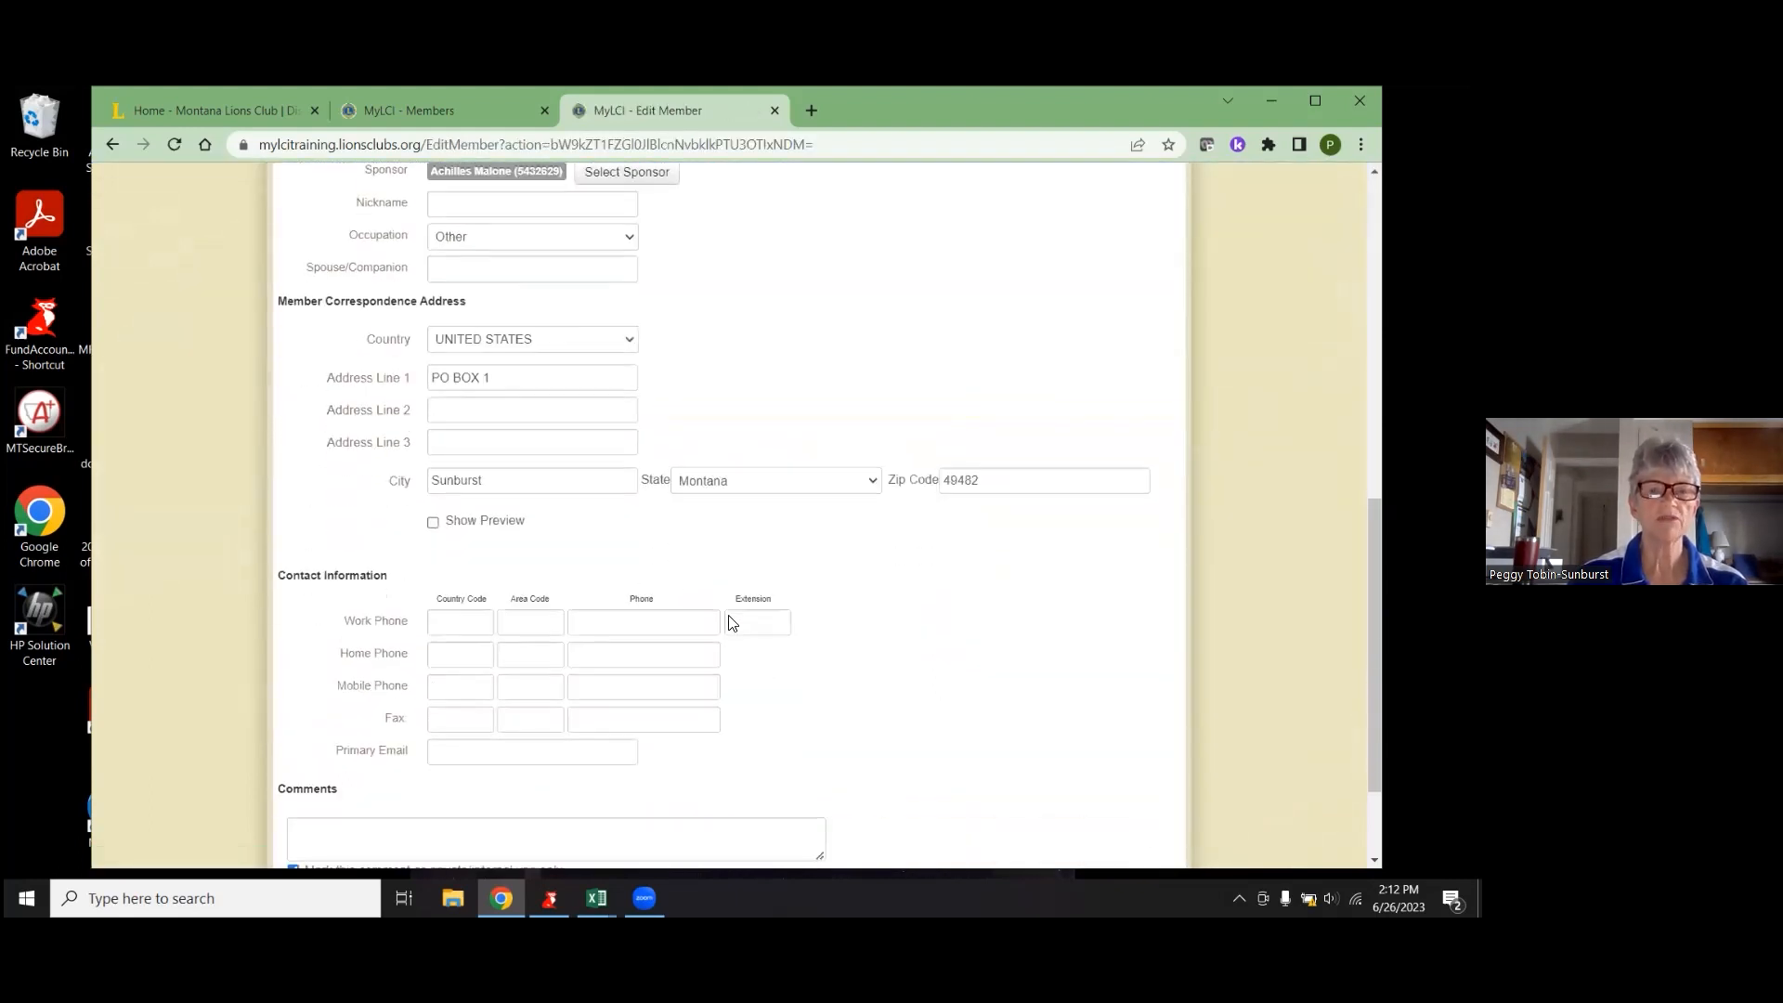
{"action": "left_click", "coordinate": [470, 623]}
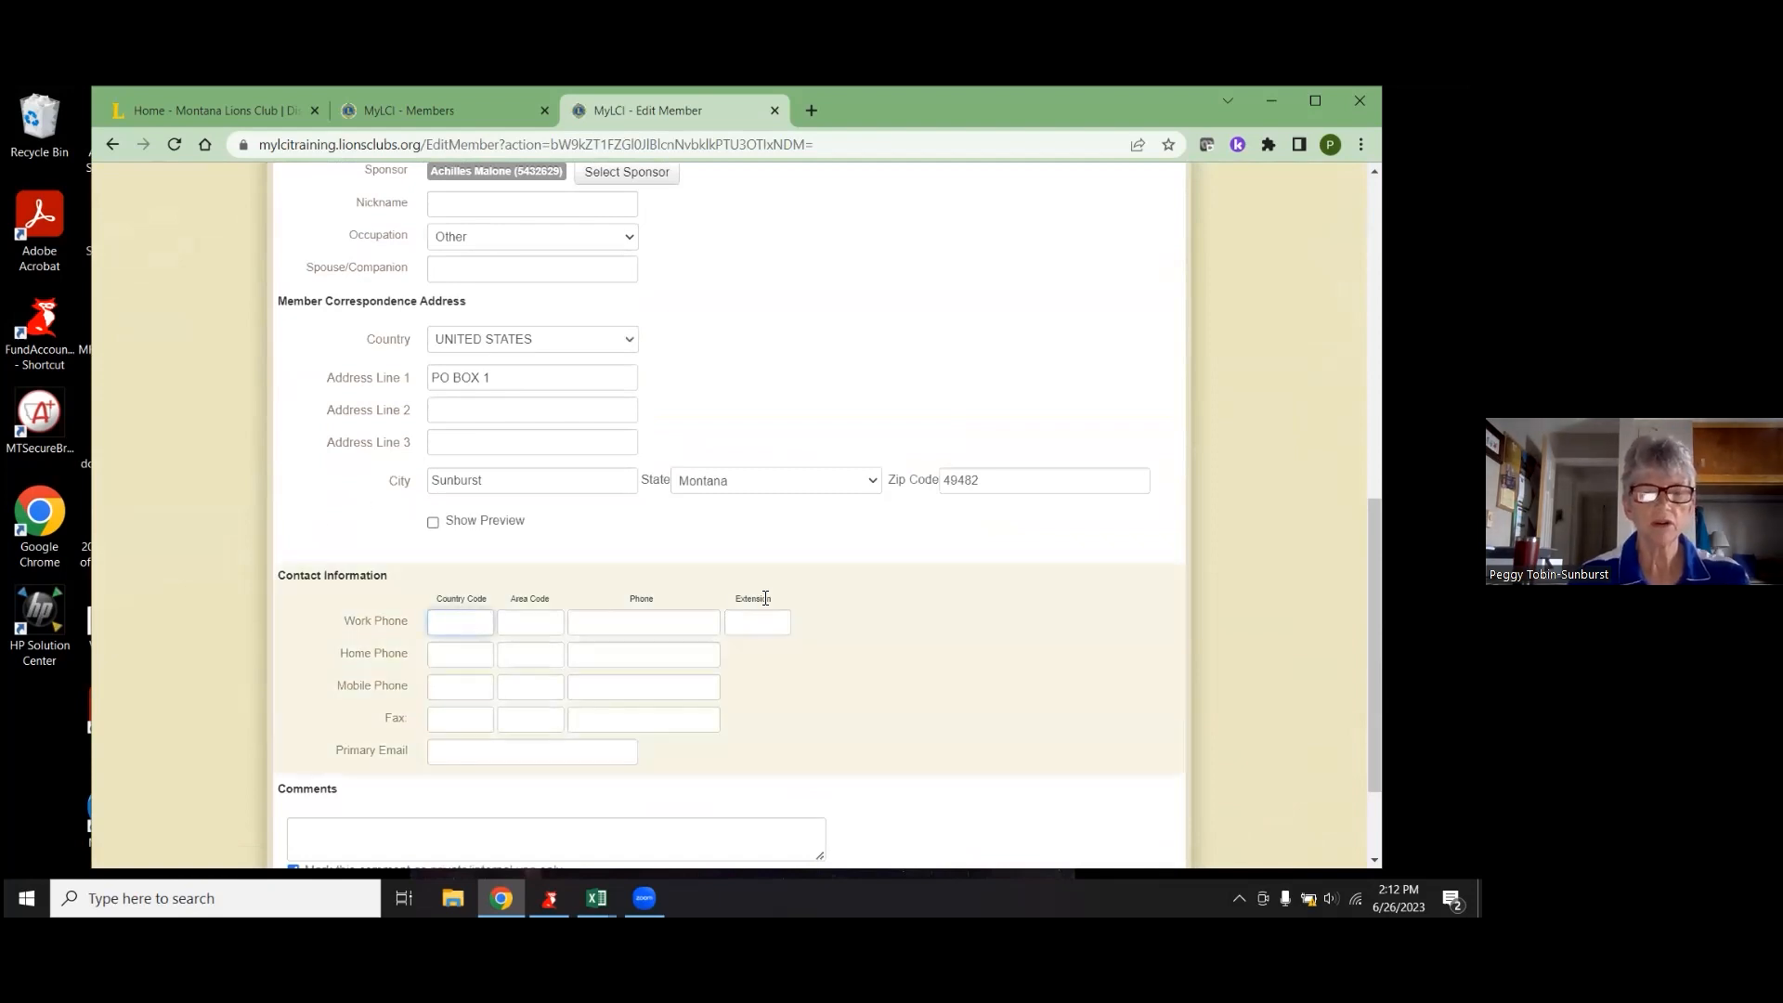
{"action": "right_click", "coordinate": [765, 600]}
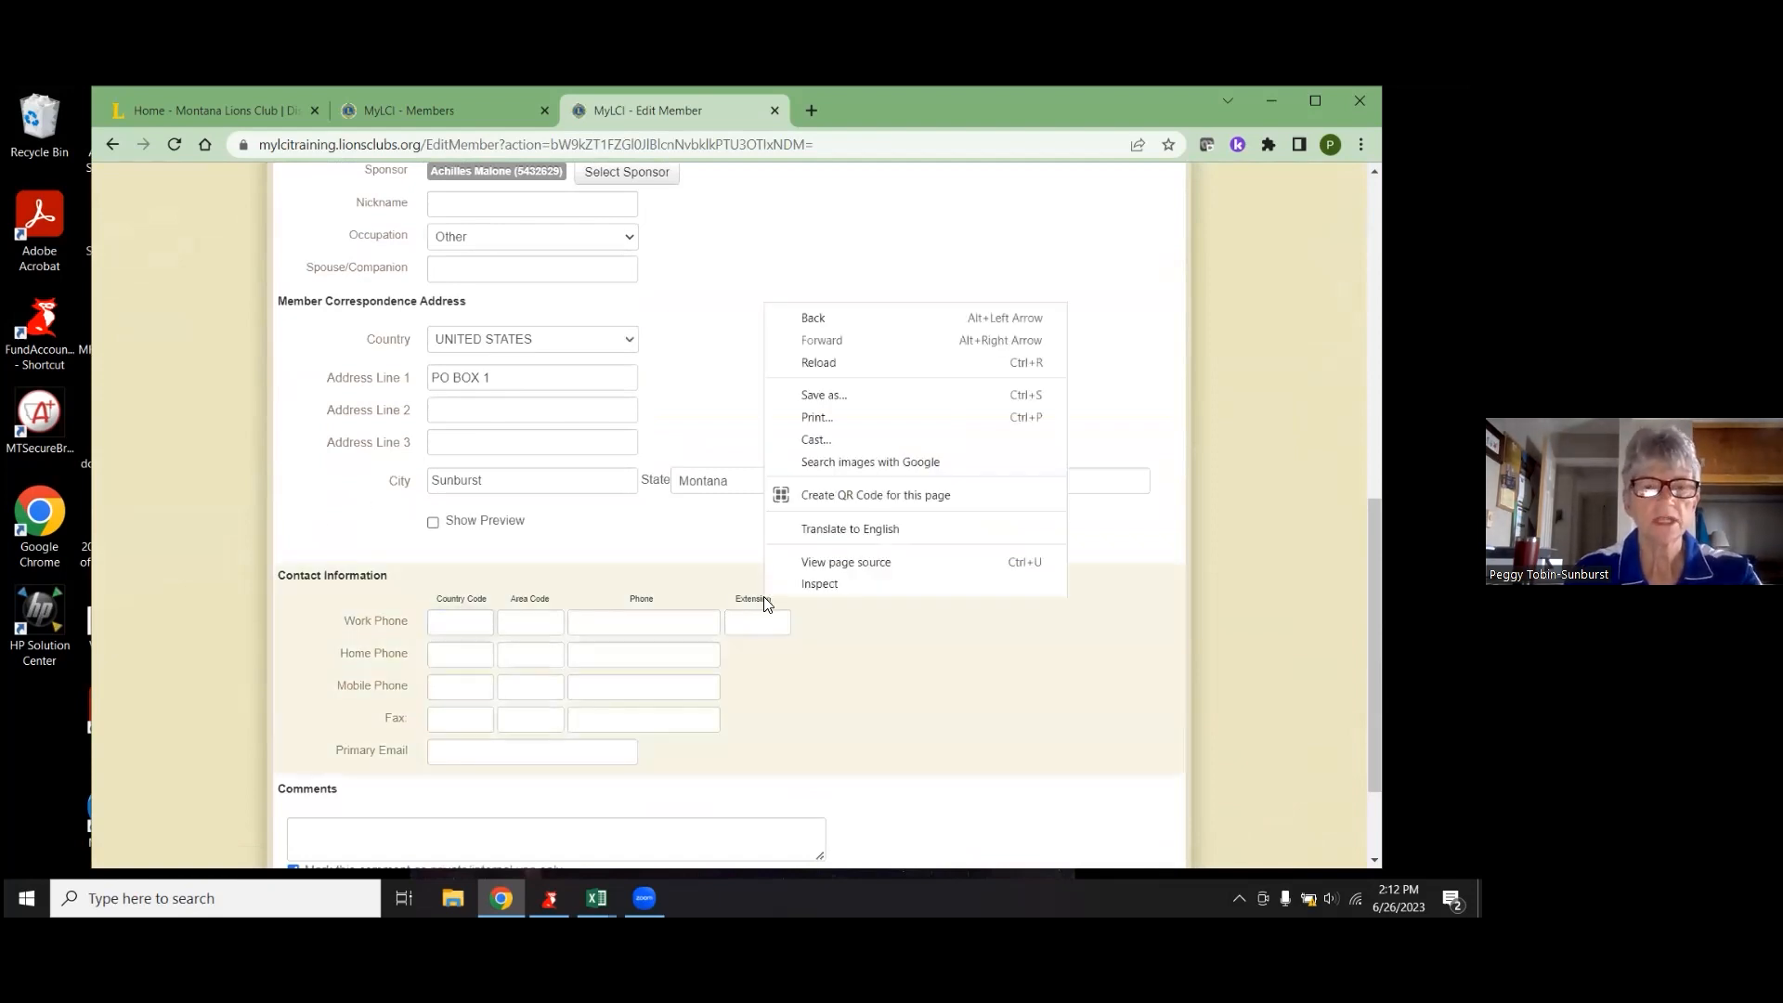
{"action": "left_click", "coordinate": [462, 623]}
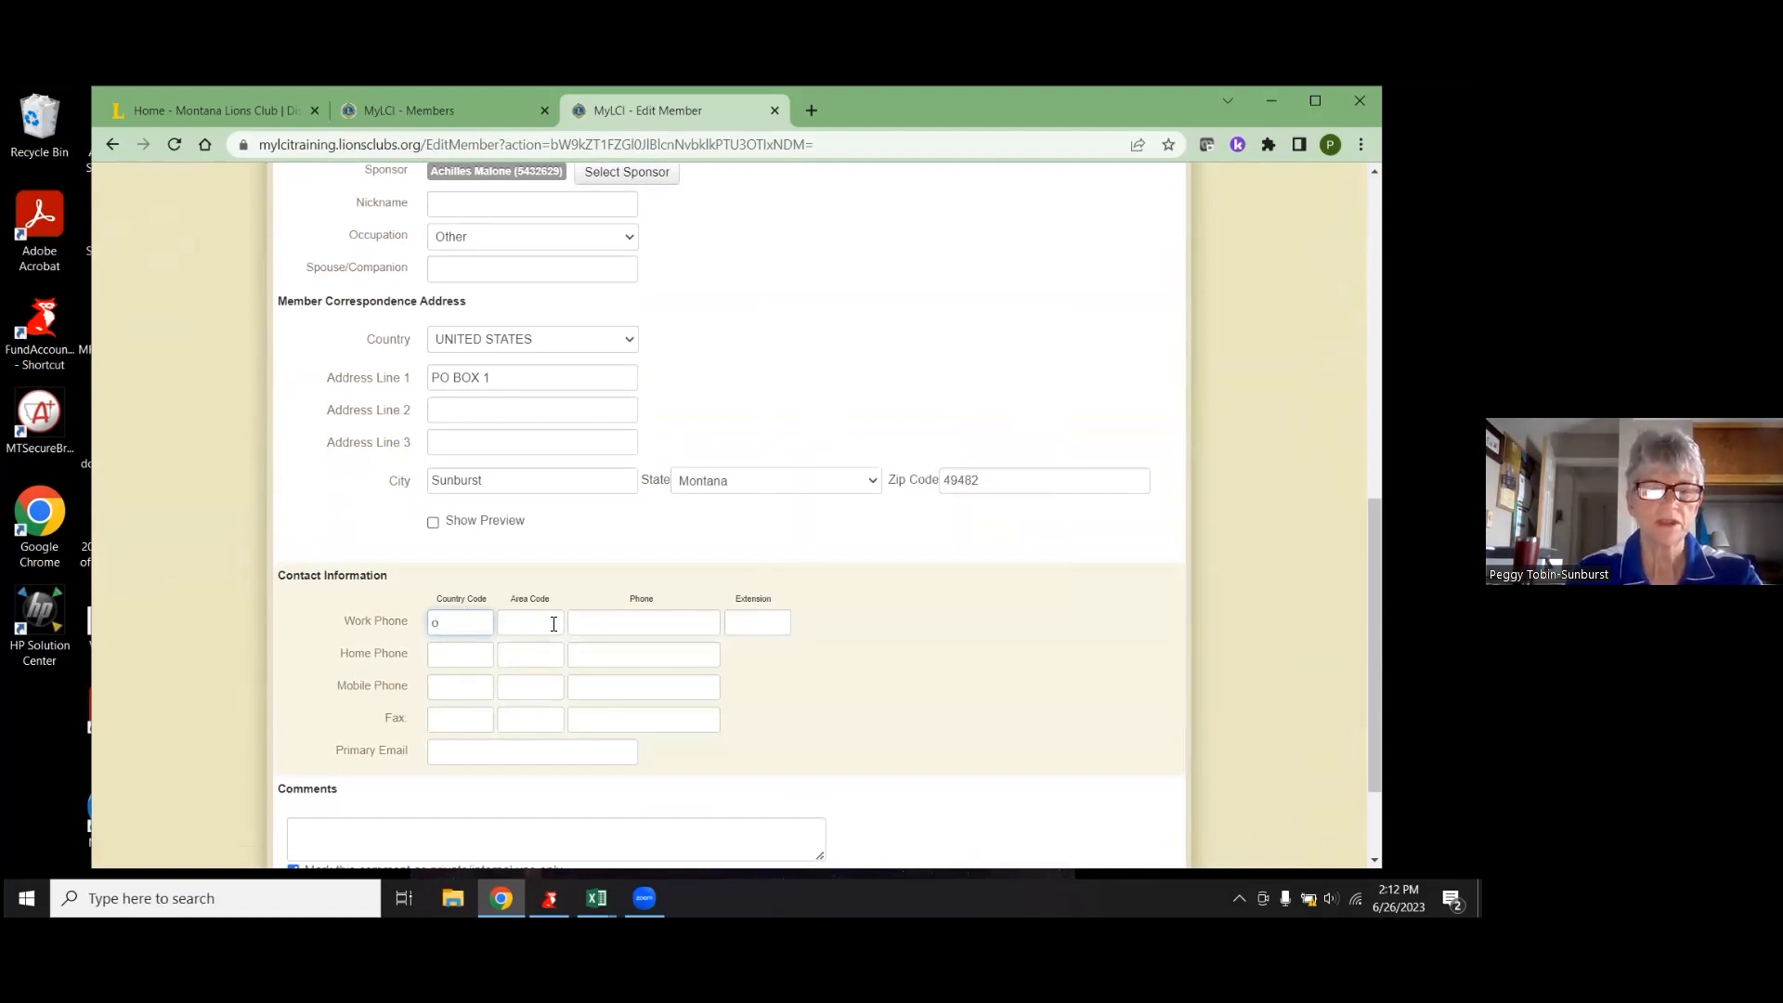
{"action": "left_click", "coordinate": [553, 624]}
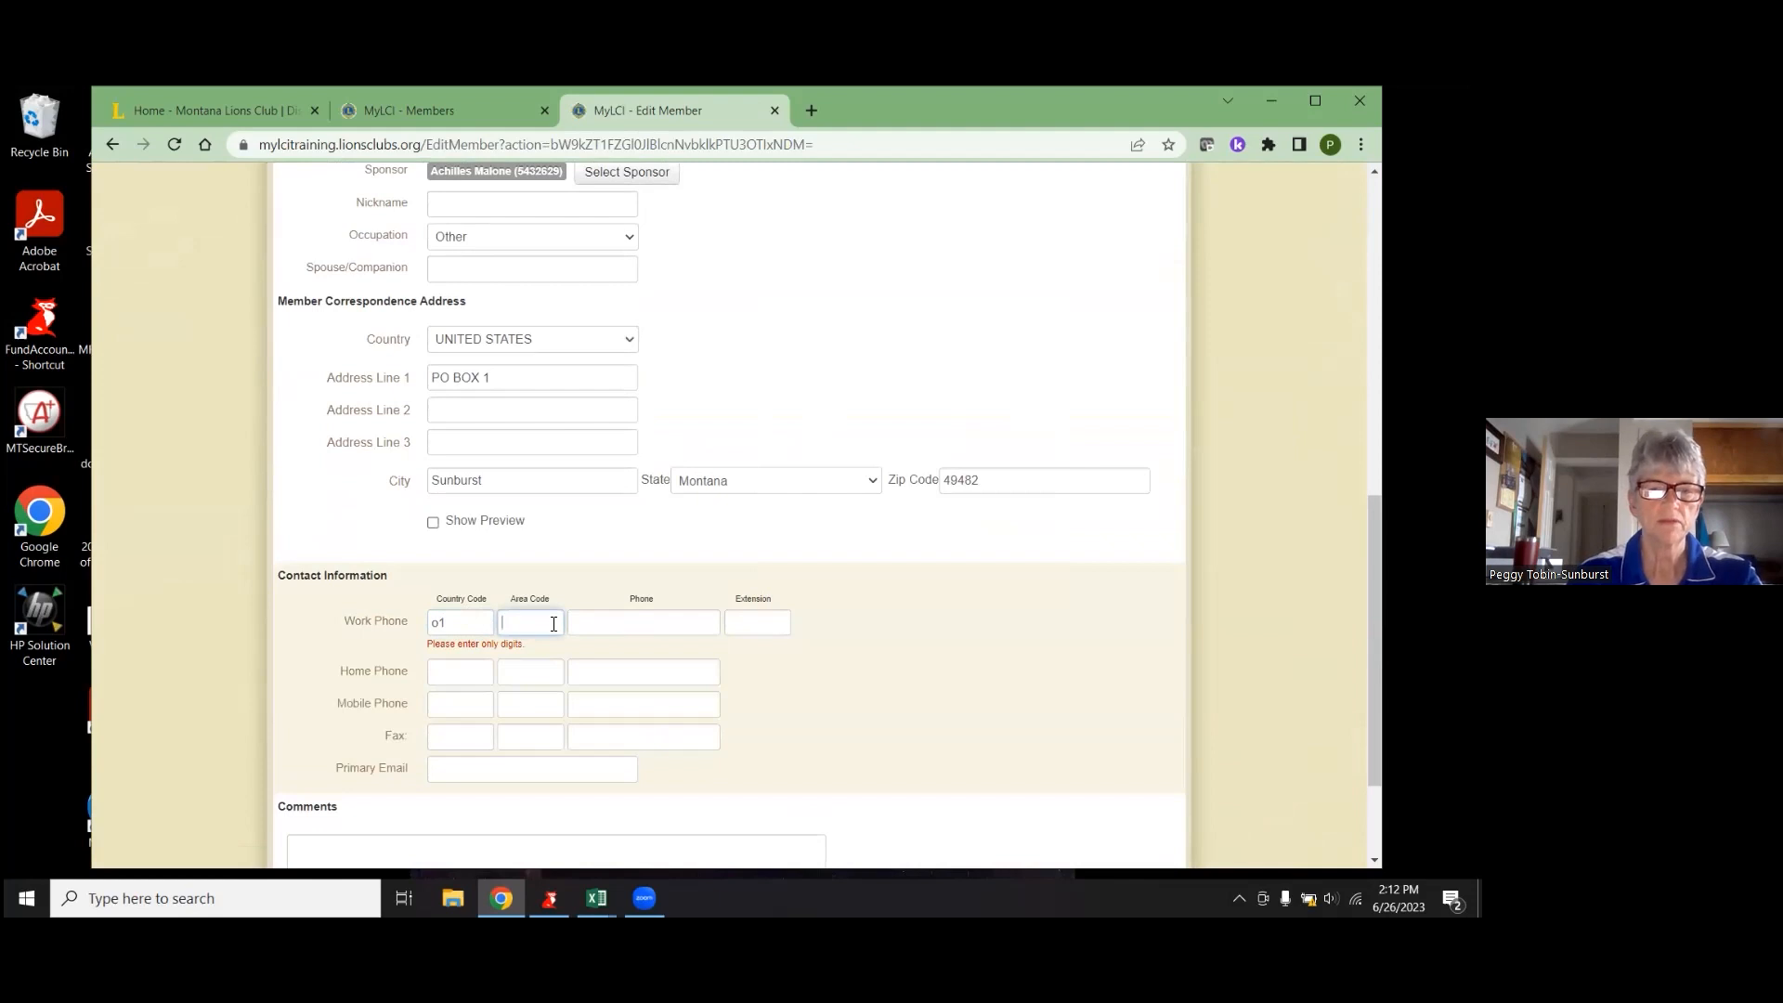
{"action": "left_click_drag", "start_coordinate": [449, 626], "coordinate": [128, 626]}
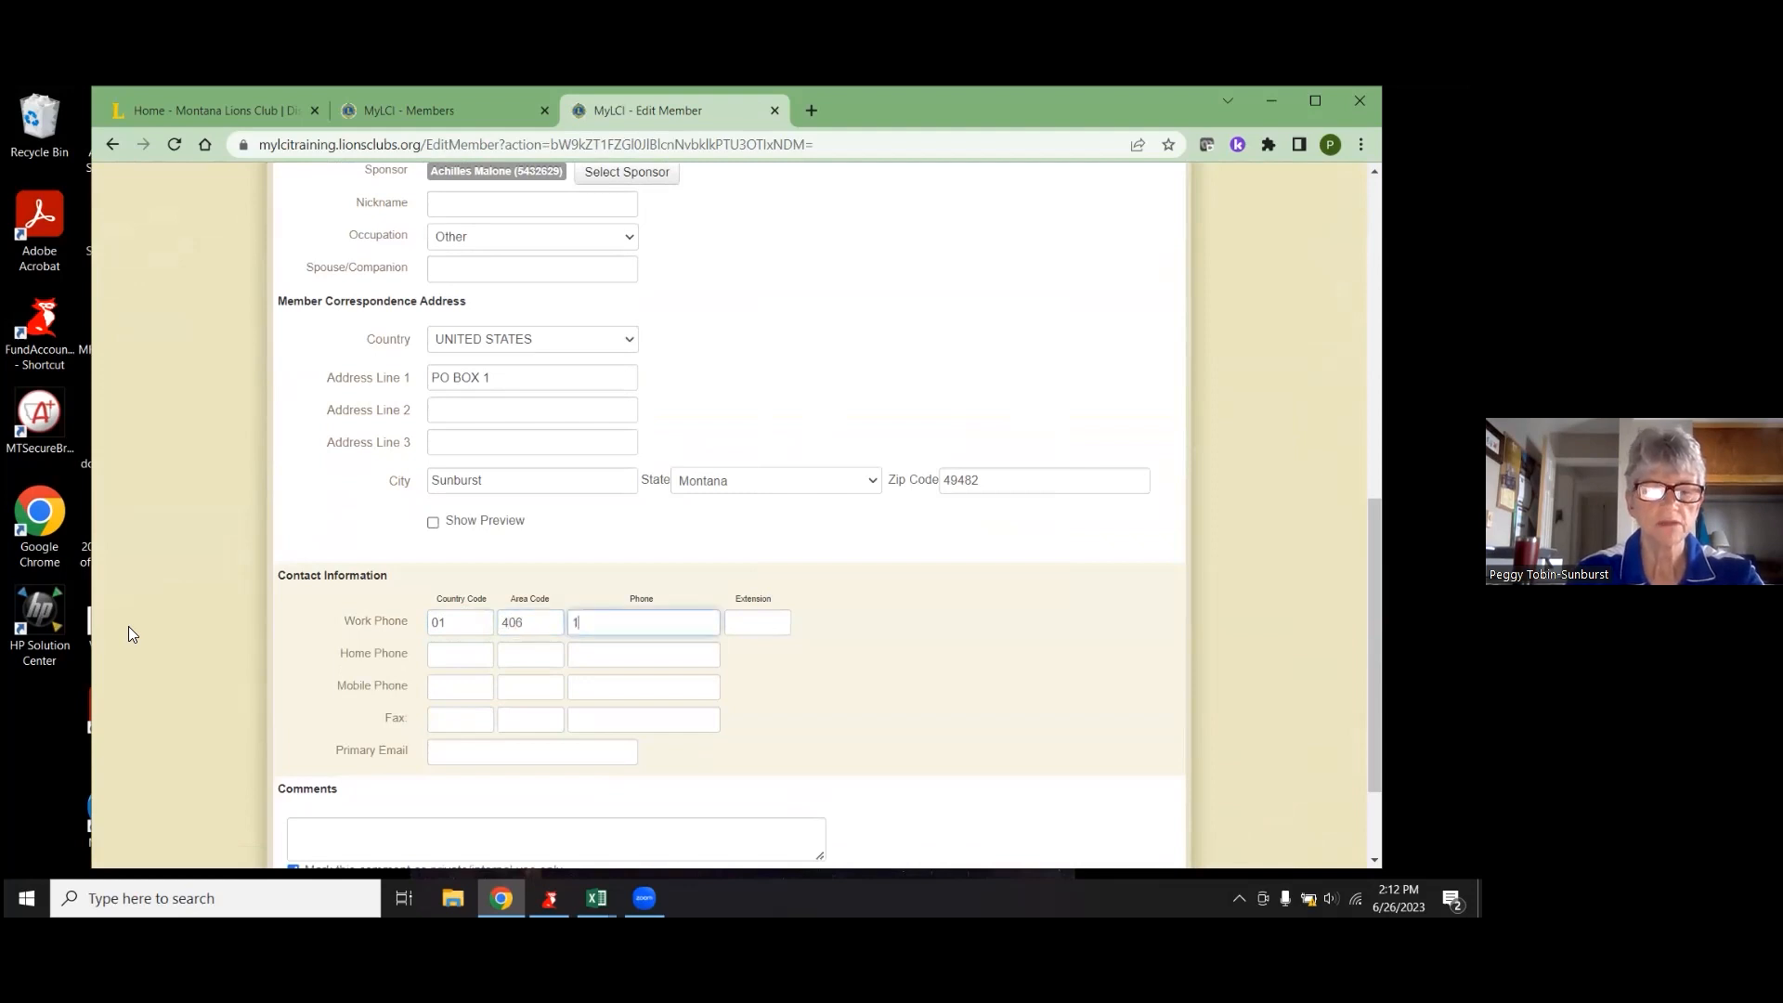
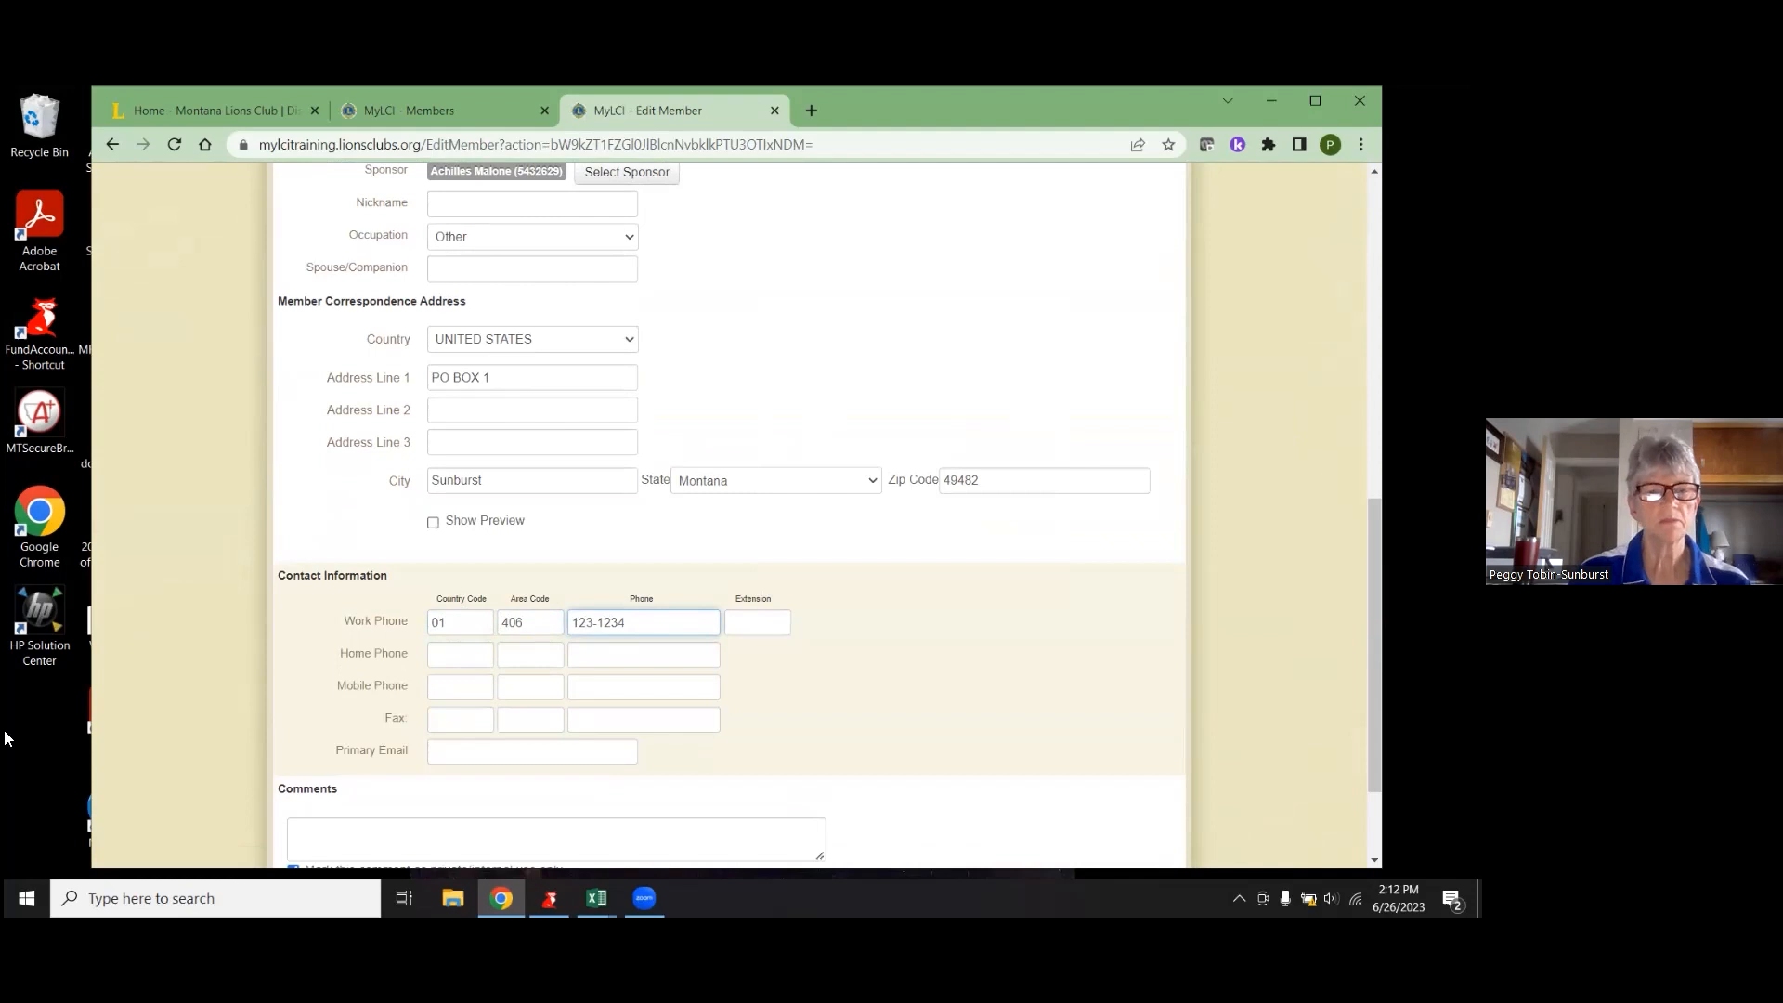
{"action": "left_click", "coordinate": [468, 648]}
- Add the member's primary email address and save the updated record
{"action": "left_click", "coordinate": [458, 748]}
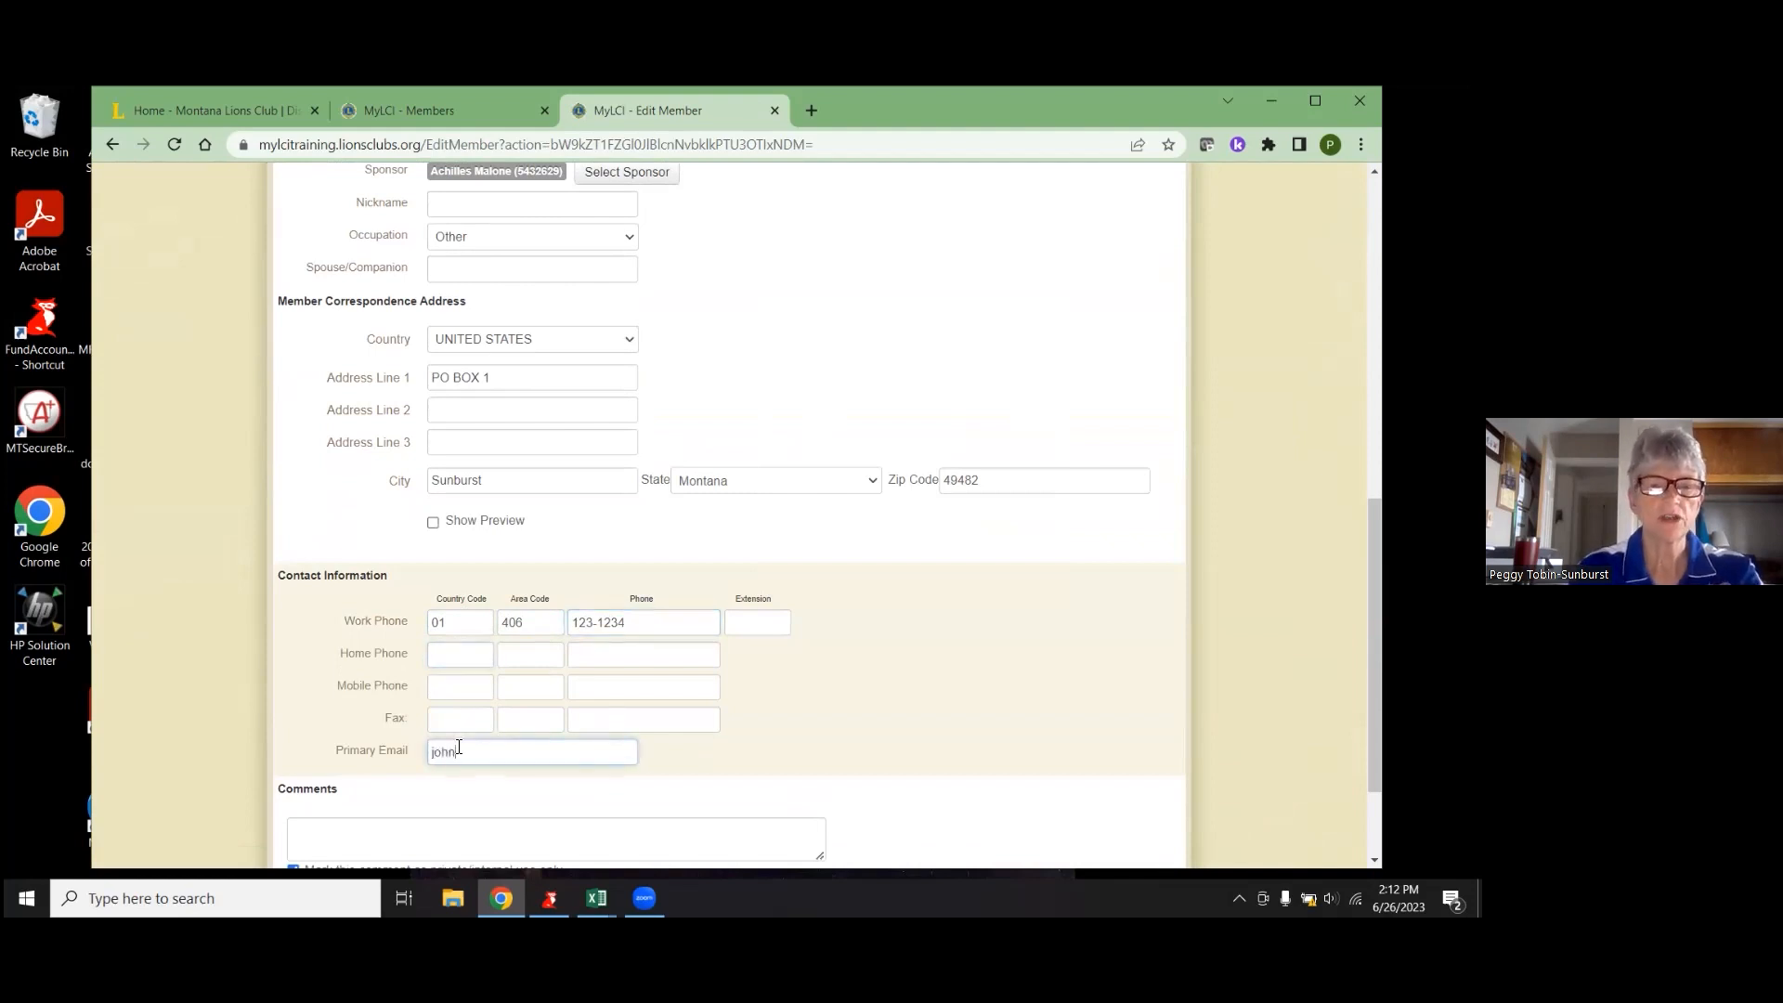
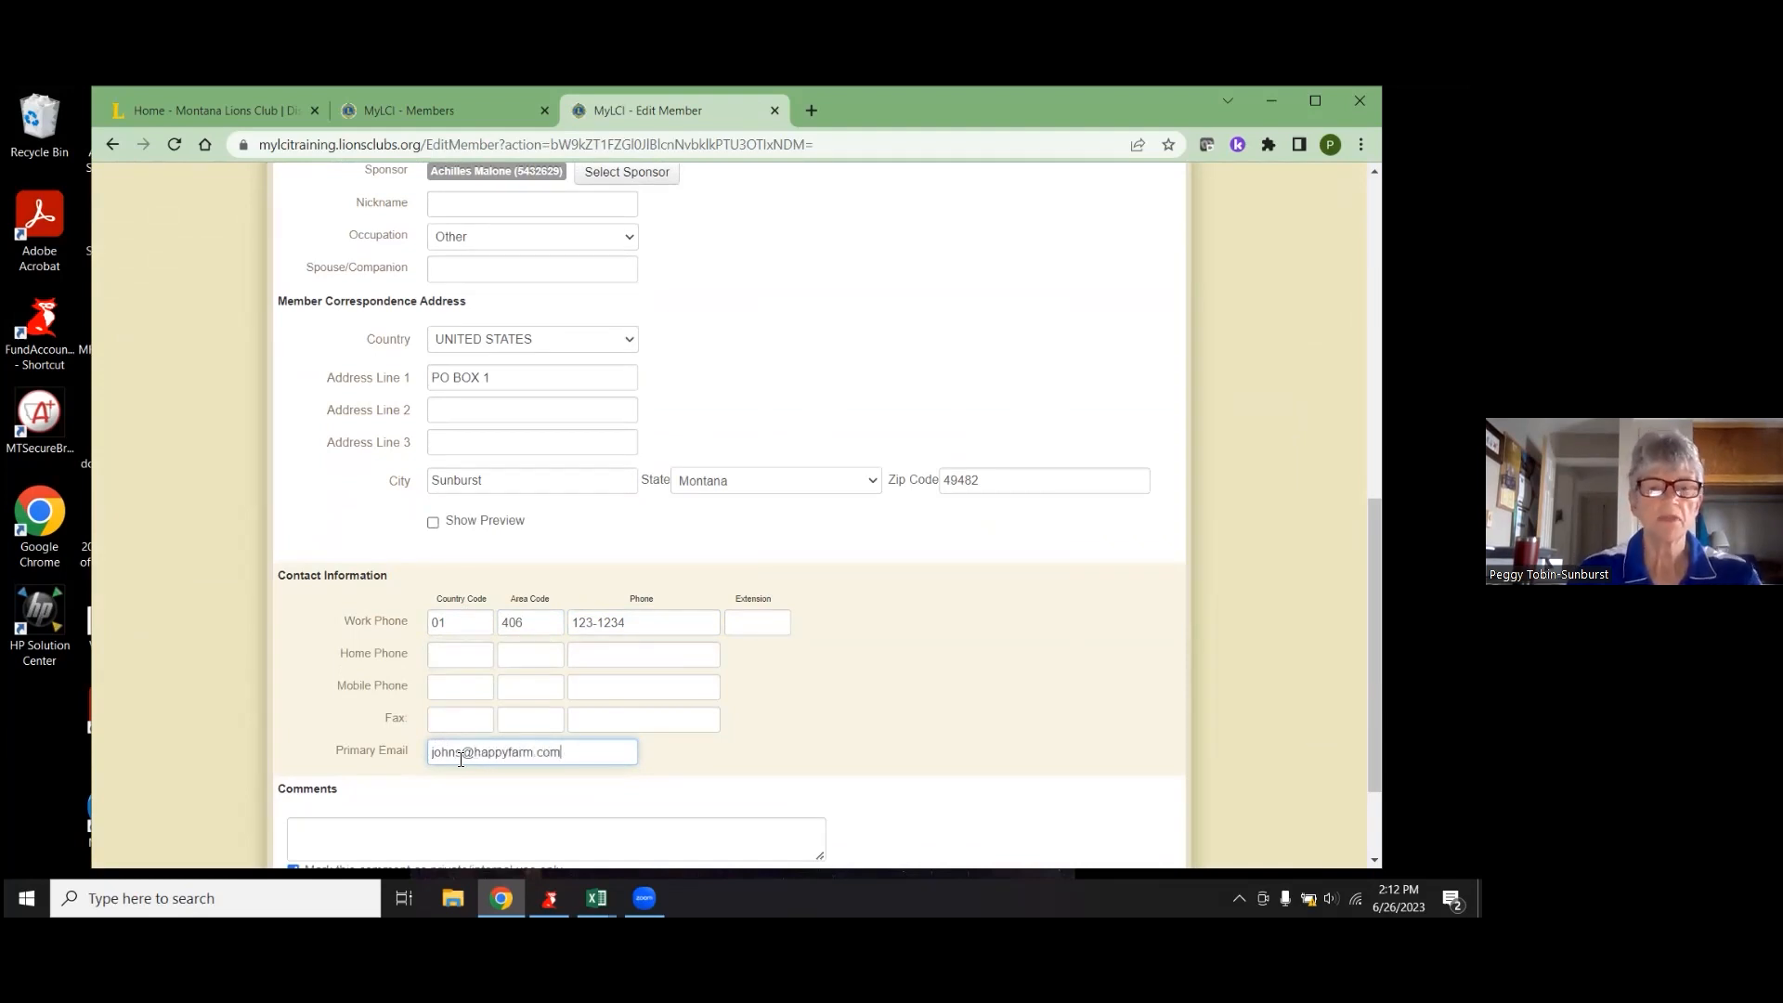
{"action": "scroll", "coordinate": [460, 760], "scroll_direction": "down", "scroll_amount": 2}
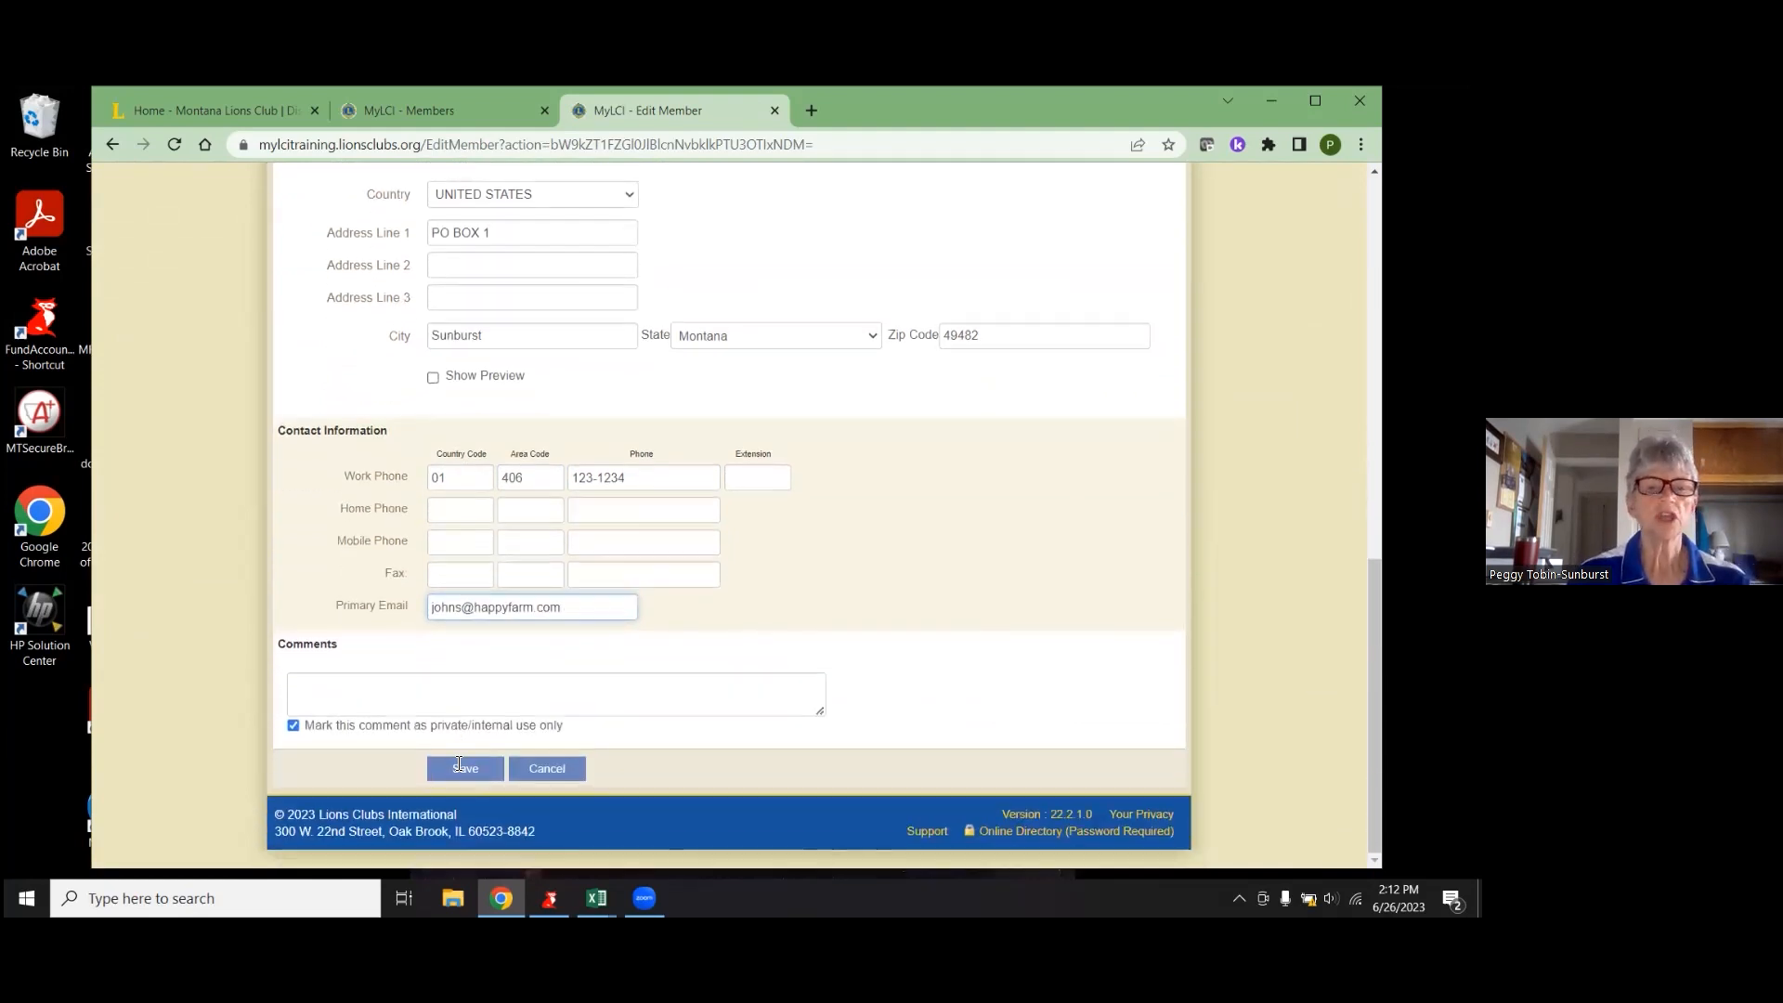
{"action": "left_click", "coordinate": [451, 767]}
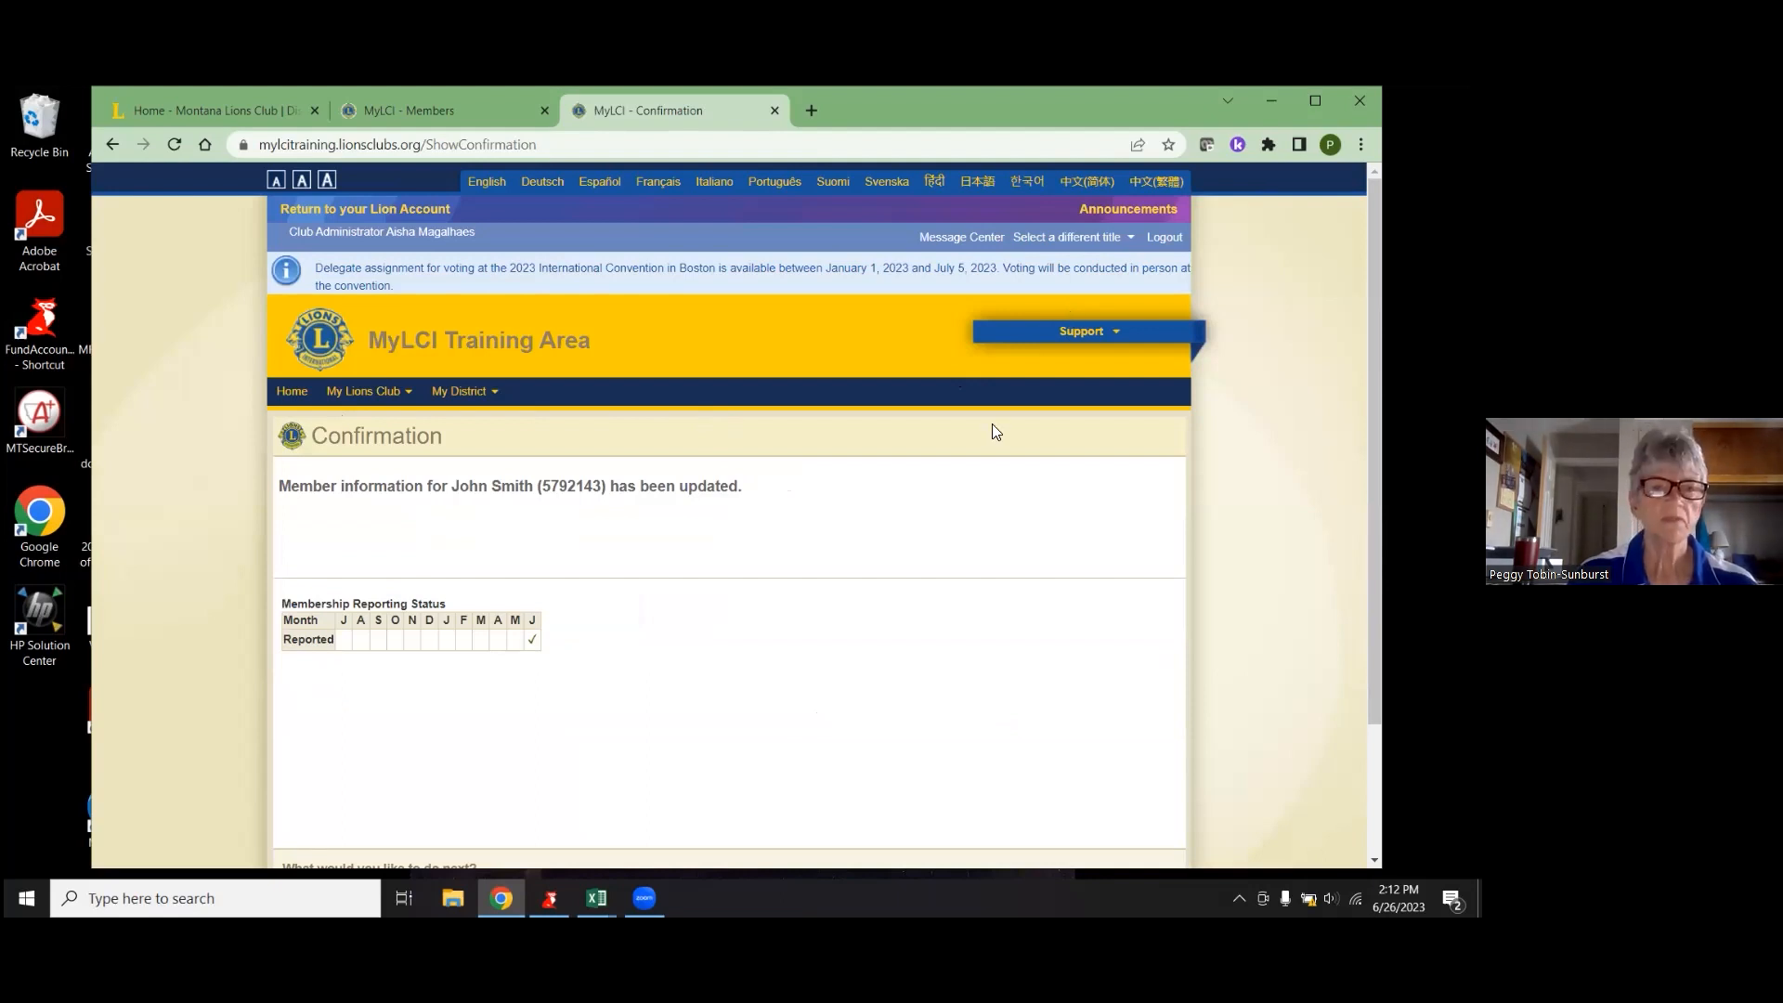
- Return home and reopen the Coutts + Sweetgrass Members roster, now showing 45 active members
{"action": "left_click", "coordinate": [293, 393]}
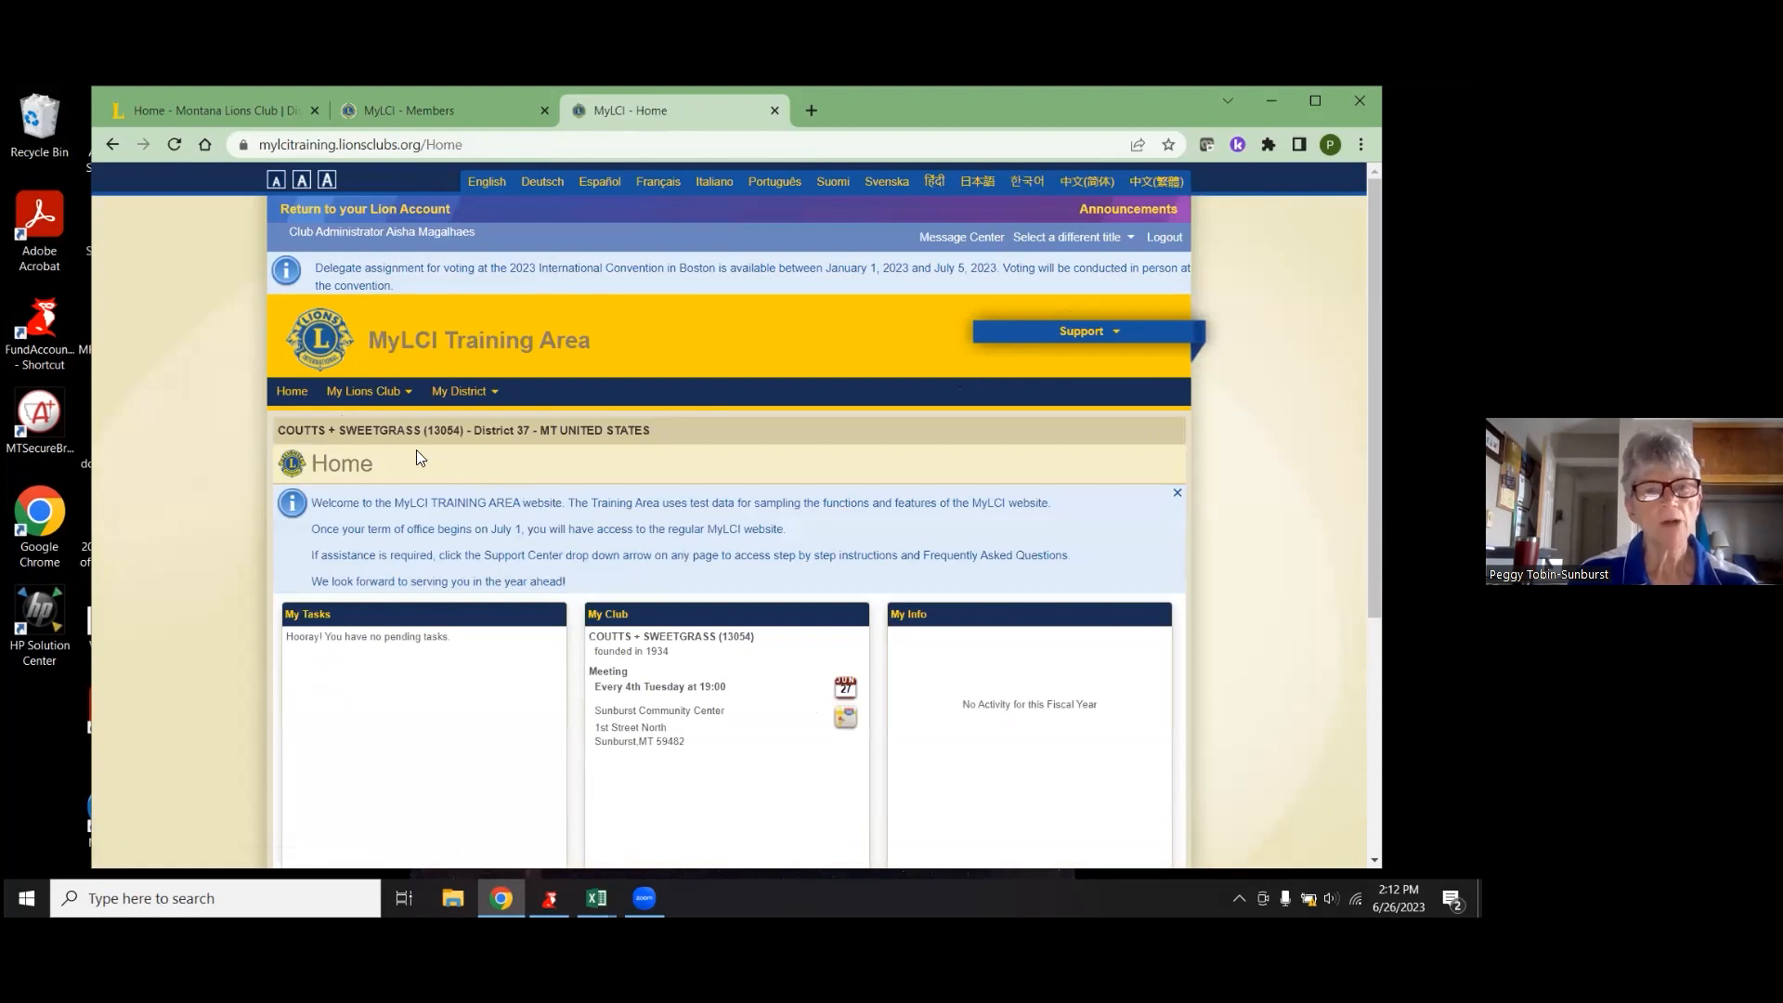
{"action": "left_click", "coordinate": [388, 417]}
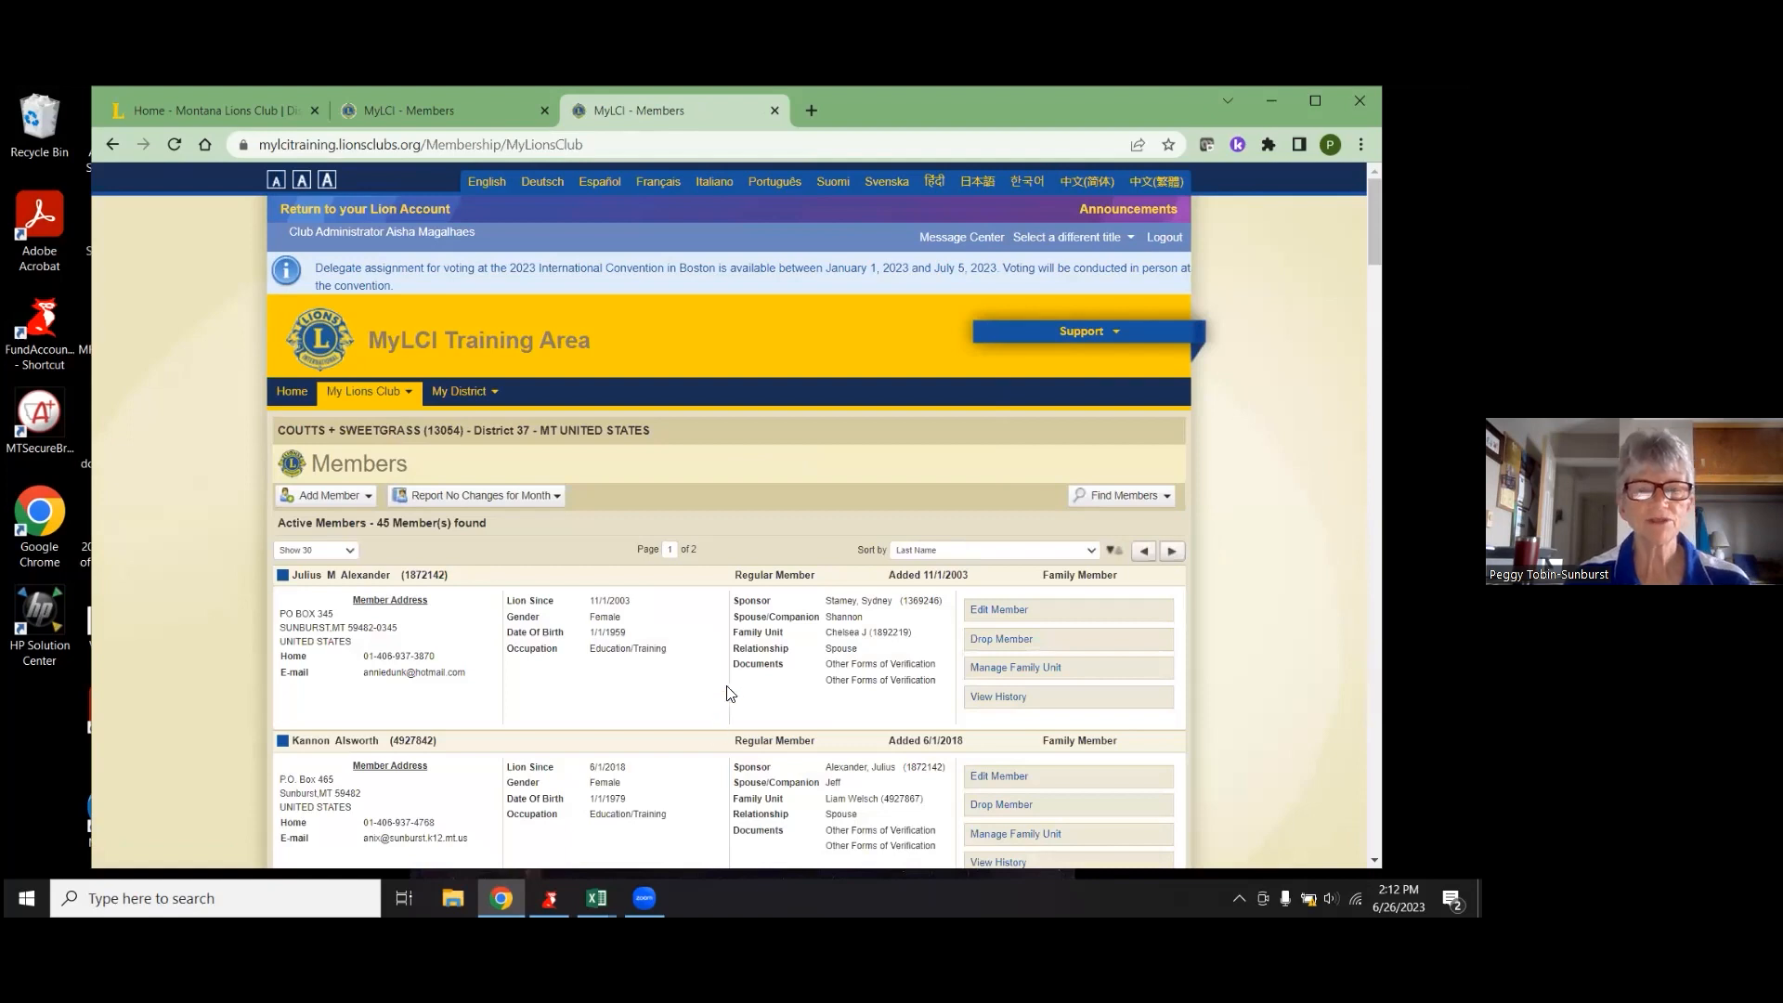
{"action": "scroll", "coordinate": [733, 687], "scroll_direction": "down", "scroll_amount": 2}
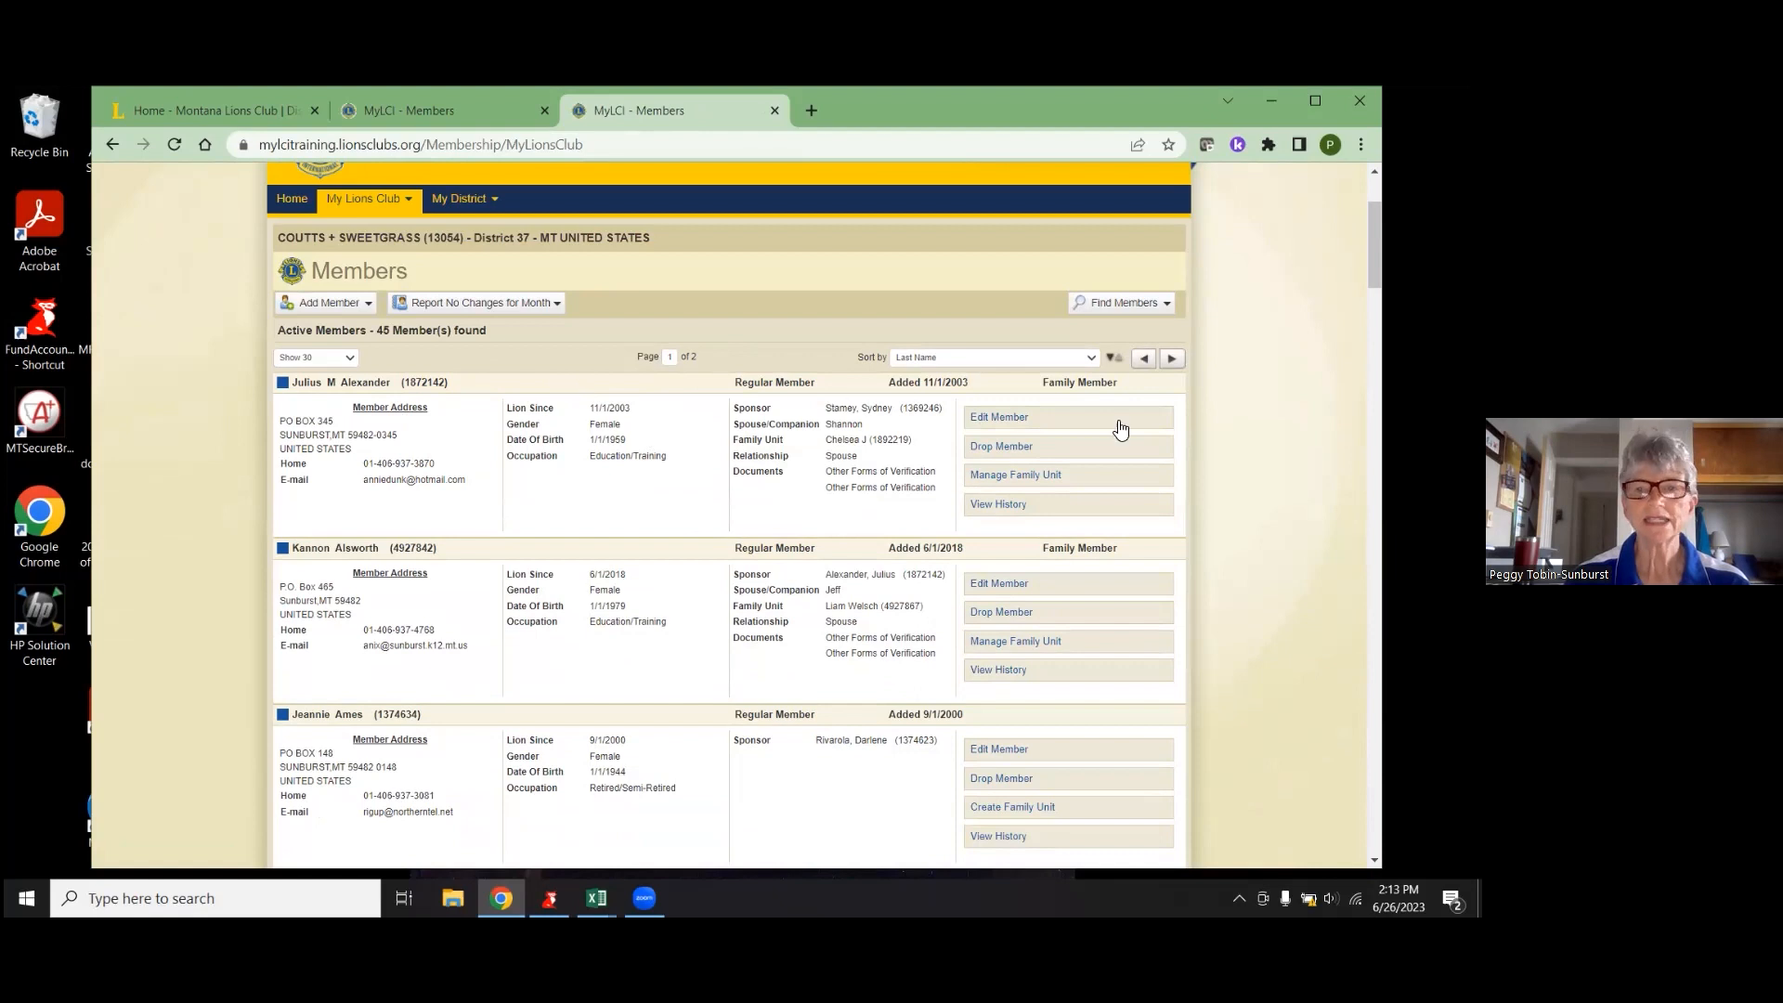
- Start dropping the first member on the roster and show the Drop Reason choices
{"action": "left_click", "coordinate": [1028, 446]}
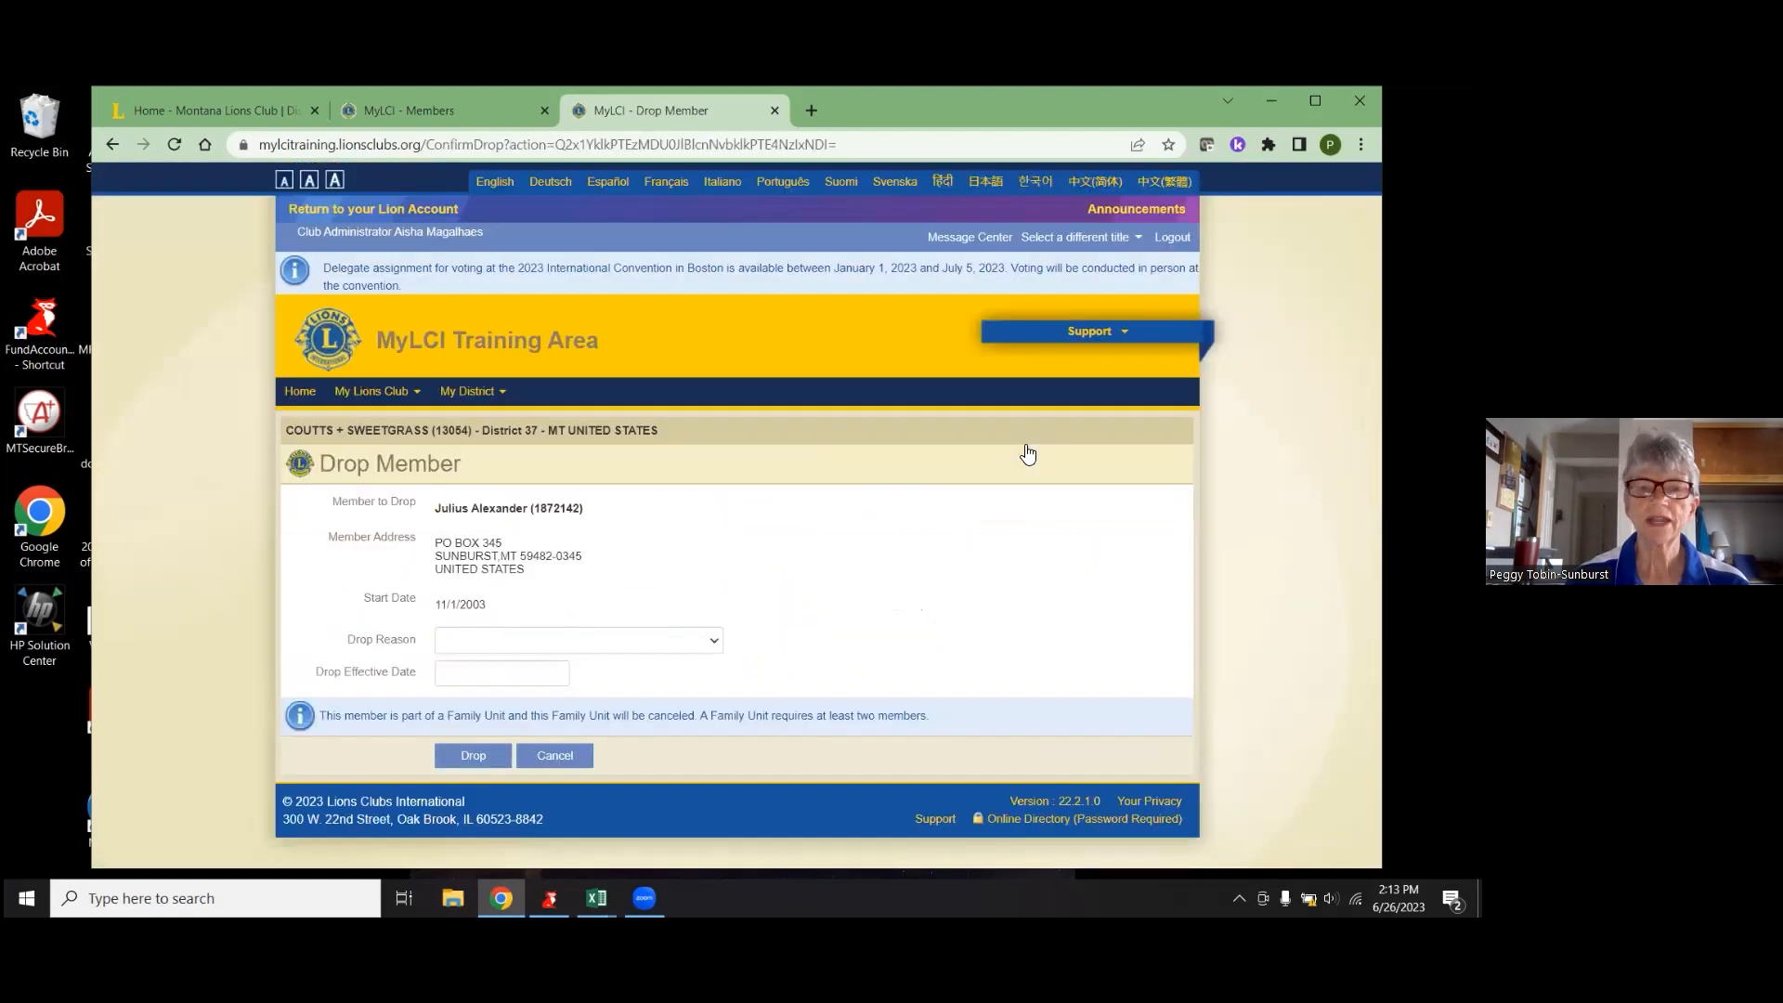
{"action": "left_click", "coordinate": [702, 650]}
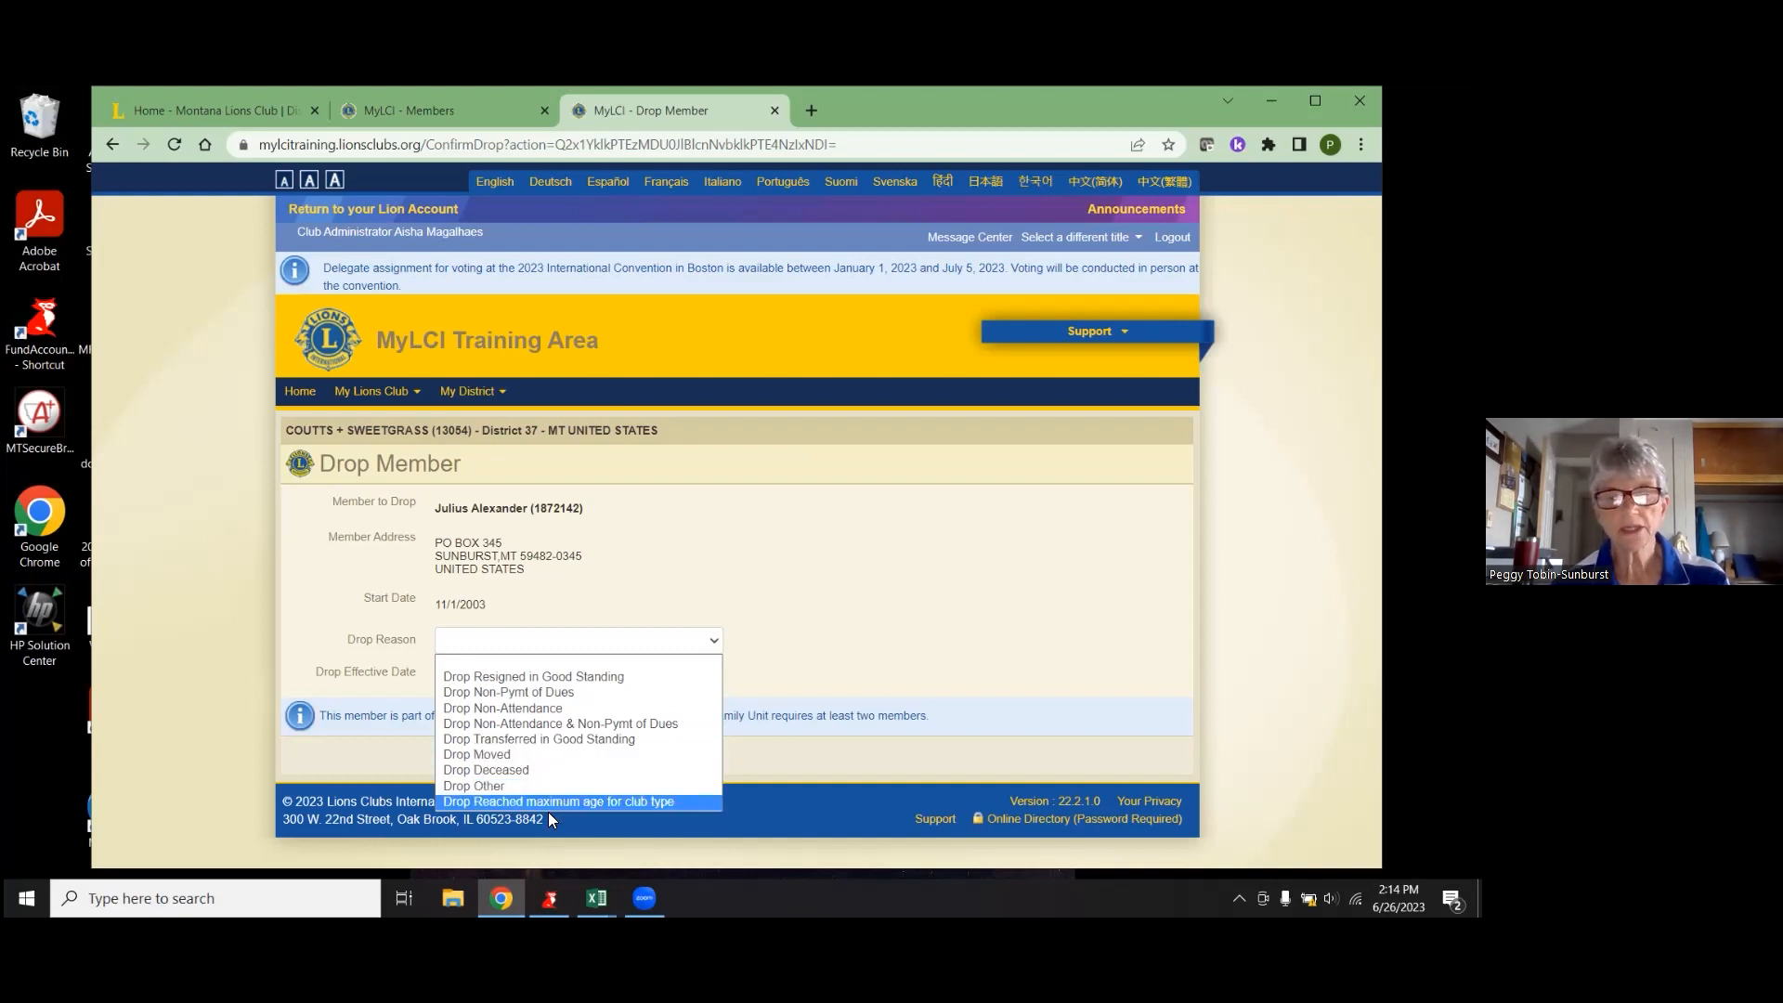
- Drop the member as Resigned in Good Standing, effective 6/13/2023
{"action": "left_click", "coordinate": [545, 682]}
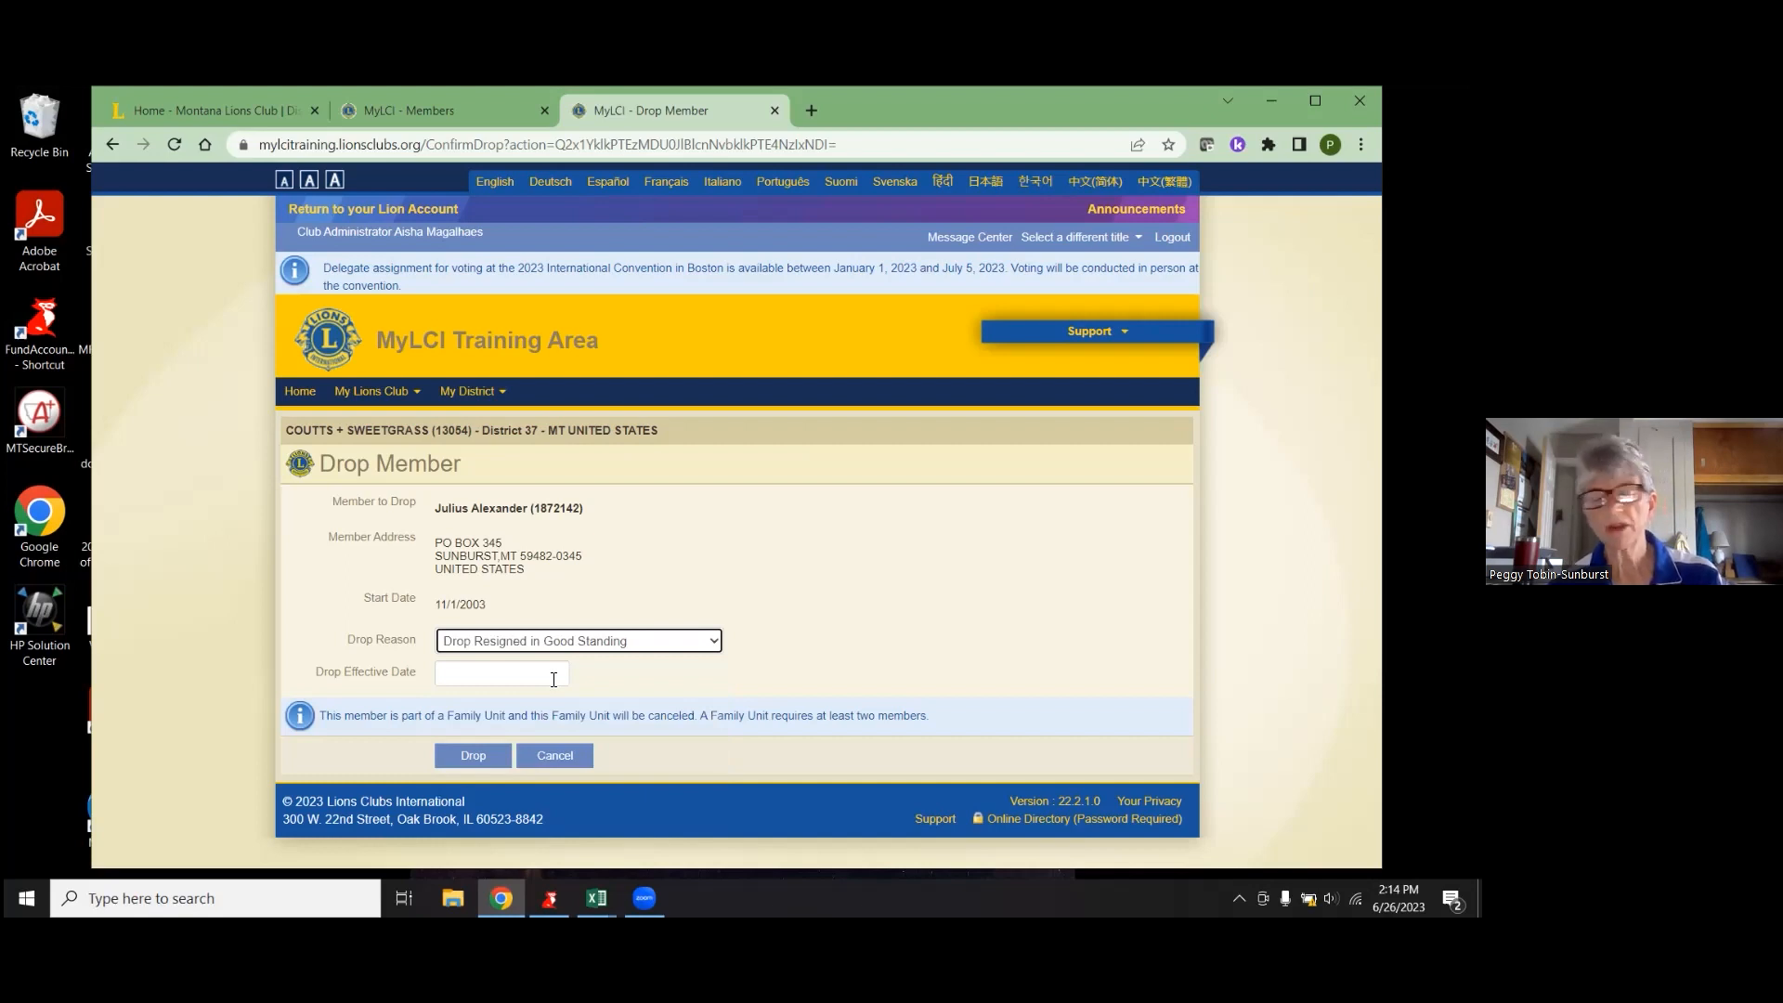
{"action": "left_click", "coordinate": [553, 679]}
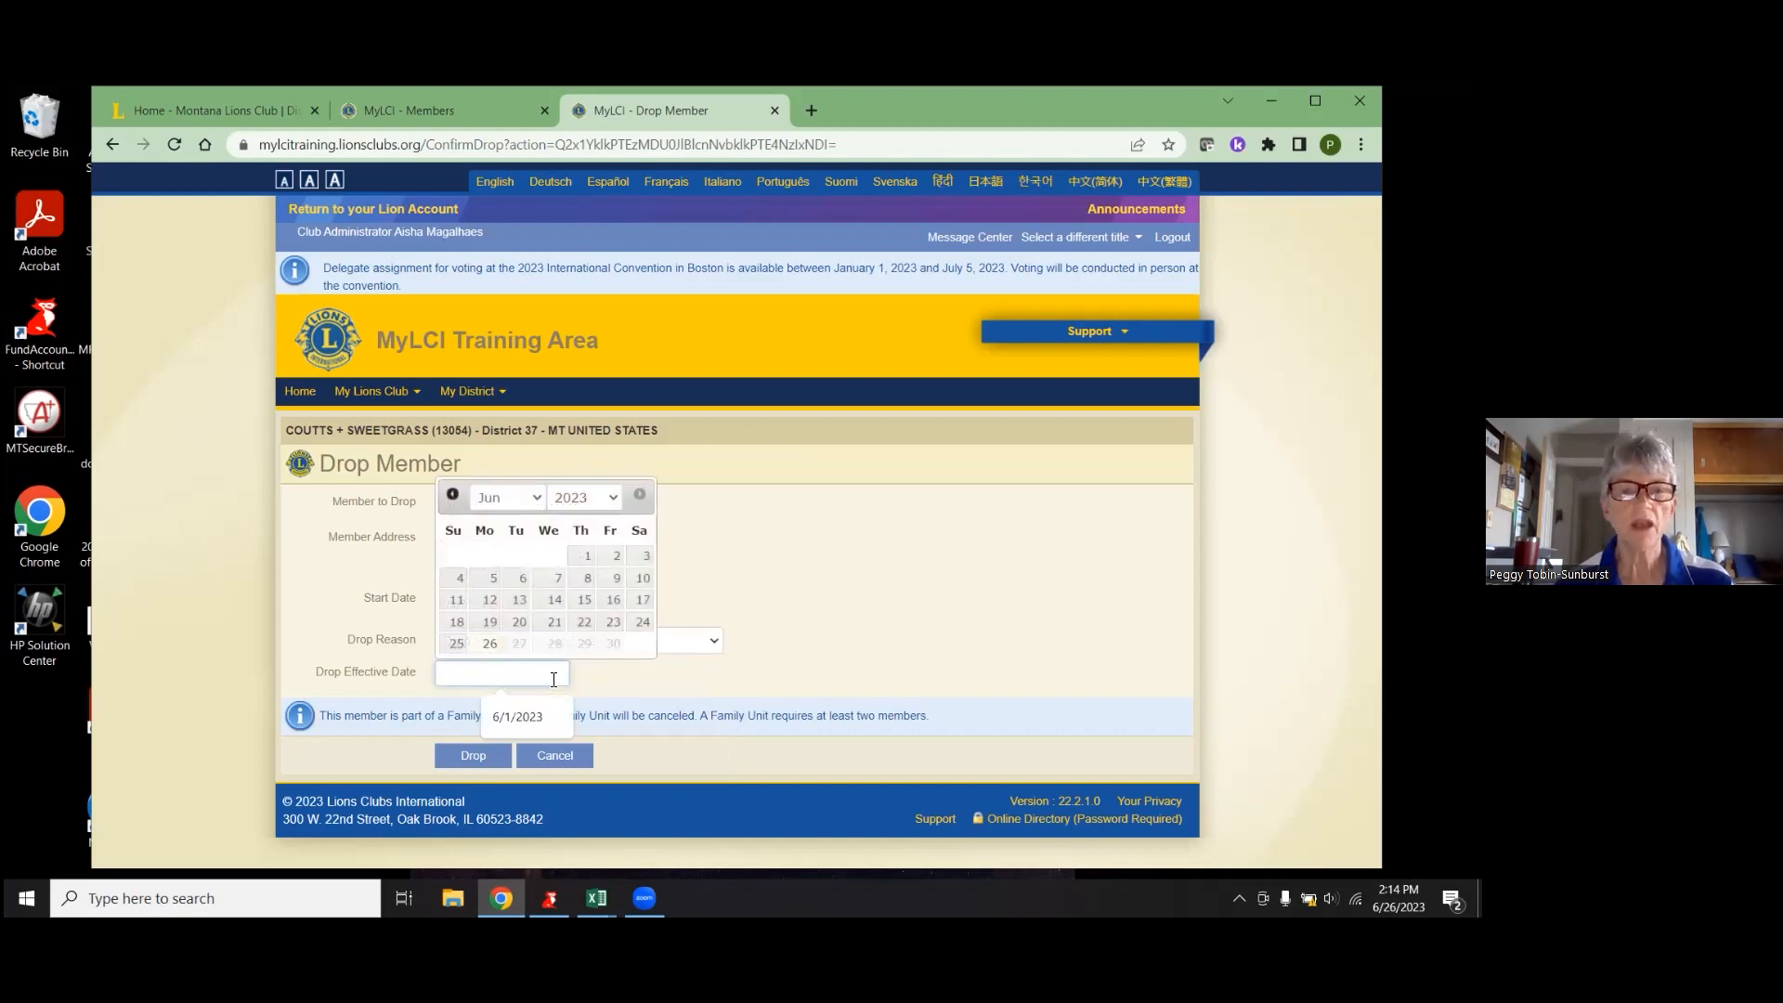
{"action": "left_click", "coordinate": [520, 600]}
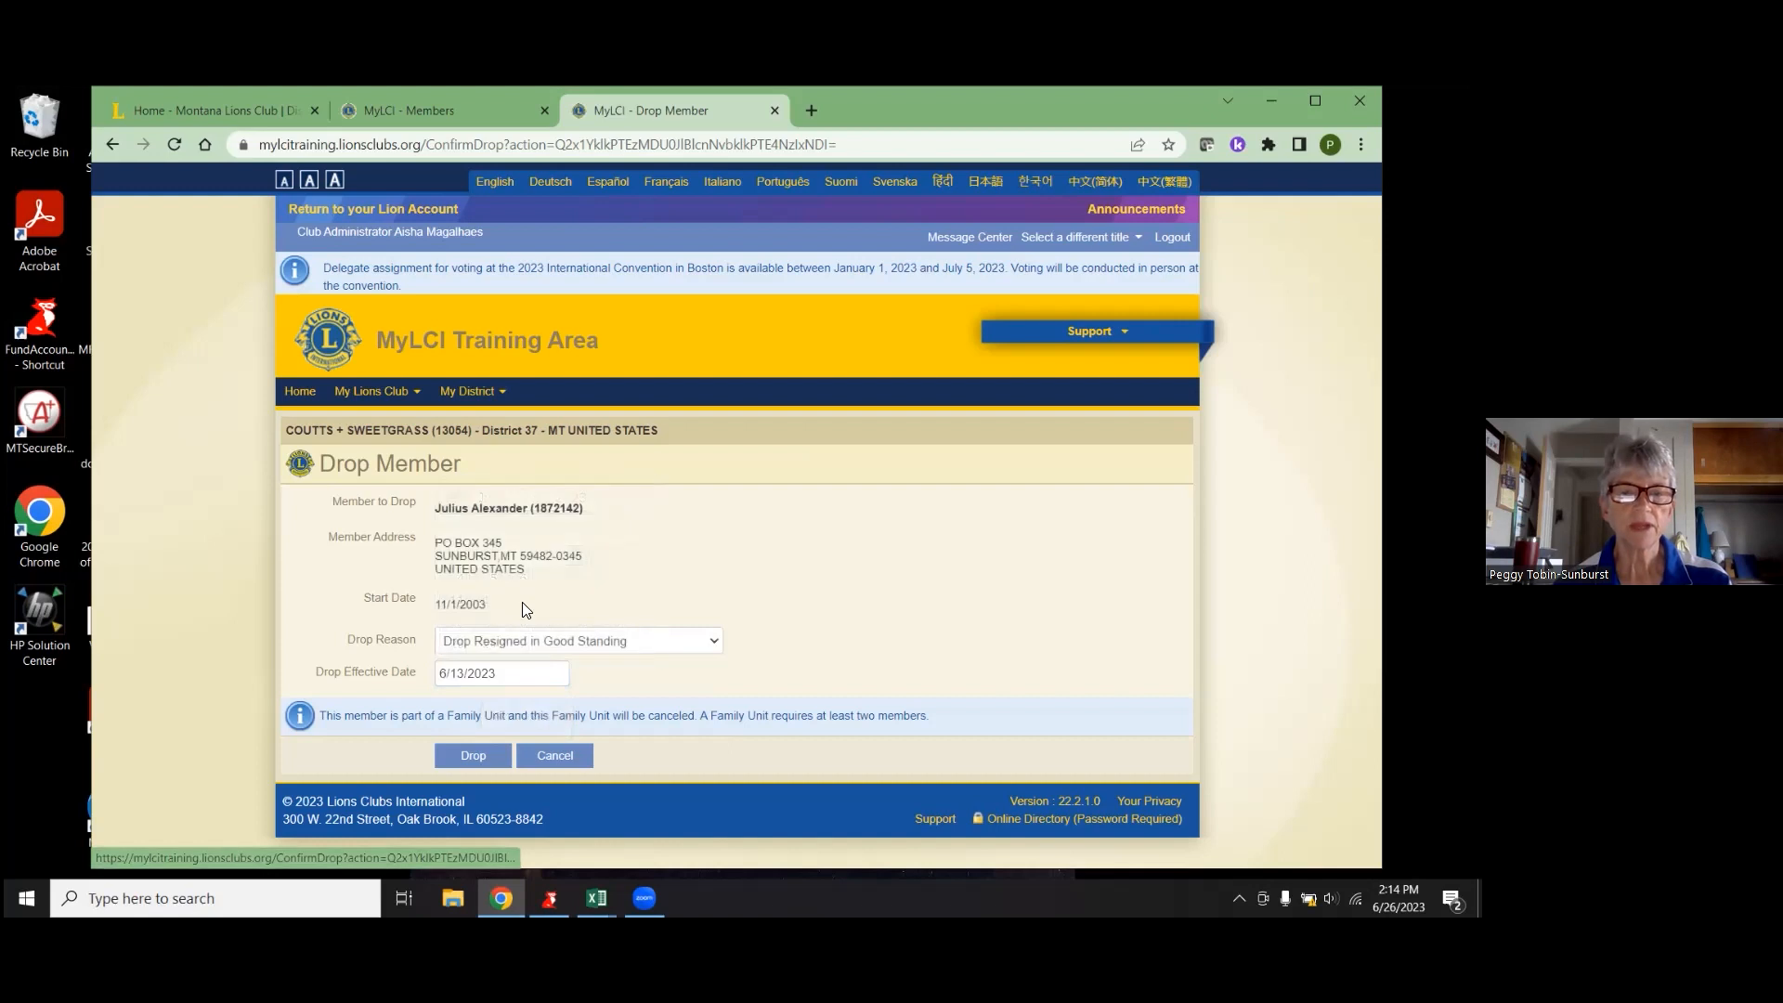
{"action": "left_click", "coordinate": [471, 756]}
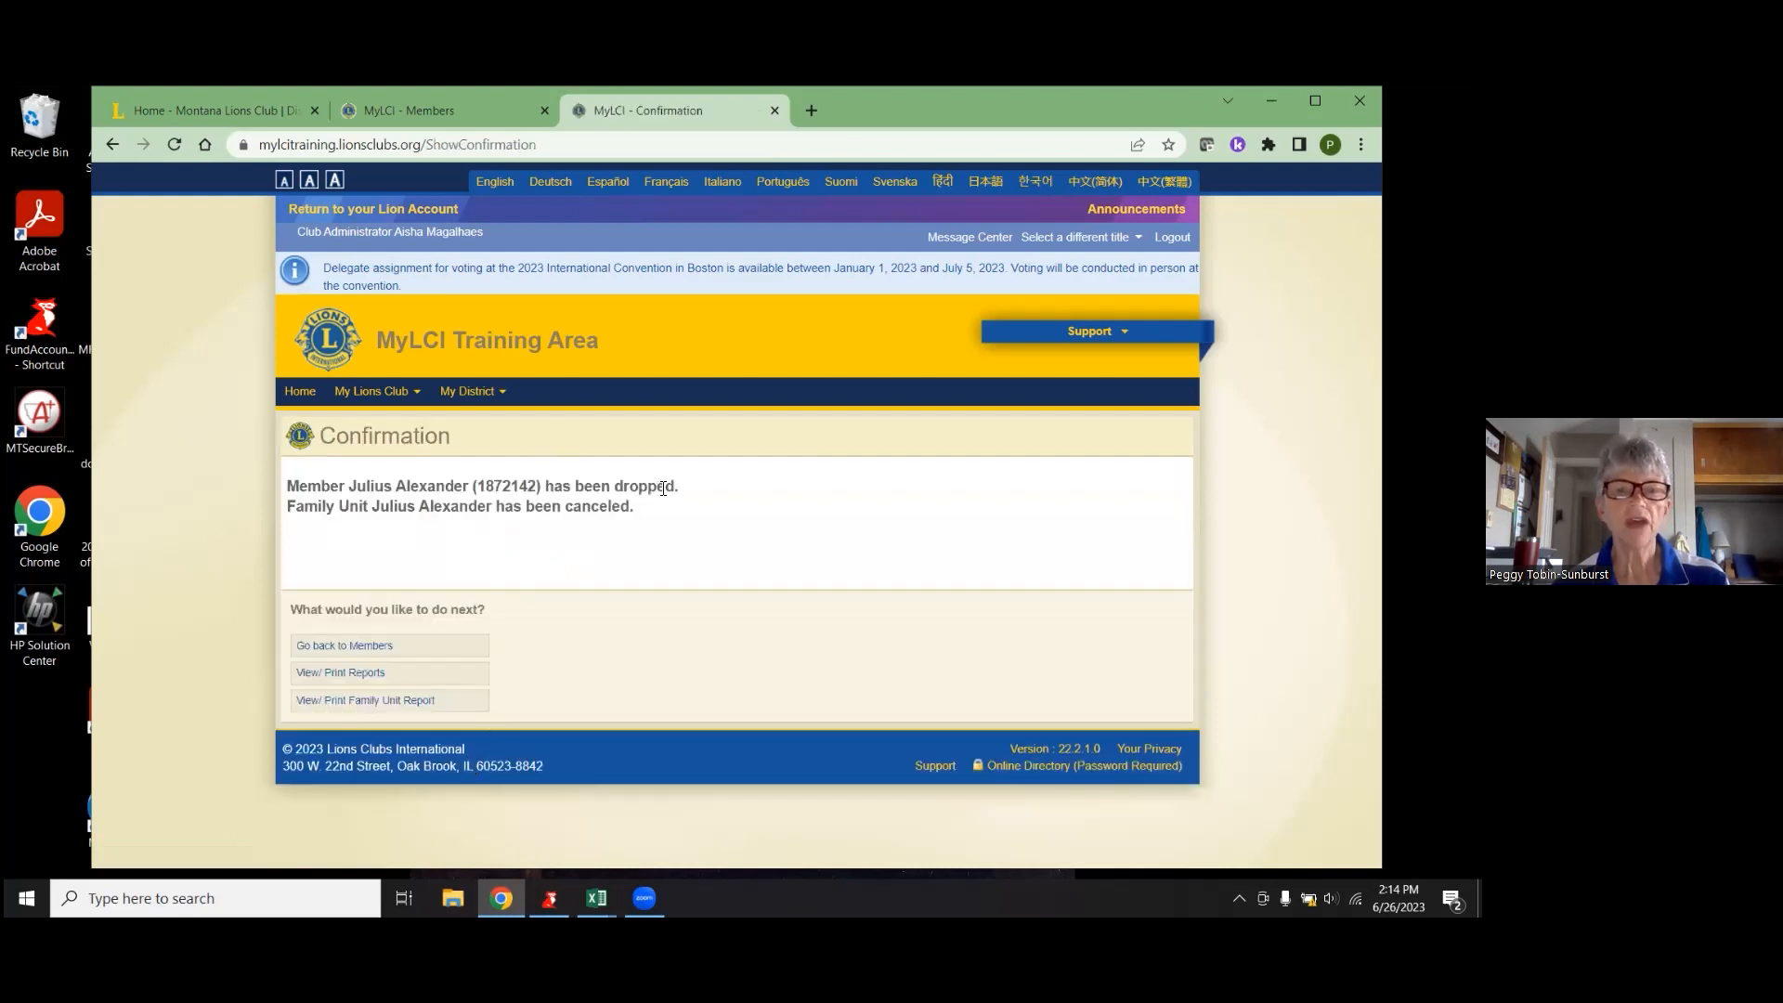
- Back on Members, list Dropped Members and open the just-dropped member's history
{"action": "left_click", "coordinate": [374, 647]}
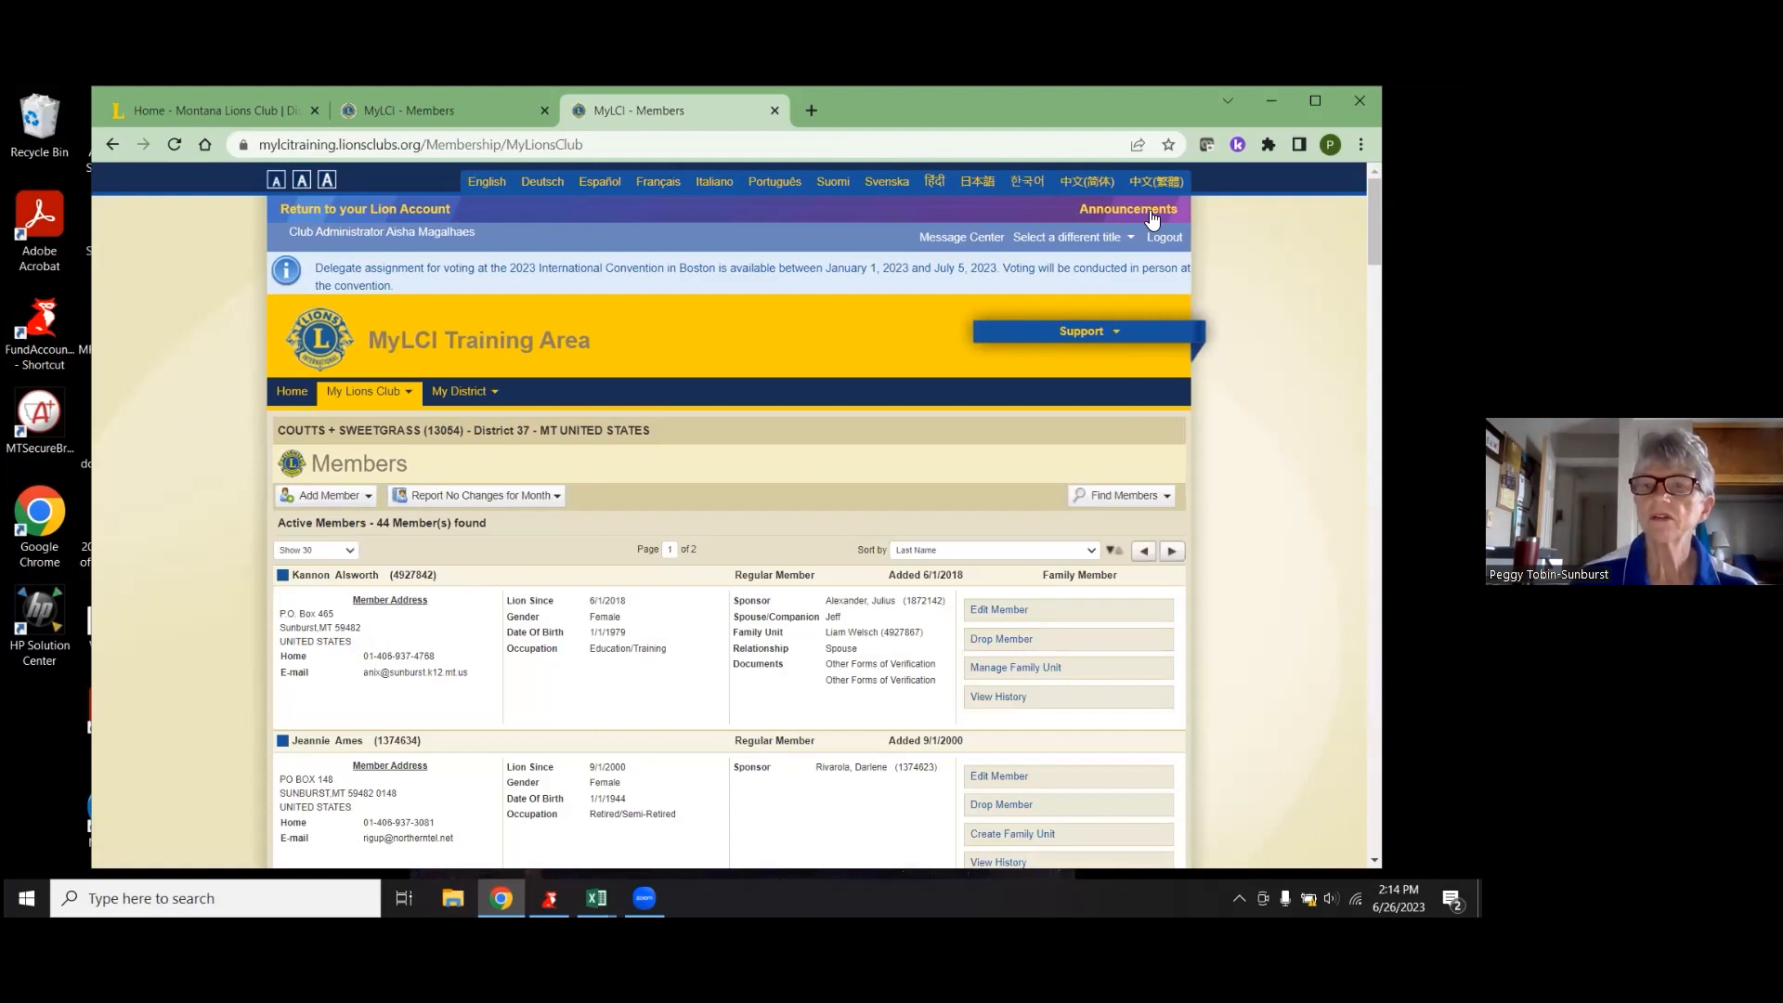
{"action": "left_click", "coordinate": [1166, 499]}
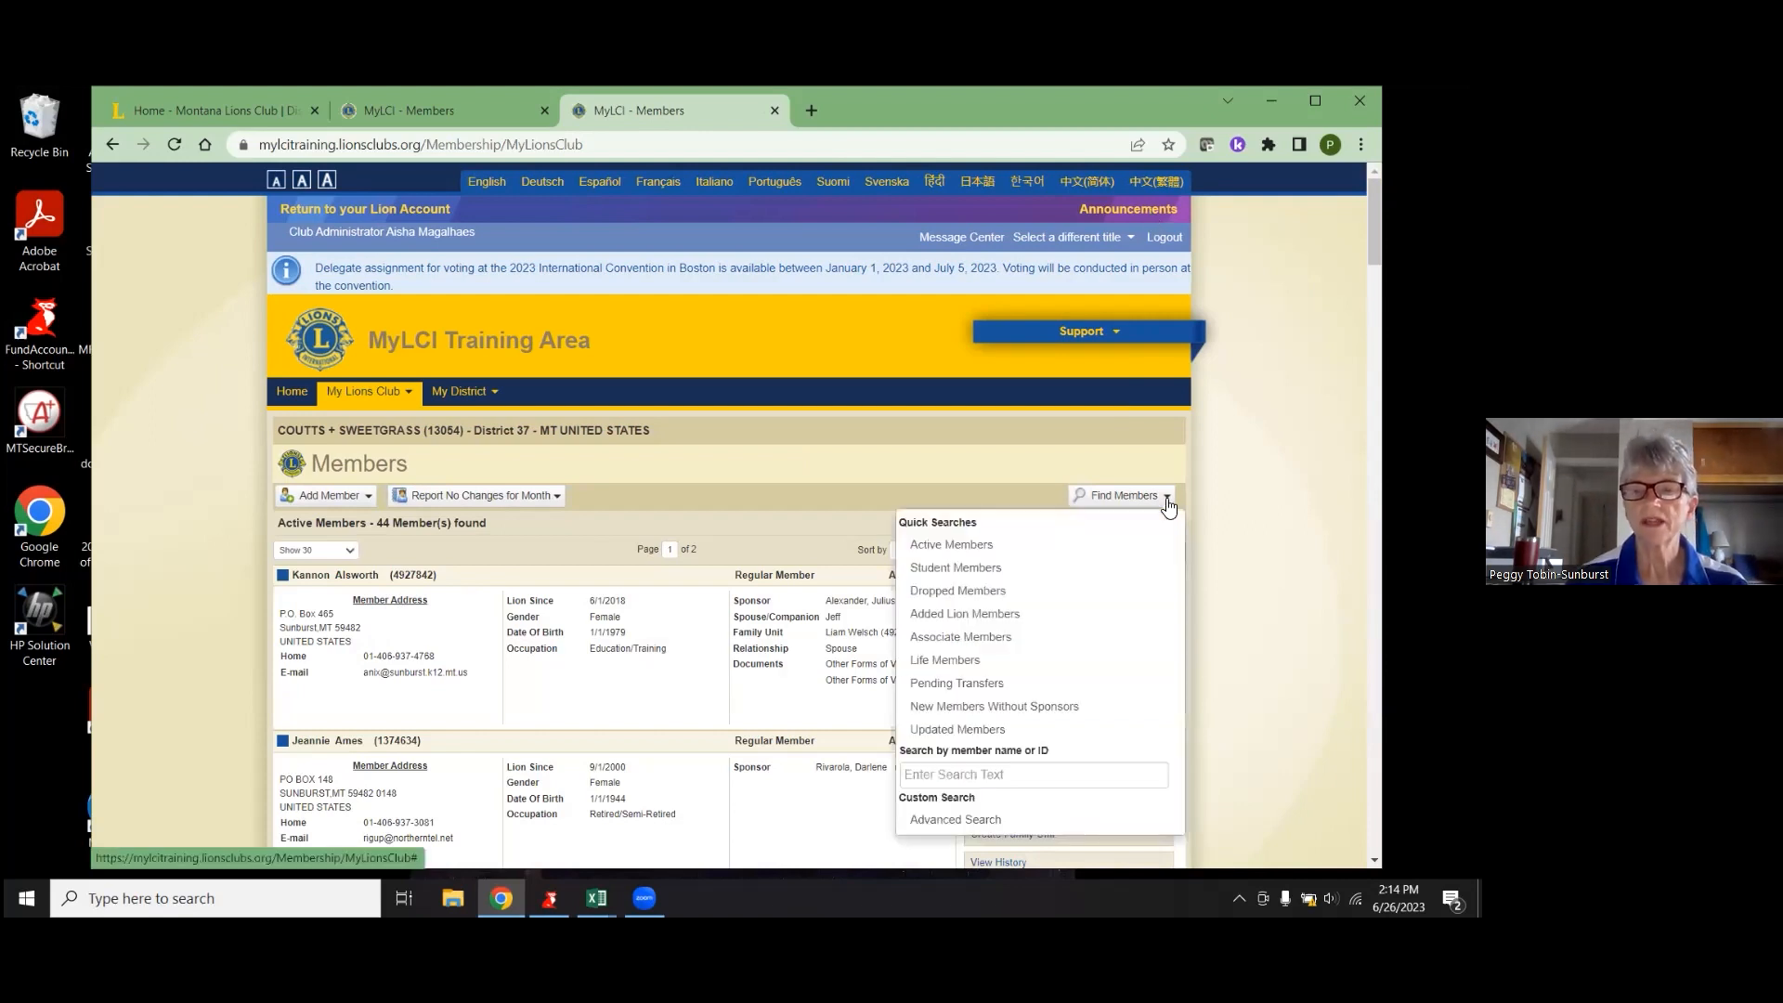
{"action": "left_click", "coordinate": [967, 591]}
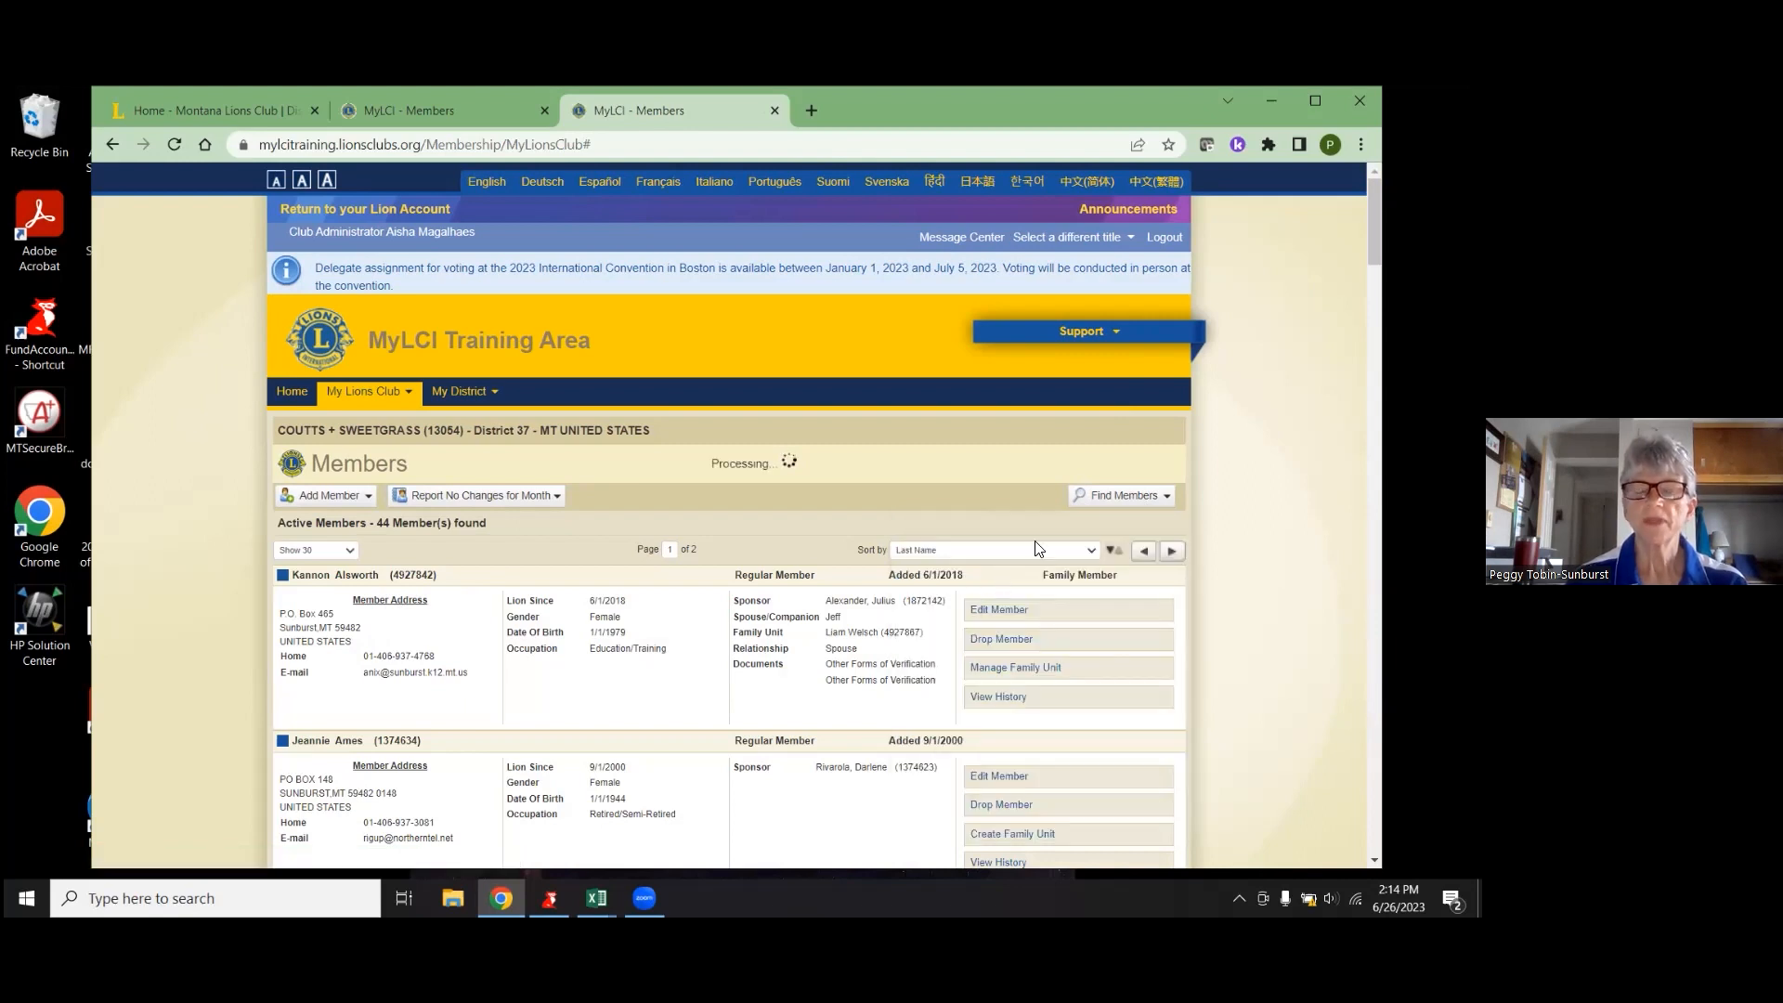
{"action": "scroll", "coordinate": [949, 487], "scroll_direction": "down", "scroll_amount": 1}
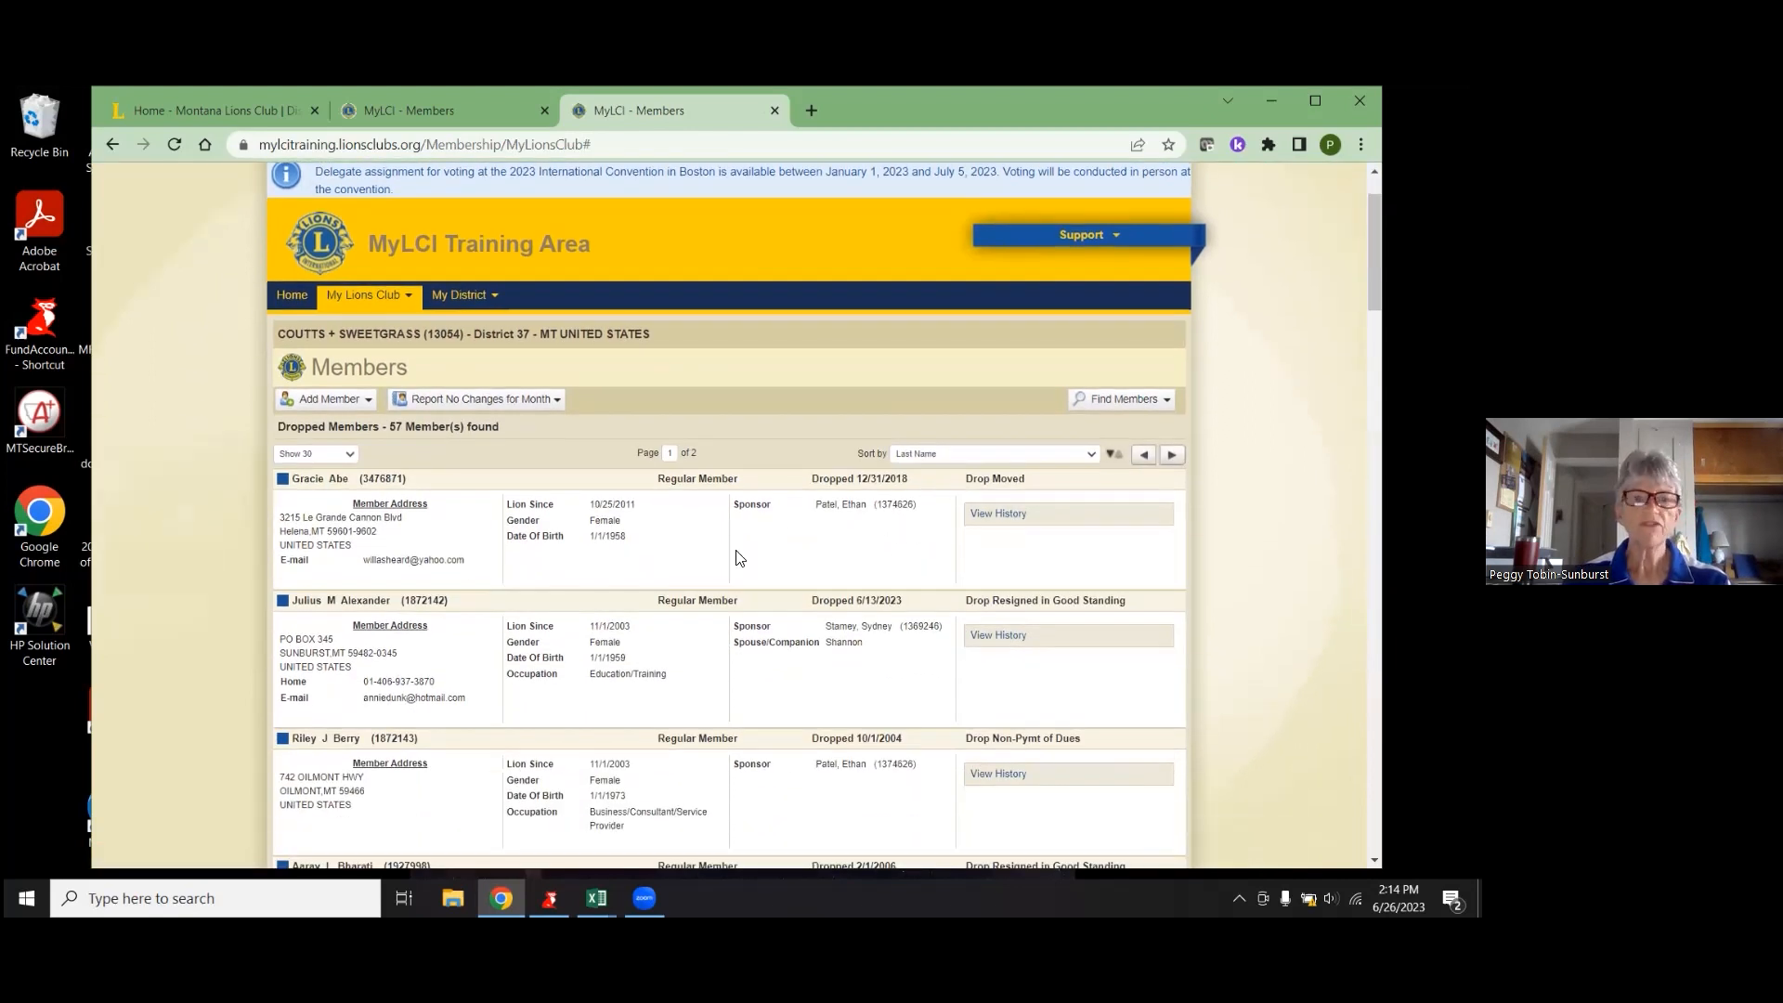
{"action": "left_click", "coordinate": [1006, 641]}
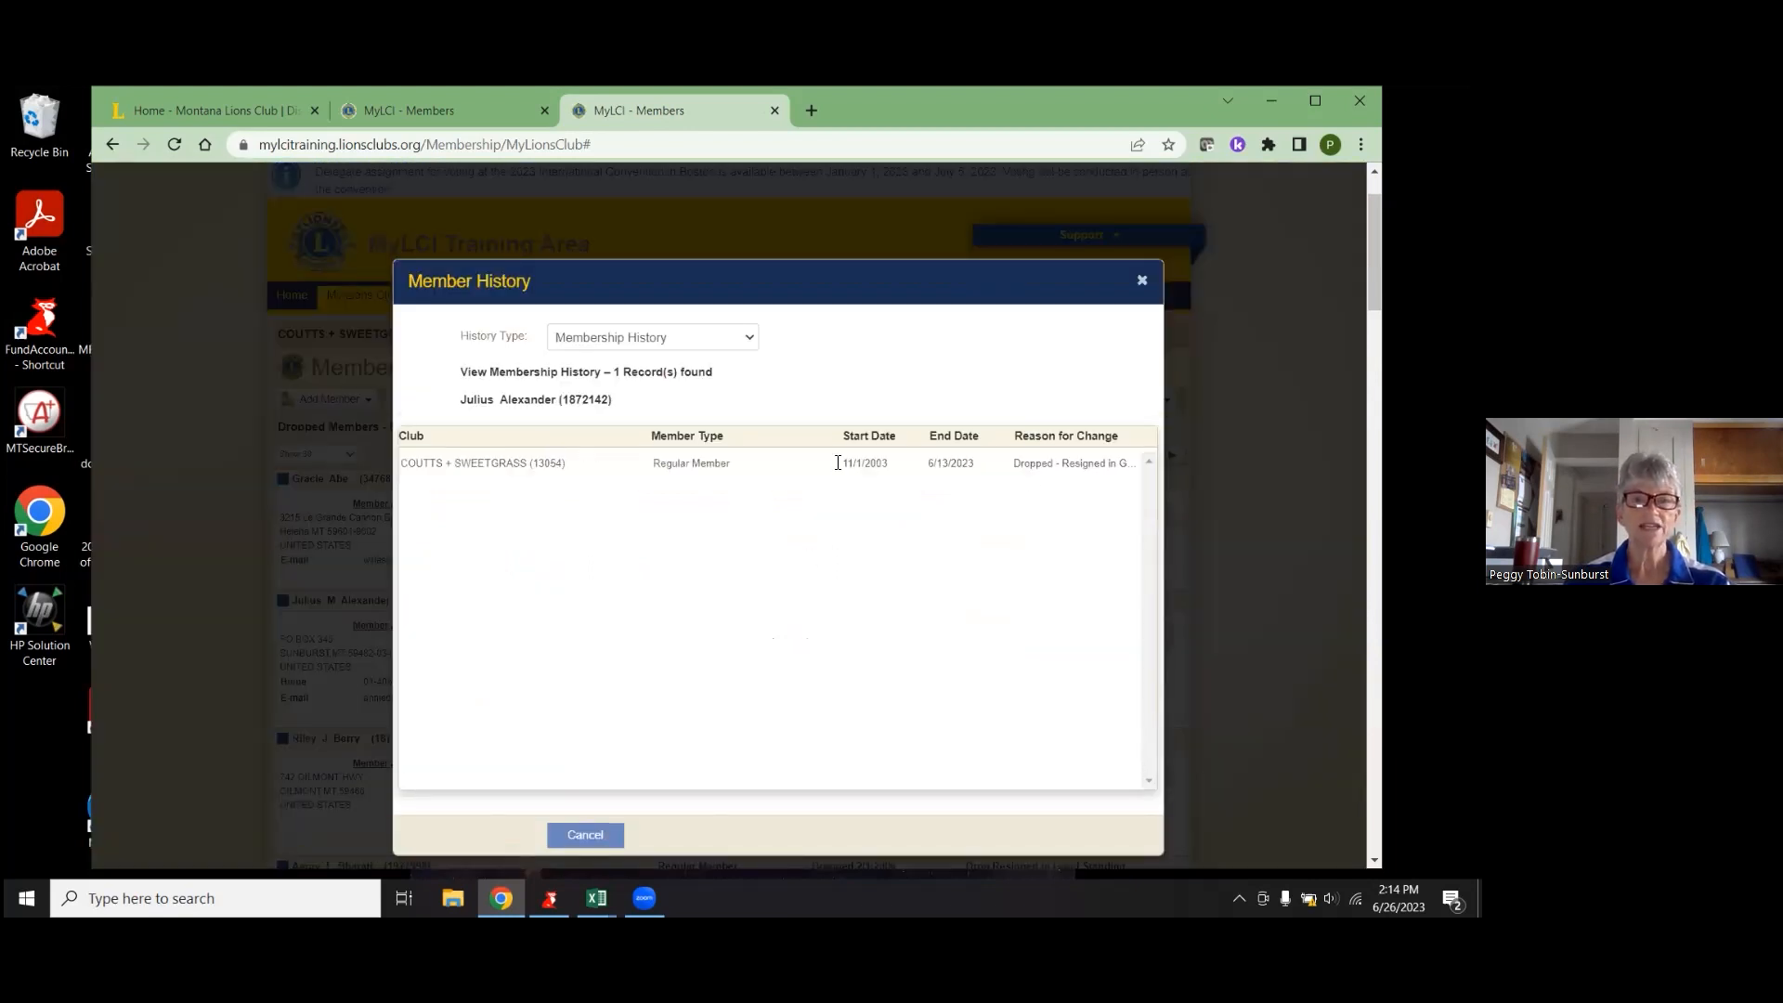
{"action": "left_click", "coordinate": [730, 344]}
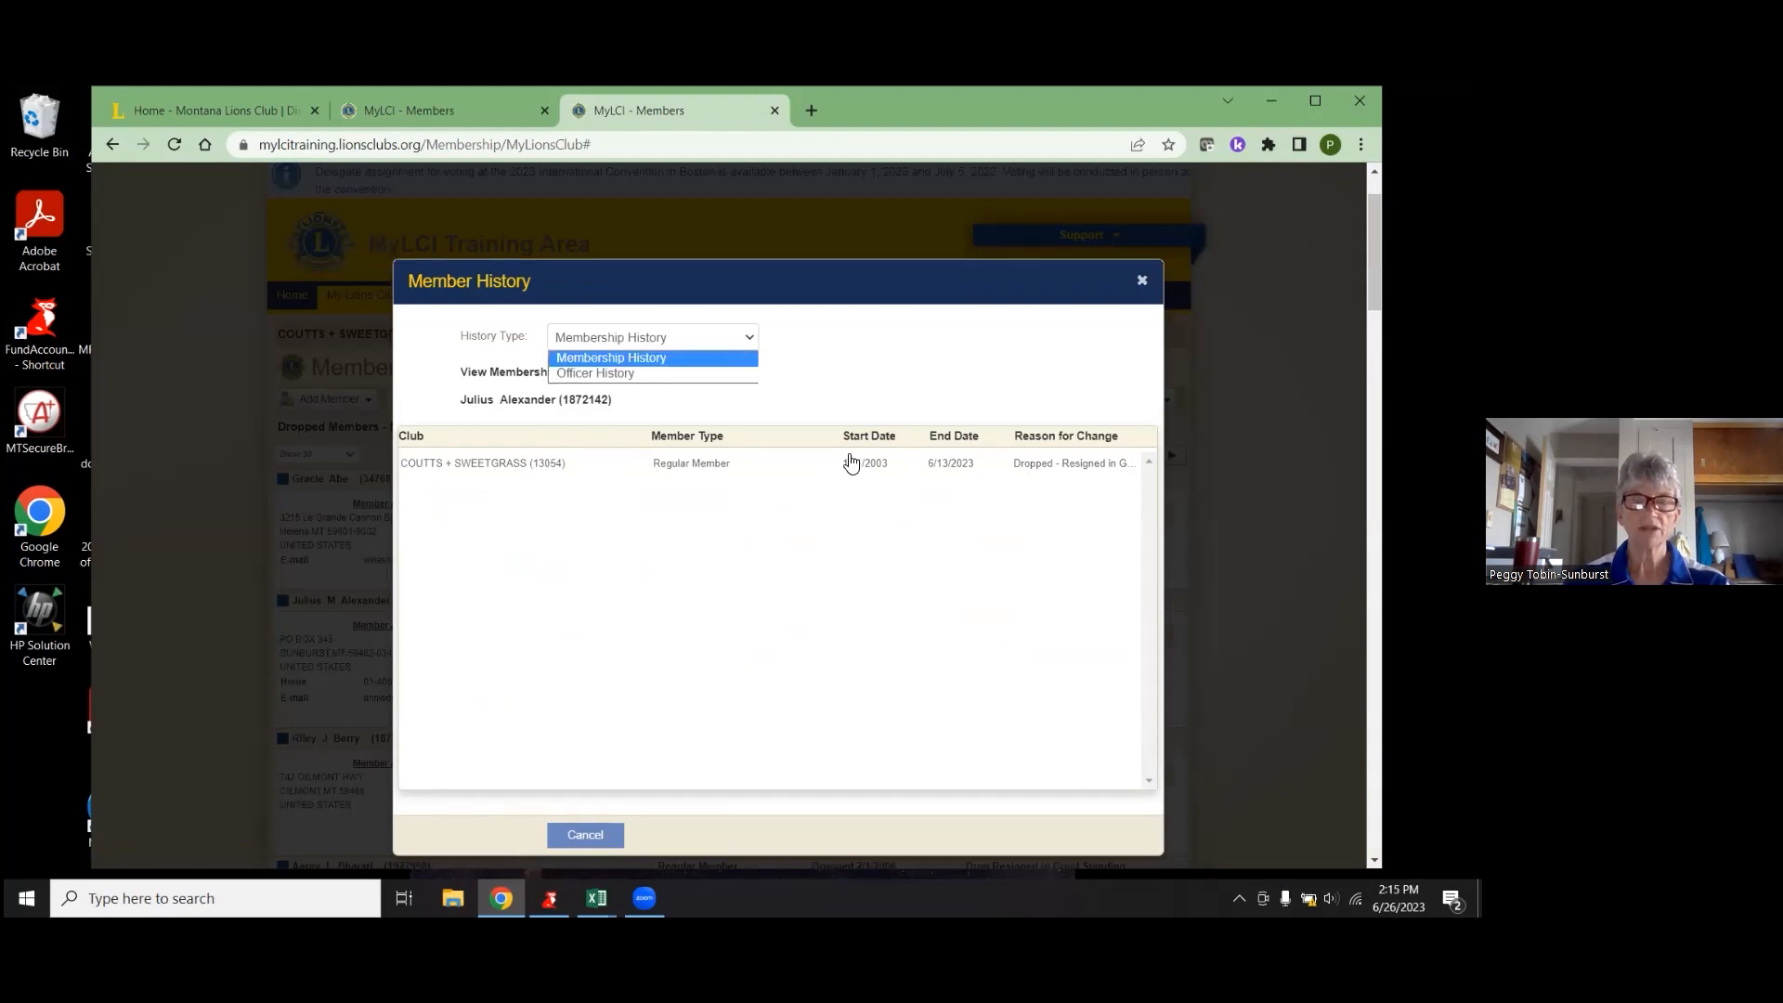
{"action": "left_click", "coordinate": [992, 478]}
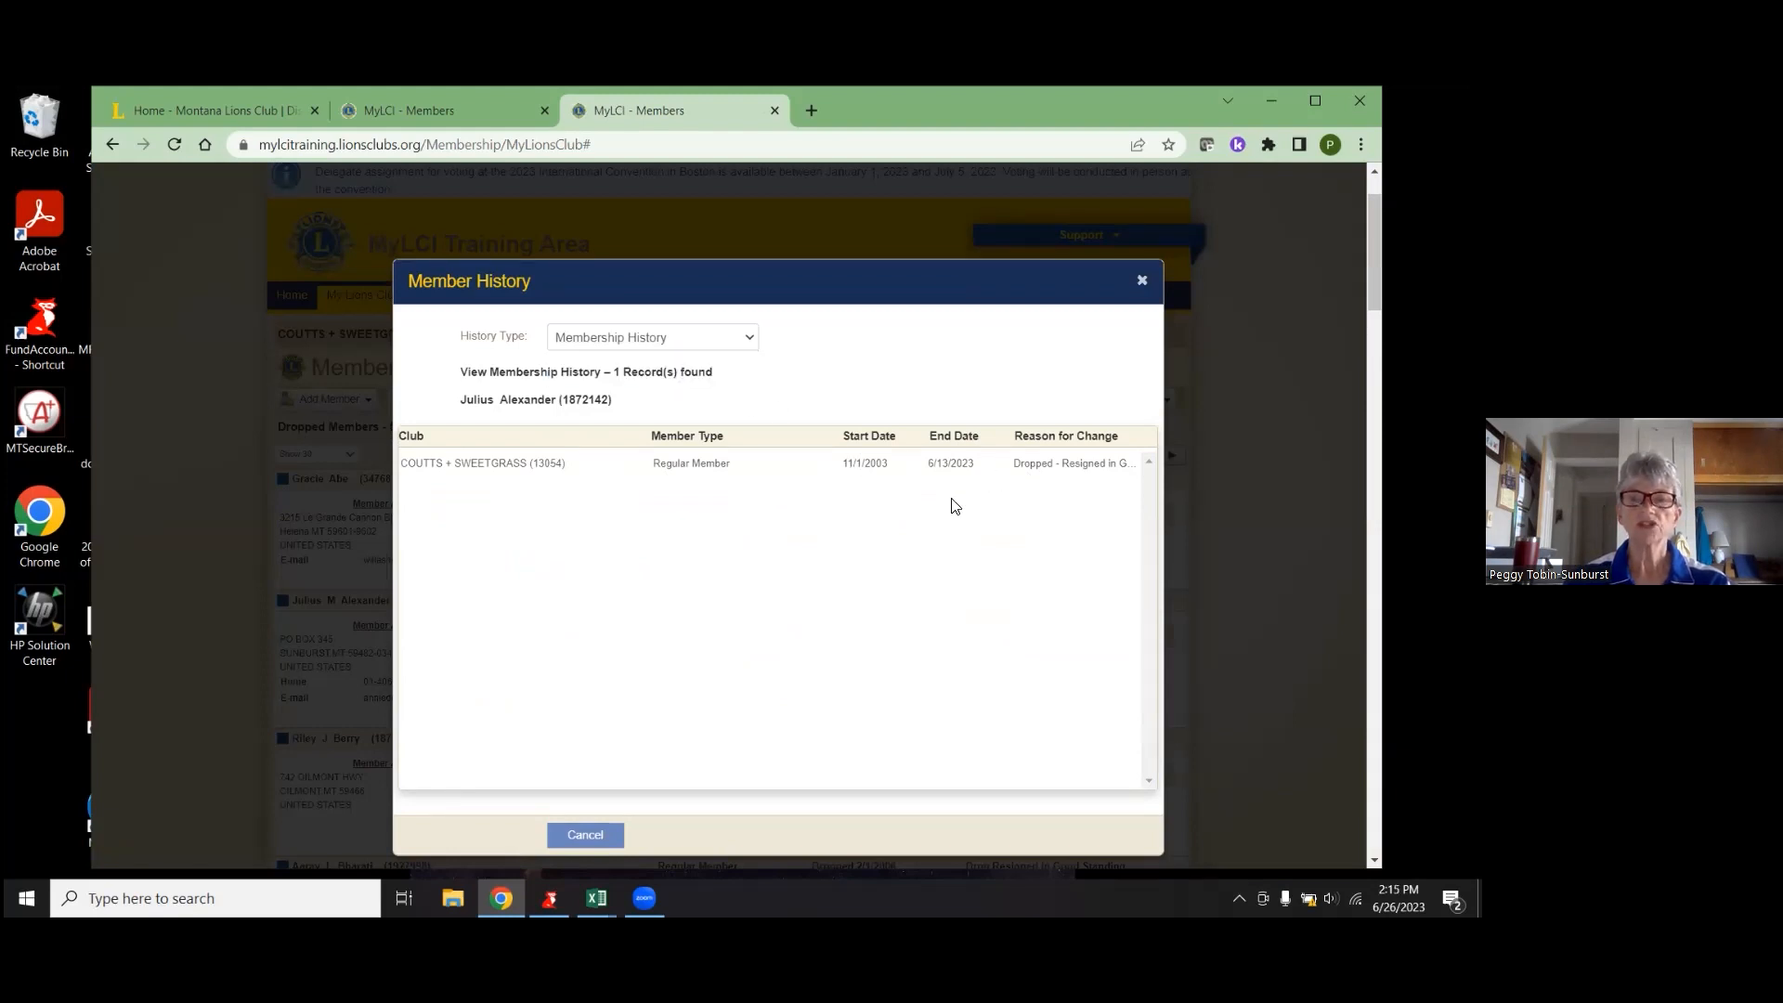
{"action": "left_click", "coordinate": [585, 835]}
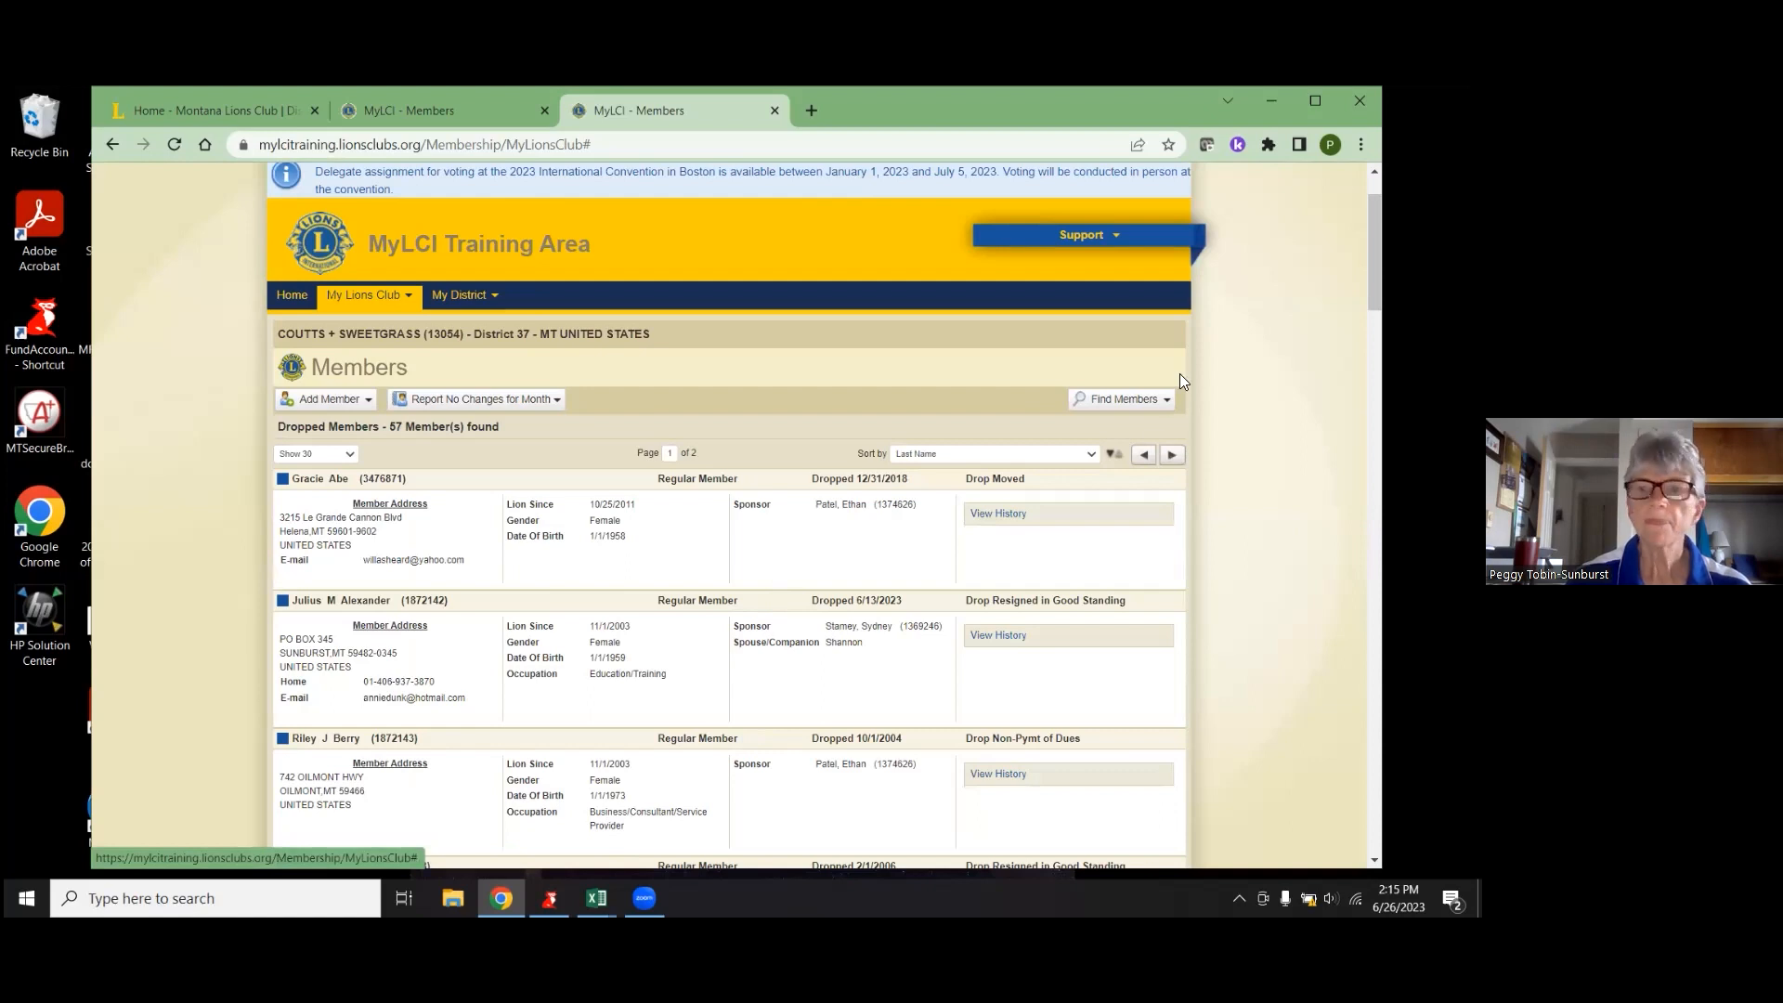
- Through Find Members, list Added Lion Members, then Life Members, then Updated Members
{"action": "left_click", "coordinate": [1164, 401]}
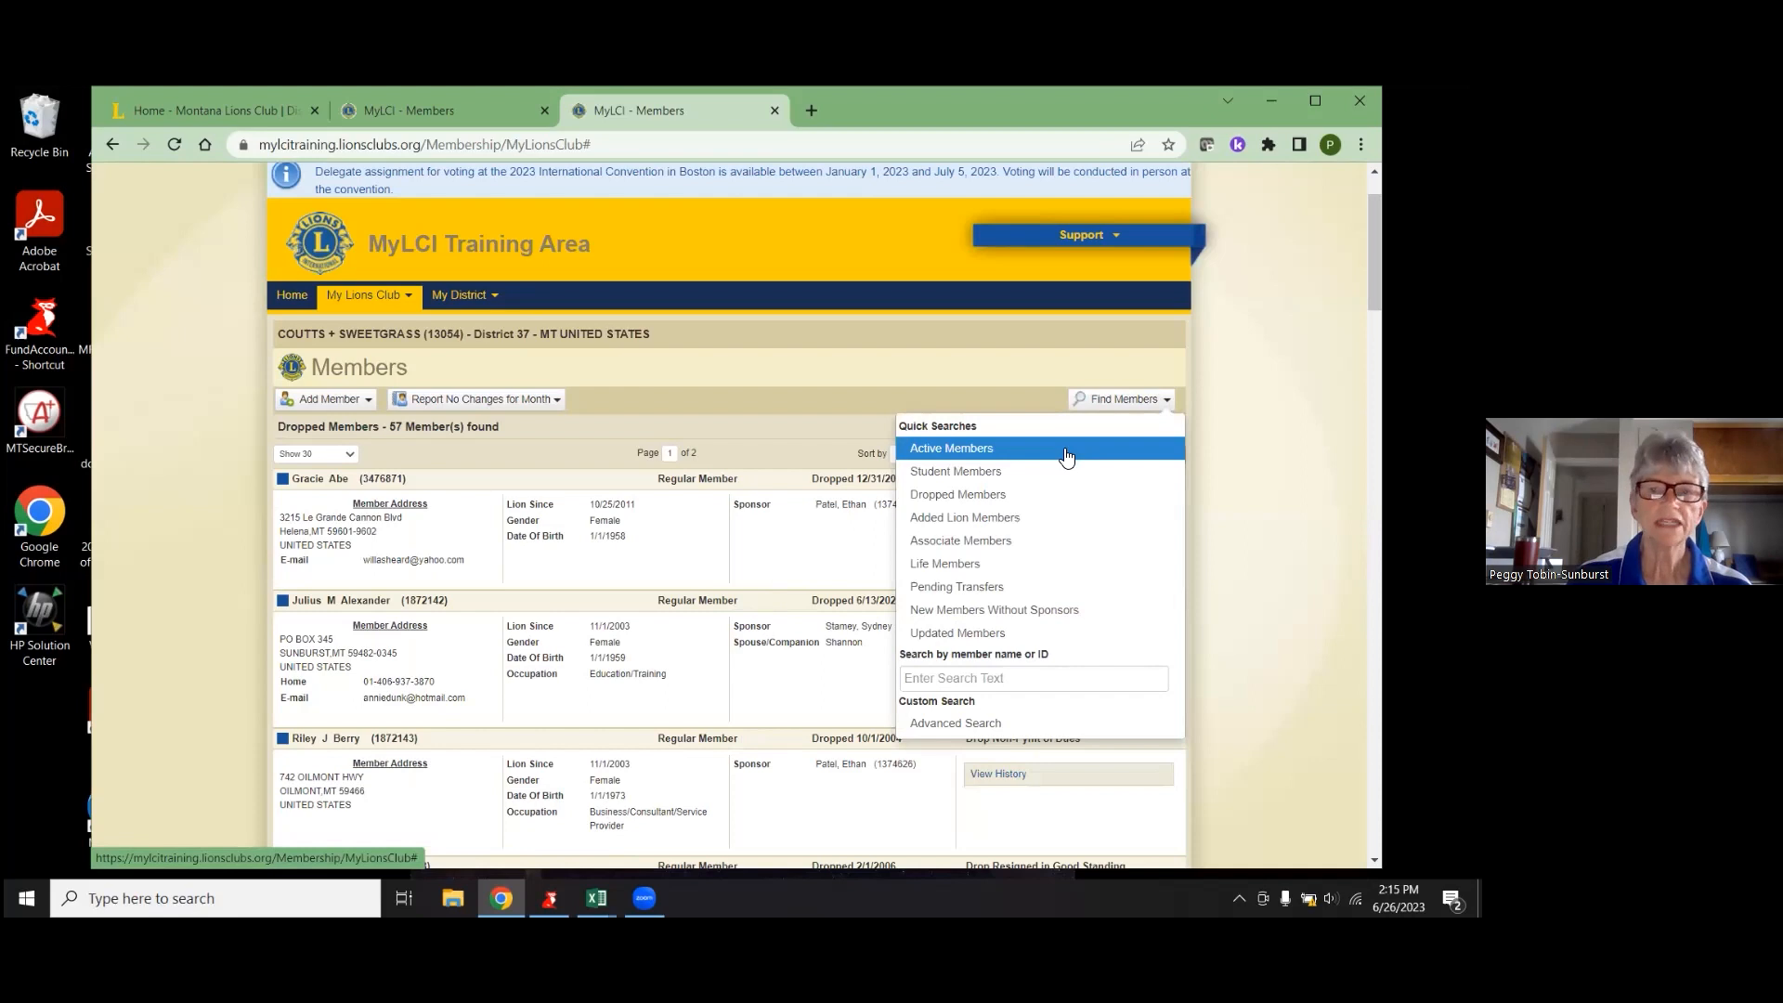
{"action": "left_click", "coordinate": [1048, 521]}
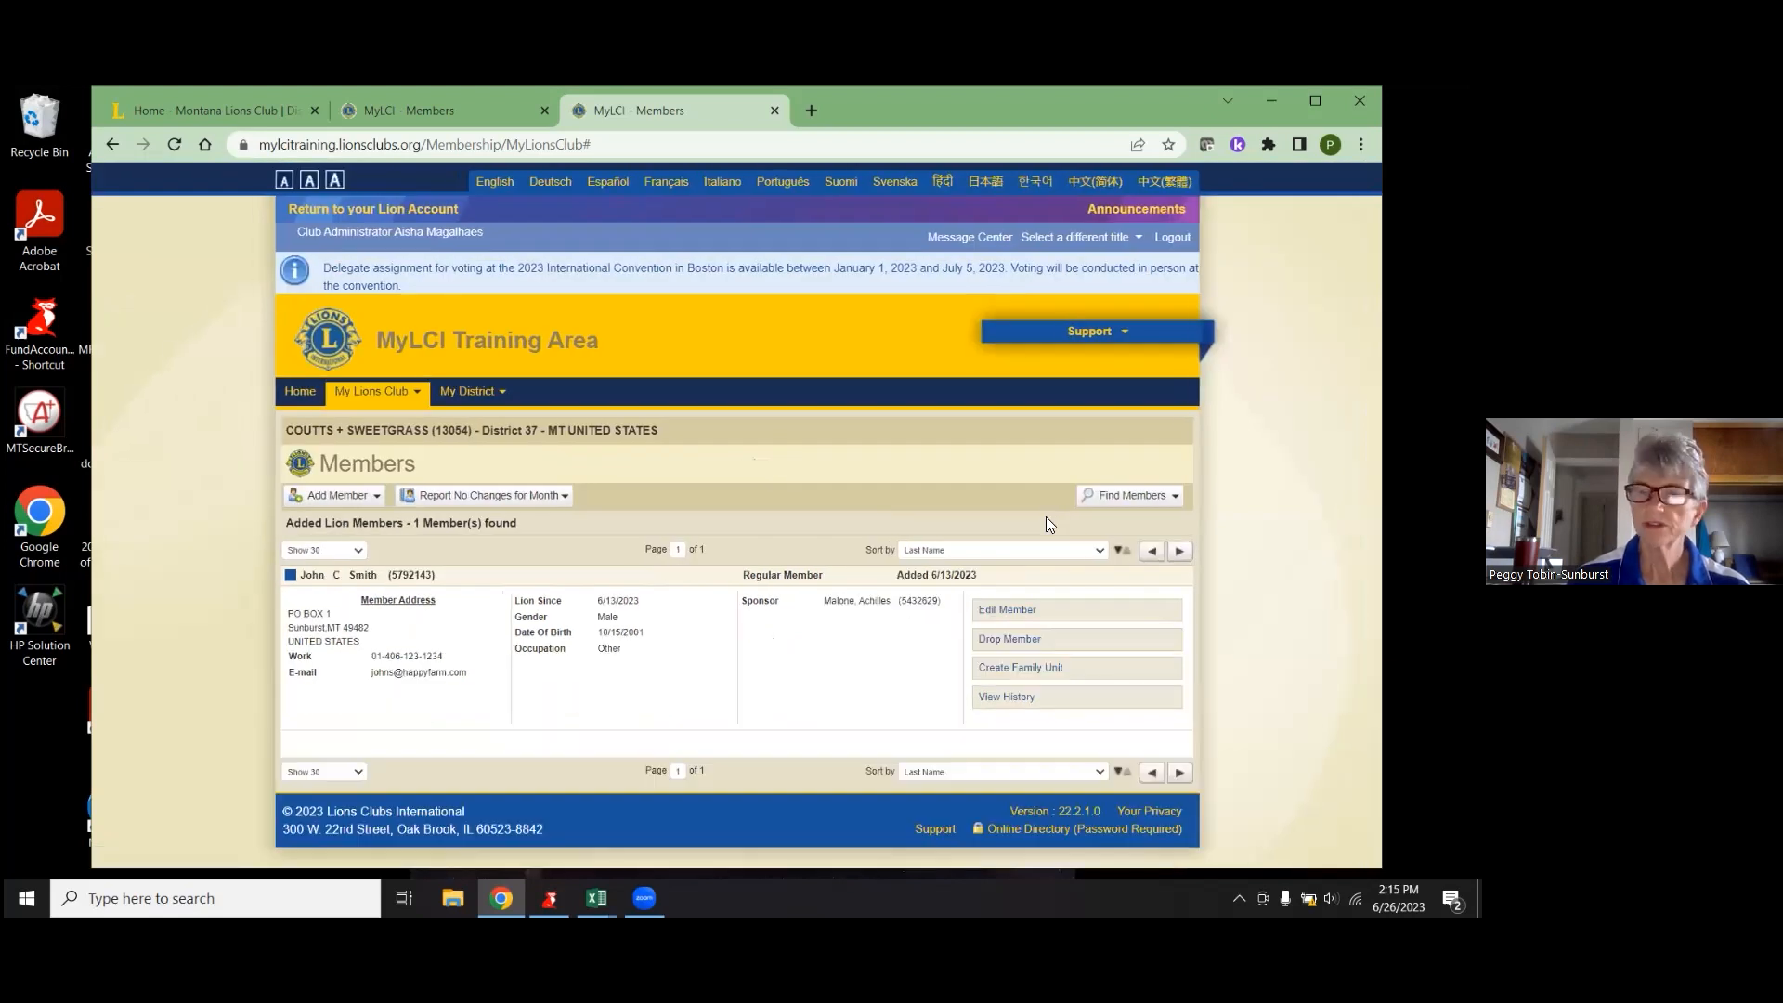
{"action": "left_click", "coordinate": [1177, 499]}
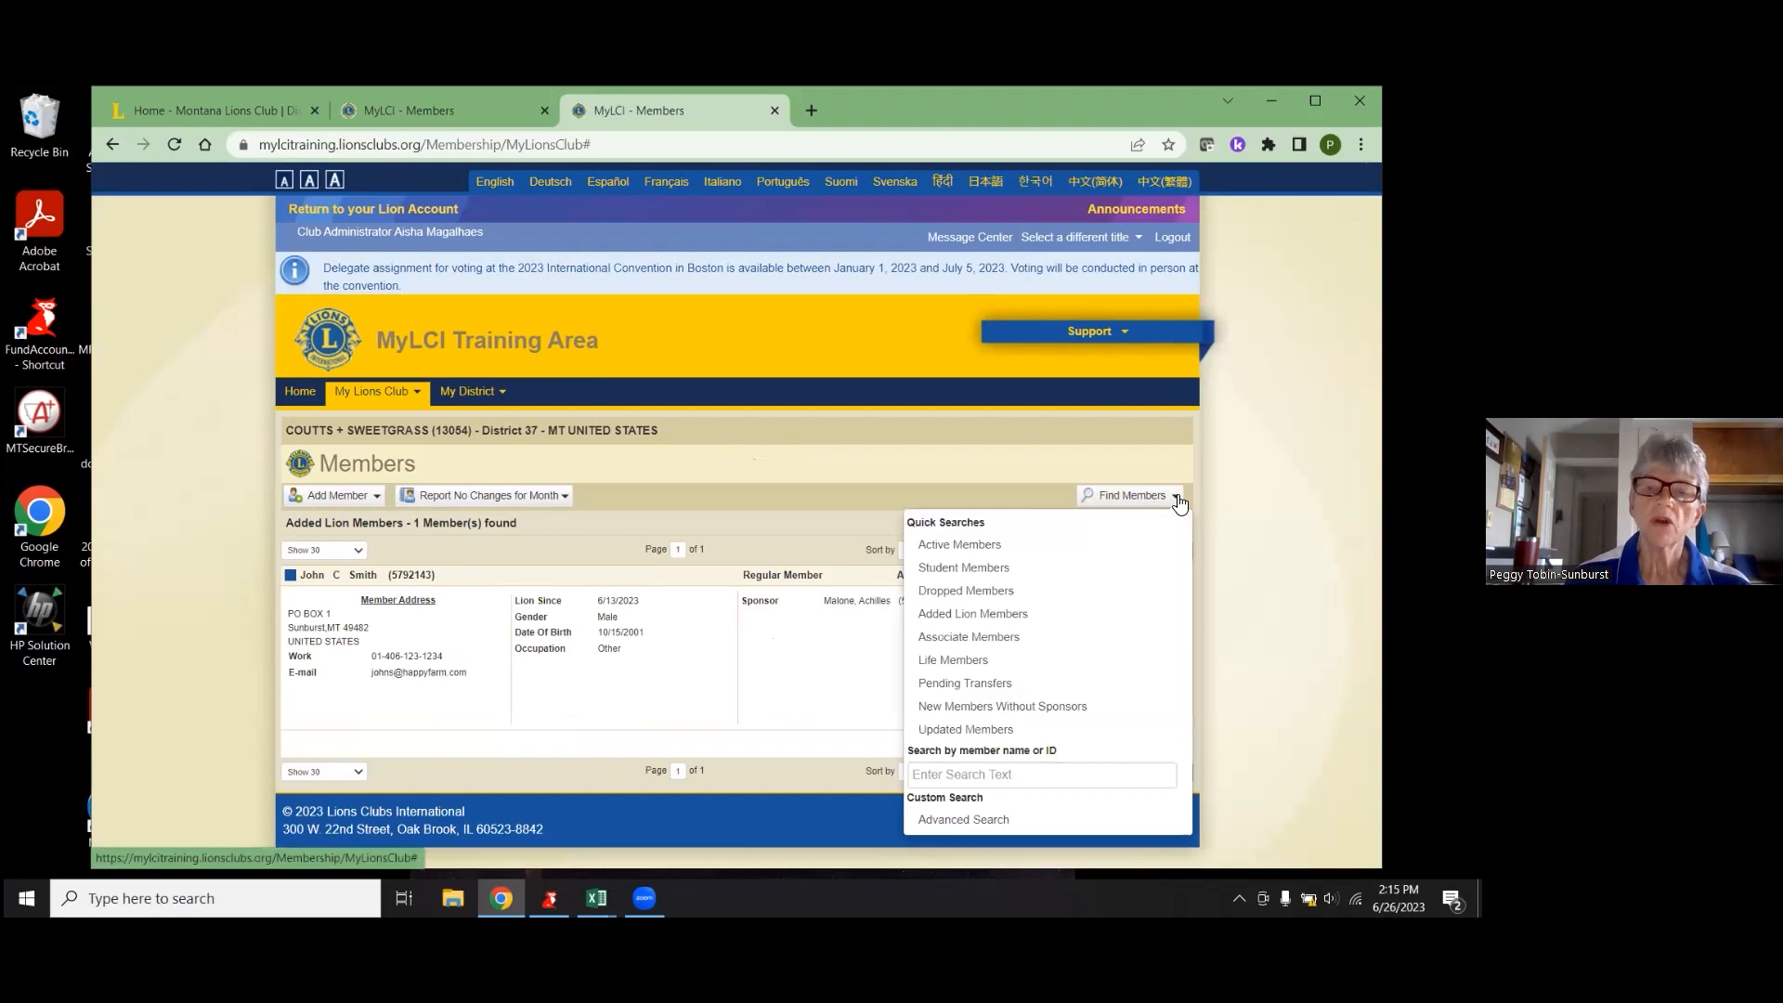
{"action": "left_click", "coordinate": [1024, 668]}
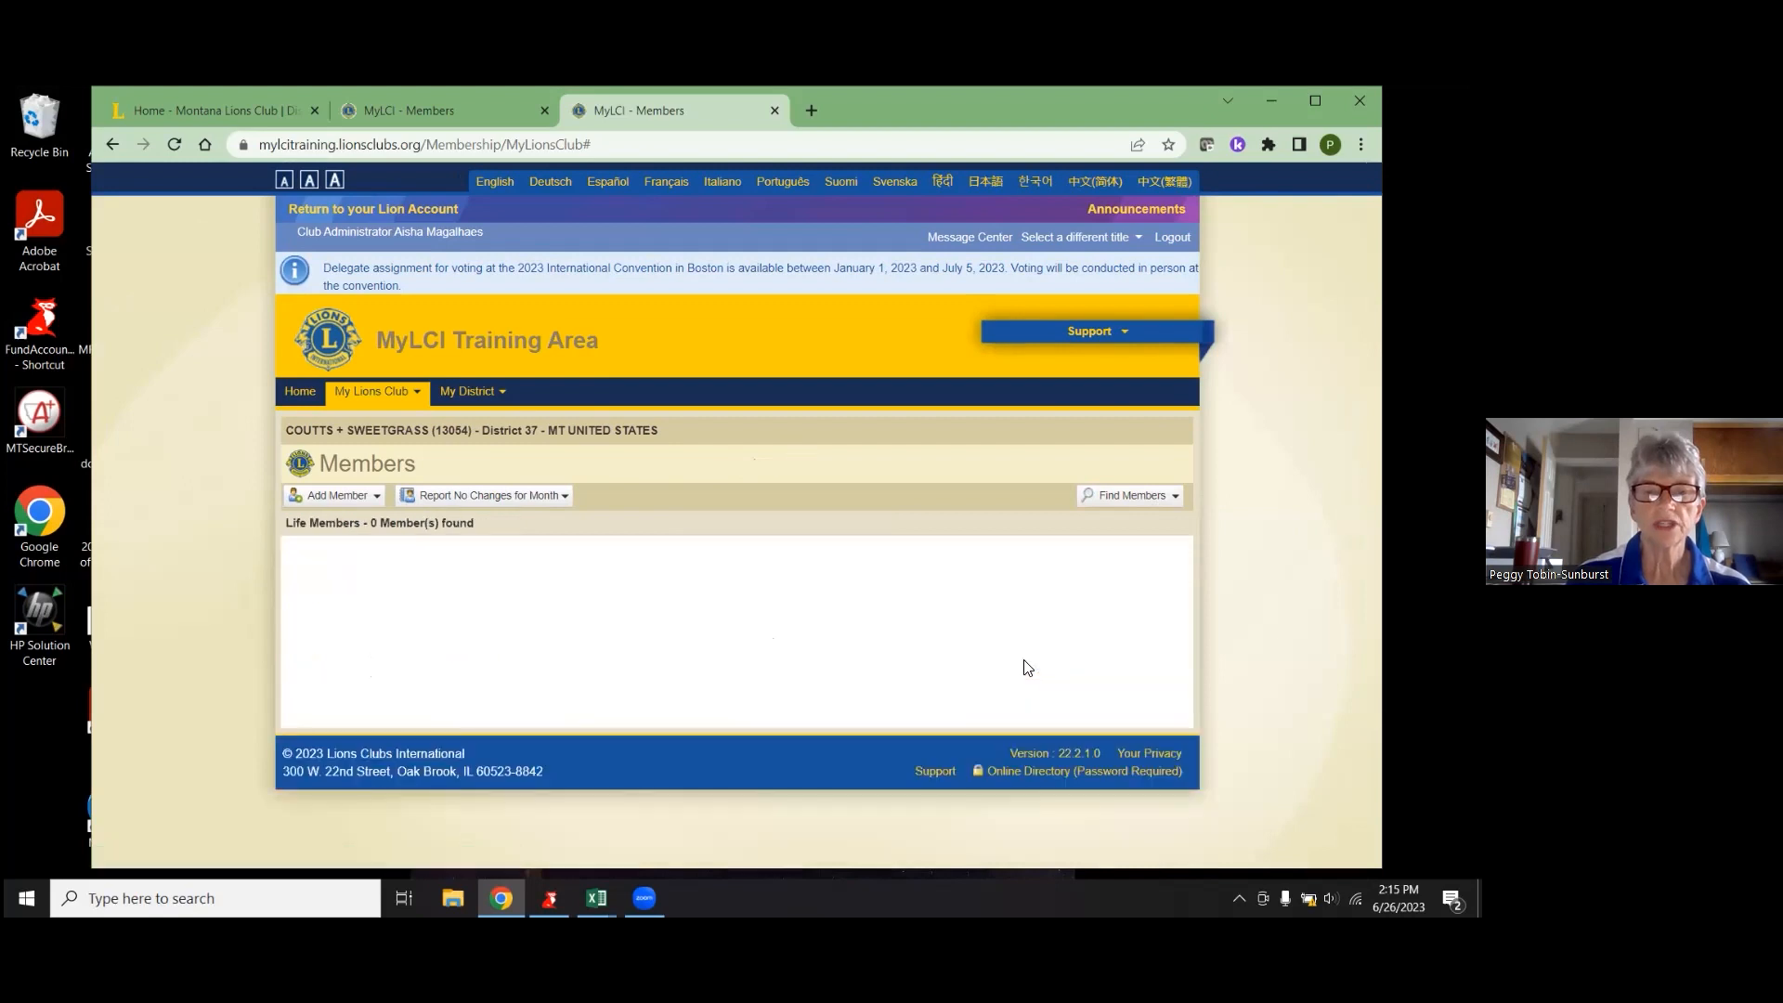
{"action": "left_click", "coordinate": [1167, 498]}
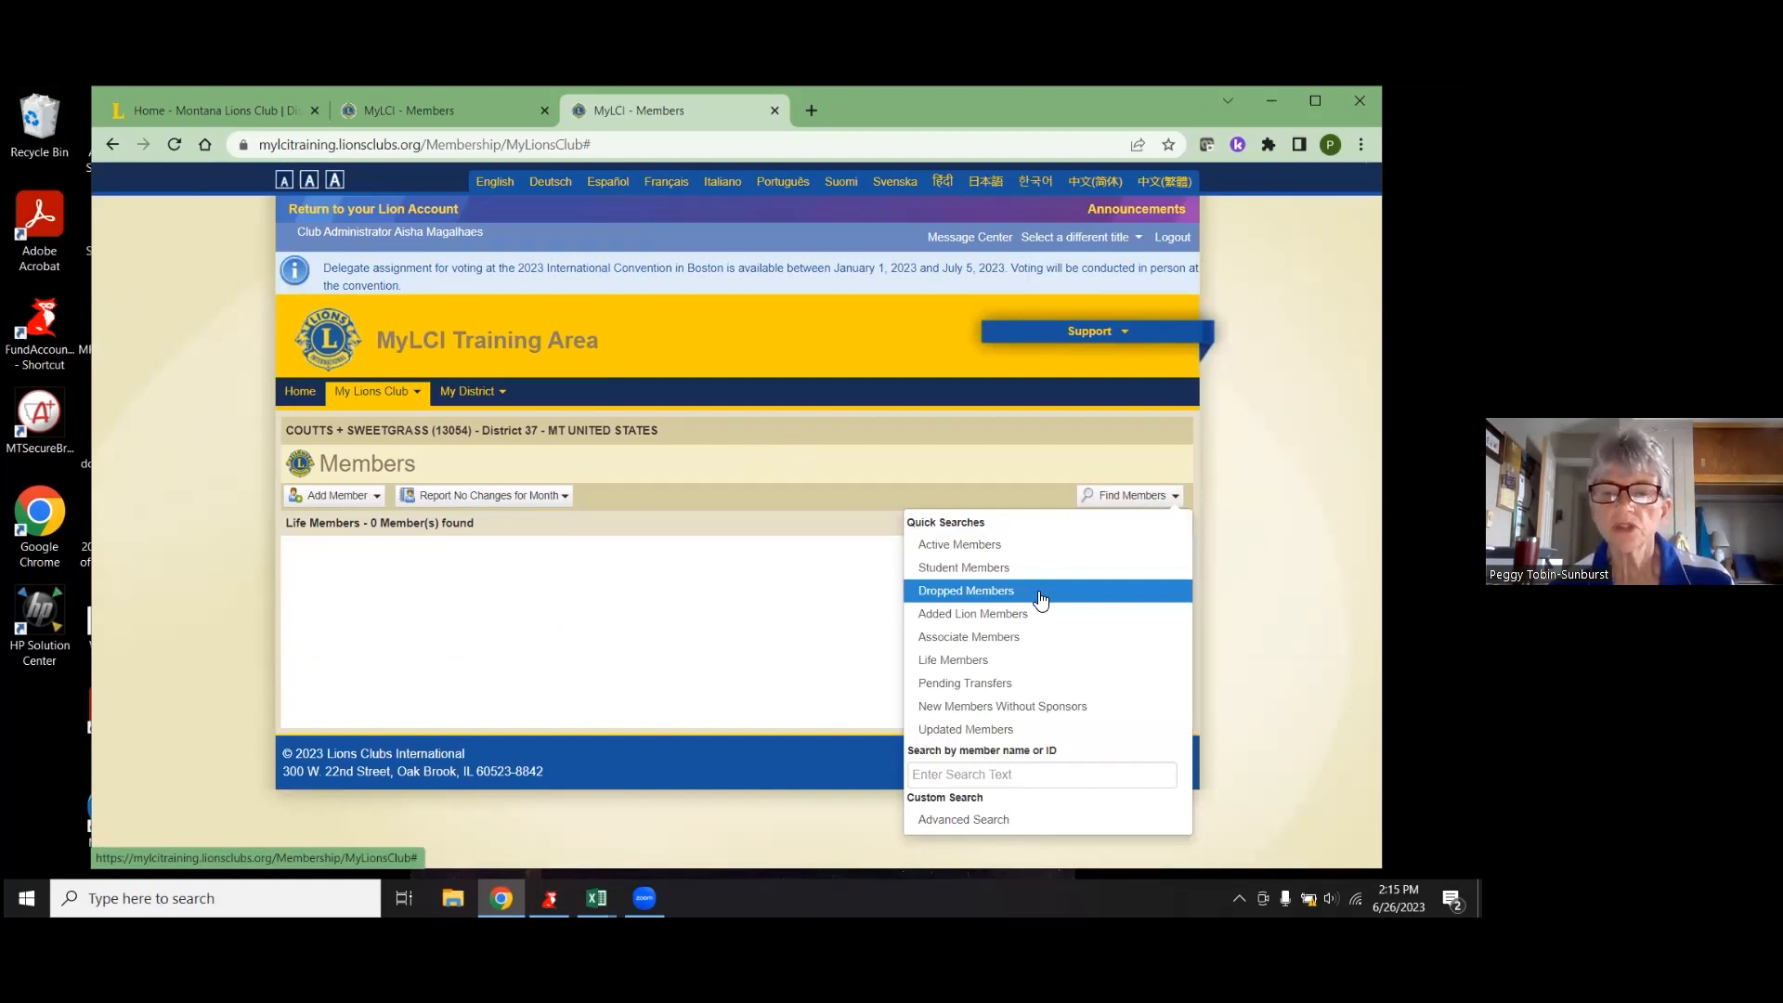
{"action": "left_click", "coordinate": [971, 726]}
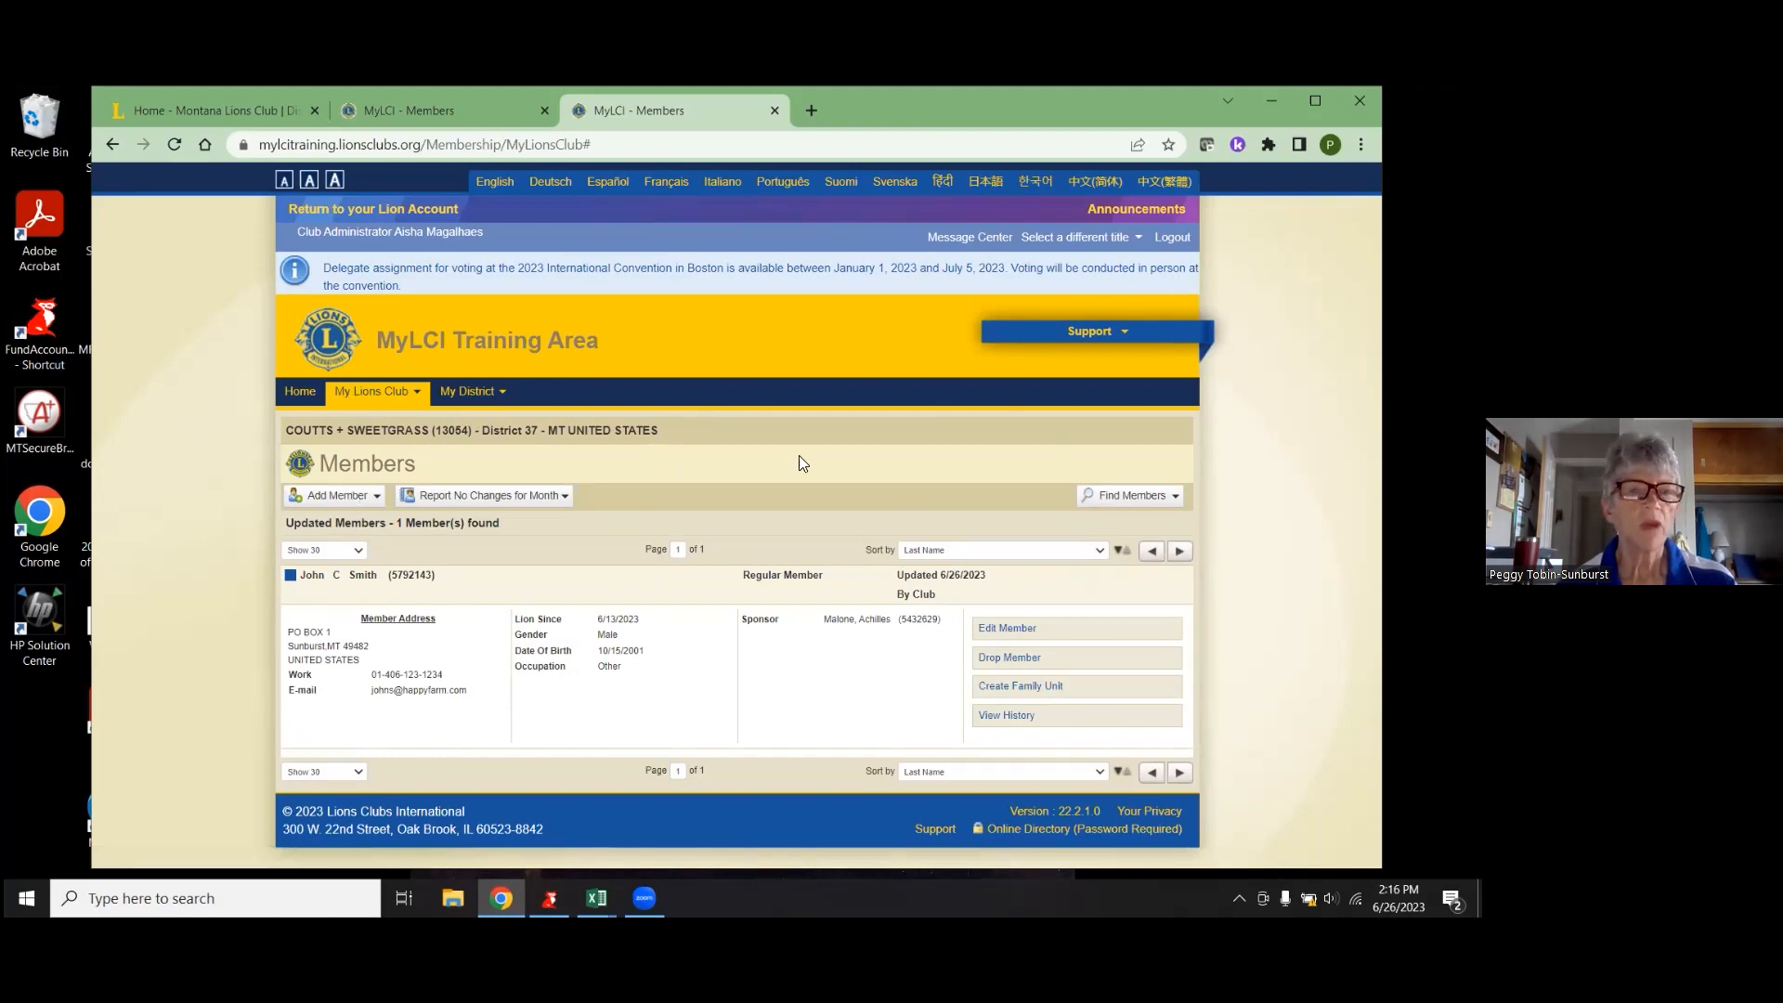
- Go back to the MyLCI Home page and log out
{"action": "left_click", "coordinate": [305, 397]}
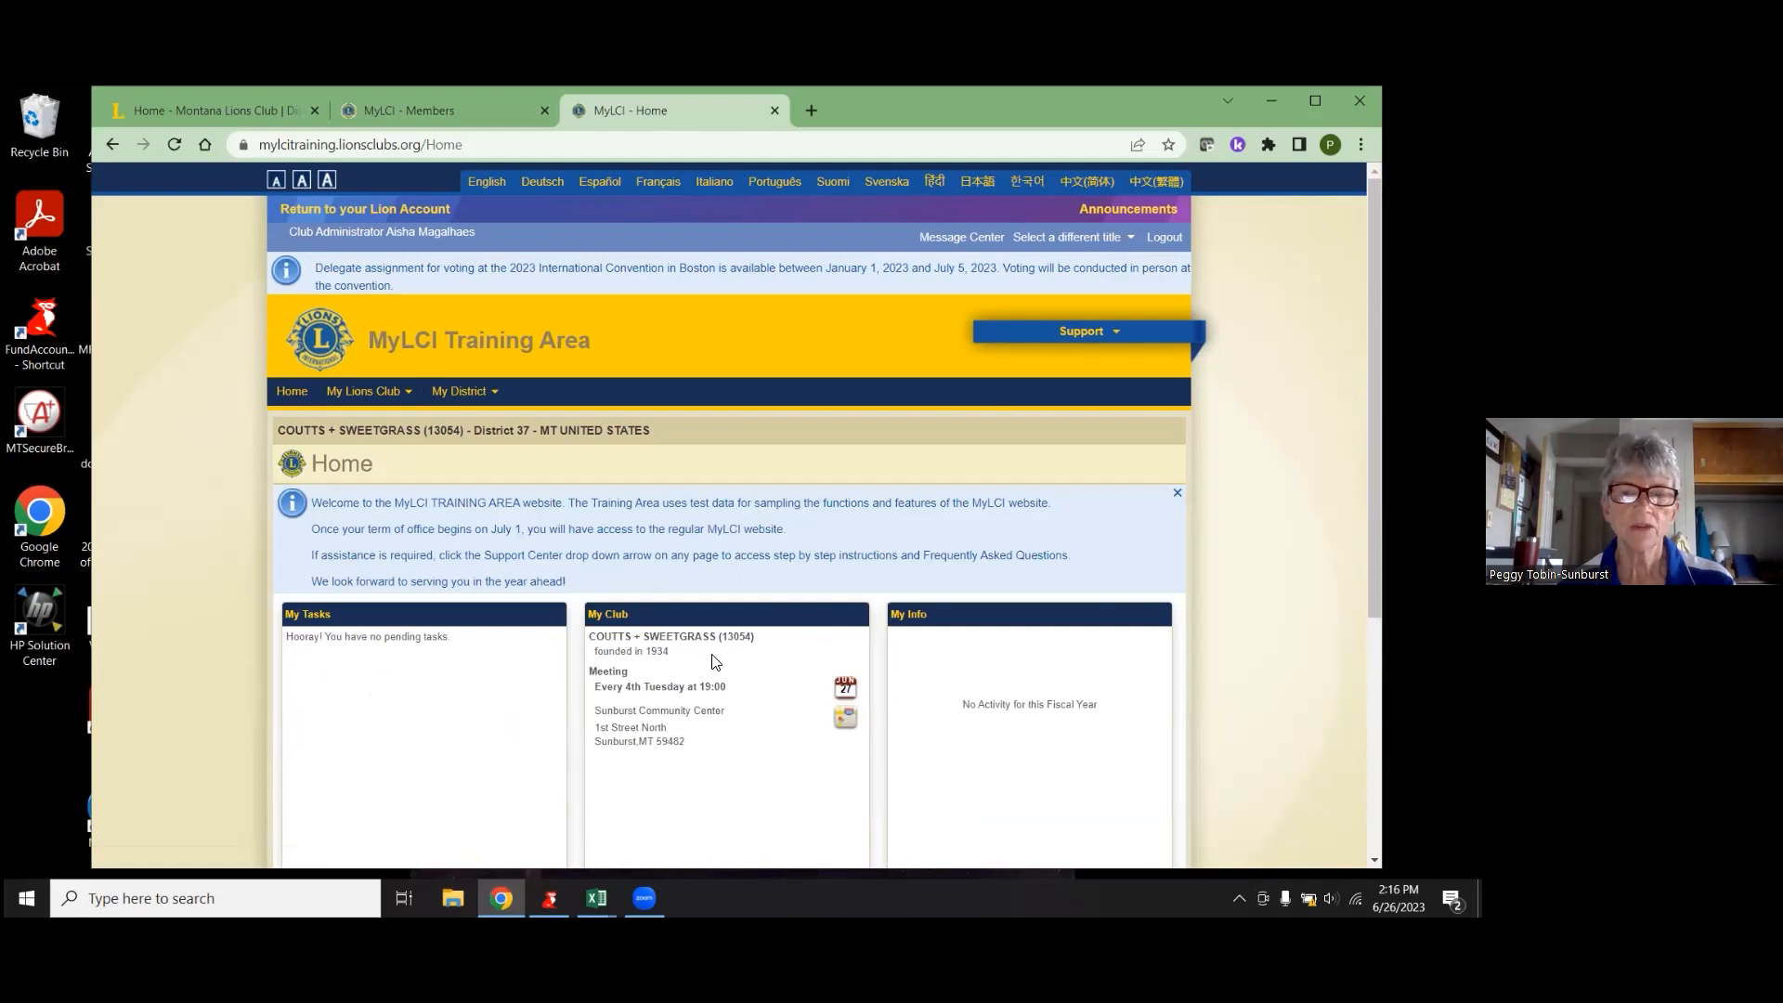
{"action": "scroll", "coordinate": [720, 654], "scroll_direction": "down", "scroll_amount": 4}
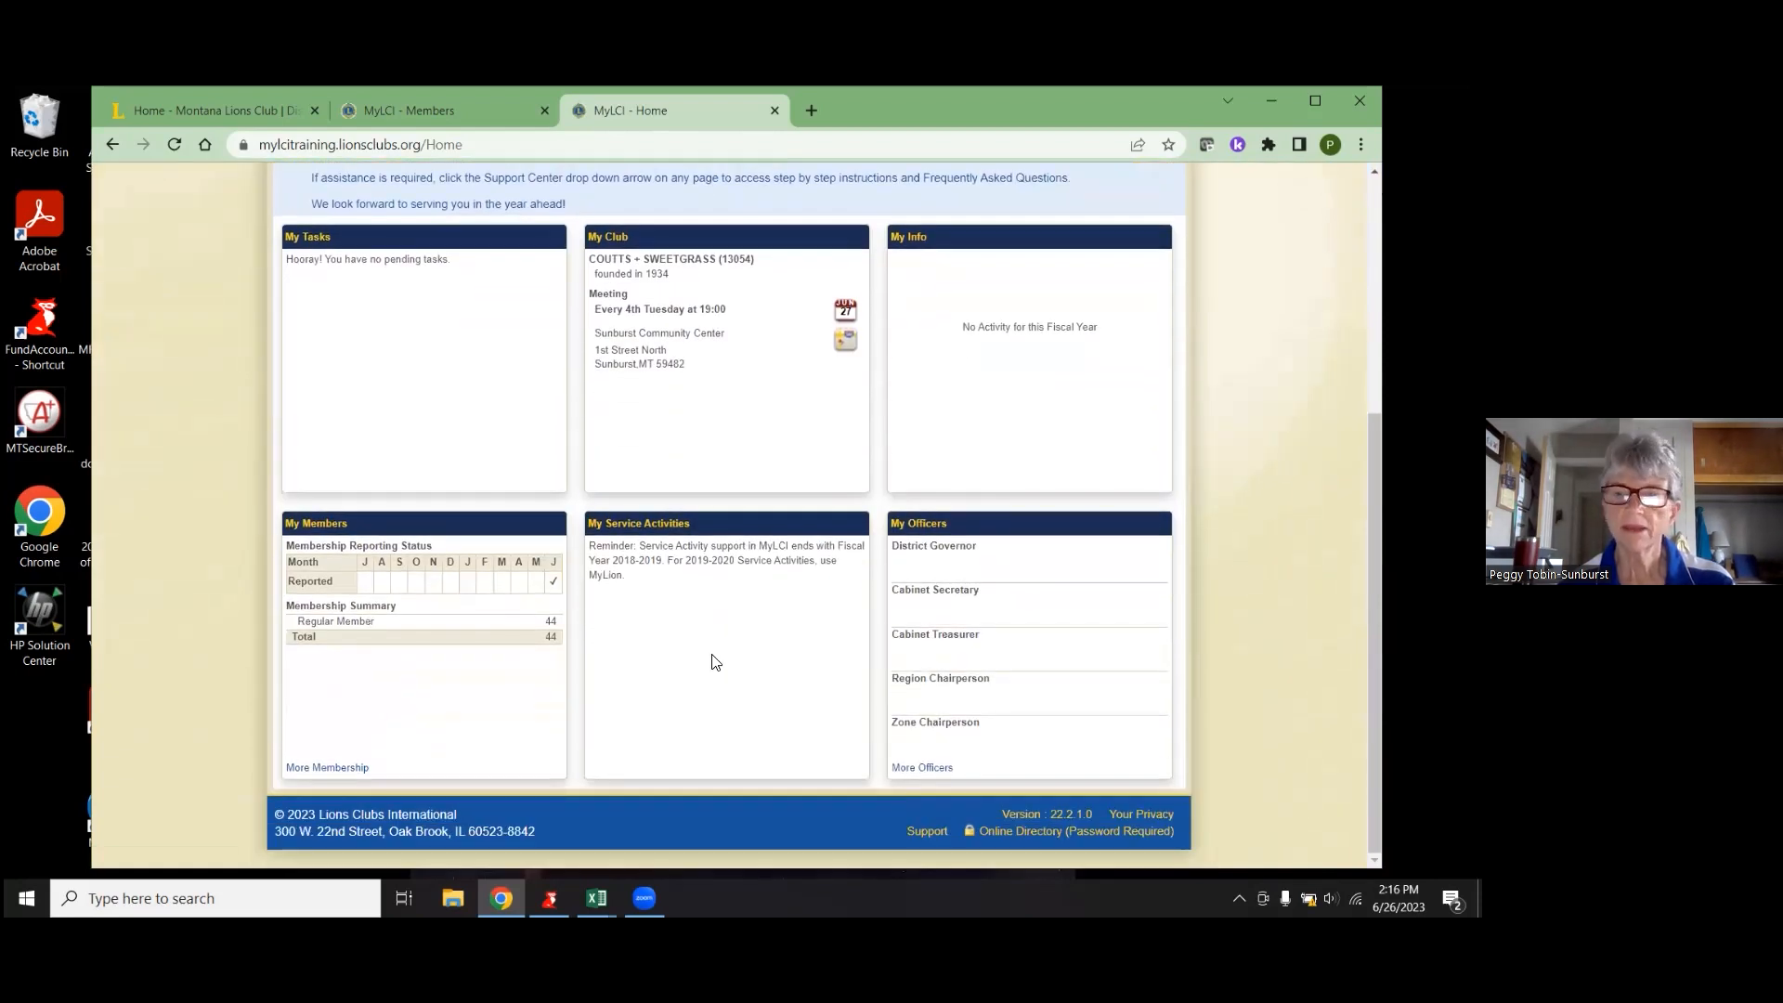
{"action": "scroll", "coordinate": [717, 641], "scroll_direction": "up", "scroll_amount": 5}
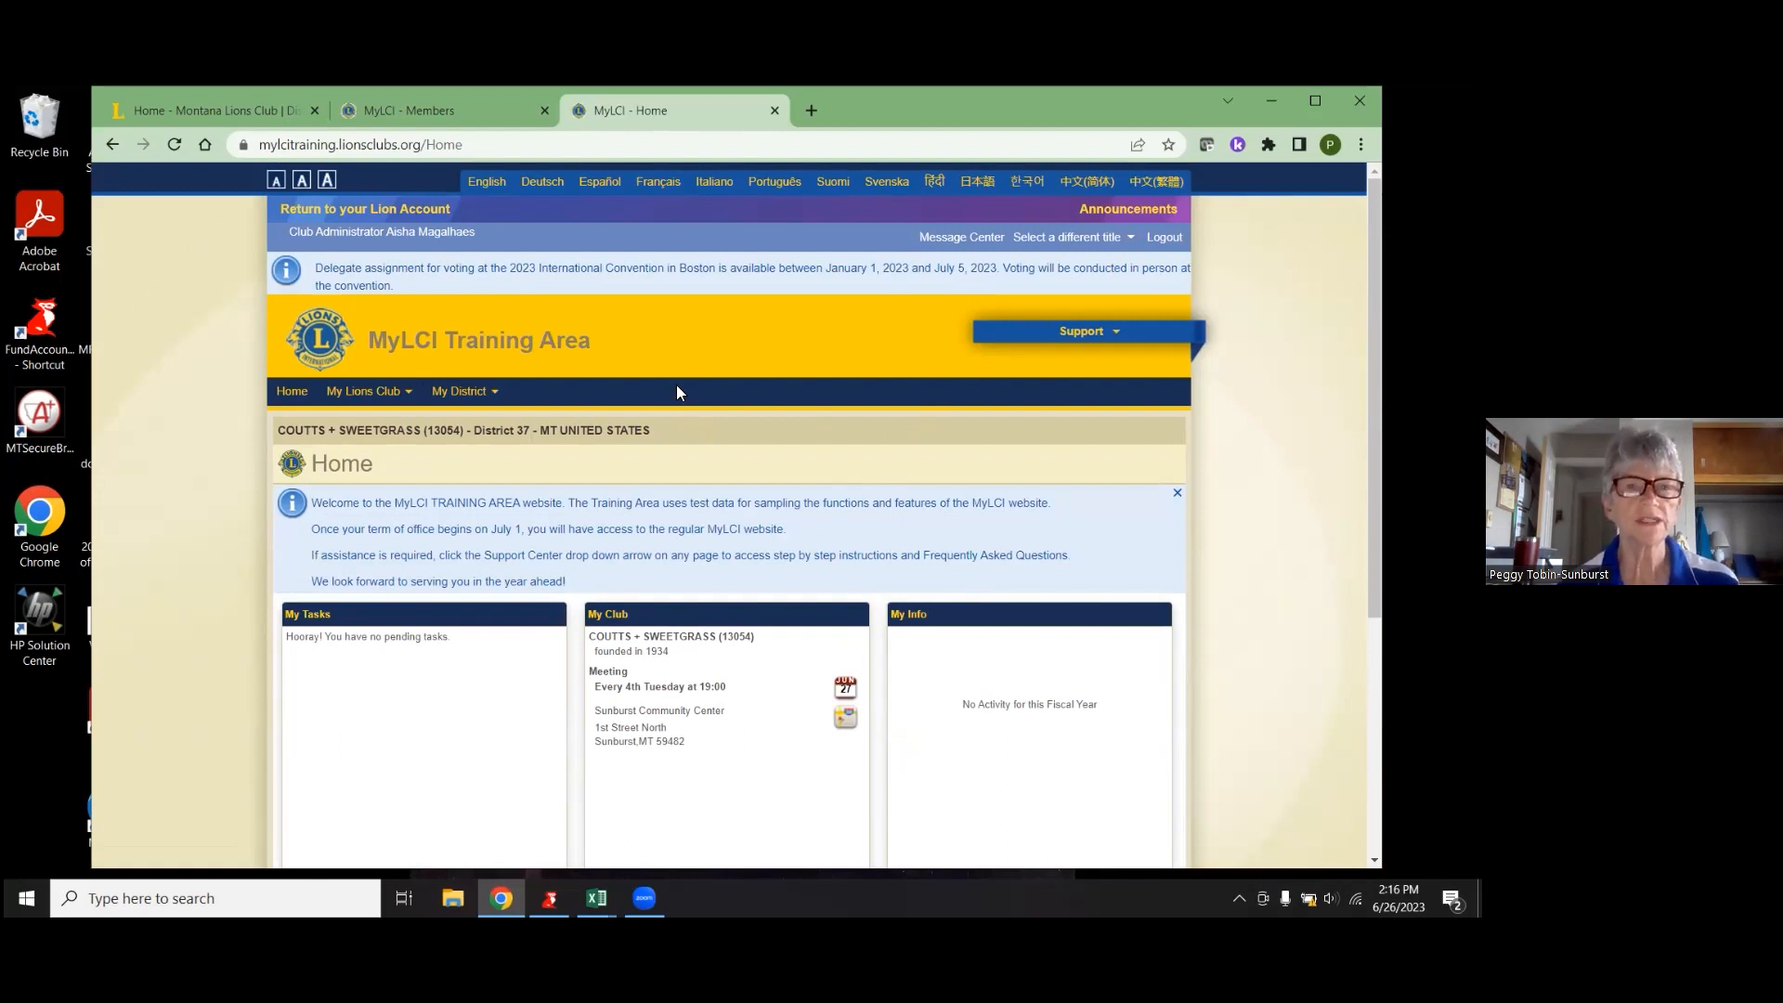
{"action": "left_click", "coordinate": [288, 394]}
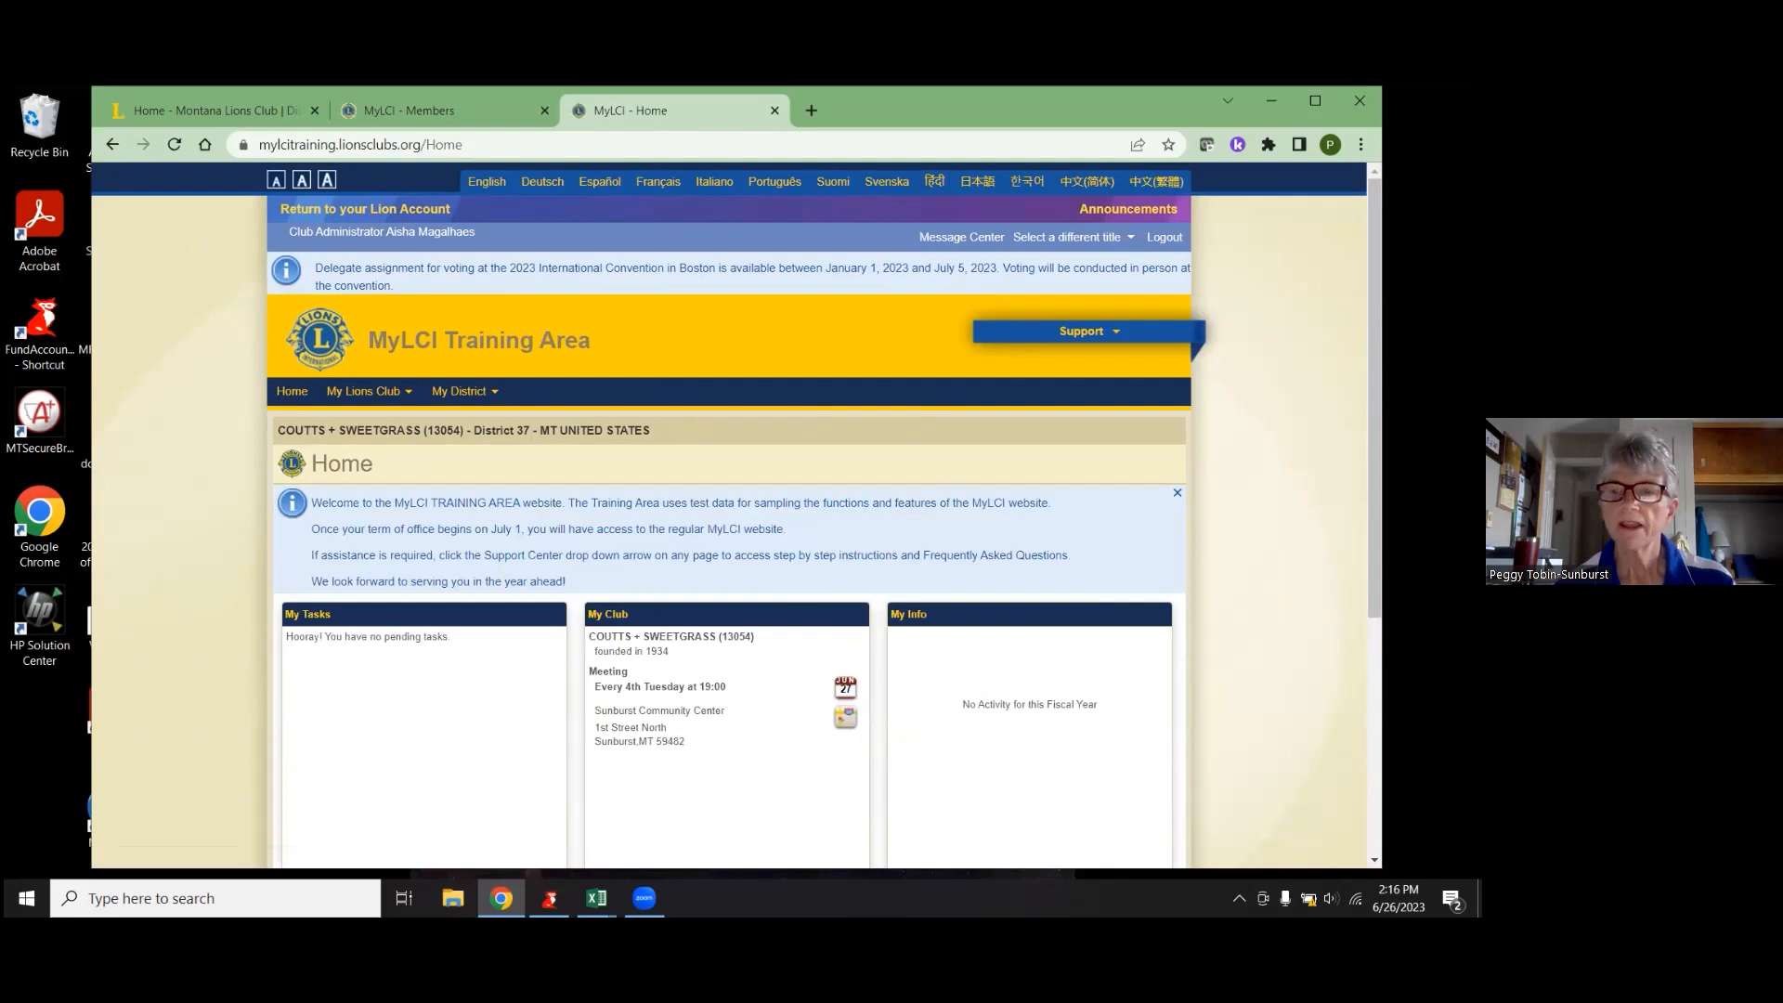
{"action": "left_click", "coordinate": [1164, 239]}
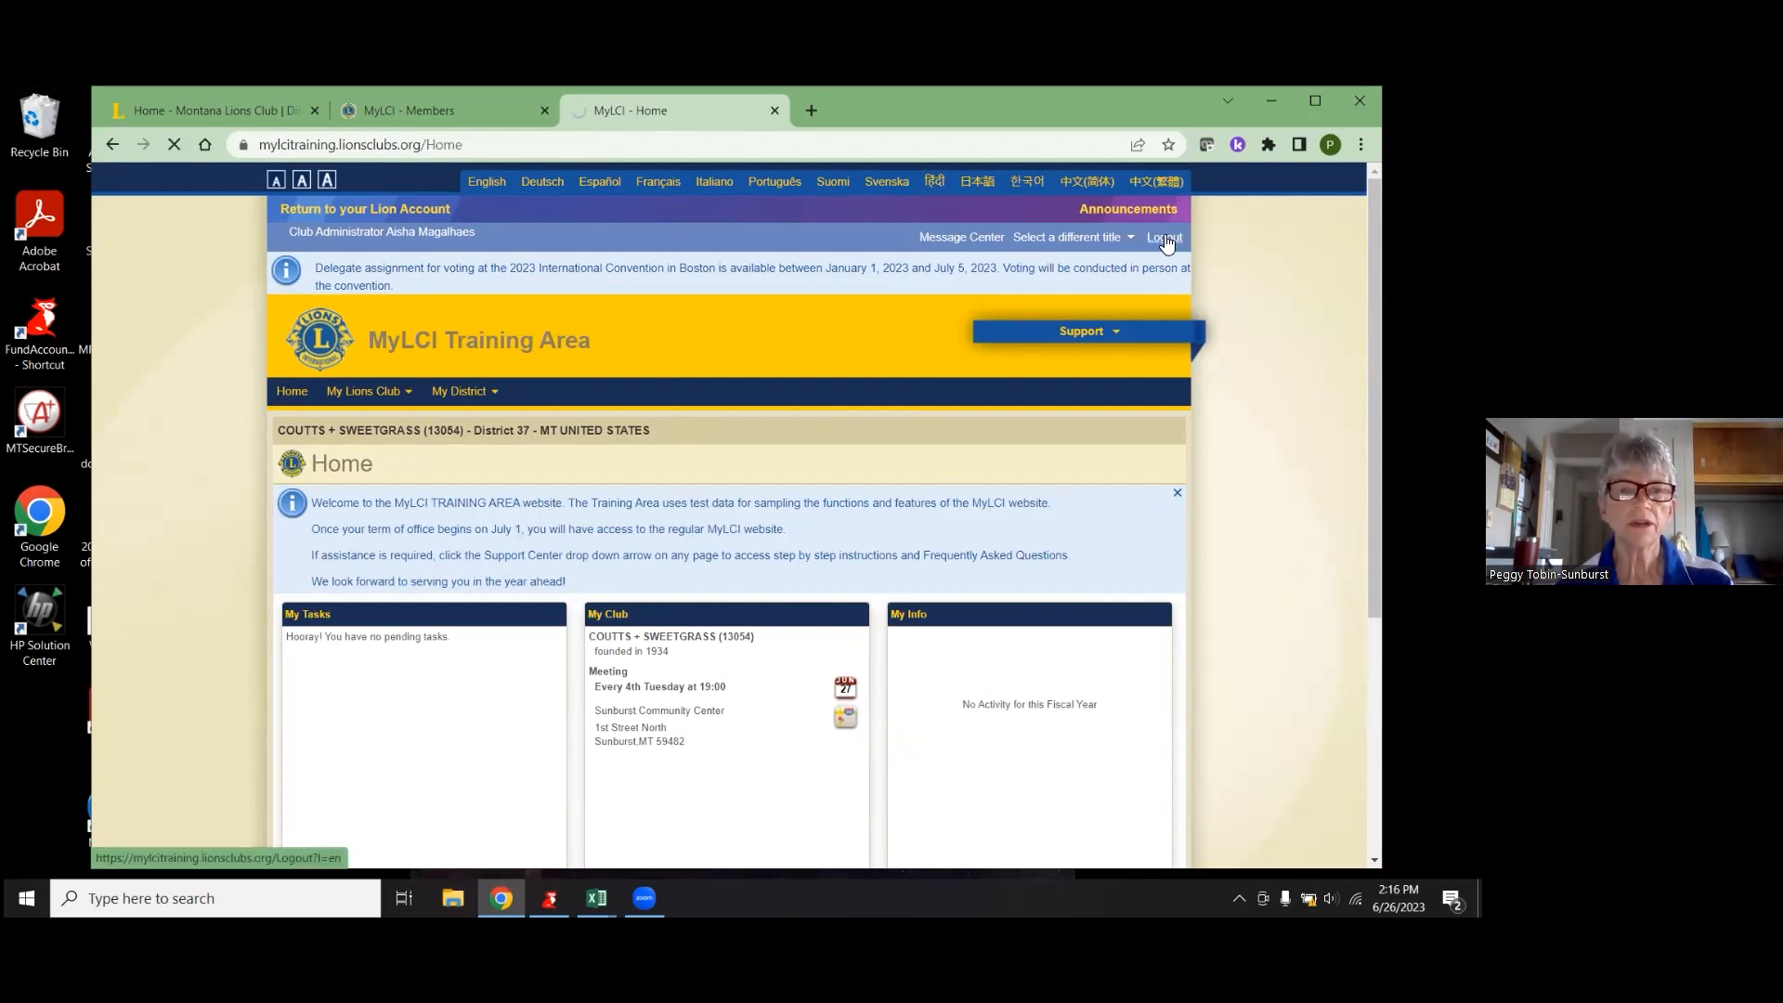